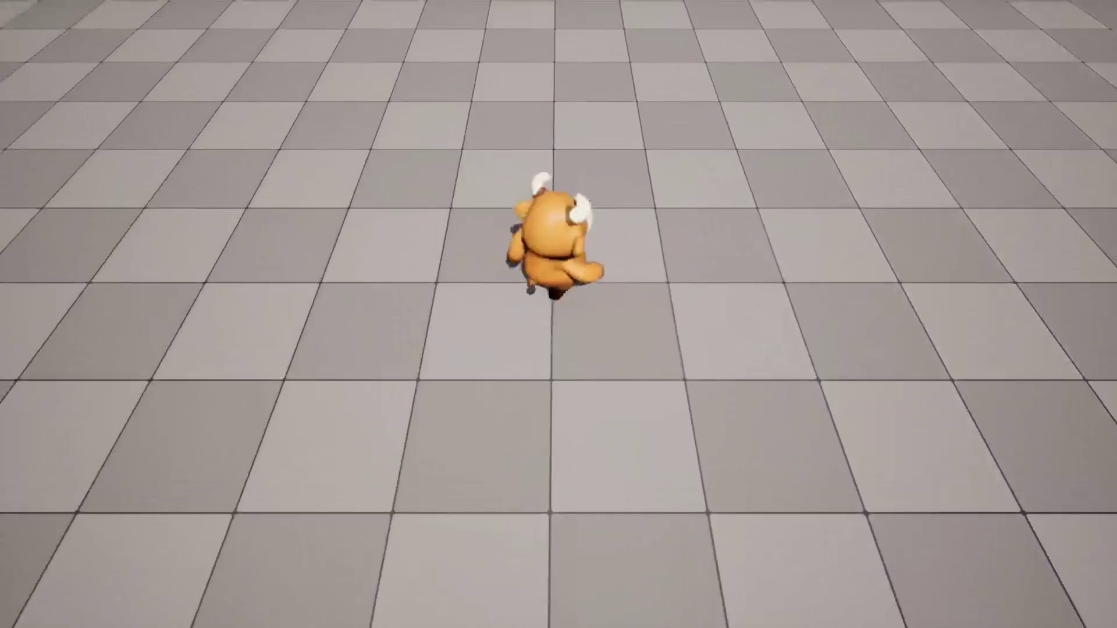
key("s")
key("d")
key("w")
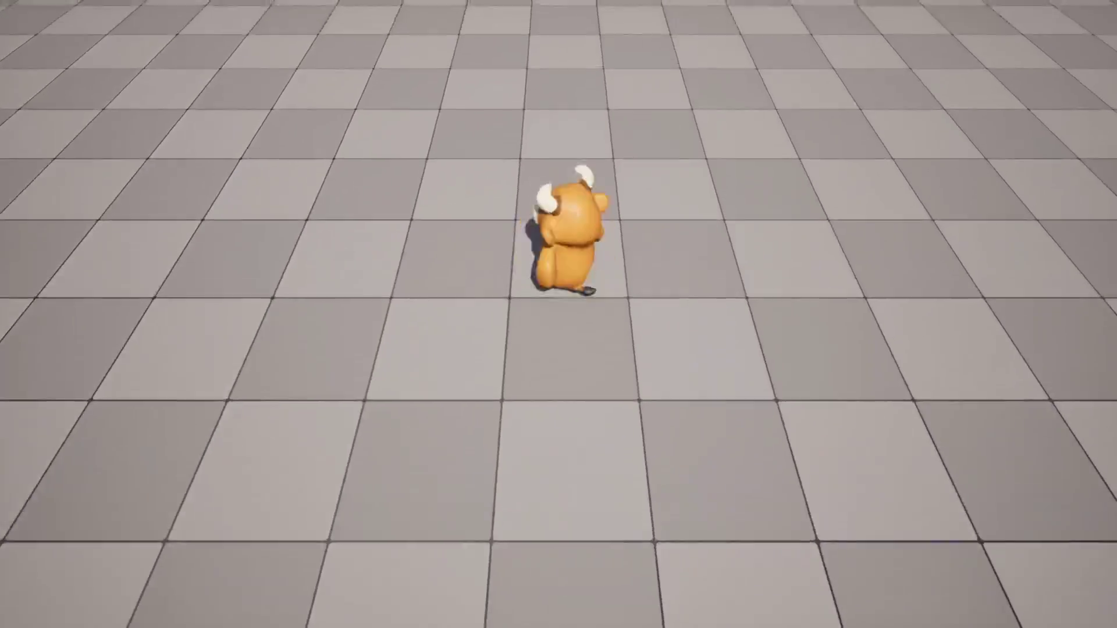
key("a")
key("s")
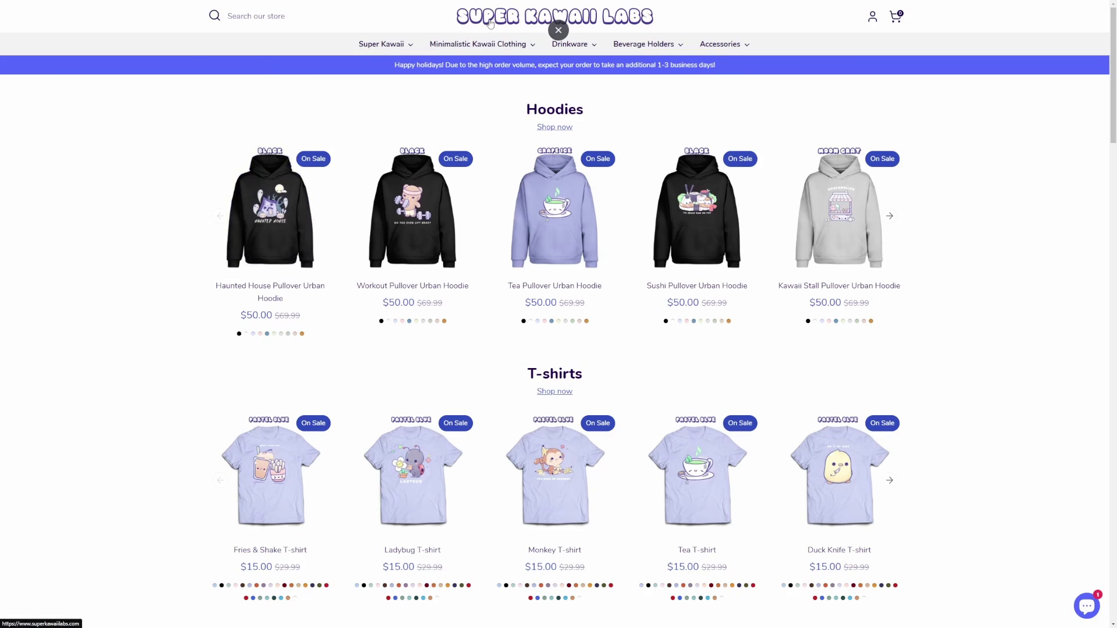
Step: Look through the Super Kawaii Labs store homepage from the hoodies to the Our Story Starts With You section
scroll(337, 256, "down", 9)
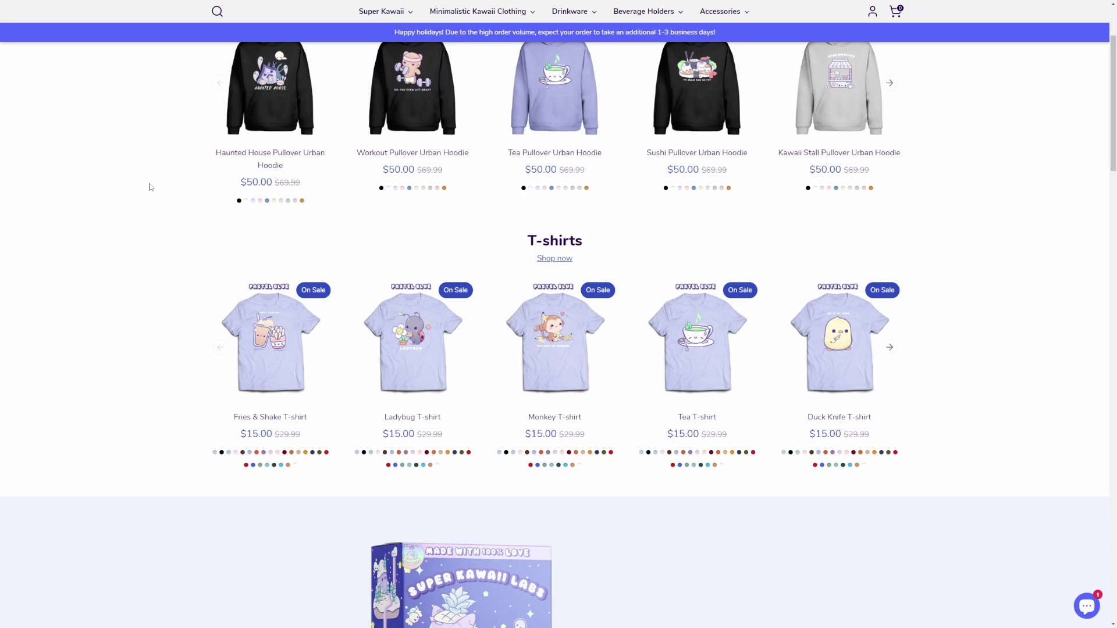
scroll(189, 232, "down", 3)
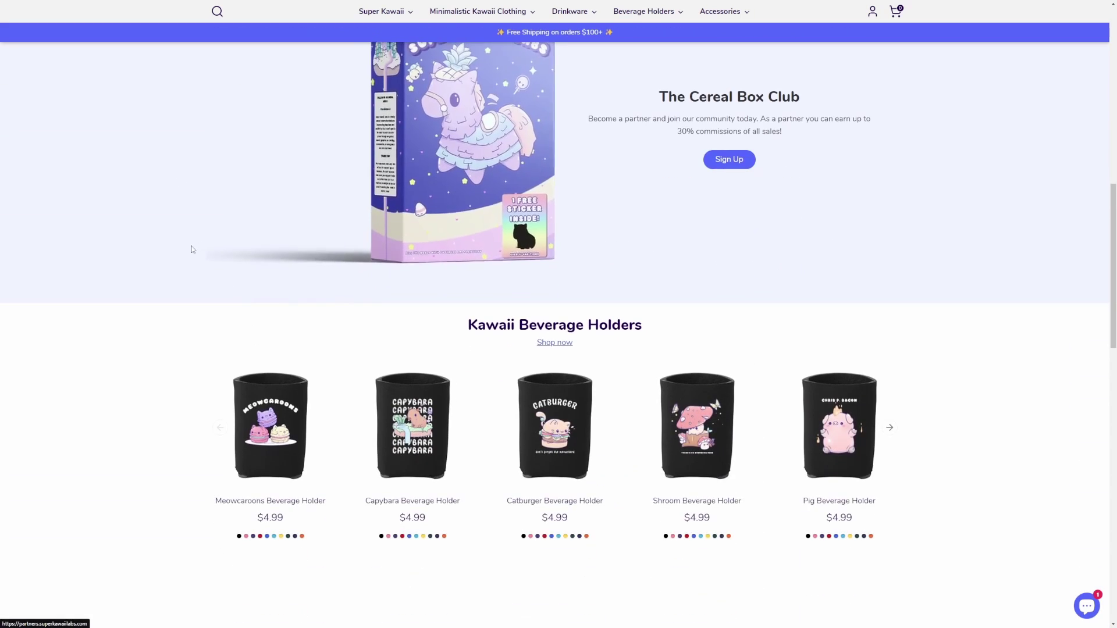
scroll(163, 215, "down", 3)
scroll(159, 234, "down", 15)
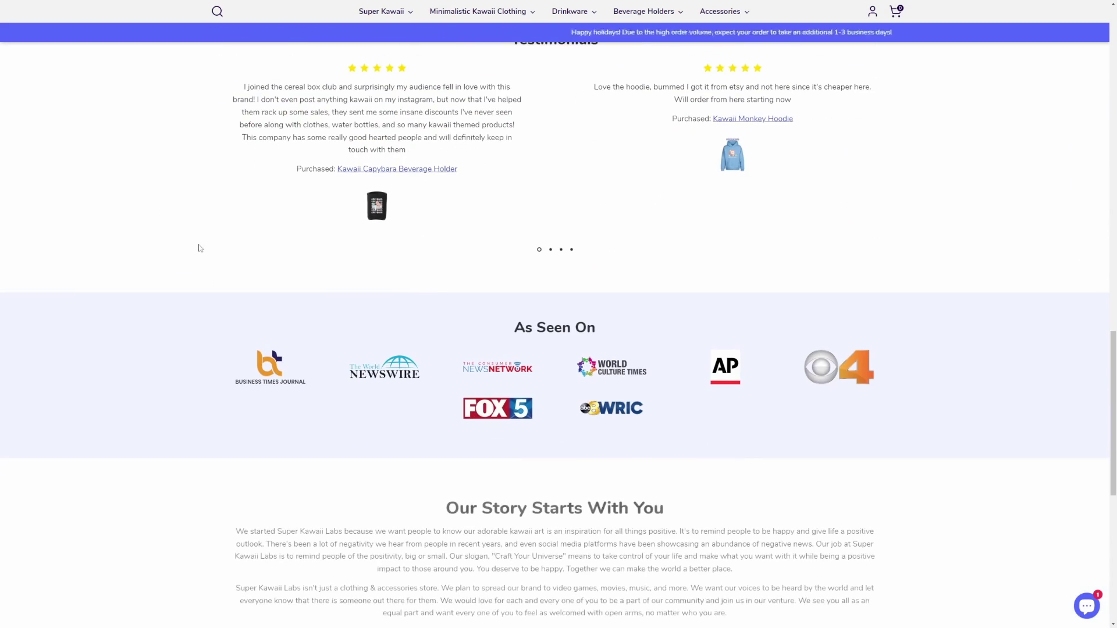
scroll(175, 375, "up", 20)
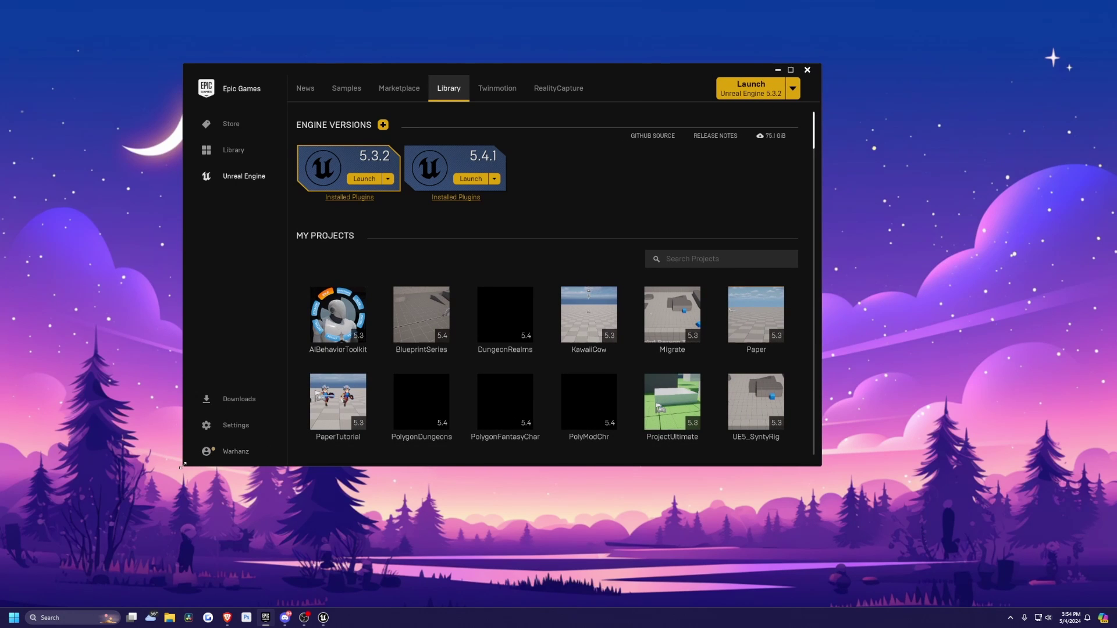
Step: Switch to the Epic Games Launcher and review the plugins installed for Unreal Engine 5.3.2
left_click_drag(183, 465, 139, 489)
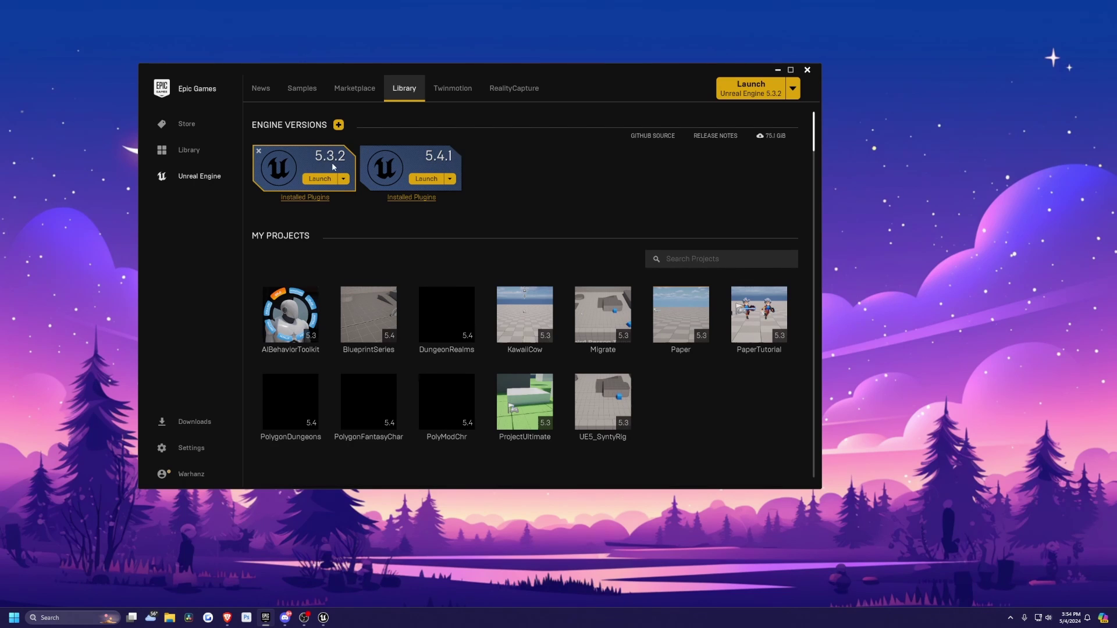
left_click(305, 198)
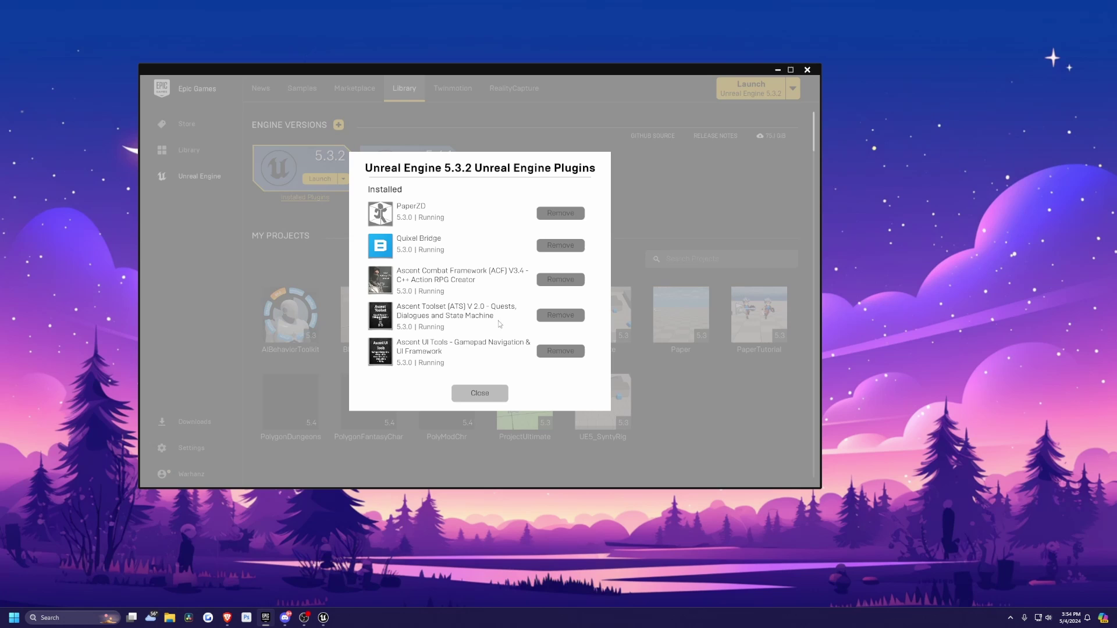
left_click(477, 394)
Step: Launch Unreal Engine 5.3.2 and create a Blank Games project named ACFGameTutorial with the Maximum quality preset
left_click(317, 183)
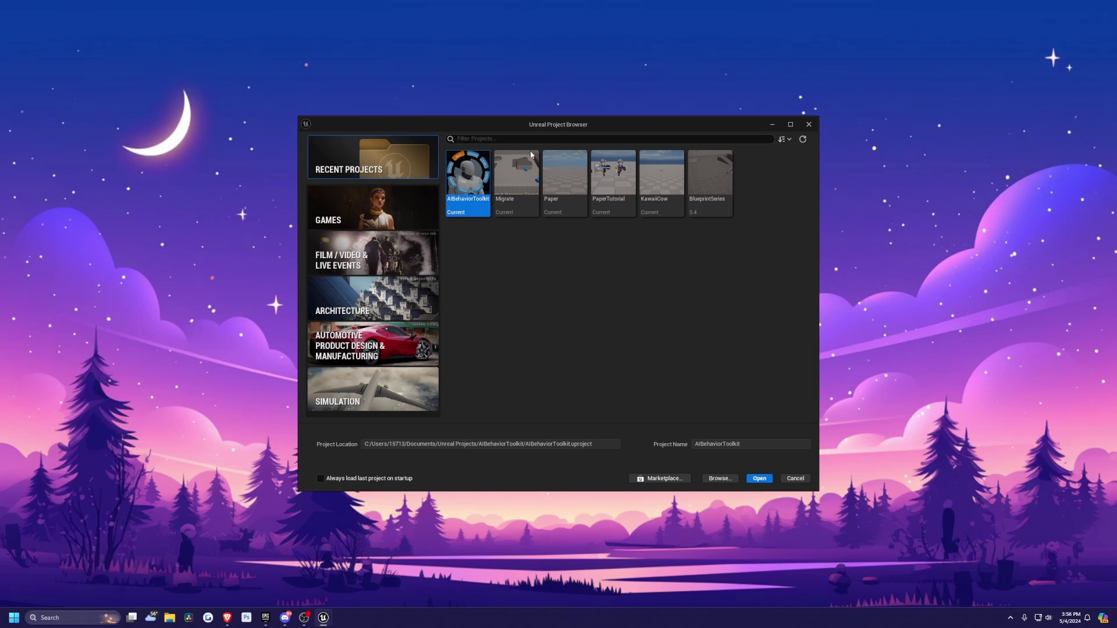
left_click(349, 206)
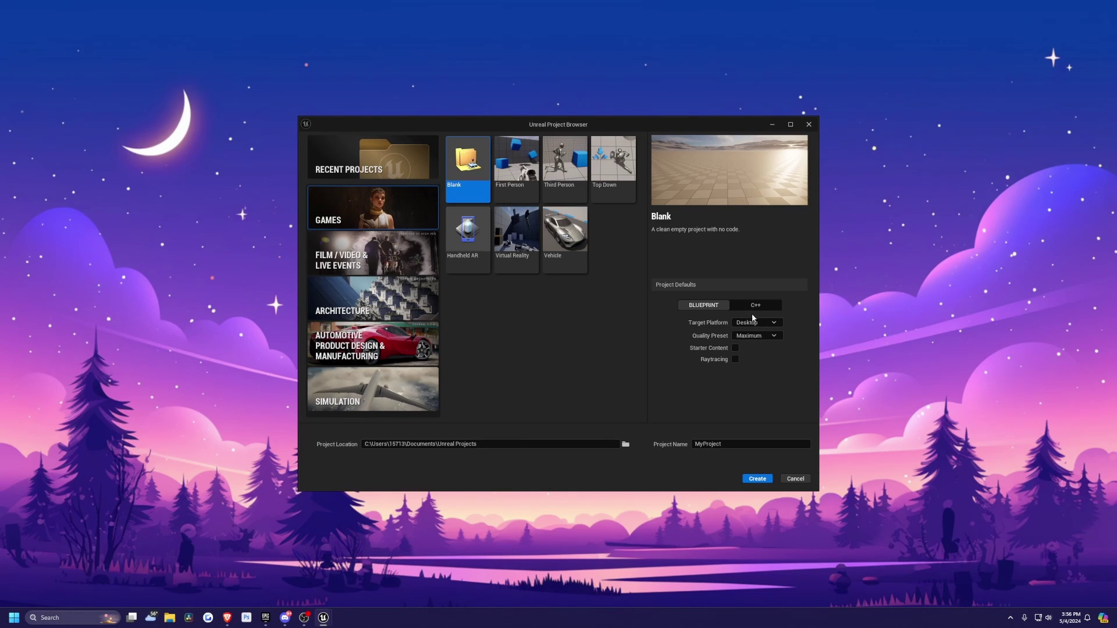
left_click(754, 336)
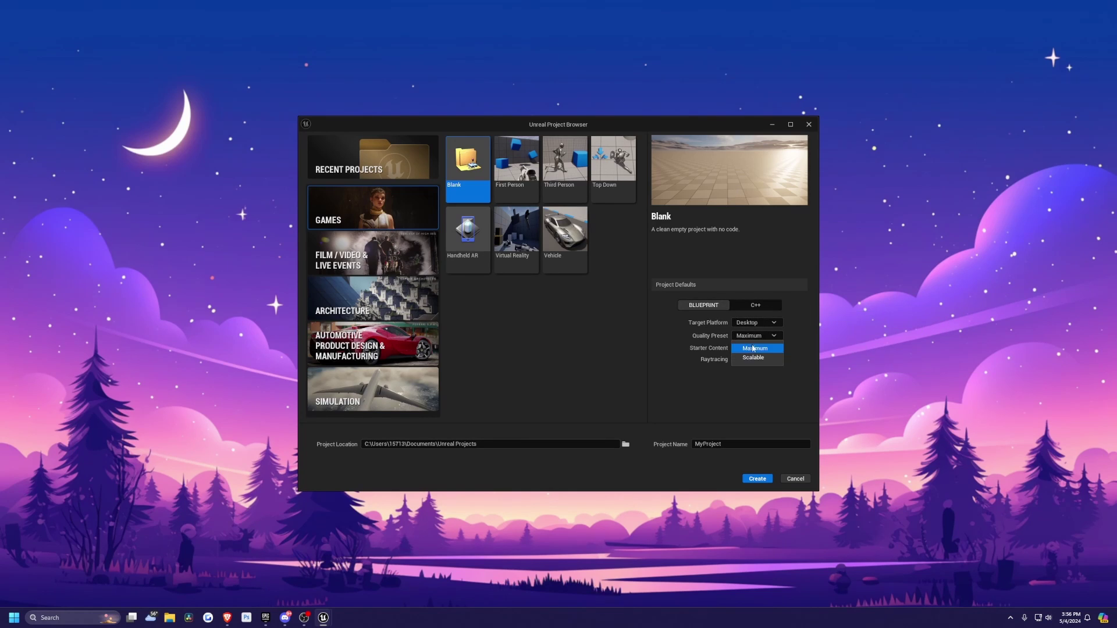
left_click(753, 348)
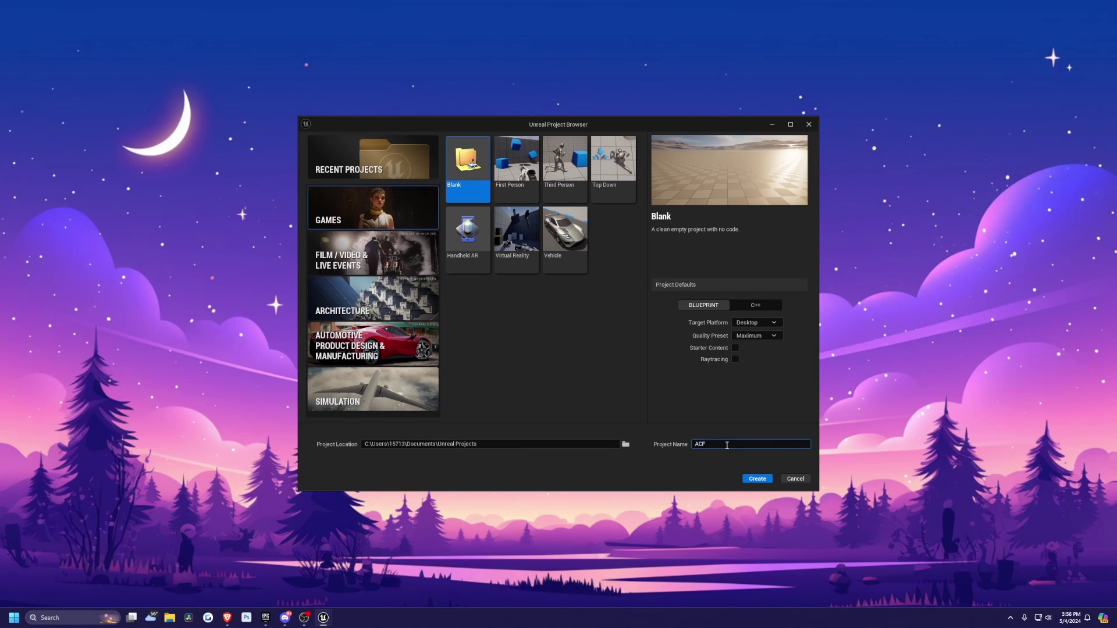
left_click(757, 479)
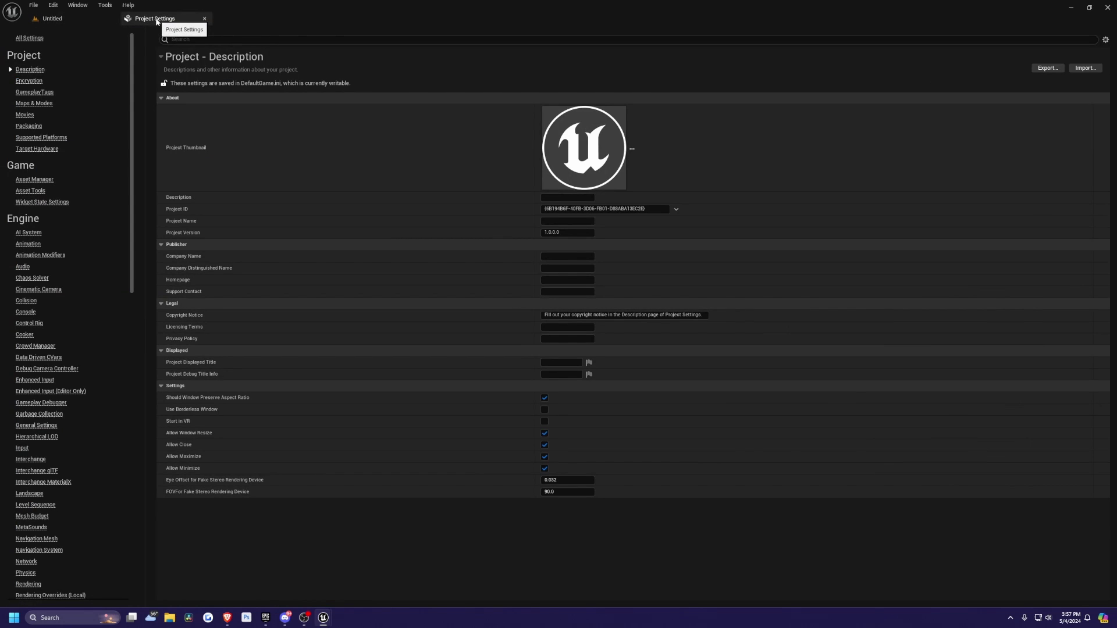
Step: Examine the default open-world landscape and its actors in the untitled level
left_click(73, 19)
scroll(323, 293, "up", 6)
right_click_drag(322, 294, 297, 355)
left_click(323, 294)
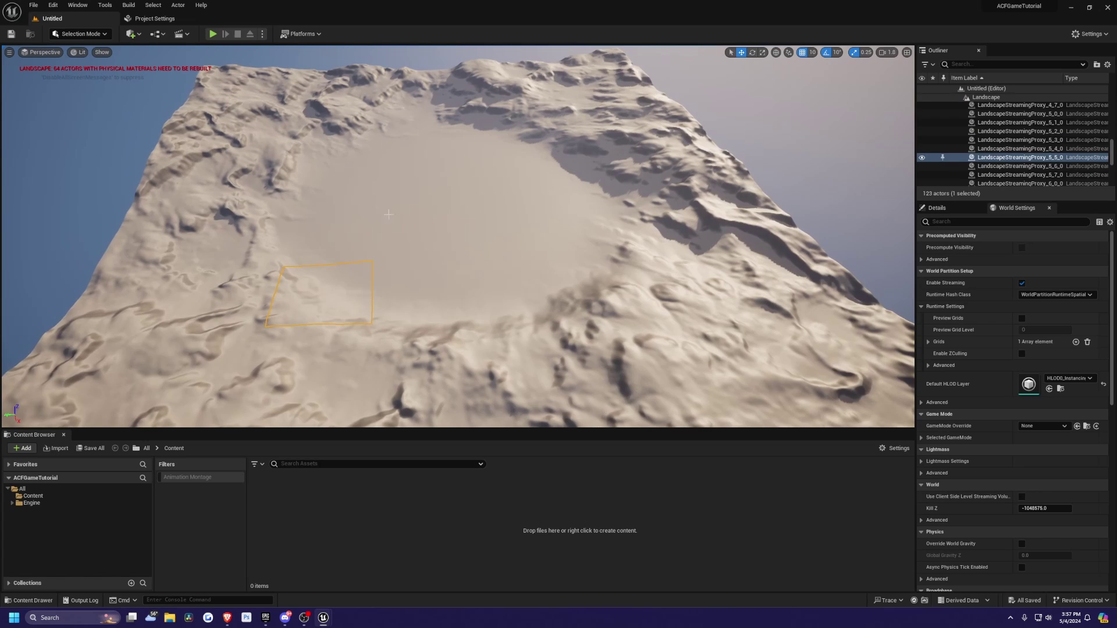
scroll(1015, 156, "up", 12)
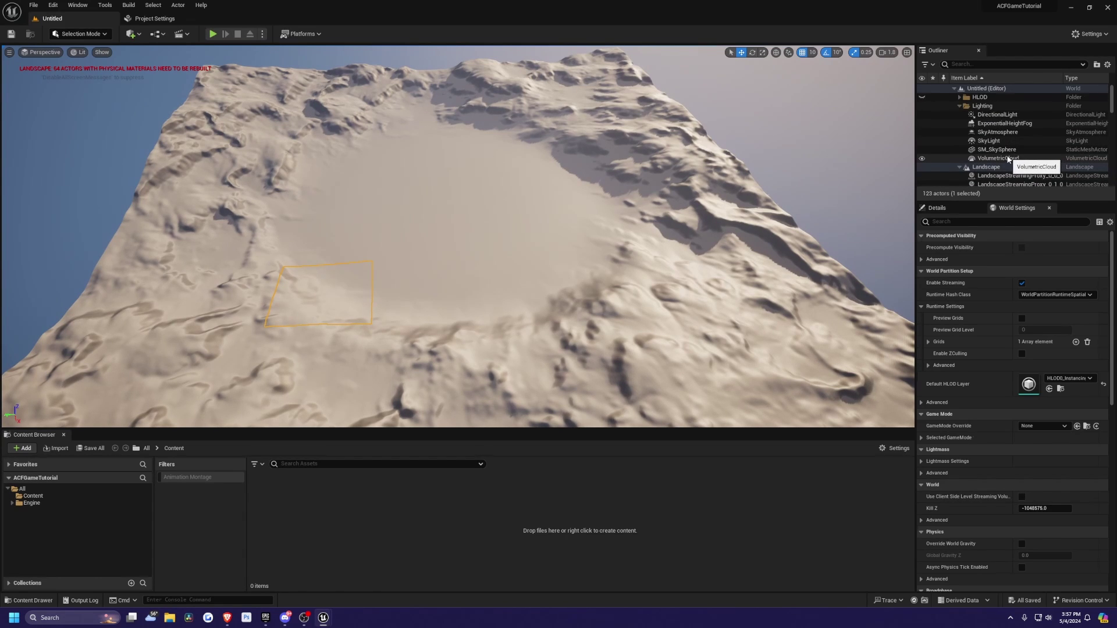
scroll(1002, 158, "down", 15)
Step: Select the Content folder and create a new level from the Basic template
left_click(33, 495)
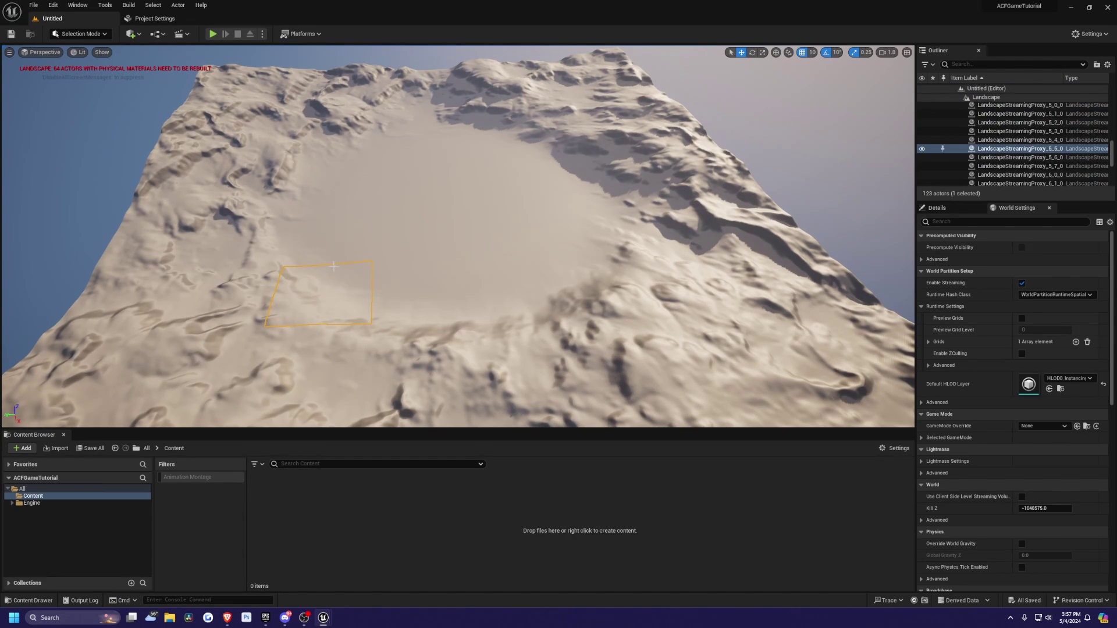
key("ctrl+n")
left_click(563, 265)
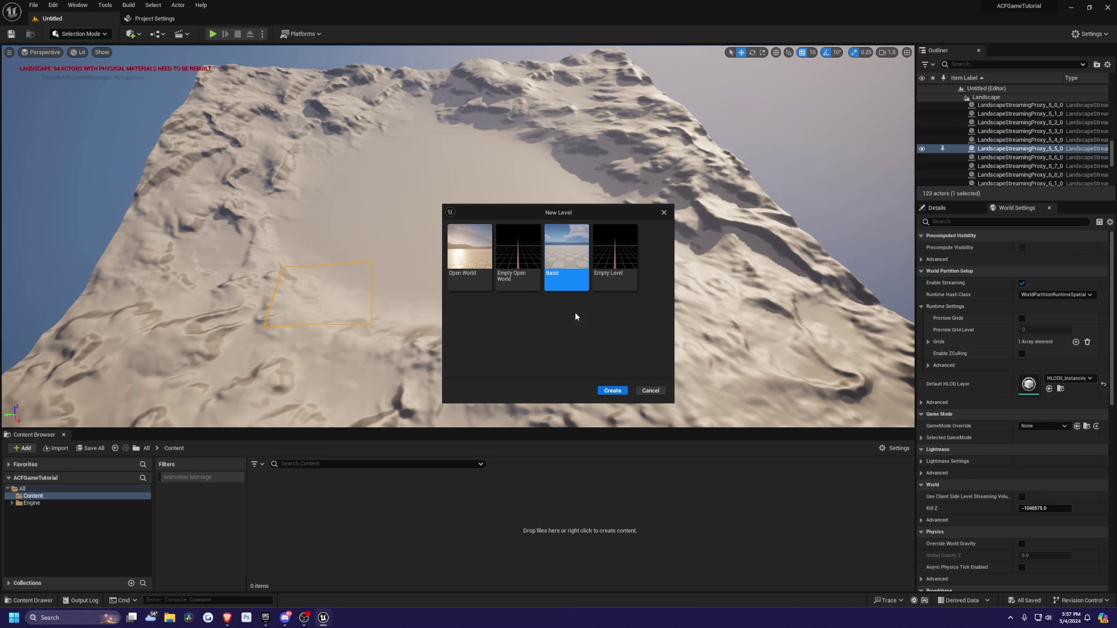
left_click(612, 391)
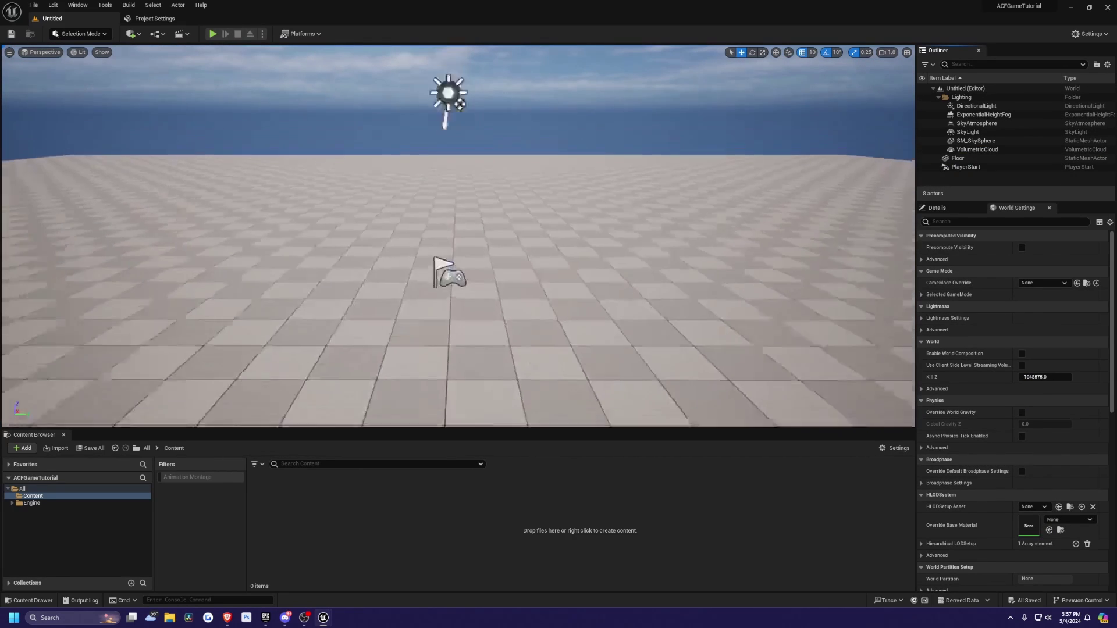
Step: Save the level as DemoLevel in a new folder named Maps under Content
key("ctrl+s")
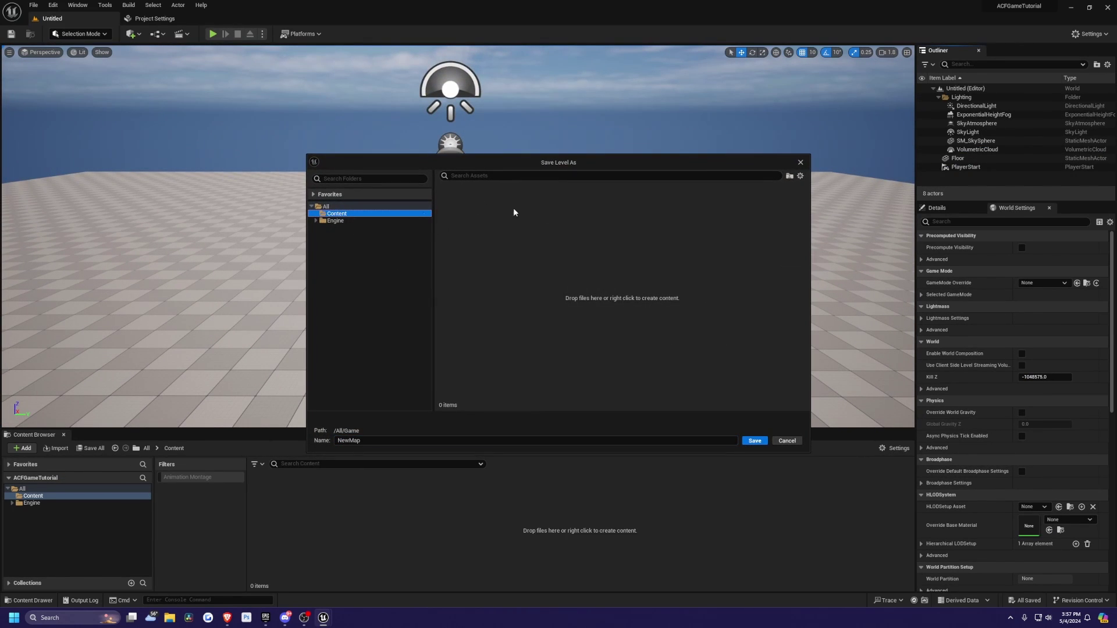
right_click(495, 215)
left_click(521, 231)
type("Maps")
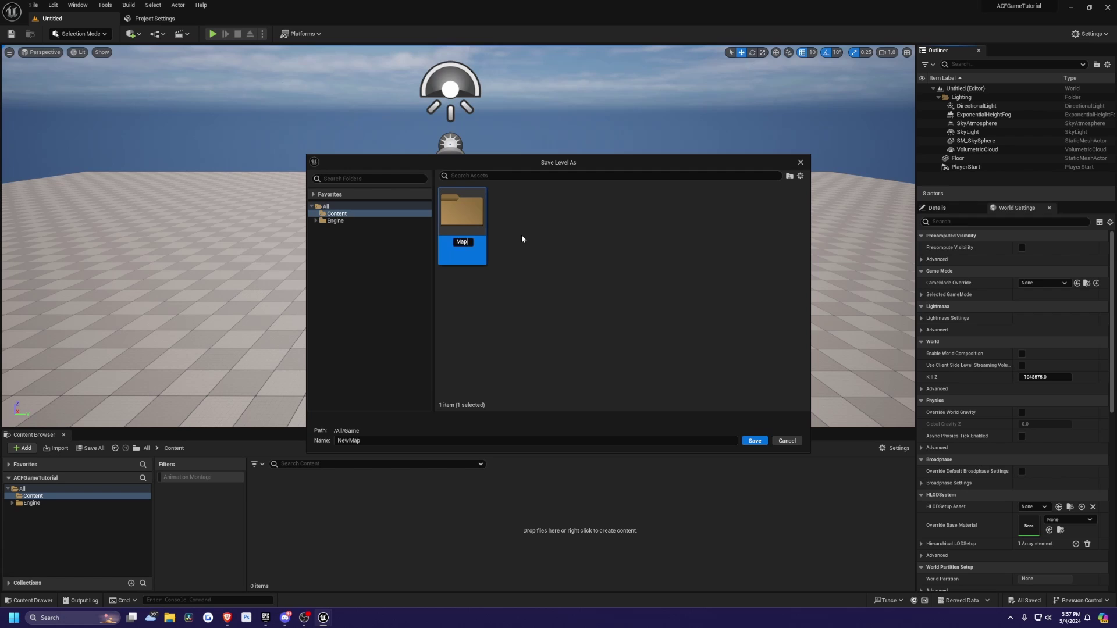
key("Return")
double_click(469, 222)
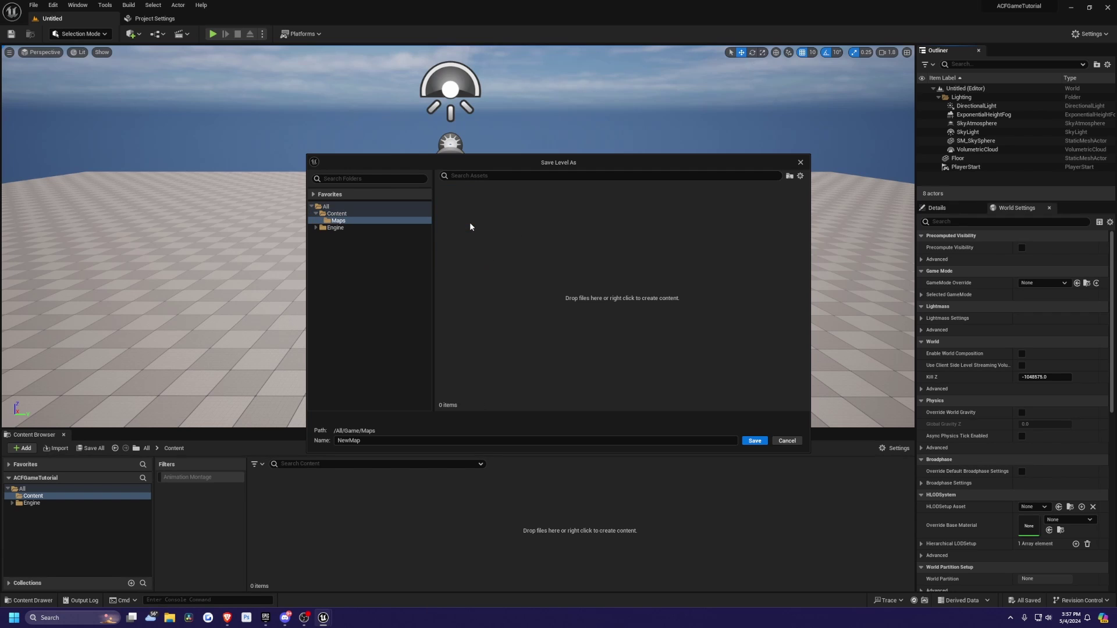
left_click(391, 439)
type("DemoLevel")
key("Return")
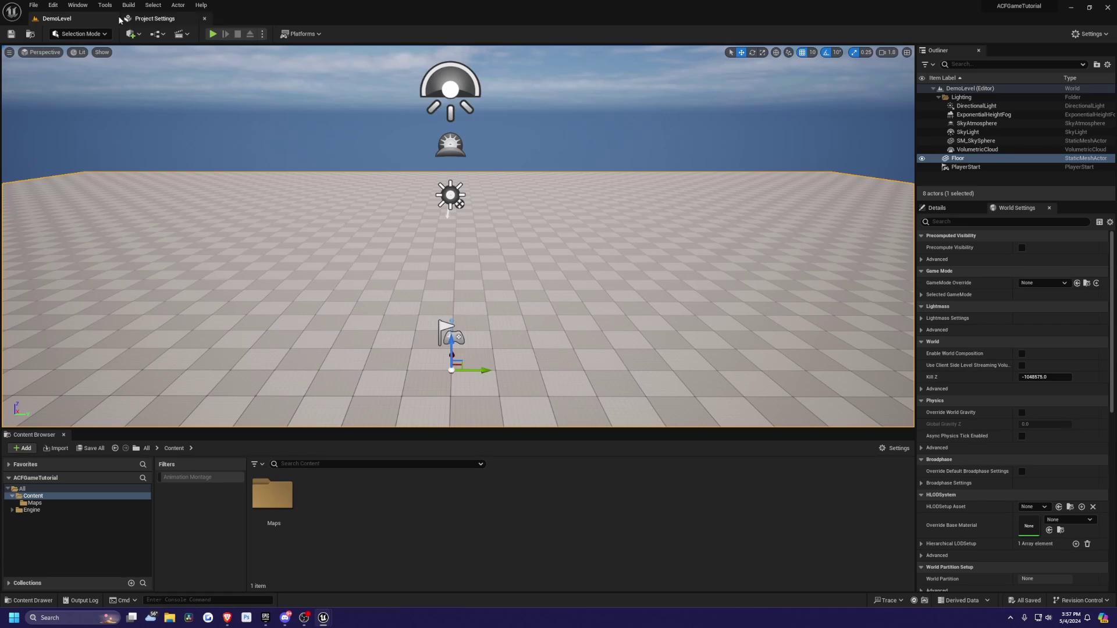
Step: Set both the Editor Startup Map and the Game Default Map to DemoLevel in the project settings
left_click(152, 18)
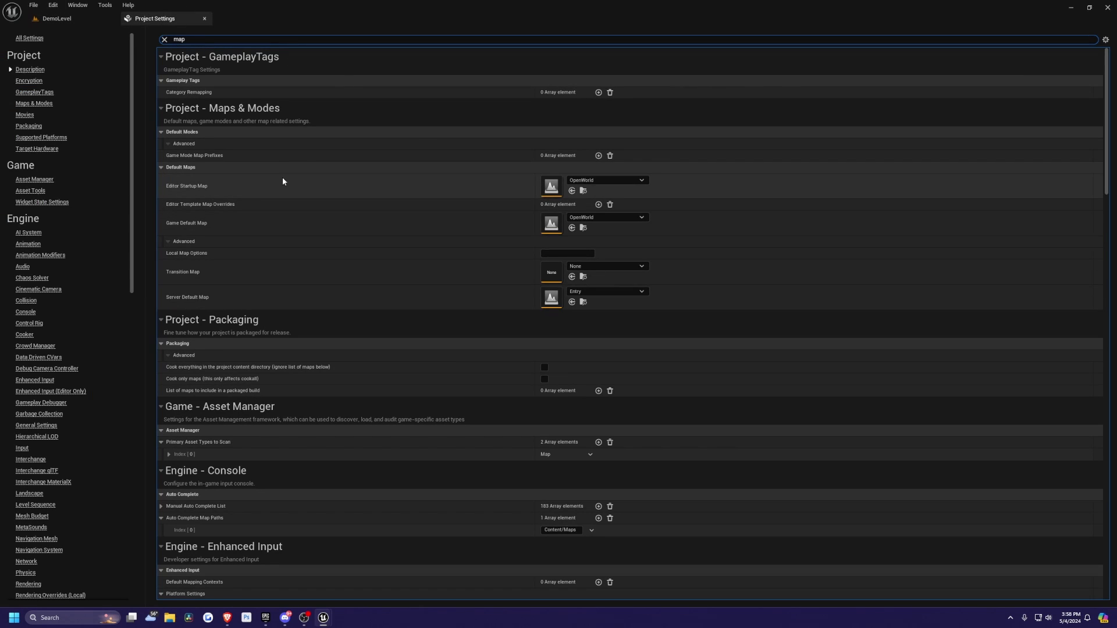
left_click(588, 182)
left_click(588, 283)
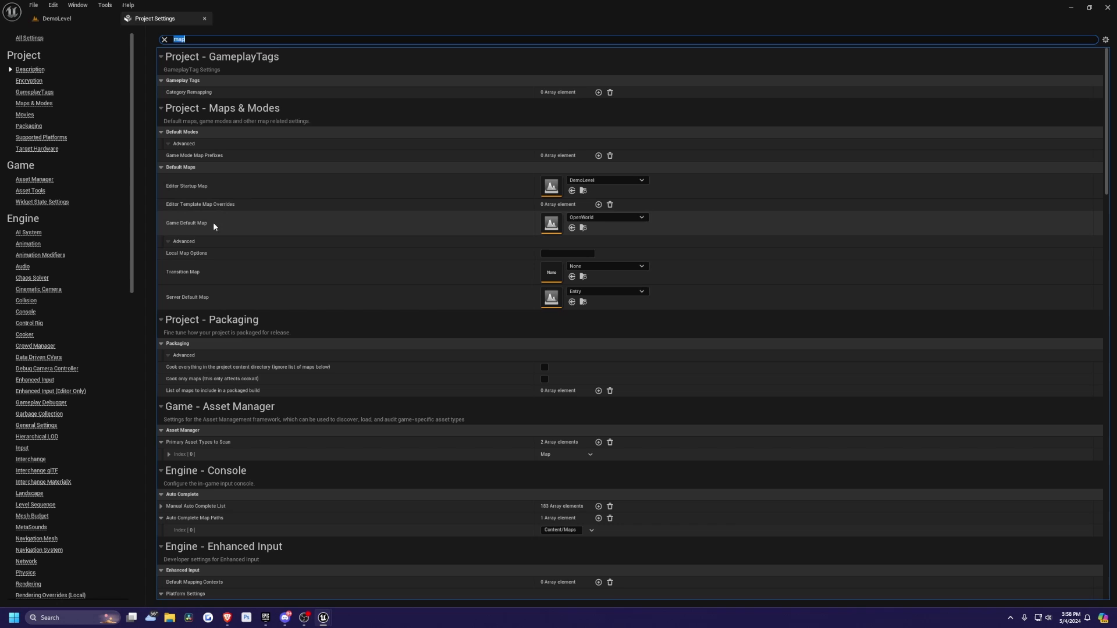
left_click(591, 217)
type("demo")
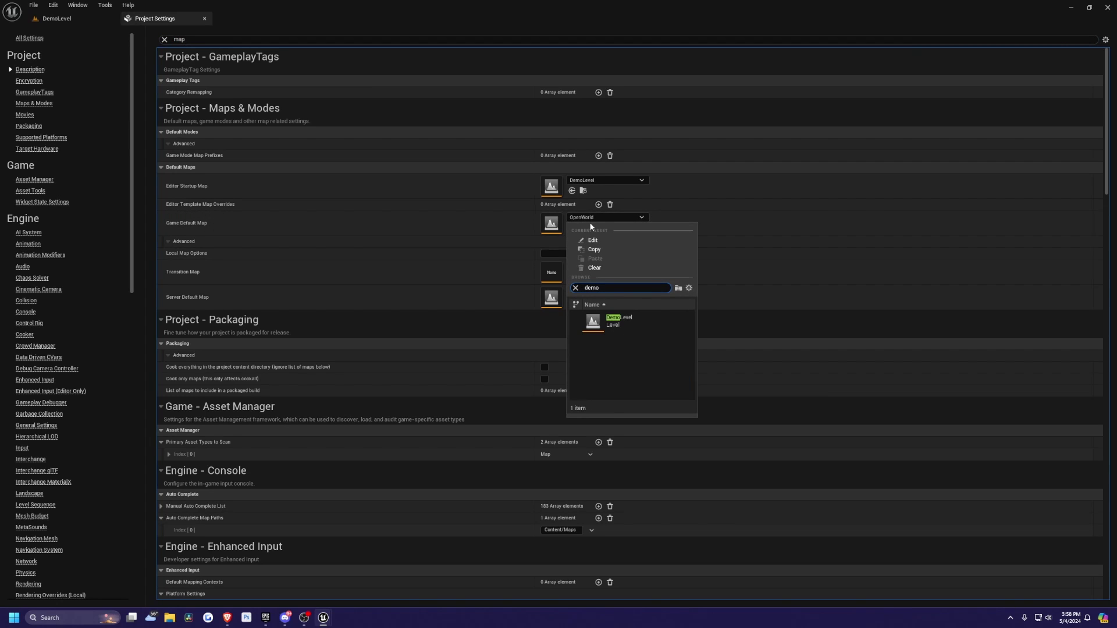
left_click(632, 318)
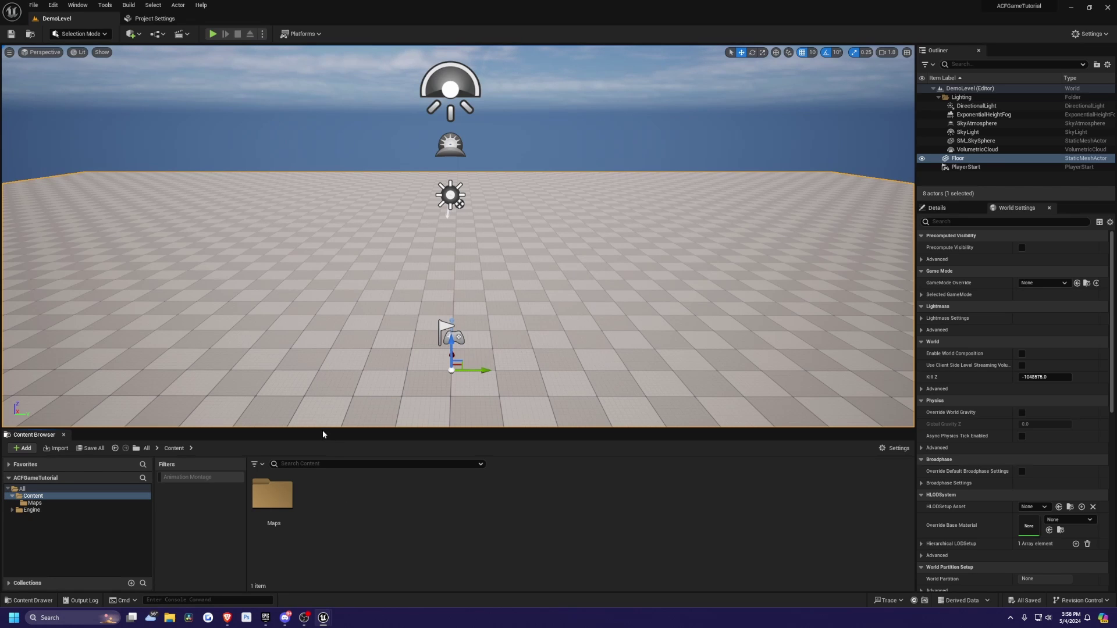
Step: Create a folder named Character under Content and open it
double_click(270, 4)
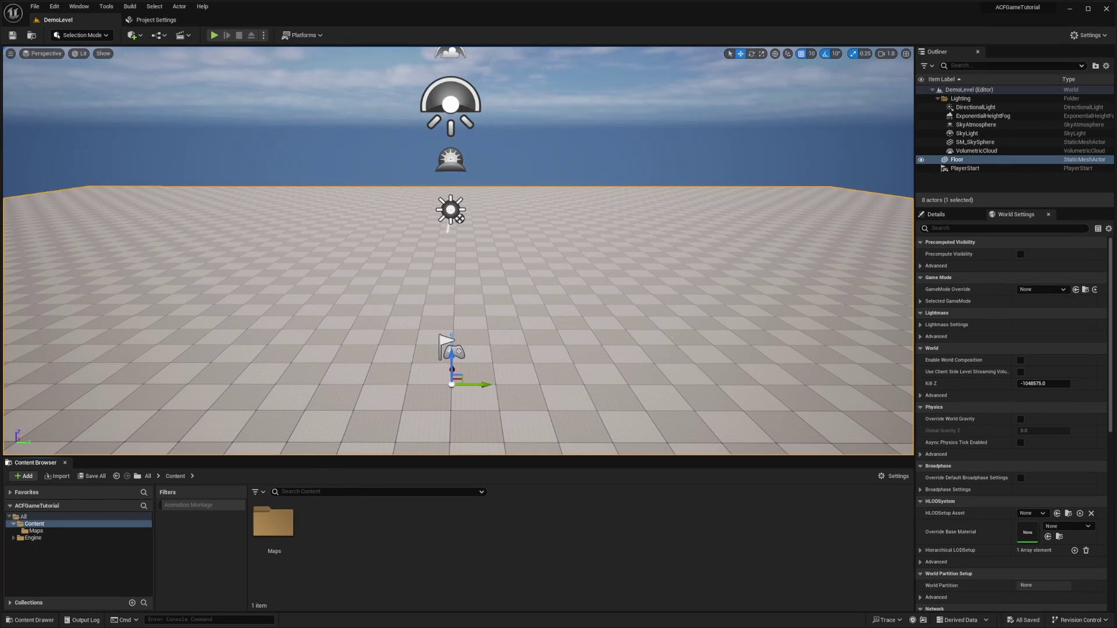
right_click(329, 522)
left_click(367, 271)
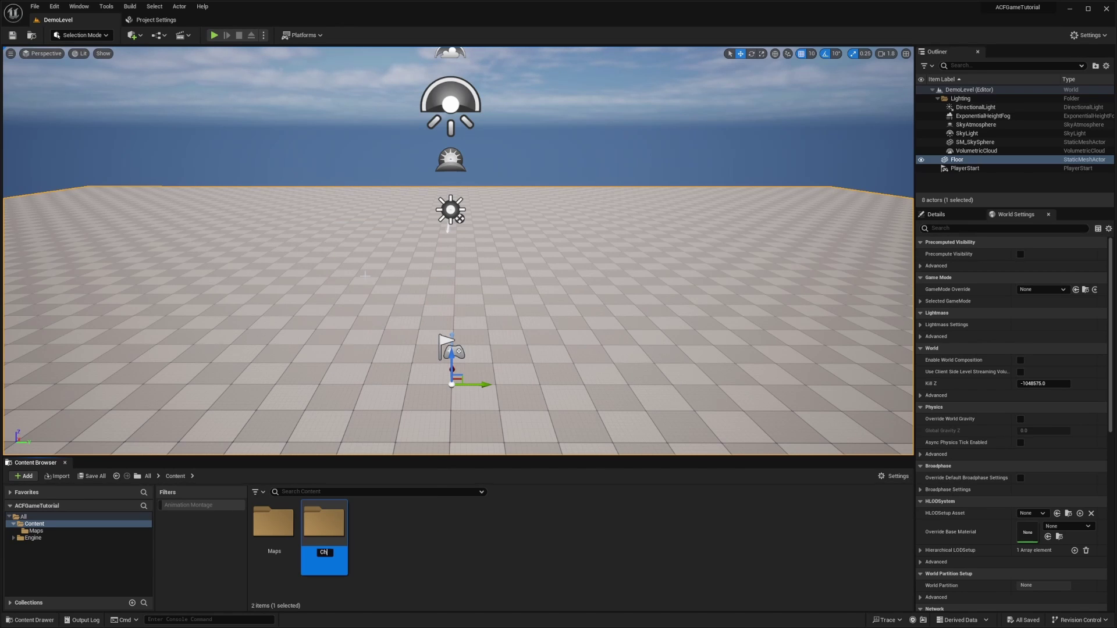
type("Character")
key("Return")
key("Return")
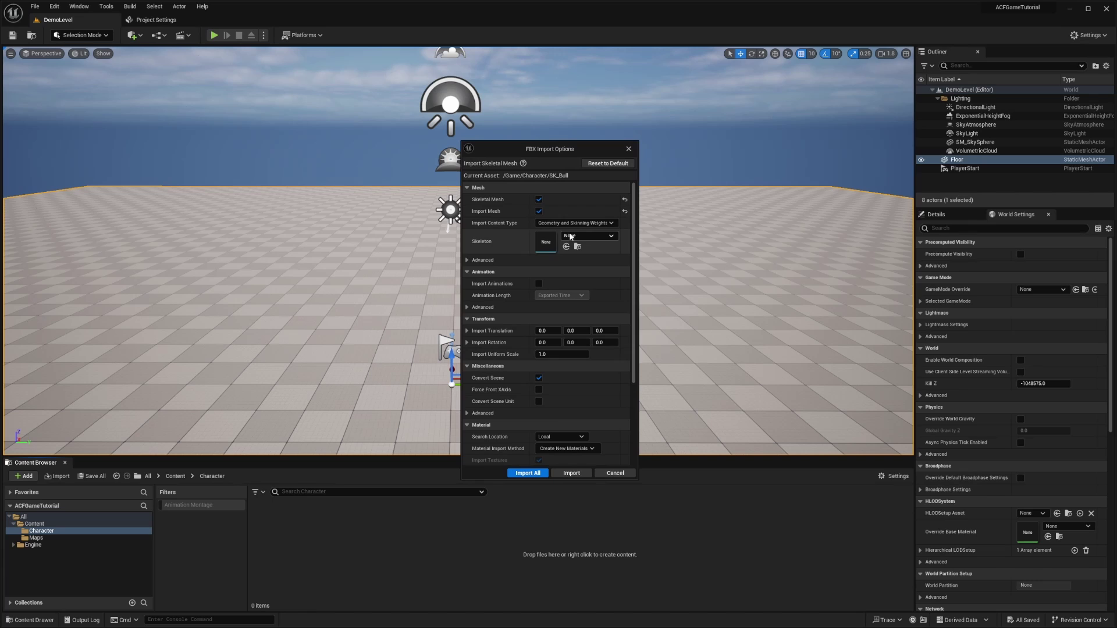
Step: Import the SK_Bull FBX as a skeletal mesh into the Character folder with no skeleton assigned and new materials created
left_click(571, 236)
left_click(501, 203)
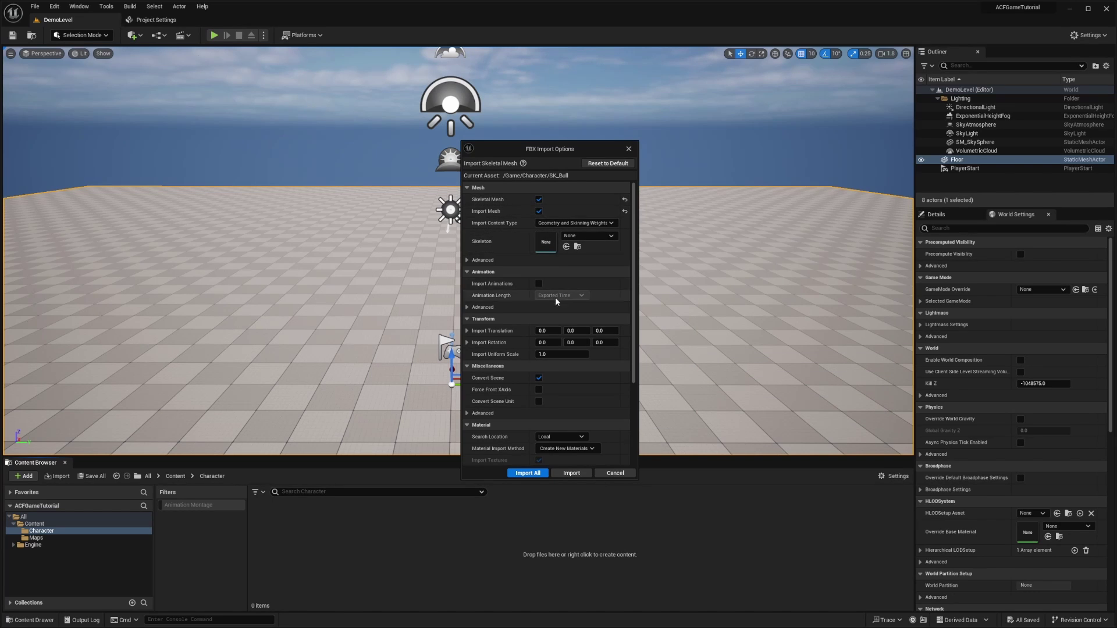
scroll(524, 343, "down", 3)
left_click(527, 473)
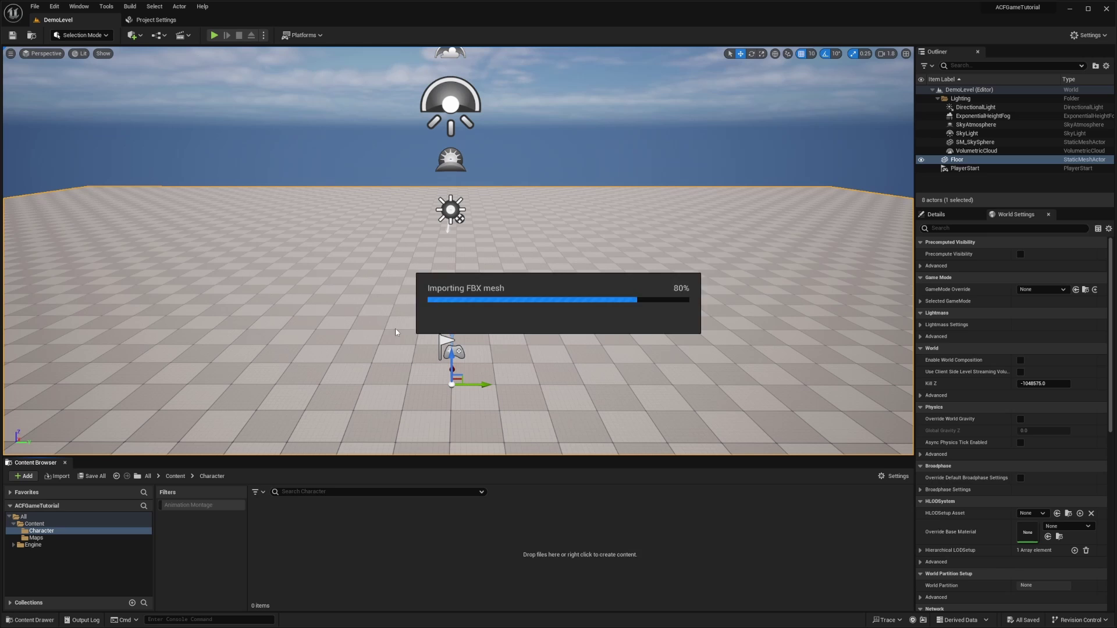
Step: Place the SK_Bull skeletal mesh in the level to inspect it and delete the placed actor
key("w")
mouse_move(395, 330)
right_mouse_down()
mouse_move(350, 366)
mouse_move(384, 332)
right_mouse_up()
scroll(349, 366, "down", 3)
right_click_drag(500, 360, 500, 361)
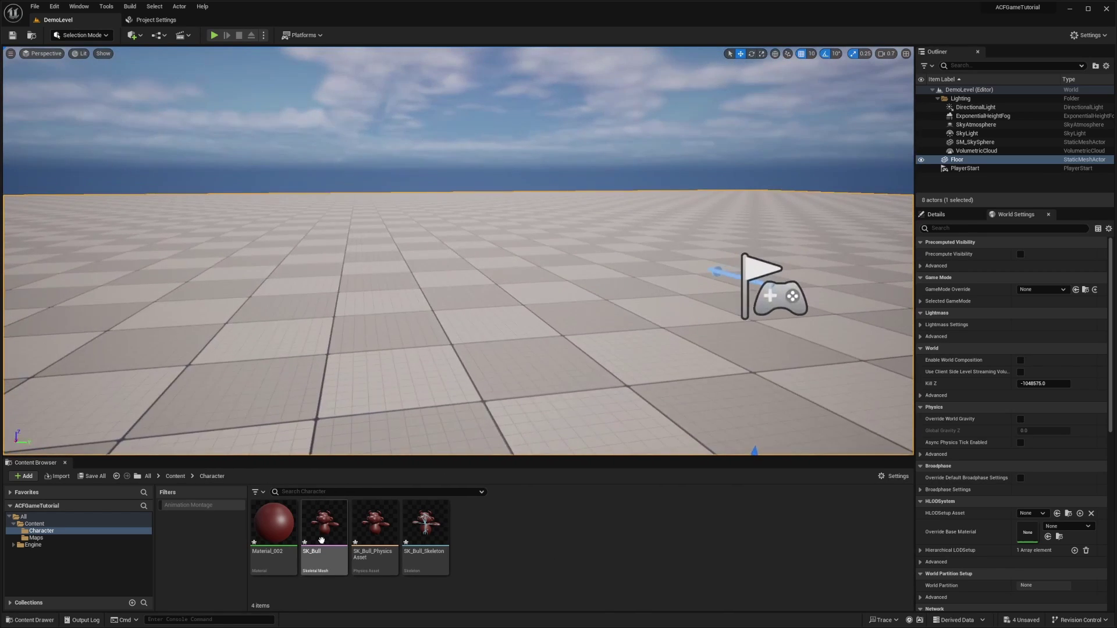
left_click_drag(324, 524, 470, 256)
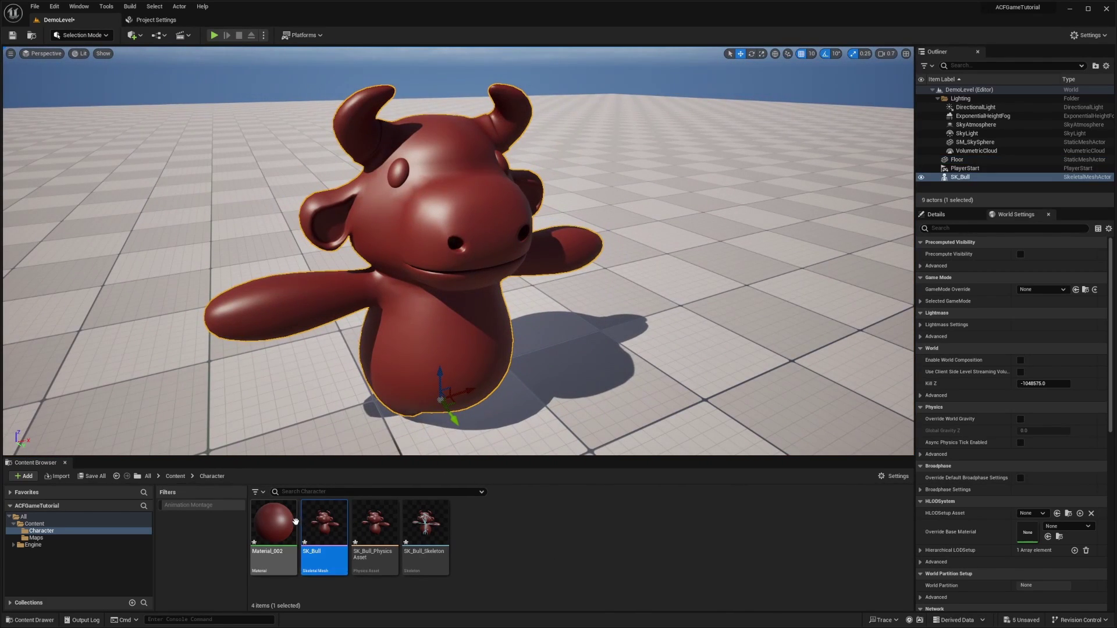
left_click_drag(294, 521, 488, 204)
key("Delete")
right_click_drag(454, 225, 524, 214)
Step: Import all animations from the Bull project's Animations folder into the Character folder, assigning SK_Bull_Skeleton as their skeleton
key("alt+Tab")
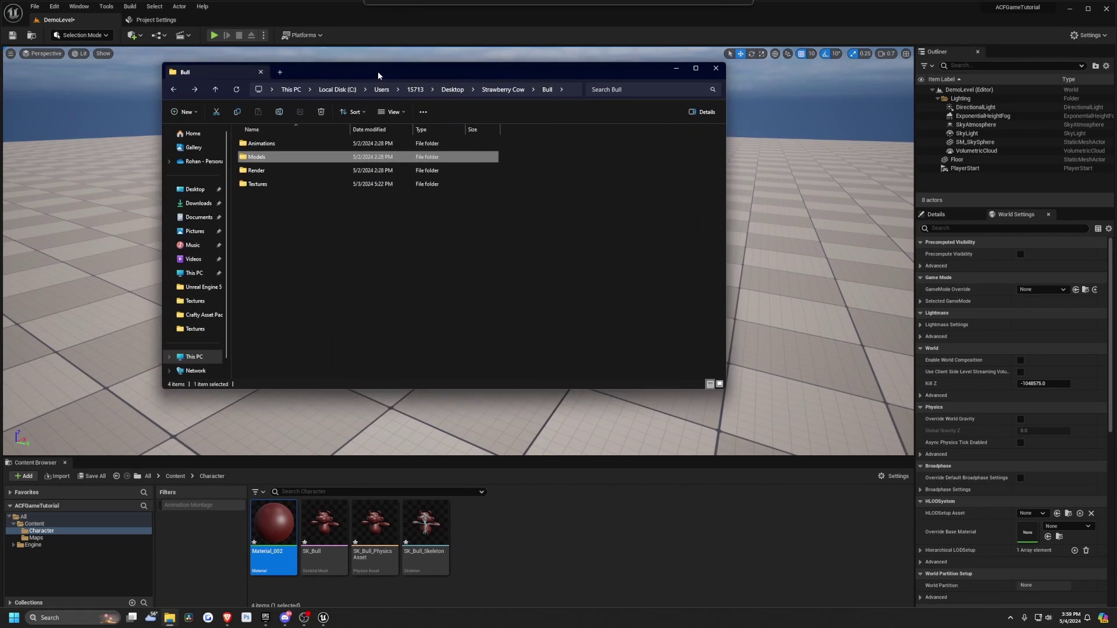
double_click(260, 171)
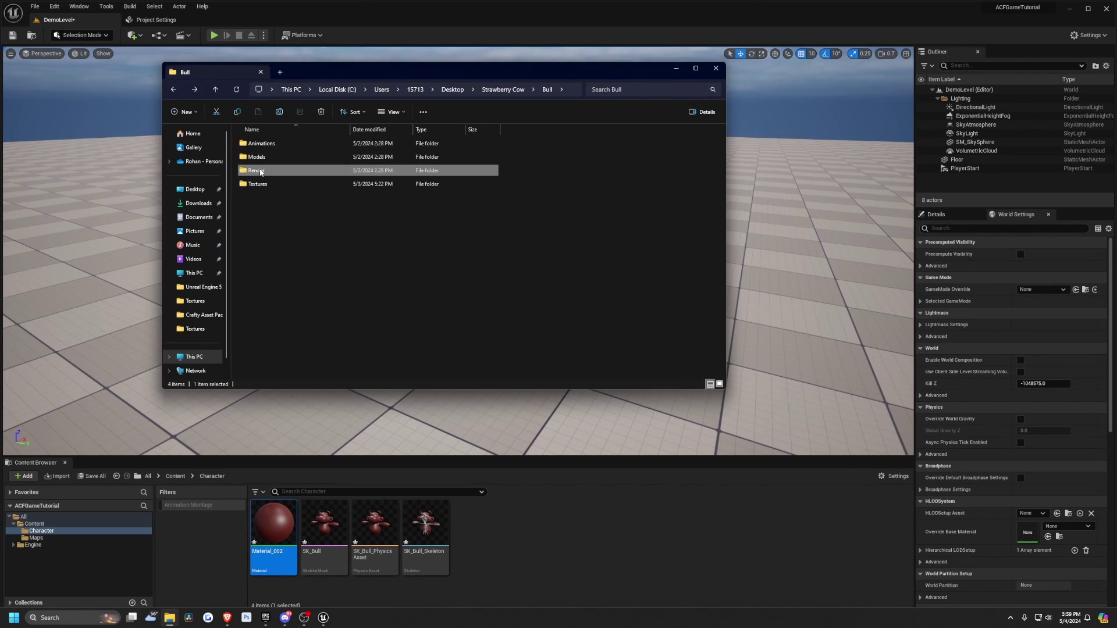
key("alt+Left")
double_click(272, 146)
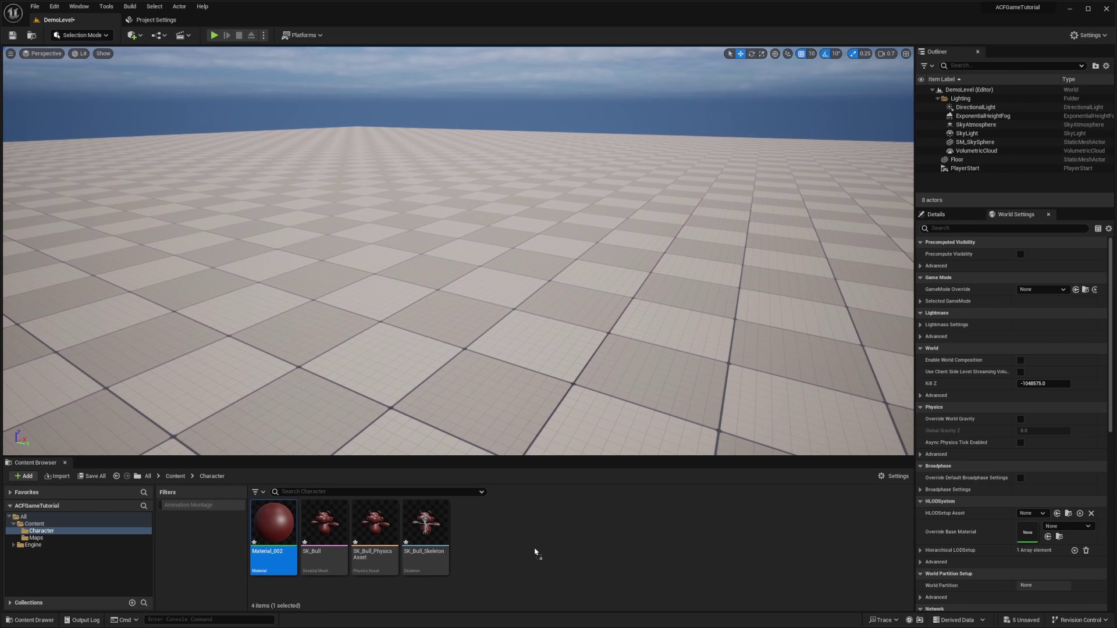
left_click_drag(535, 553, 532, 549)
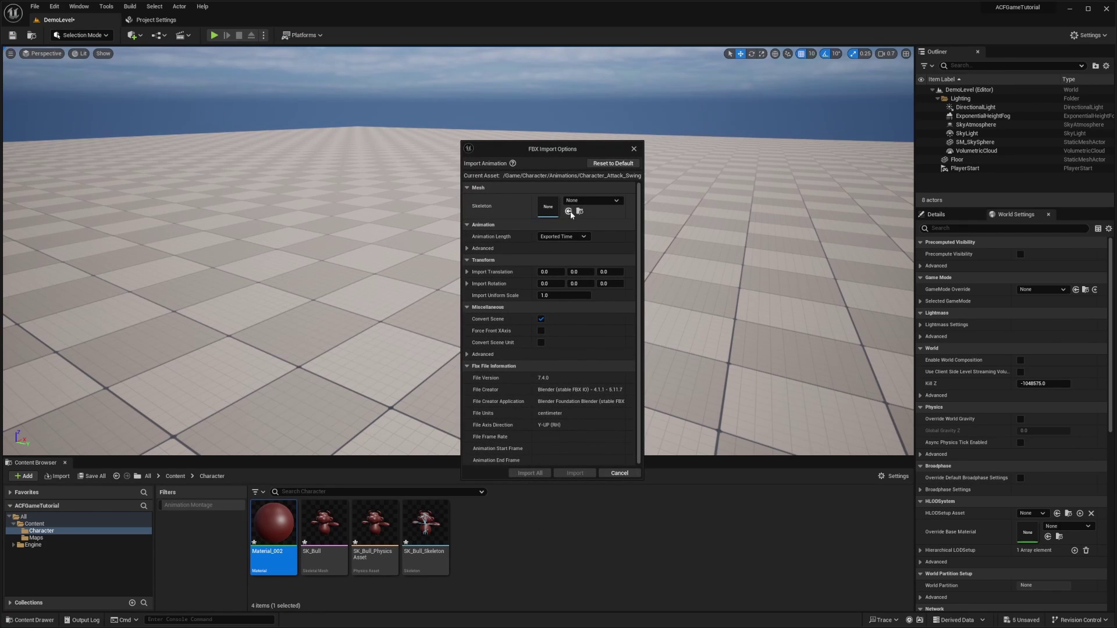
left_click(591, 201)
left_click(623, 316)
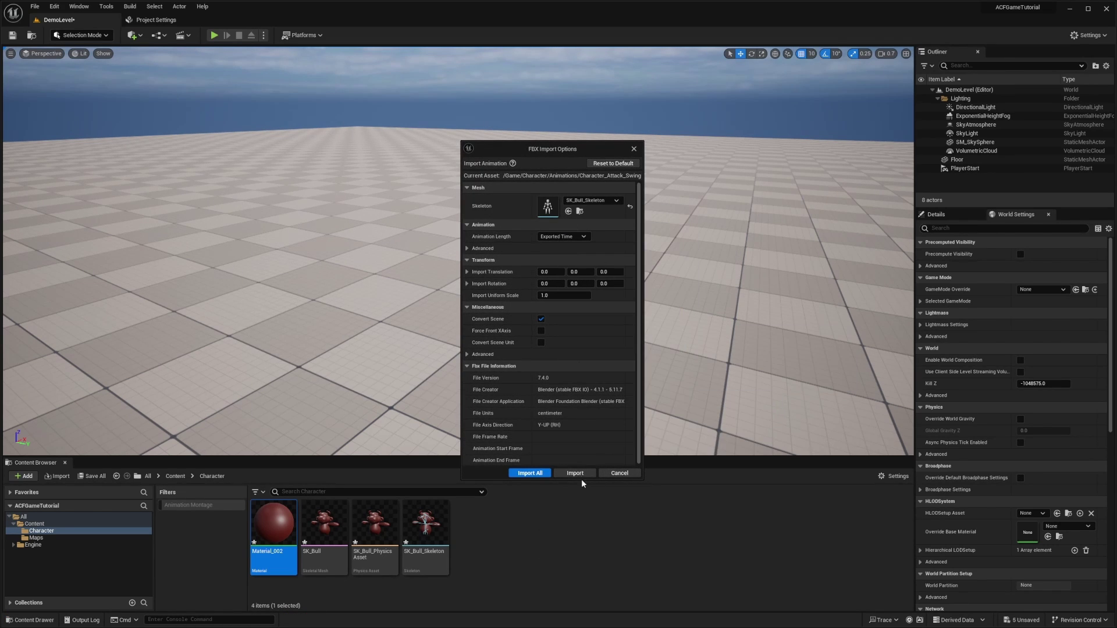
left_click(538, 475)
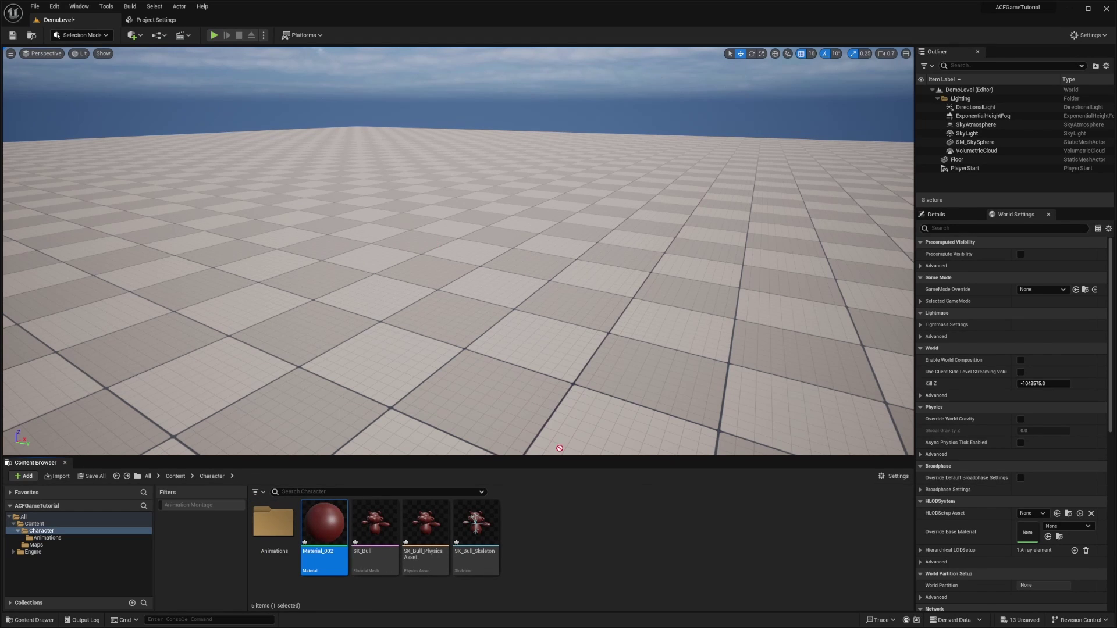
Step: Import the bull's Textures folder into the Character folder and check the Brown, RGBTest and Strawberry_Cow textures
left_click_drag(612, 547, 614, 549)
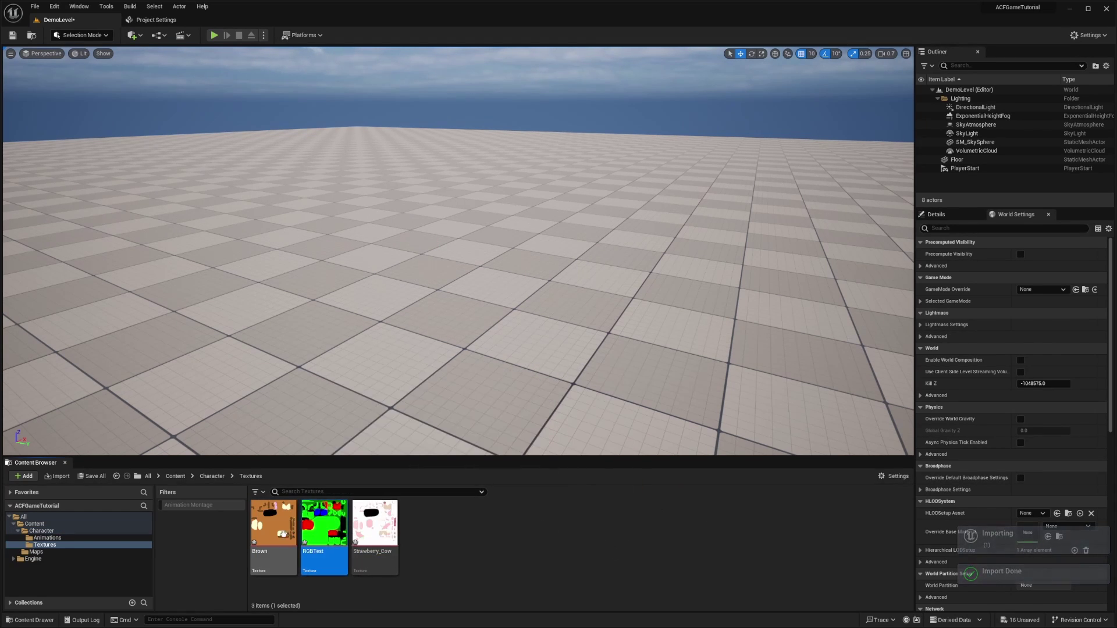
left_click(358, 526)
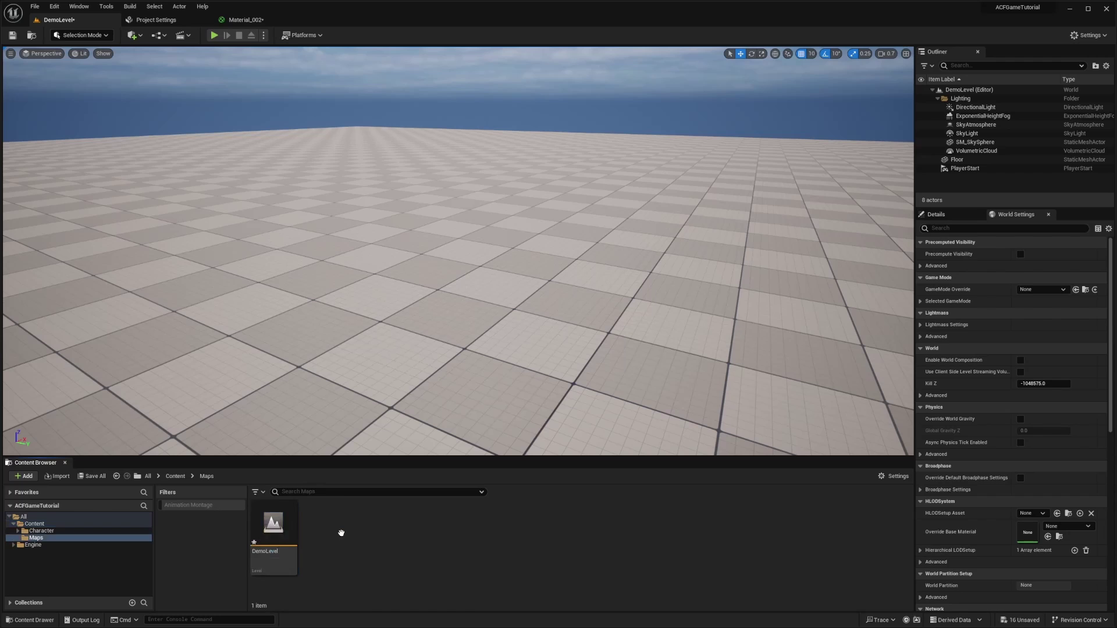
Step: In Material_002, connect the Brown texture to Base Color, delete the original colour node and apply the material
key("alt+Left")
double_click(274, 524)
double_click(324, 524)
left_click_drag(274, 524, 368, 205)
left_click_drag(451, 221, 526, 88)
left_click(447, 145)
key("Delete")
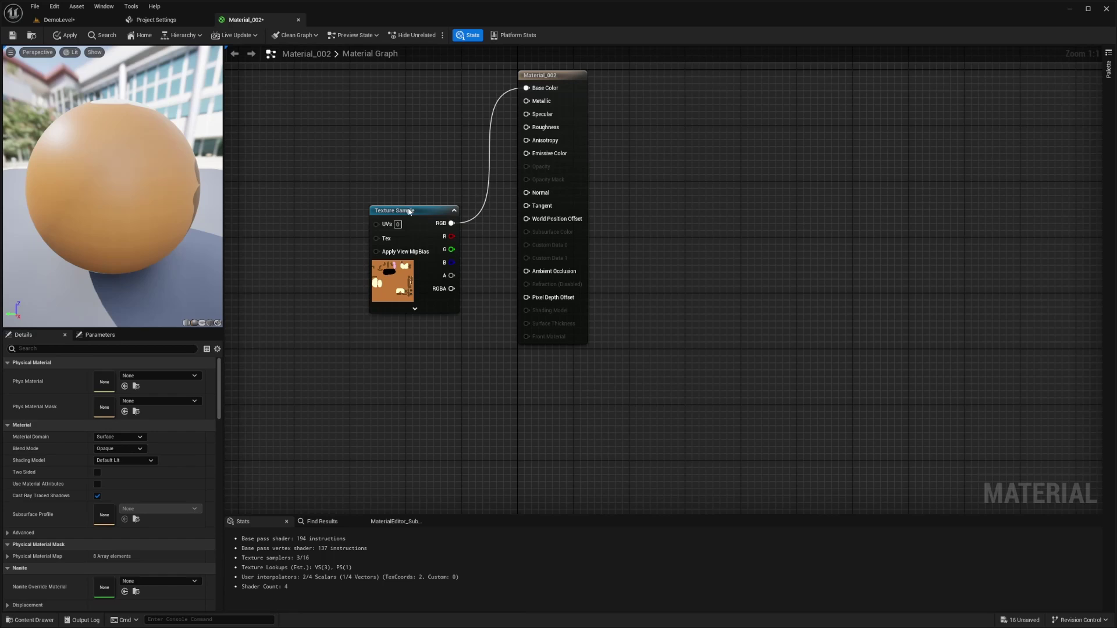
left_click_drag(413, 205, 439, 80)
left_click(65, 35)
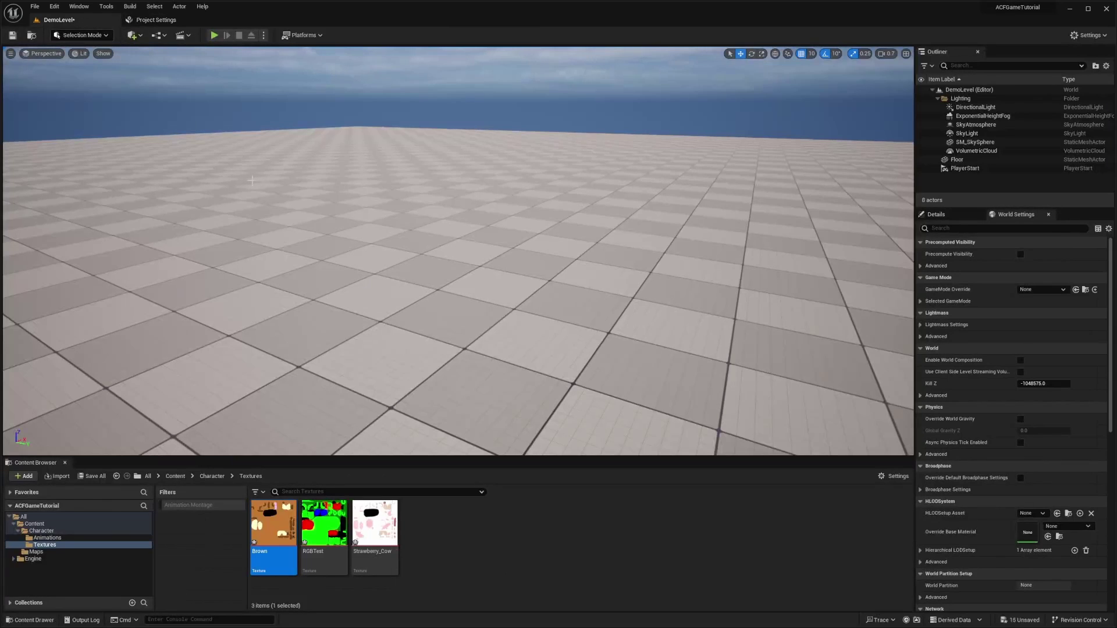
Step: Place the SK_Bull skeletal mesh in the level and preview it with the Strawberry_Cow texture
left_click(471, 553)
key("alt+Left")
left_click_drag(412, 533, 401, 342)
right_click_drag(401, 342, 360, 343)
left_click_drag(432, 273, 454, 311, "alt")
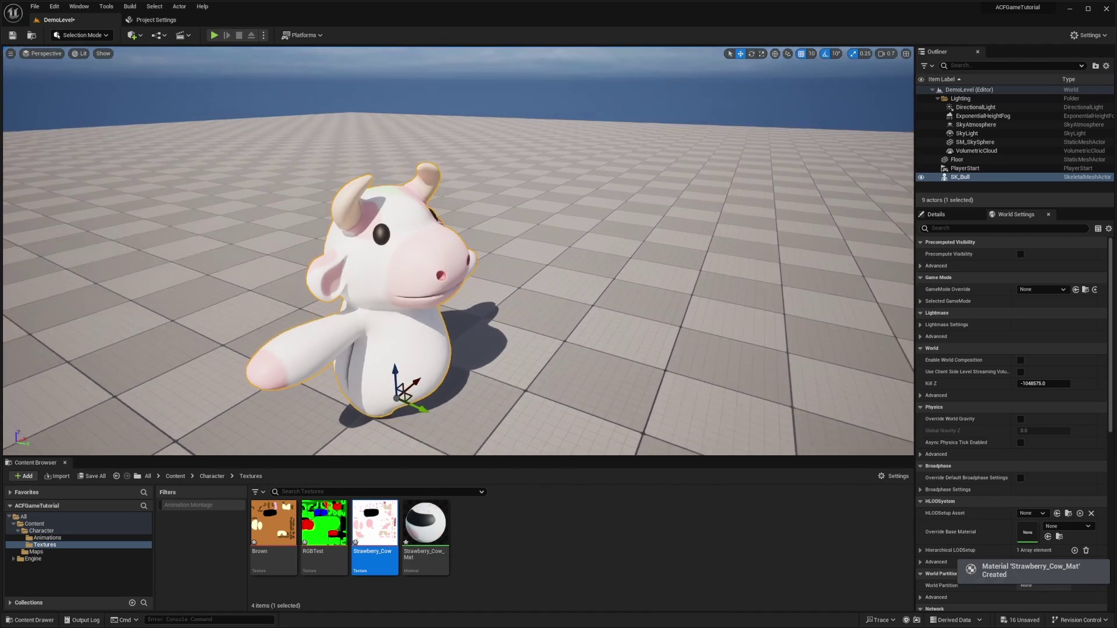
right_click_drag(432, 343, 433, 343)
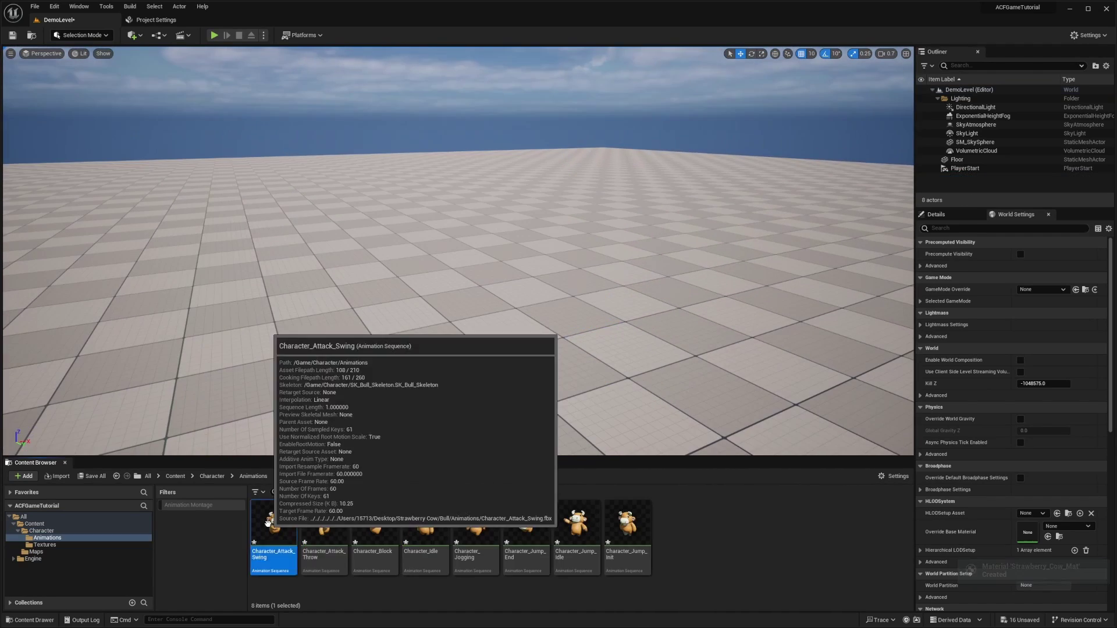
Step: Place the Character_Idle animation in the level and play the level to watch the character move
left_click(425, 523)
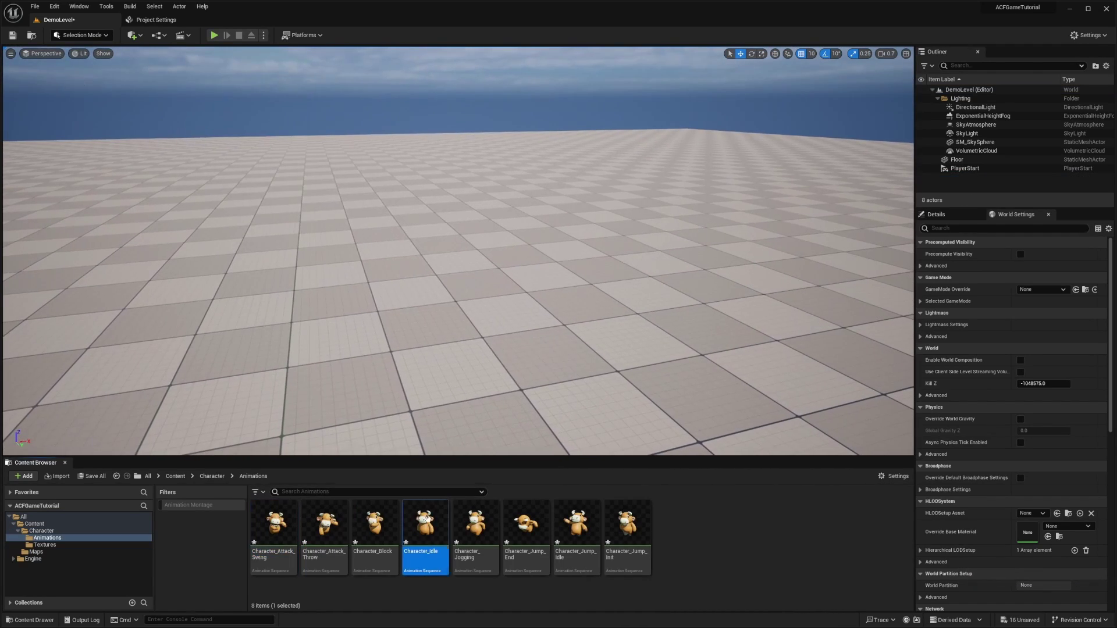
left_click_drag(426, 524, 395, 357)
left_click(214, 35)
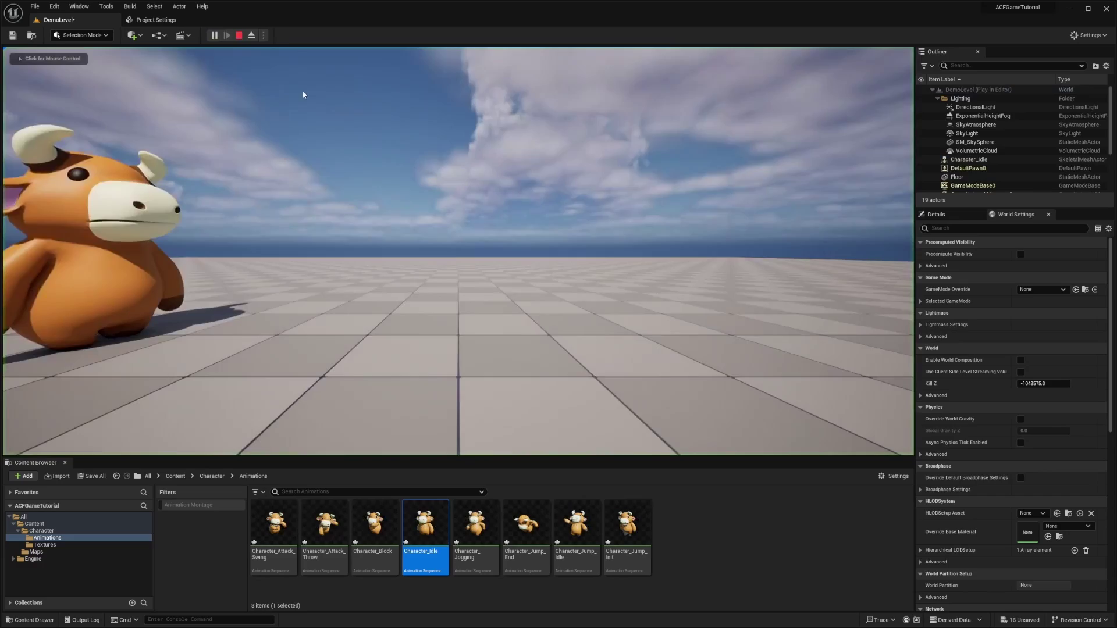
key("d")
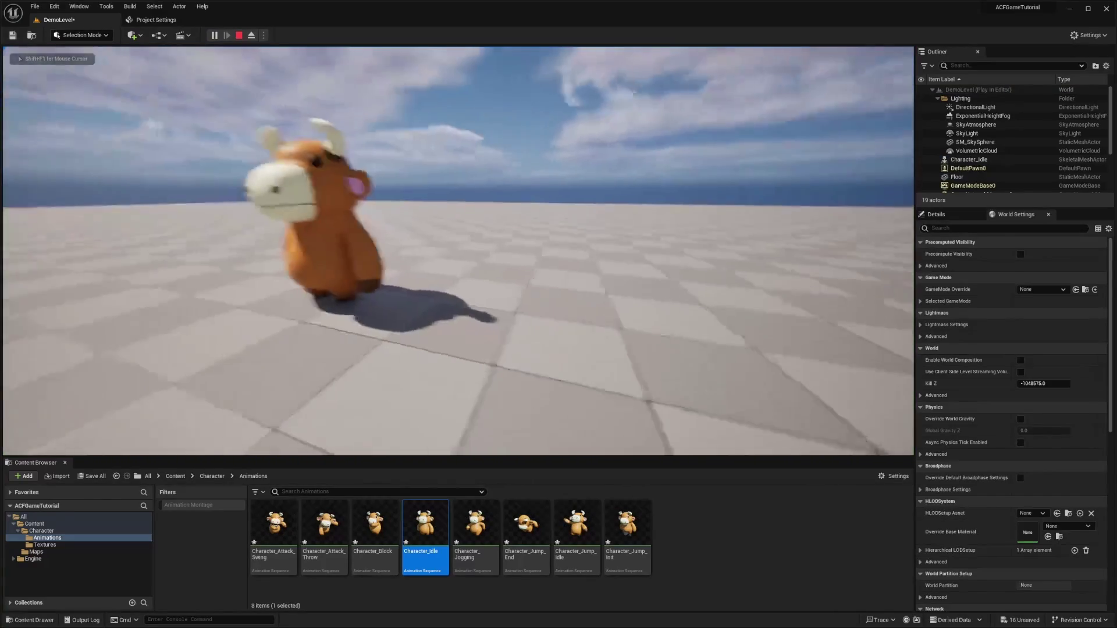
key("a")
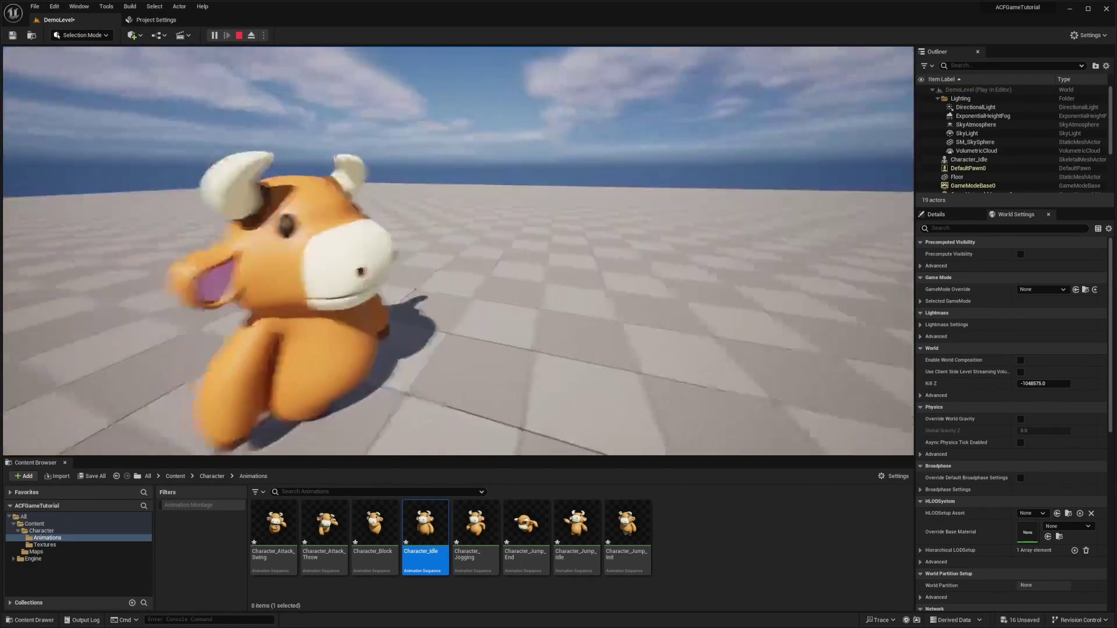
key("Escape")
Step: Check the GameMode Override choices in the world settings and delete the Character_Idle actor from the level
left_click(1042, 289)
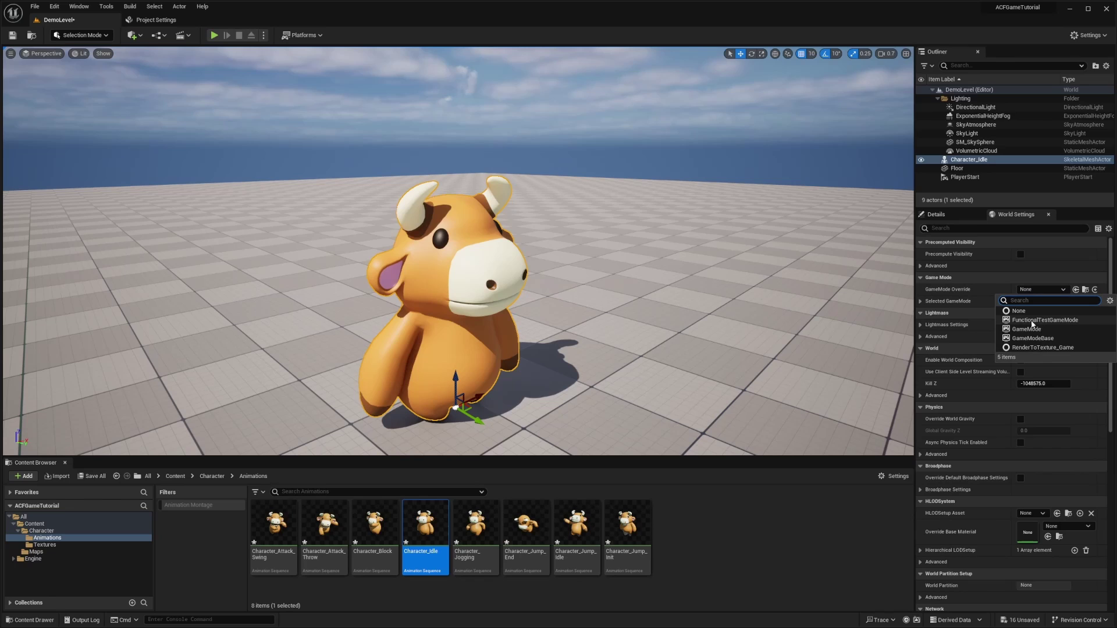
left_click(1023, 288)
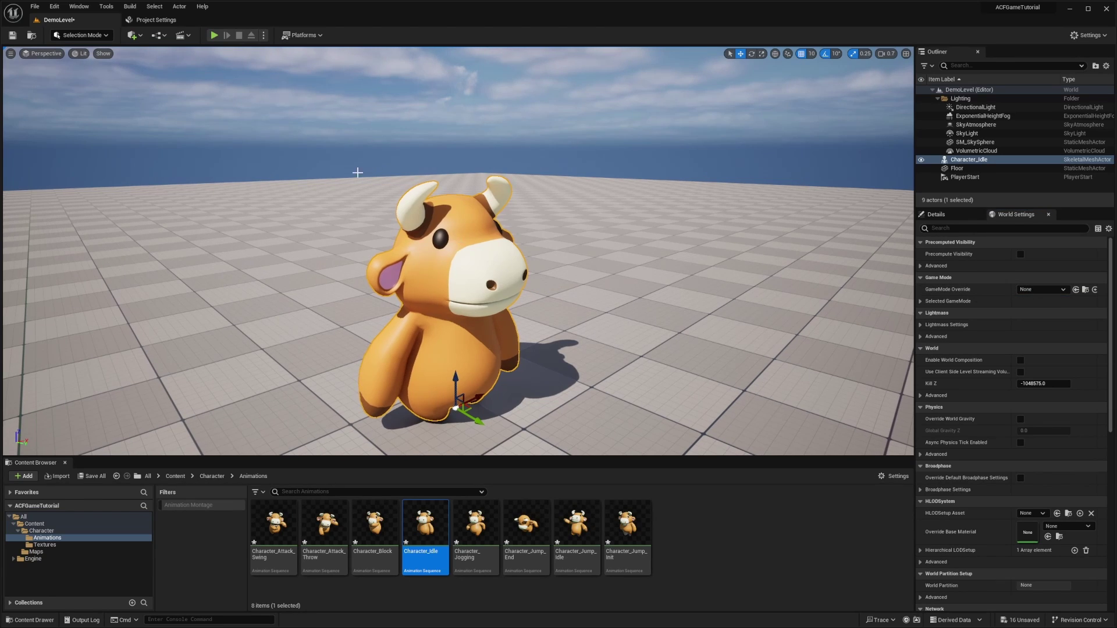
key("Delete")
Step: Enable the AscentCombatFramework plugin together with AscentToolset and AscentUITools, and restart the editor, saving all selected content
left_click(53, 8)
left_click(68, 133)
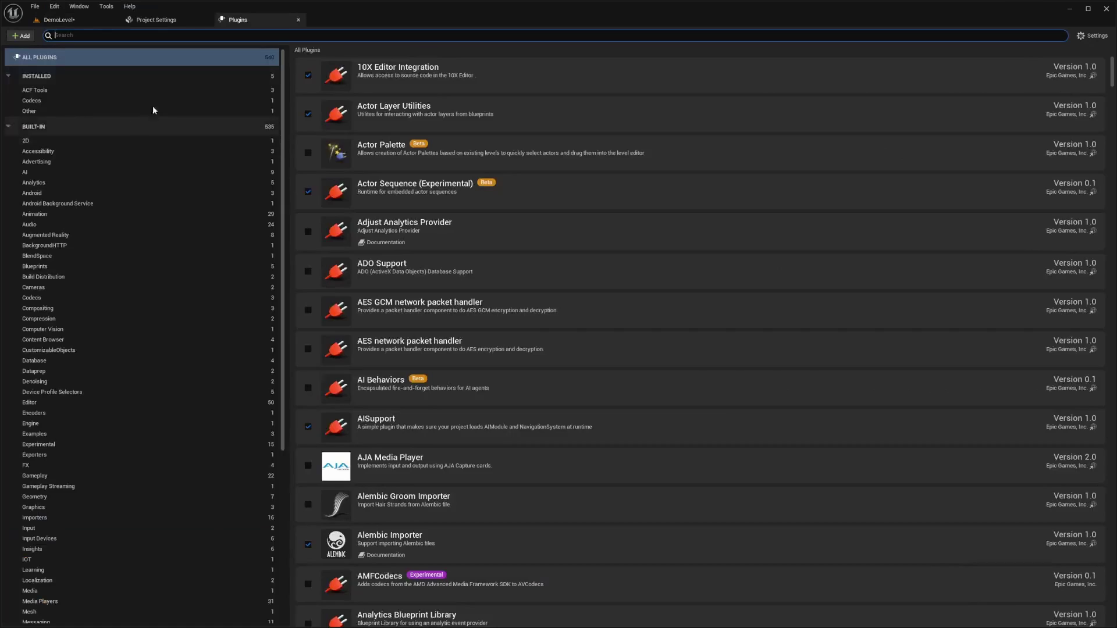
left_click(357, 36)
type("ascent")
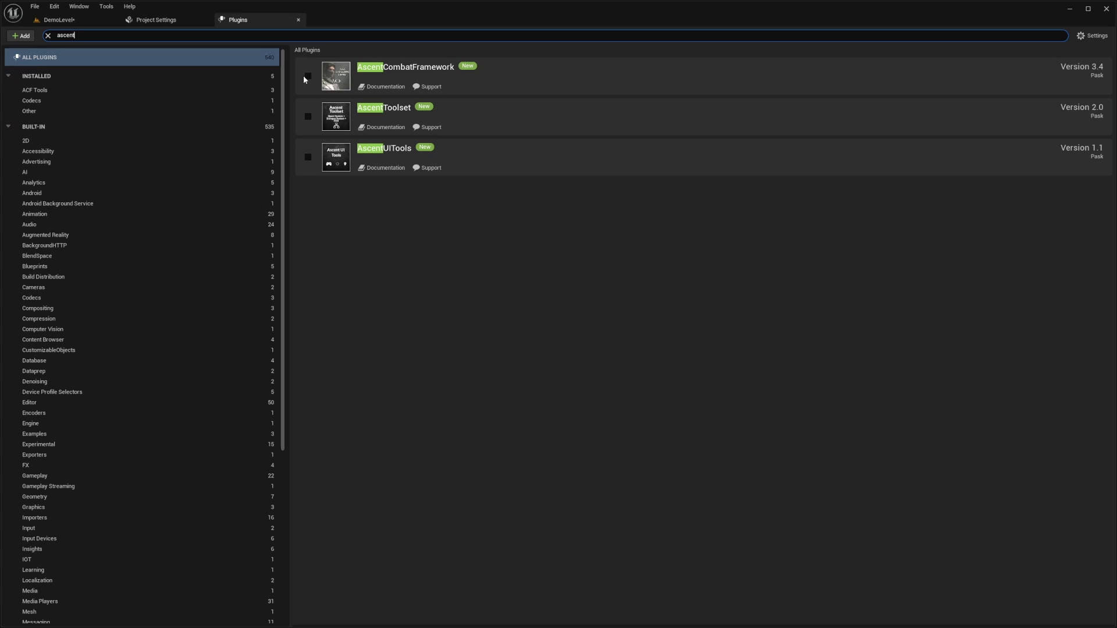
left_click(308, 76)
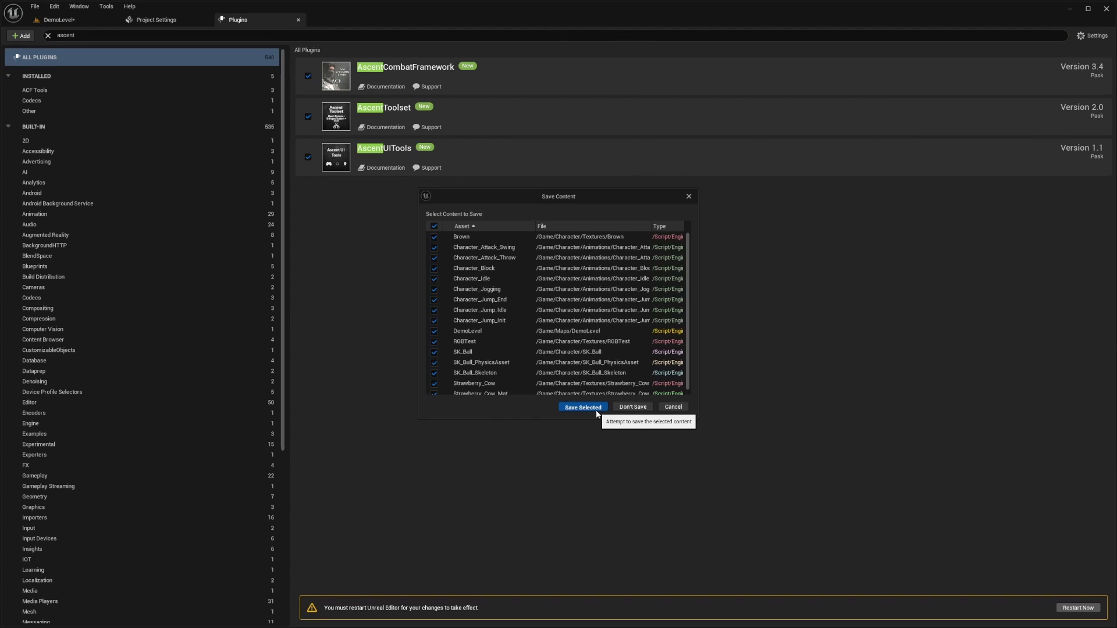
left_click(595, 408)
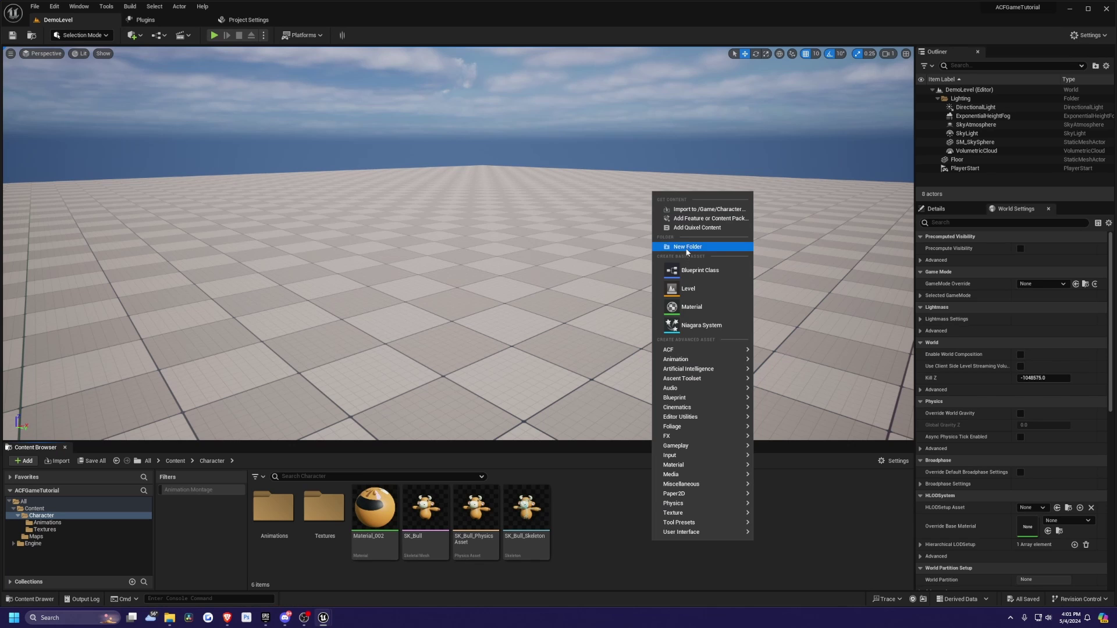
Step: Create a folder named Blueprints inside the Character folder and open it
left_click(685, 249)
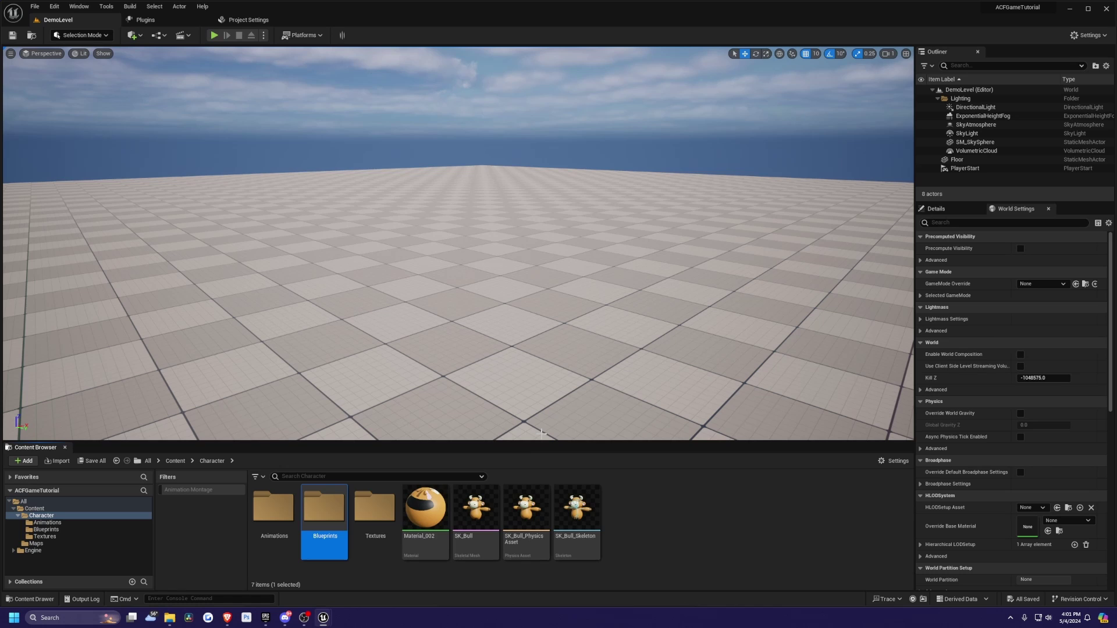
double_click(329, 546)
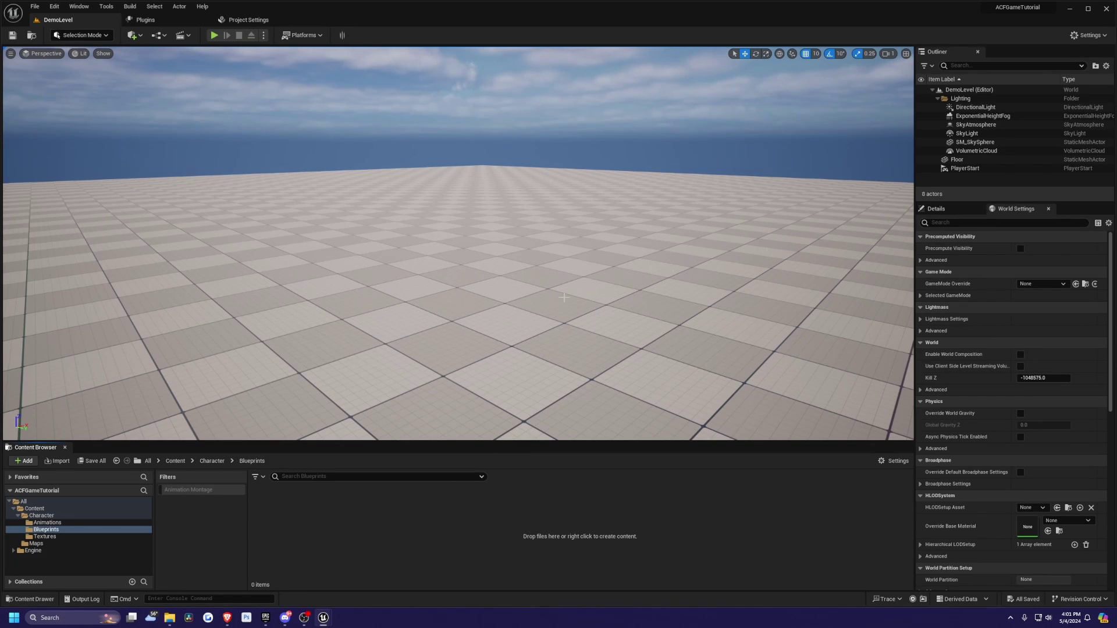
Step: Set the level's GameMode Override to ACFGameMode in the world settings
left_click(1041, 284)
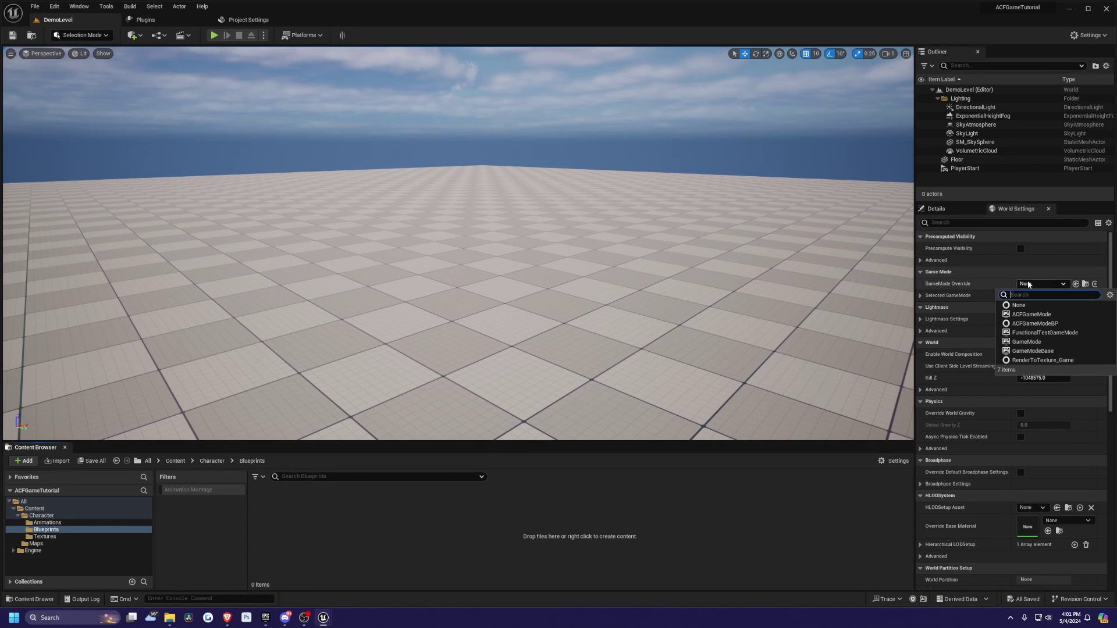
left_click(1027, 316)
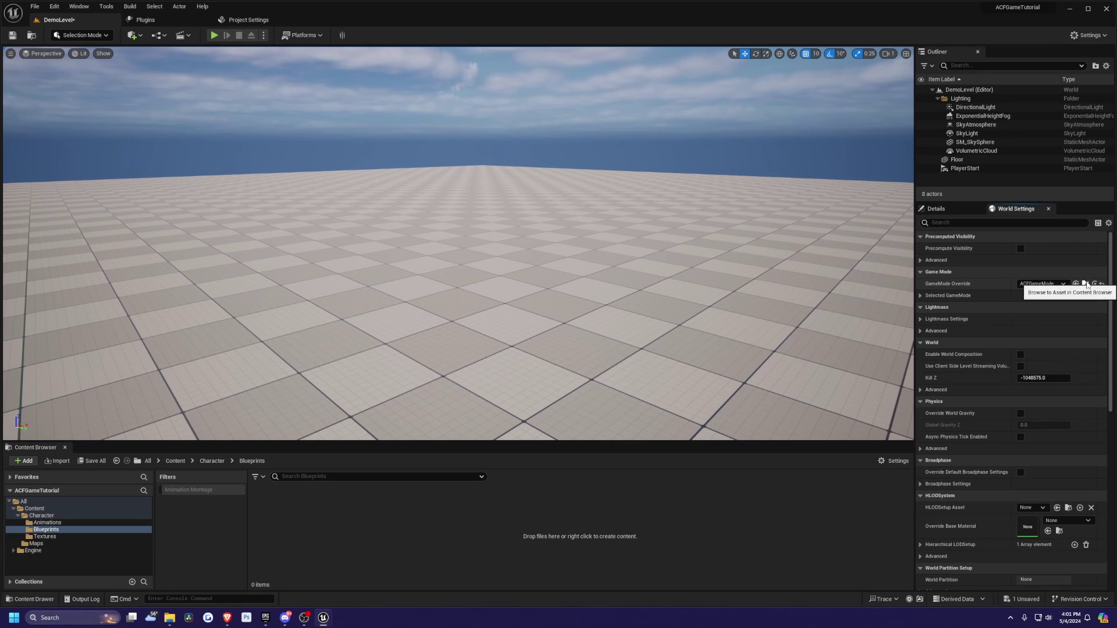
Step: Copy ACFGameModeBP from the AscentCombatFramework plugin's Blueprints folder into the Content folder and name the copy CowGameModeBP
left_click(14, 550)
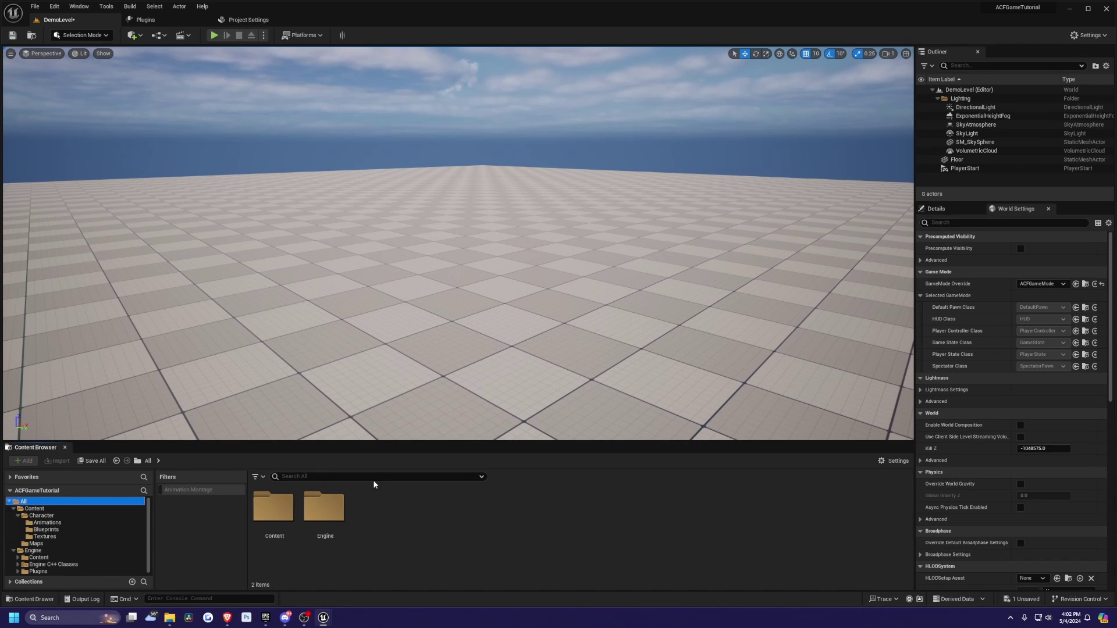
left_click(372, 478)
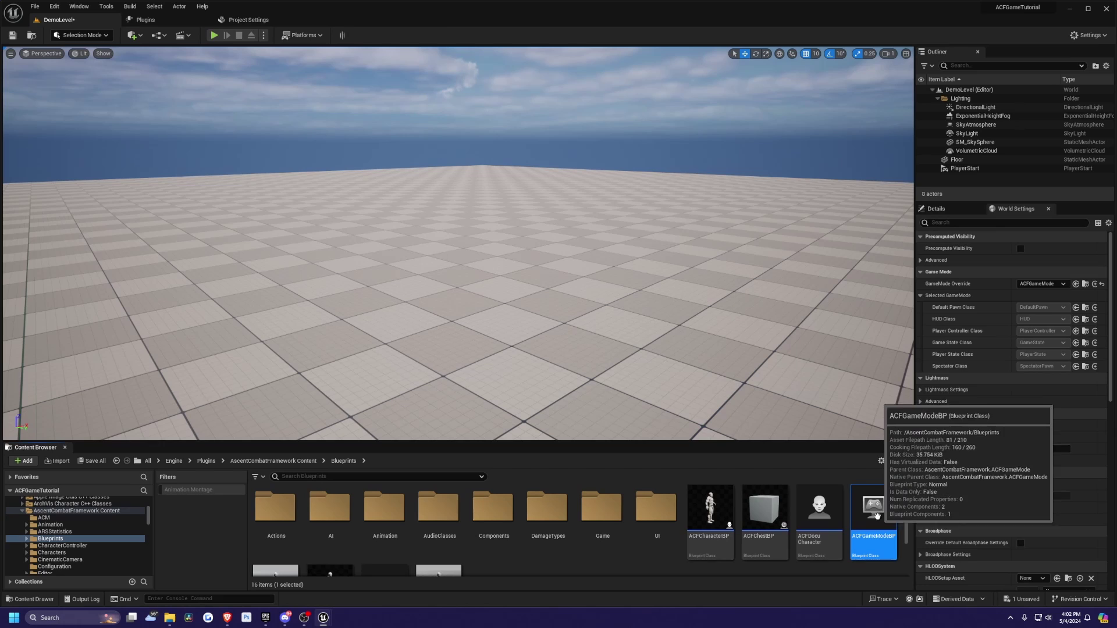
mouse_move(866, 512)
left_mouse_down()
mouse_move(86, 516)
mouse_move(823, 534)
mouse_move(873, 516)
left_mouse_up()
right_click(868, 517)
left_click_drag(149, 516, 159, 472)
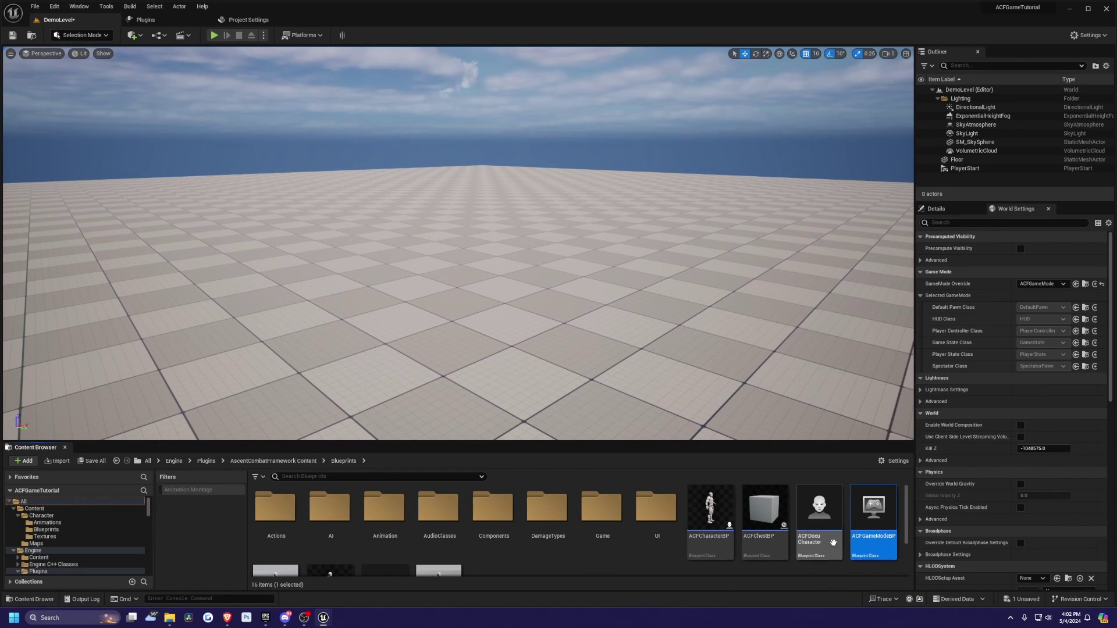
left_click_drag(872, 512, 31, 510)
left_click(53, 538)
left_click(34, 509)
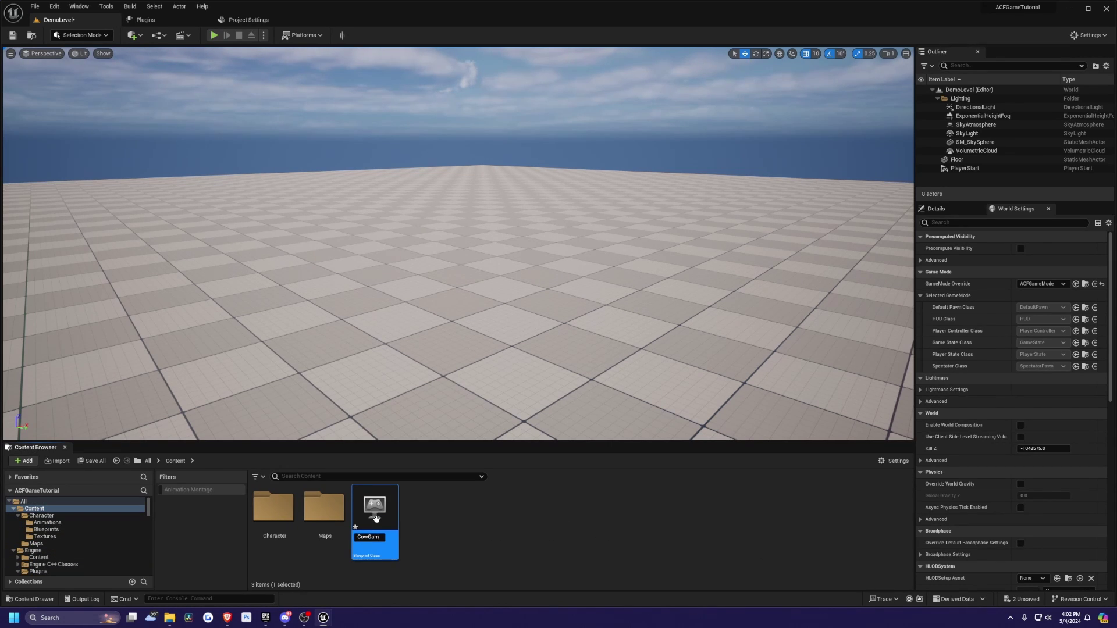
type("P")
key("Return")
Step: Open CowGameModeBP, examine its class defaults and the Game State Class choices, and close the blueprint
double_click(375, 512)
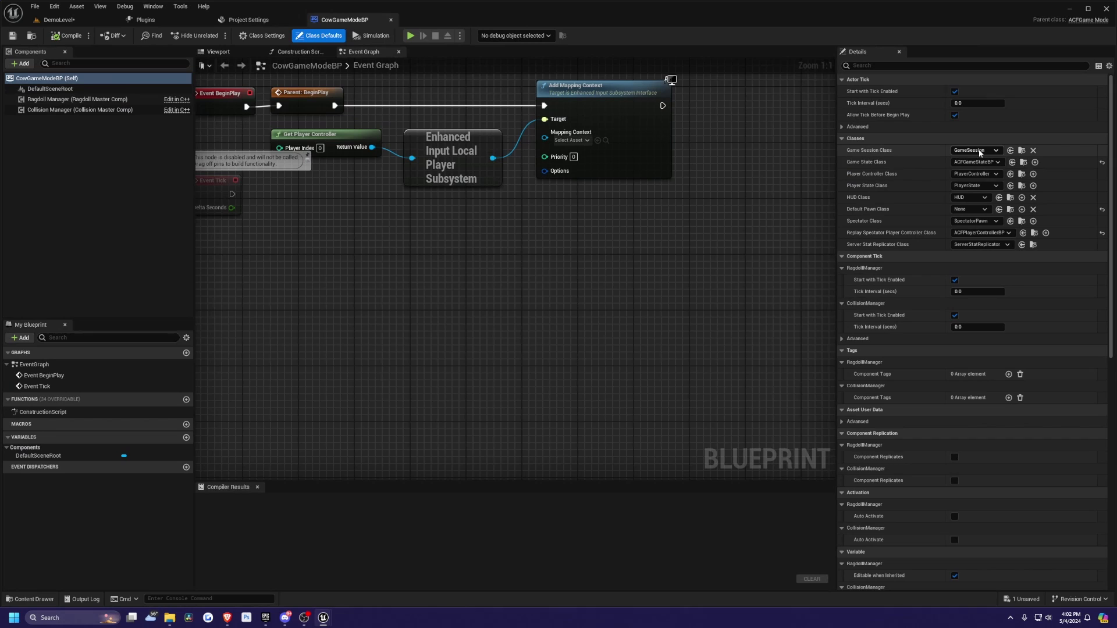
left_click(977, 163)
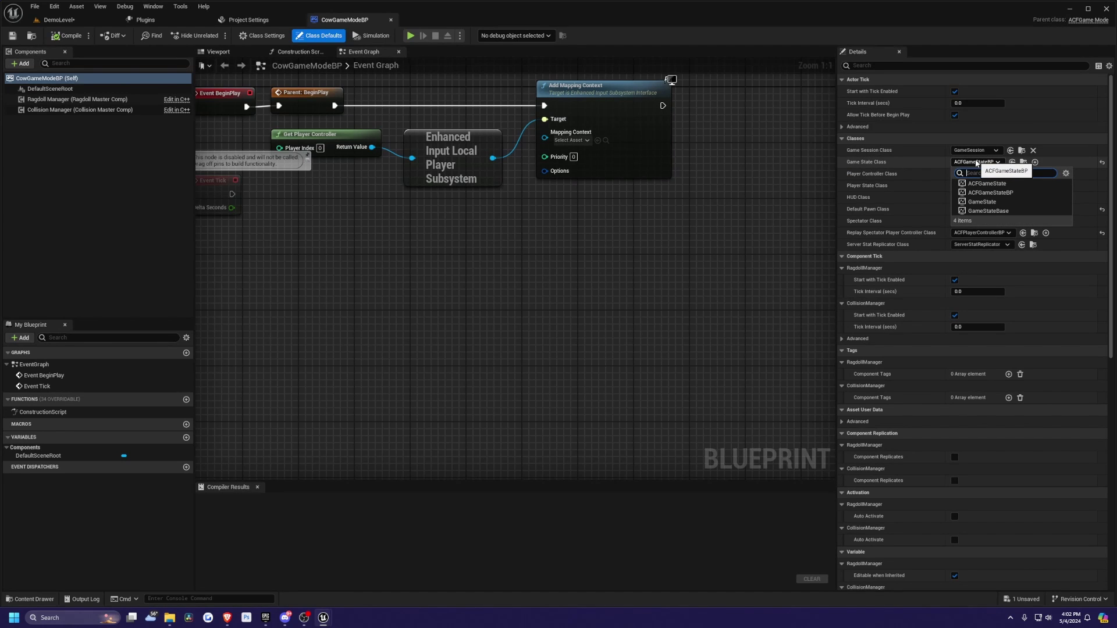
left_click(976, 163)
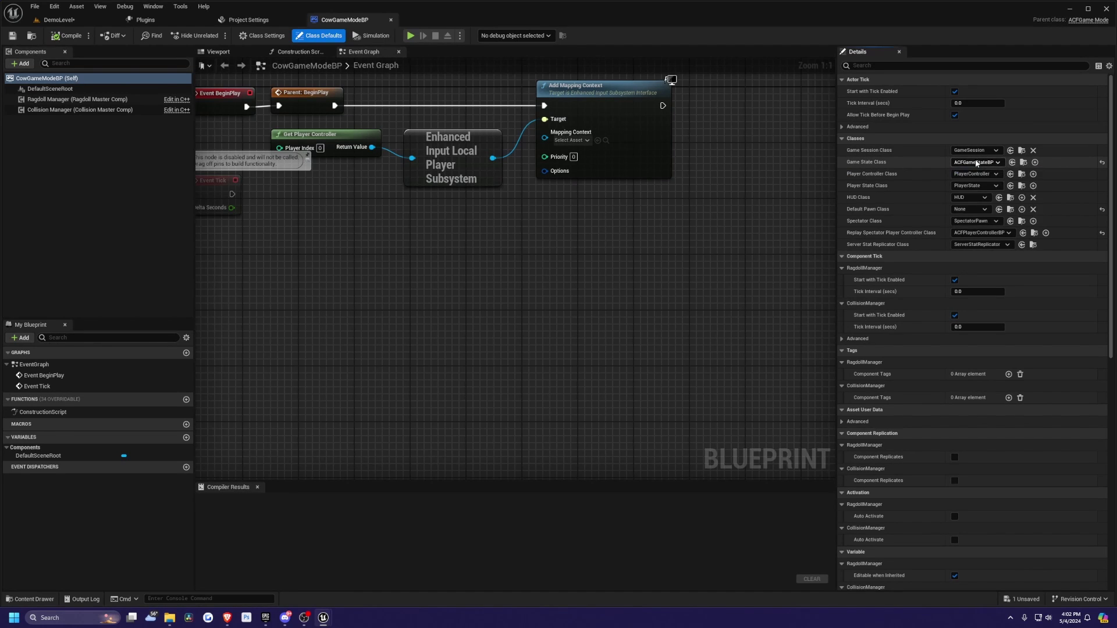
left_click(391, 19)
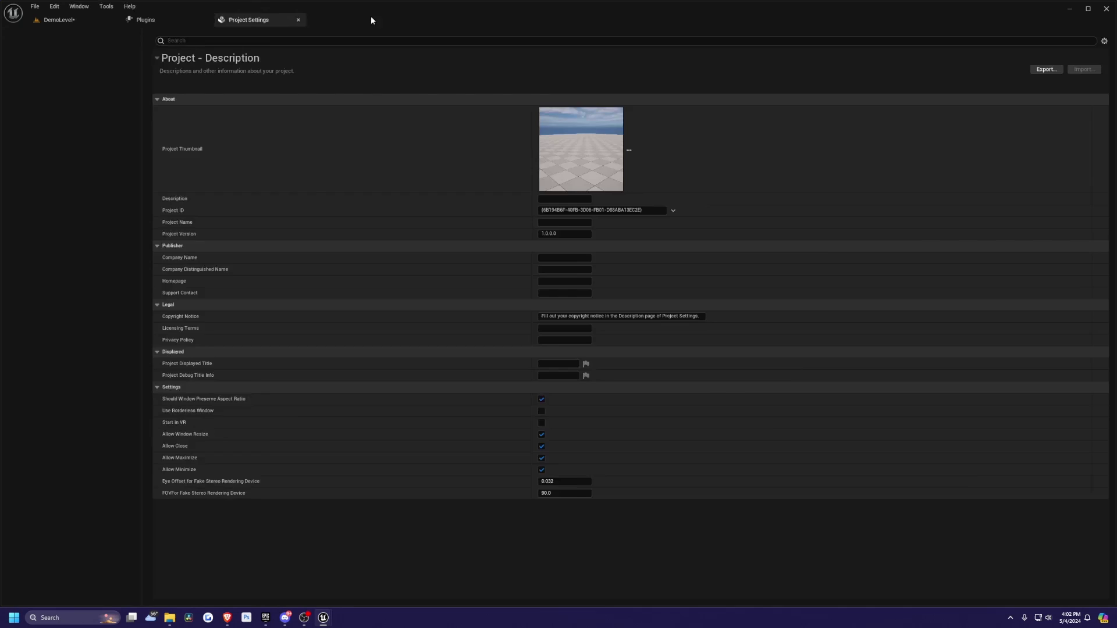
Step: Set DemoLevel's GameMode Override to CowGameModeBP and save the level
left_click(57, 20)
key("ctrl+s")
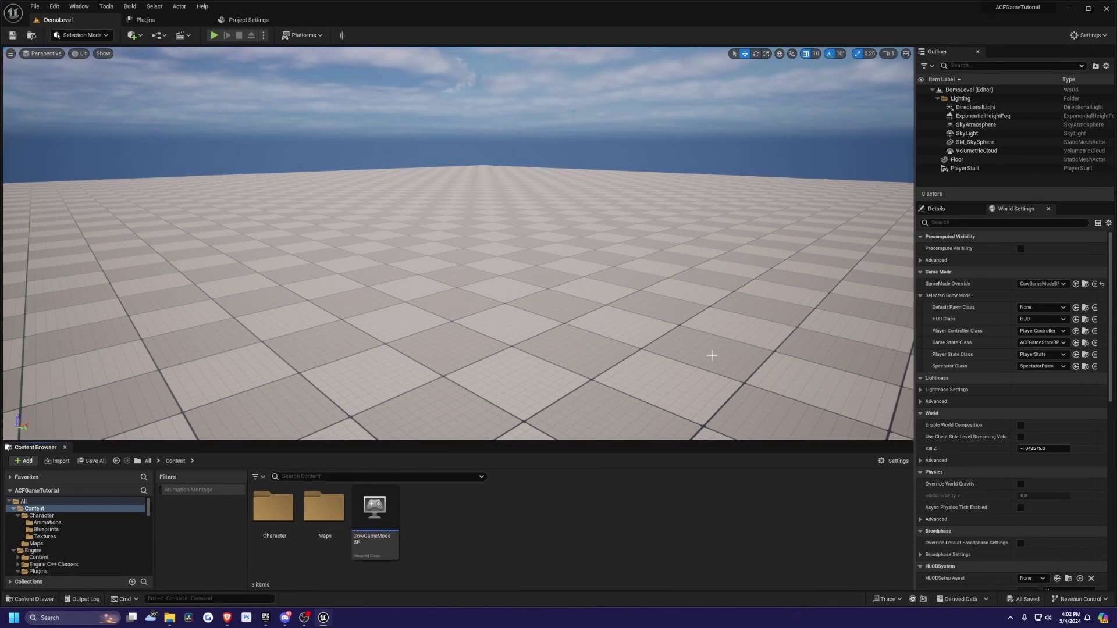
Step: Create a Blueprint class in the Character folder's Blueprints folder with ACFPlayerCharacterBP as parent and name it Cow_BP
double_click(273, 506)
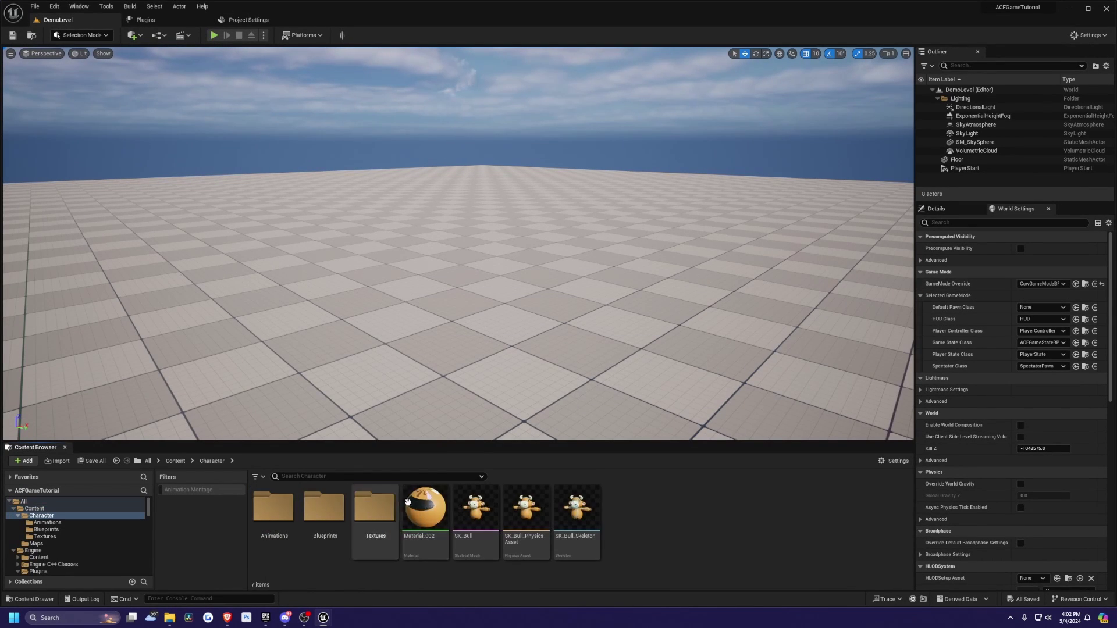
double_click(324, 506)
right_click(352, 524)
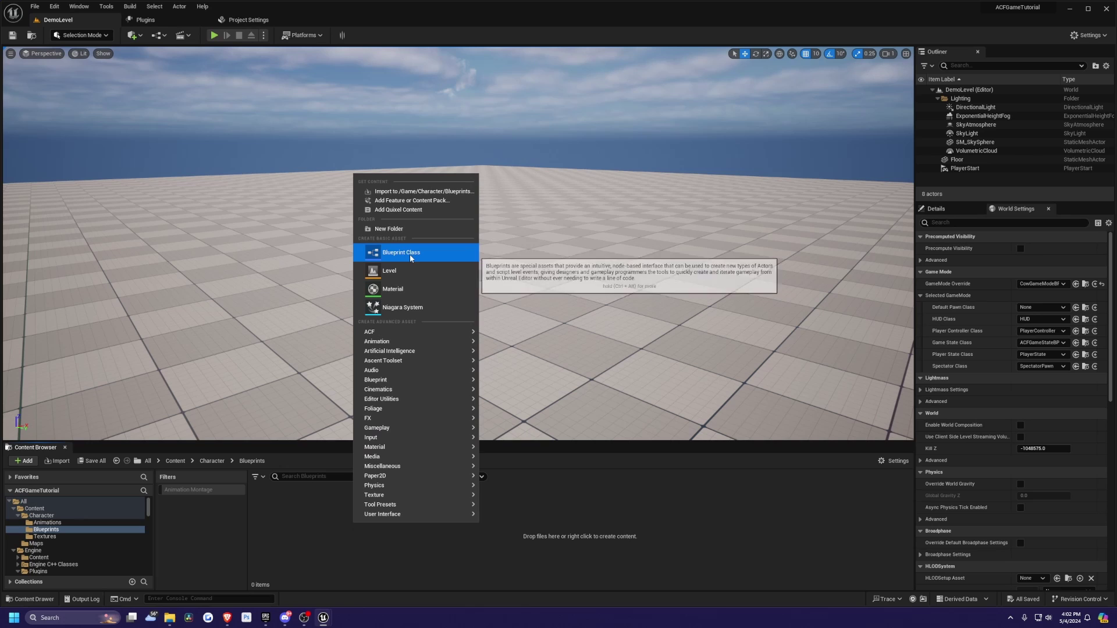
left_click(401, 253)
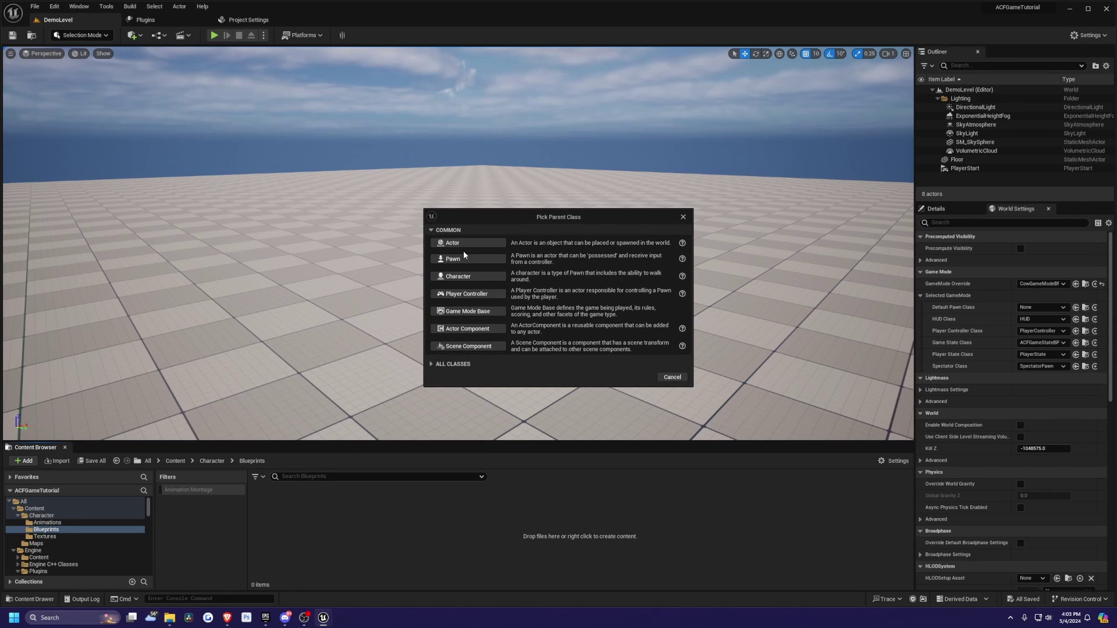
left_click(496, 364)
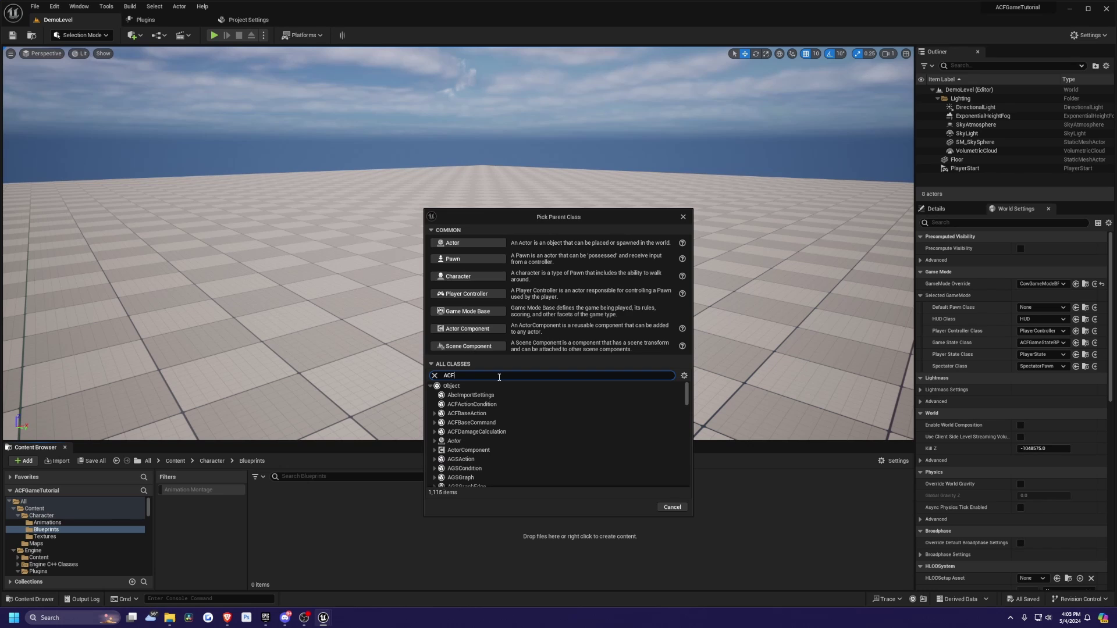
type("ACFPlayer Character BP")
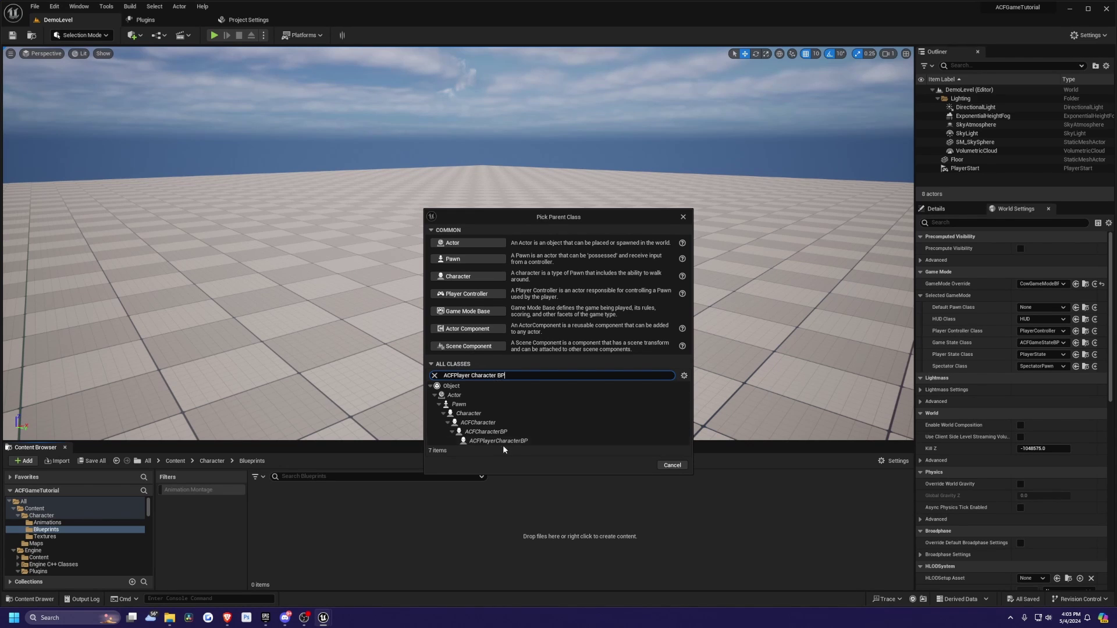
left_click(501, 442)
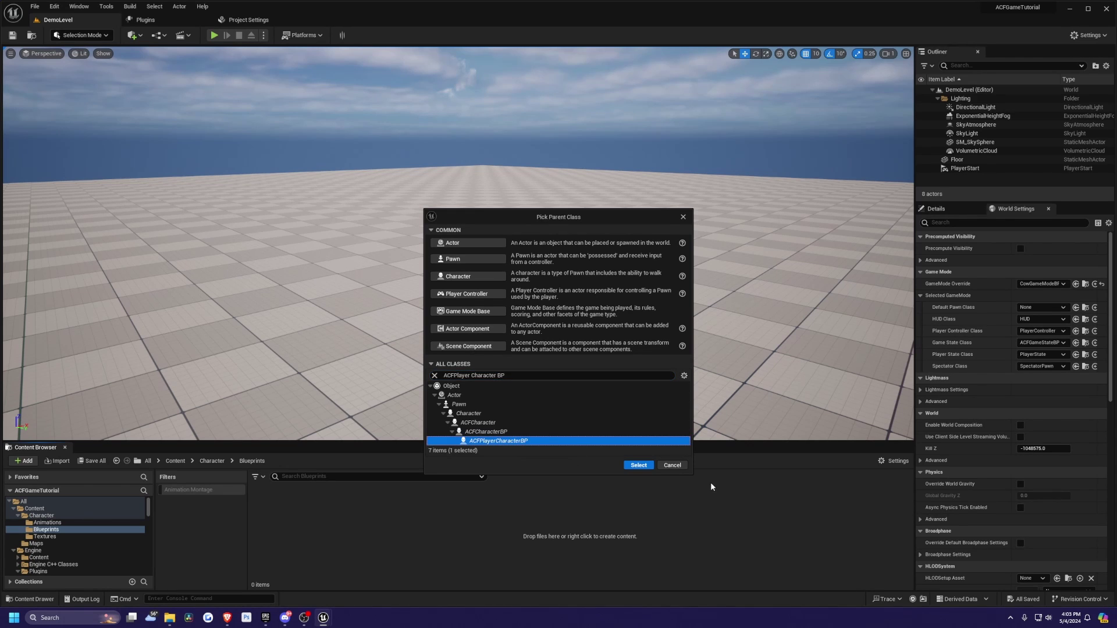
left_click(640, 465)
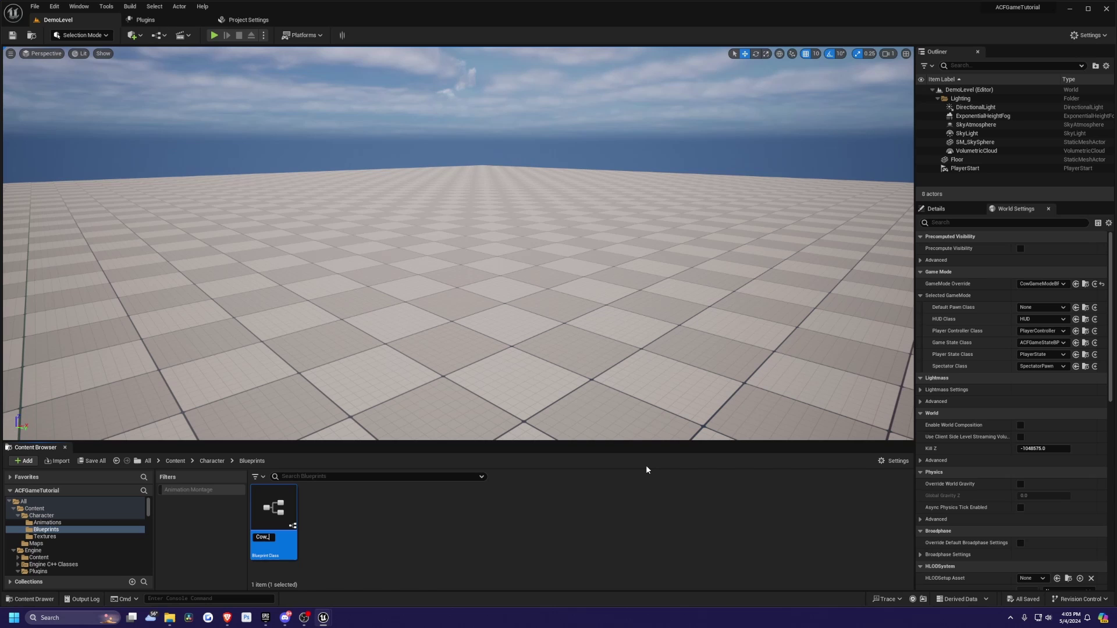
type("Cow_BP")
key("Return")
left_click(391, 530)
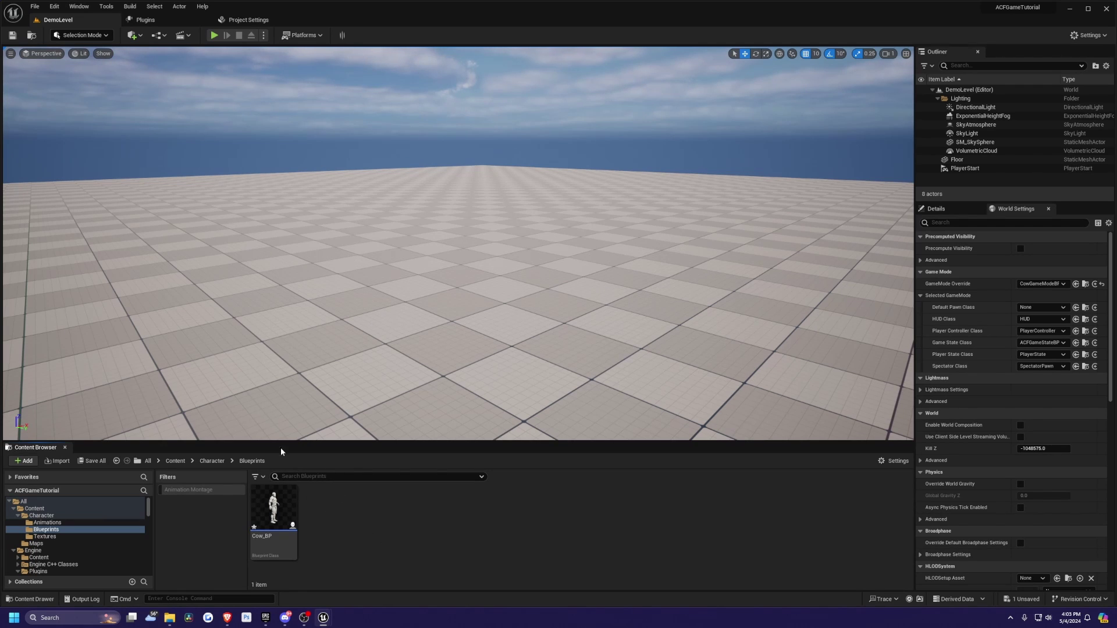
Step: Switch to the Ascent Combat Framework wiki in the browser and read which parent classes section 7.1 Setting a New Character requires
left_click_drag(686, 113, 592, 113)
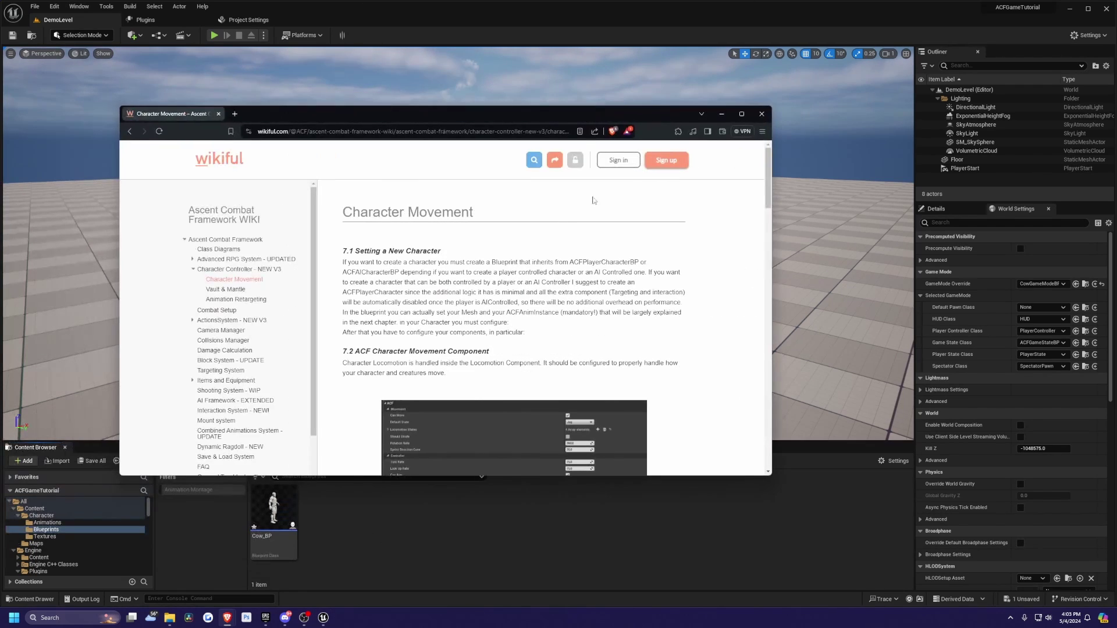
scroll(537, 209, "down", 2)
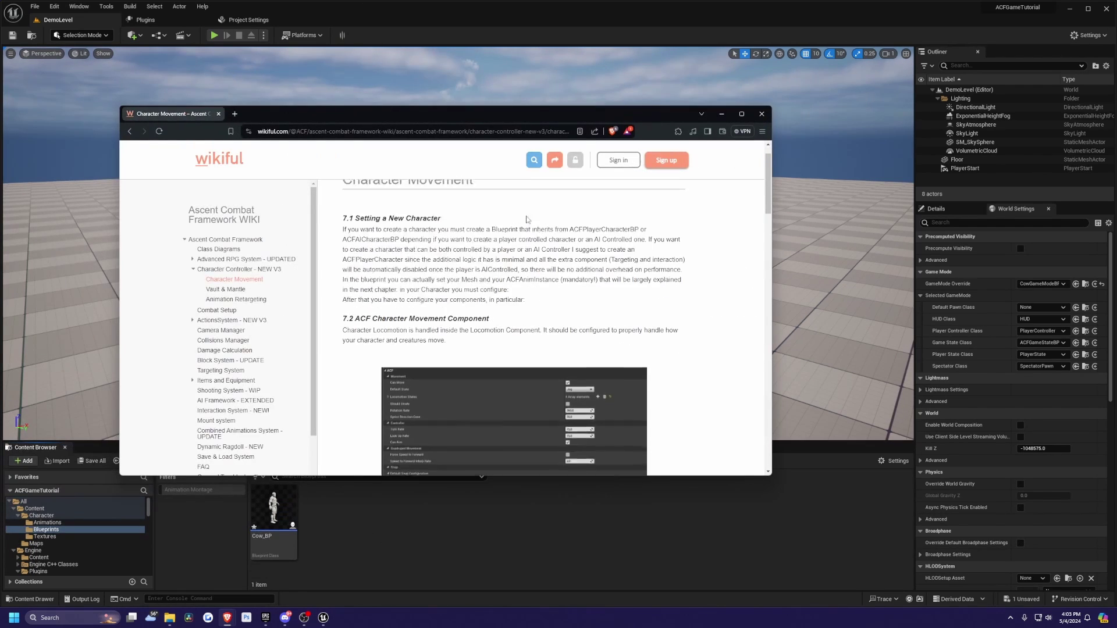
scroll(505, 245, "up", 2)
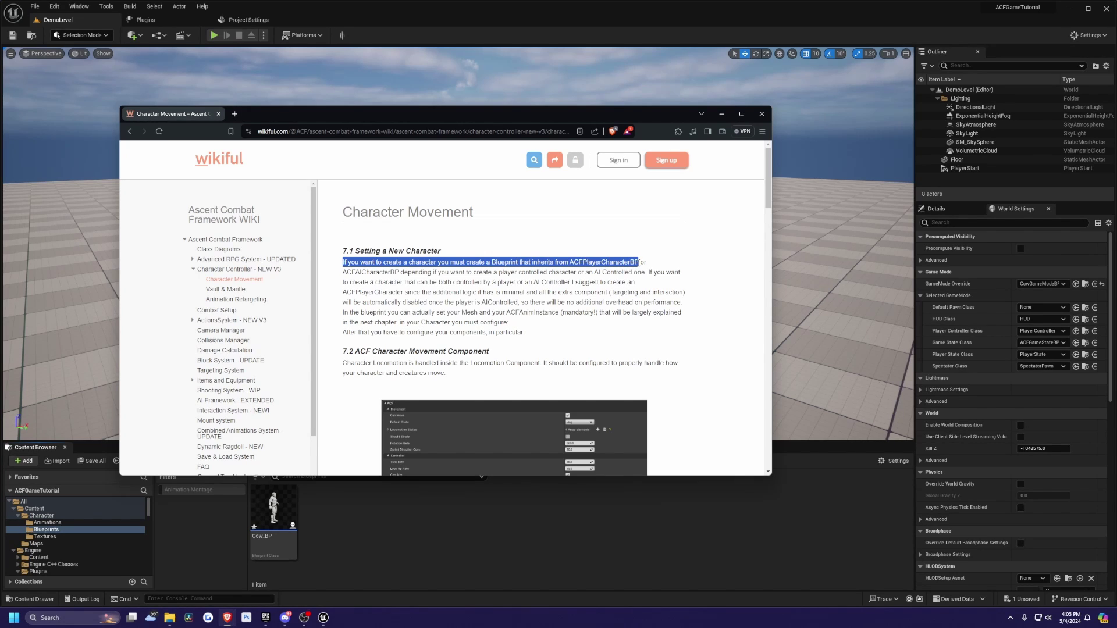
left_click(403, 281)
double_click(357, 276)
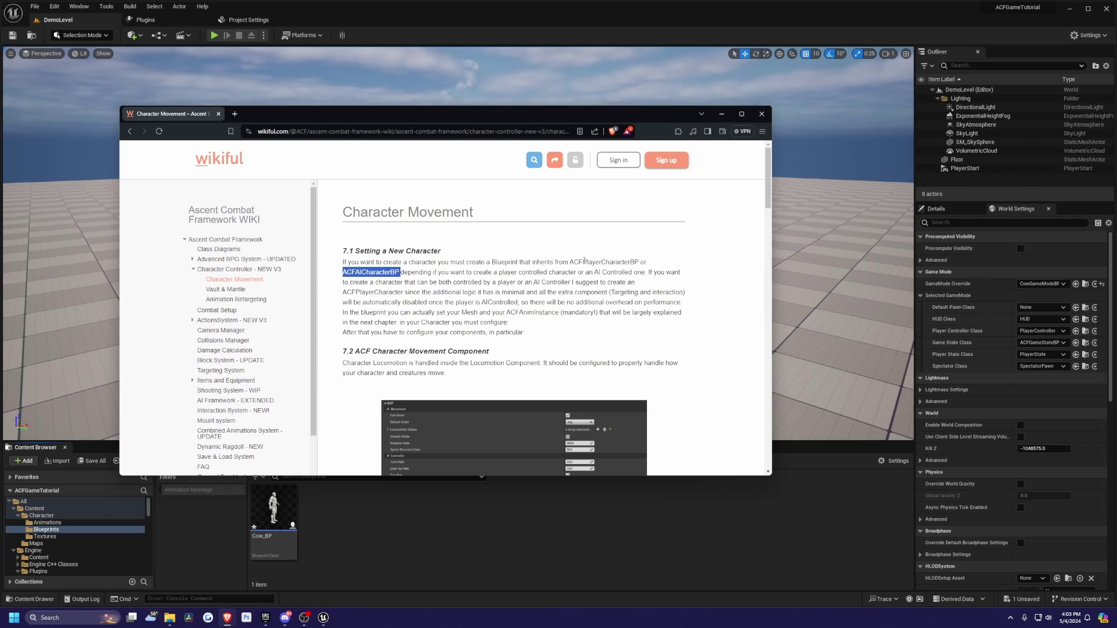
double_click(604, 263)
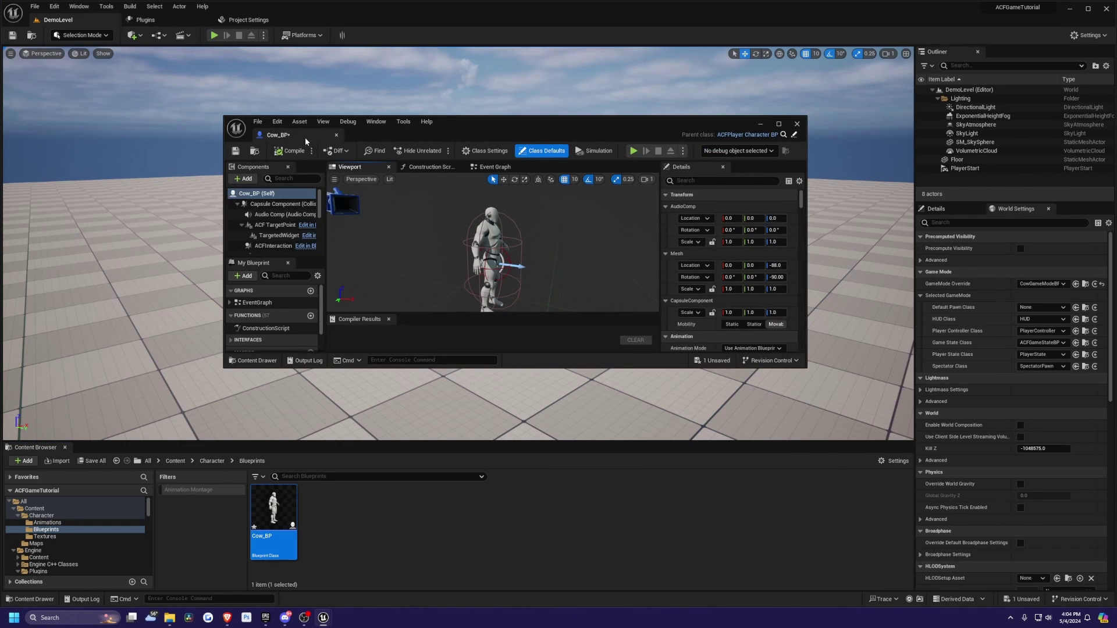
Step: Open Cow_BP docked in the main editor window, set its Mesh component's skeletal mesh to SK_Bull, and compile the blueprint
left_click_drag(305, 138, 165, 24)
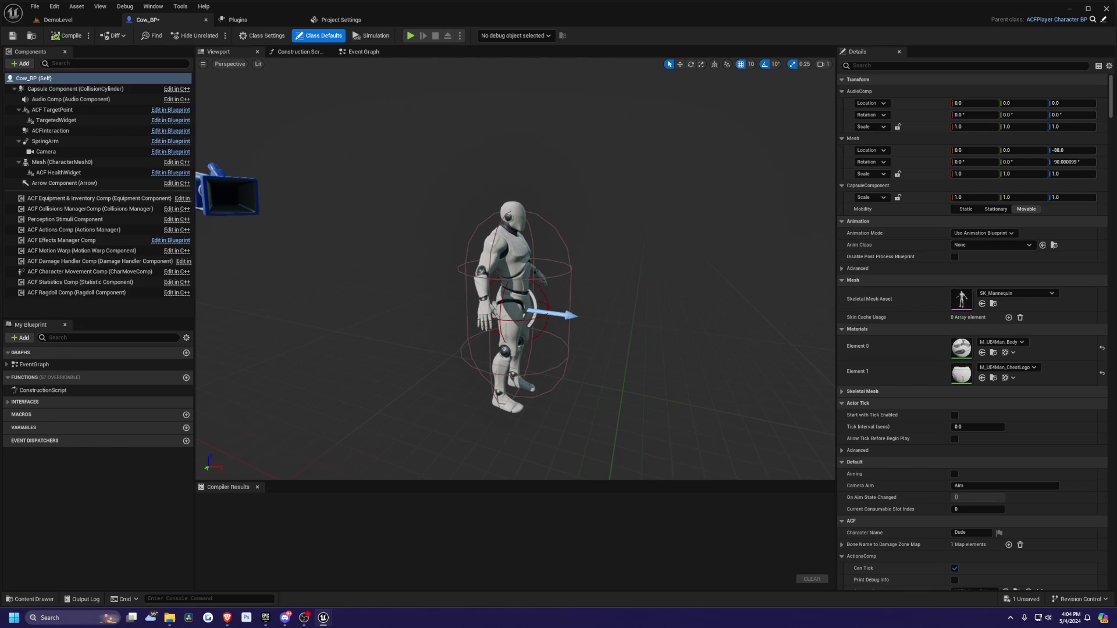
left_click(62, 161)
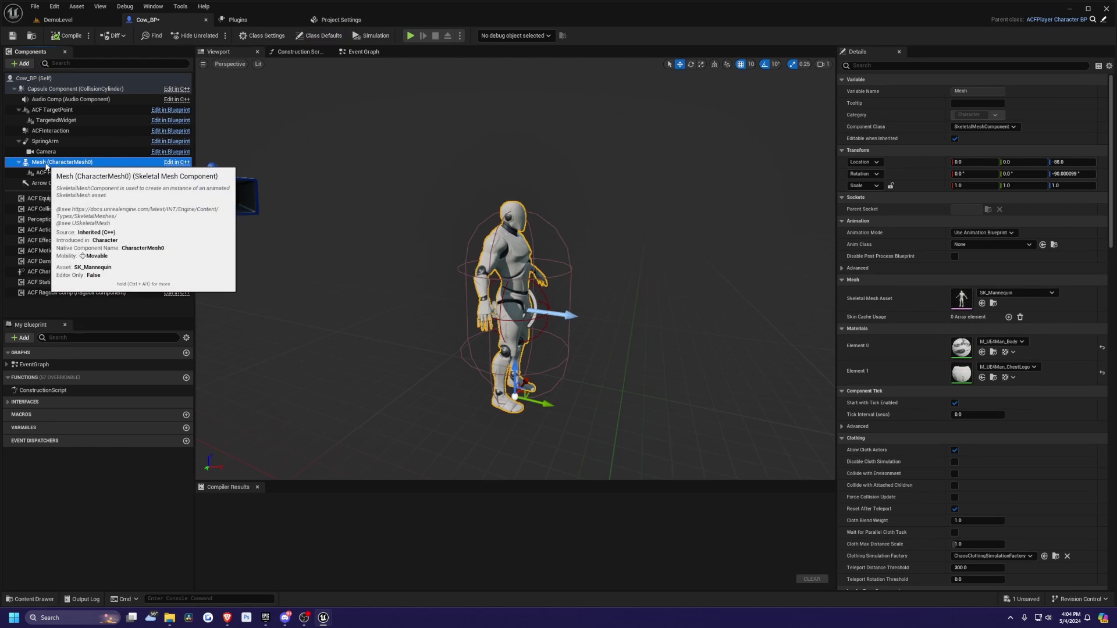
left_click(991, 293)
type("cow")
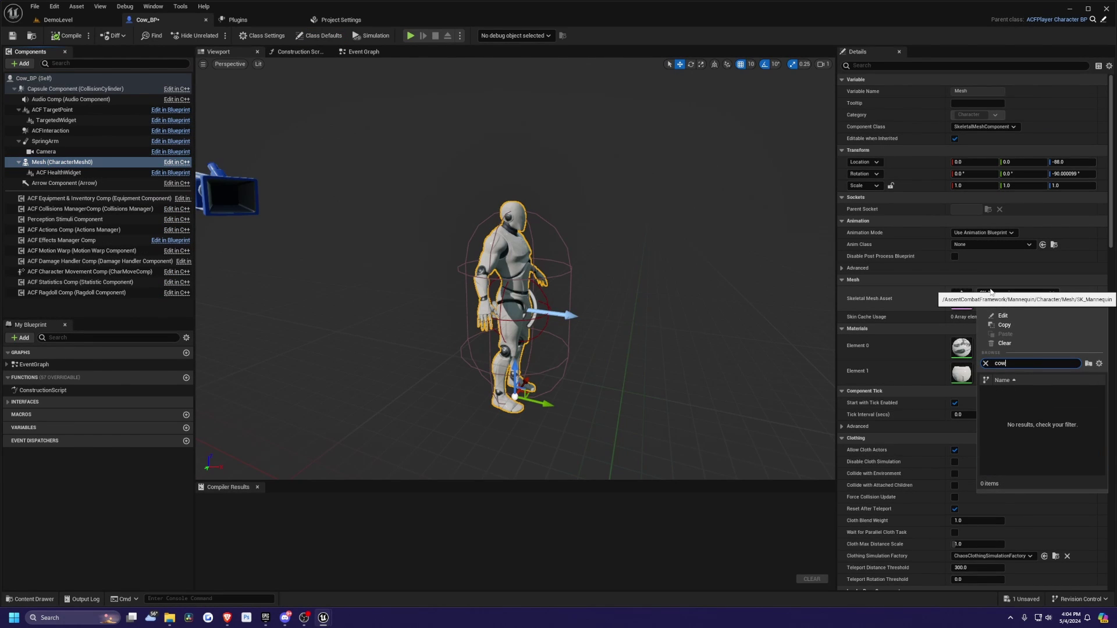
left_click(1041, 399)
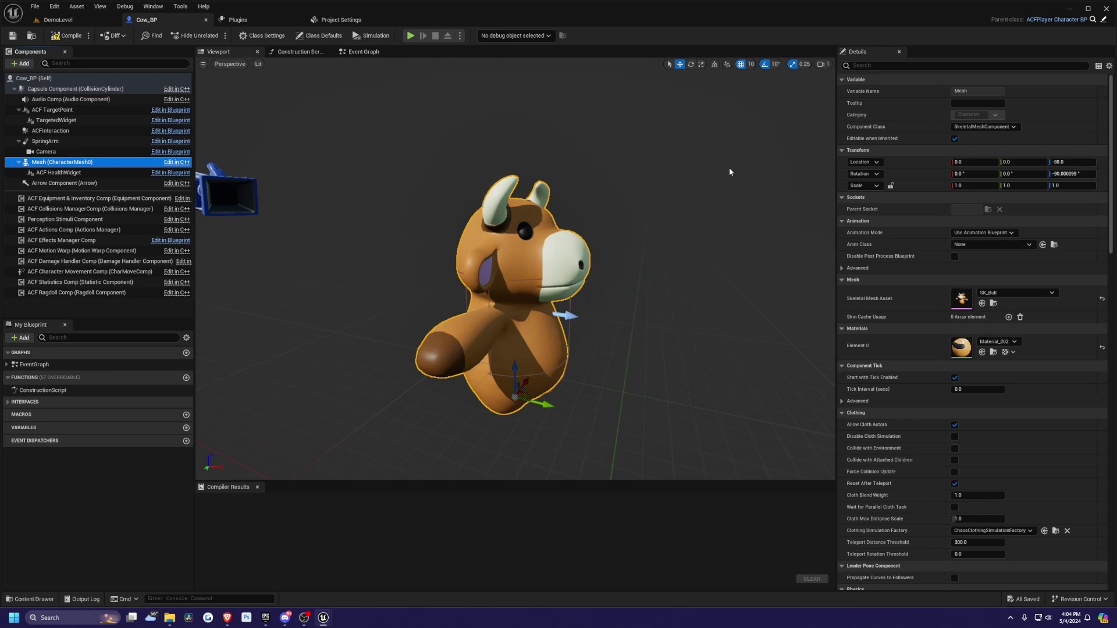
right_click_drag(730, 173, 718, 176)
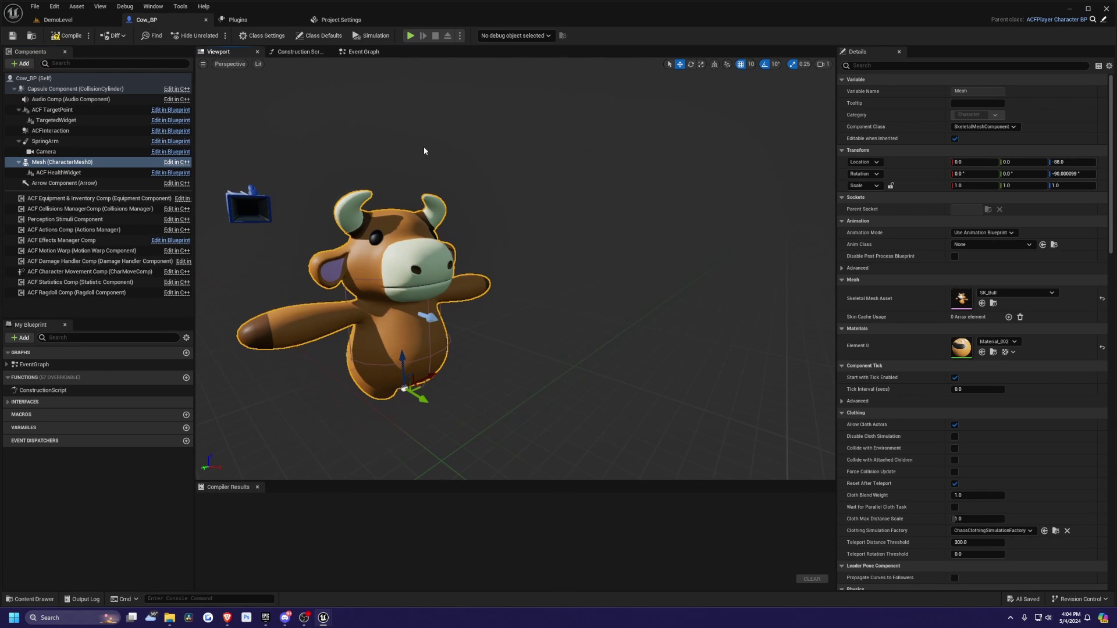
left_click(67, 36)
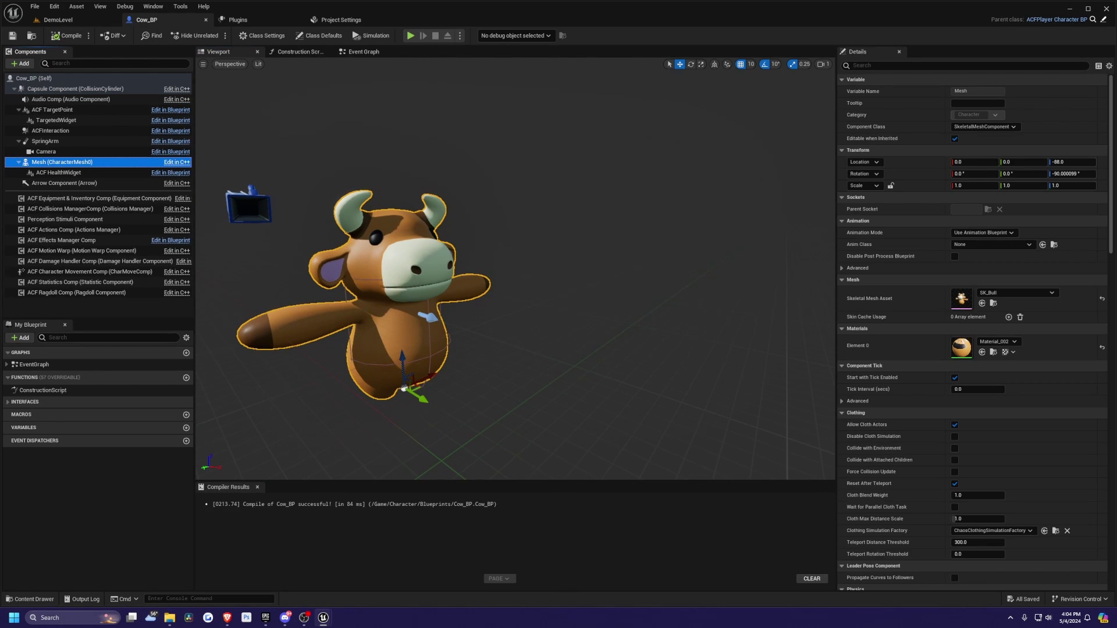
scroll(691, 164, "down", 3)
mouse_move(691, 164)
right_mouse_down()
mouse_move(670, 164)
mouse_move(691, 164)
right_mouse_up()
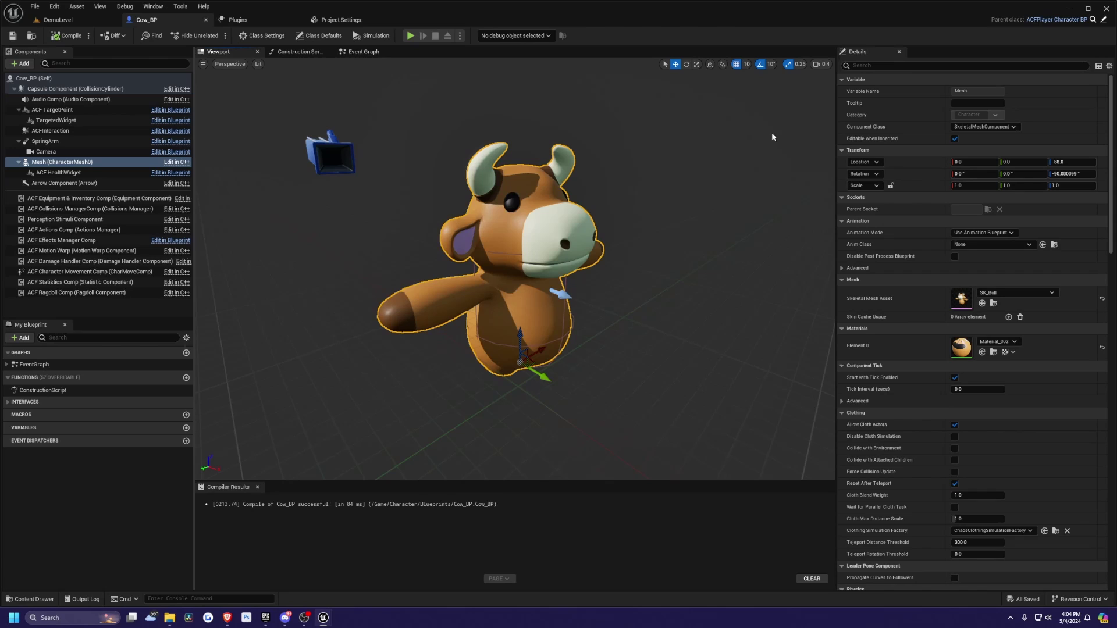
mouse_move(508, 146)
right_mouse_down()
mouse_move(477, 123)
mouse_move(508, 145)
right_mouse_up()
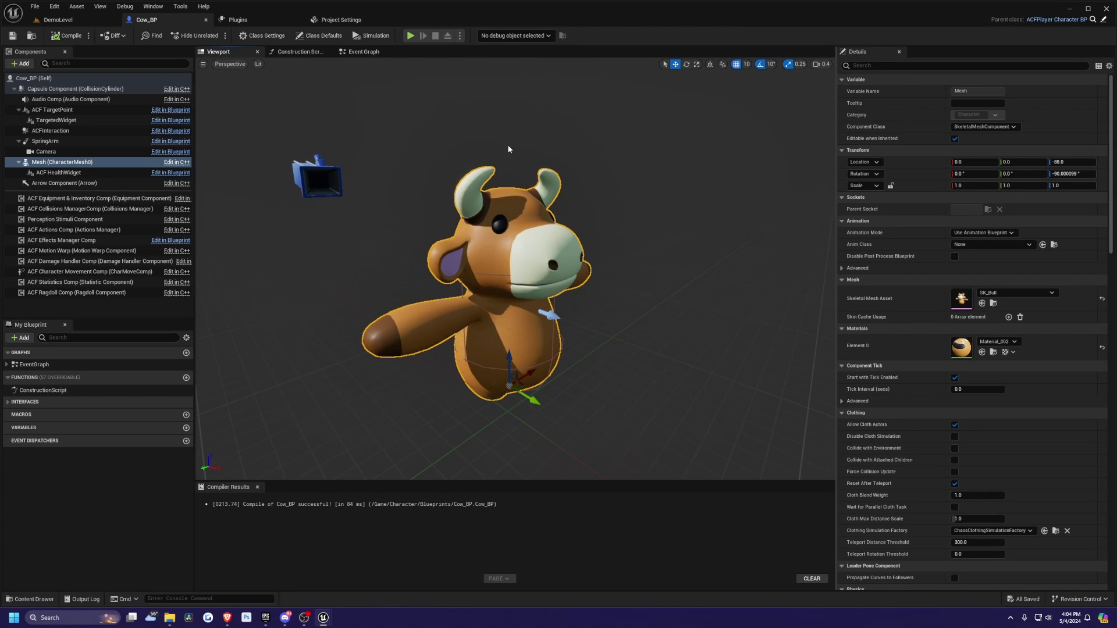
scroll(363, 104, "up", 3)
scroll(364, 104, "down", 3)
scroll(363, 104, "up", 3)
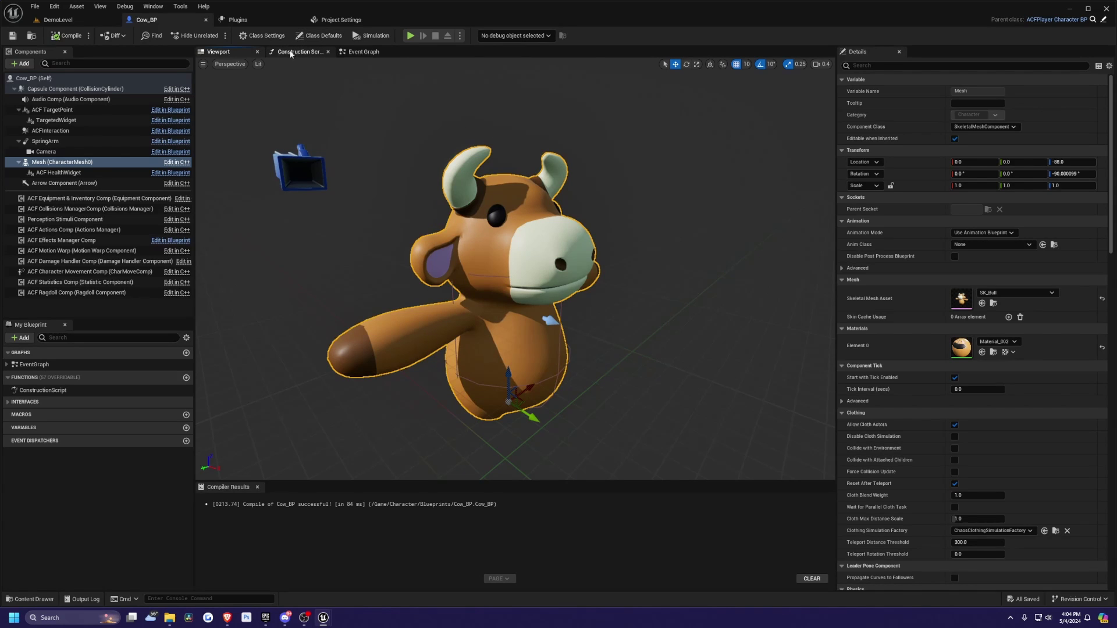
Step: Create a folder named Inputs in the Content folder and add an Input Mapping Context named IMC_Default inside it
left_click(64, 23)
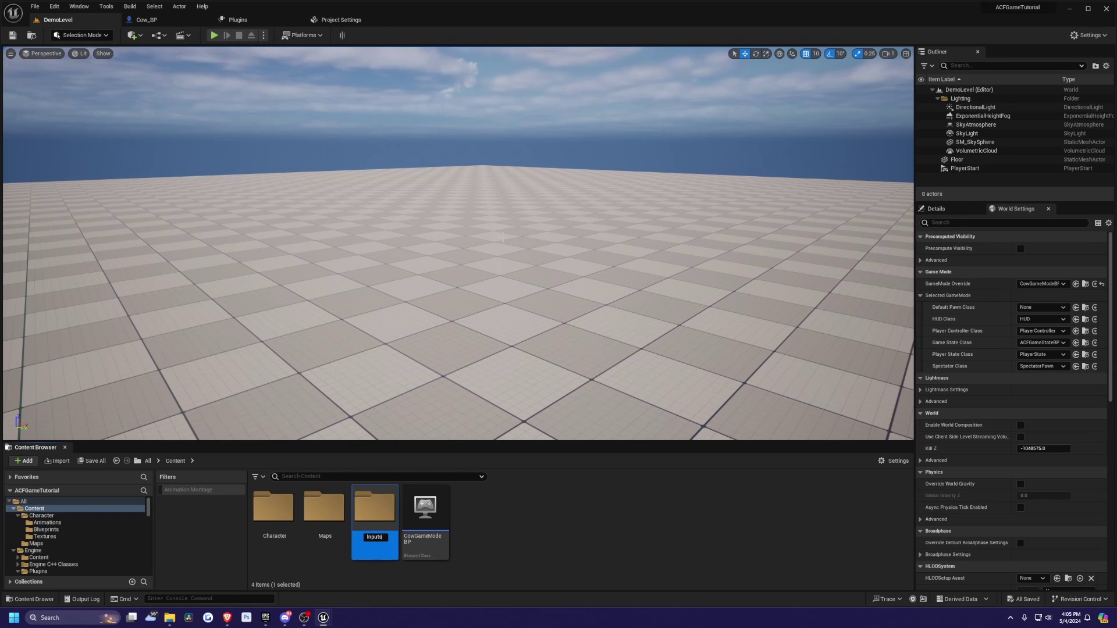
key("Return")
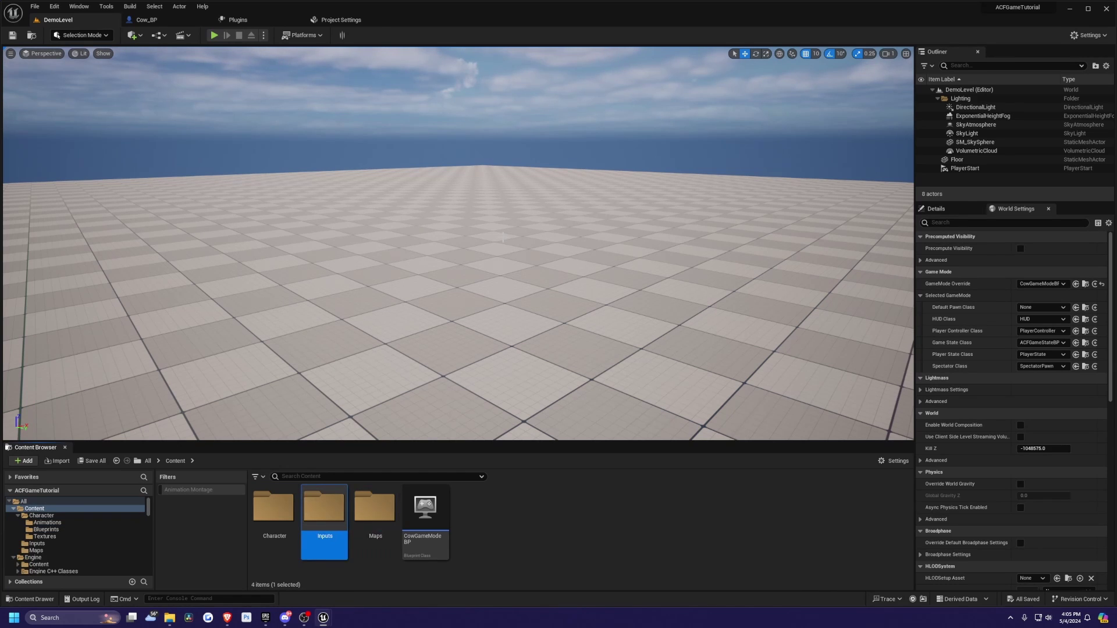
double_click(319, 535)
right_click(294, 528)
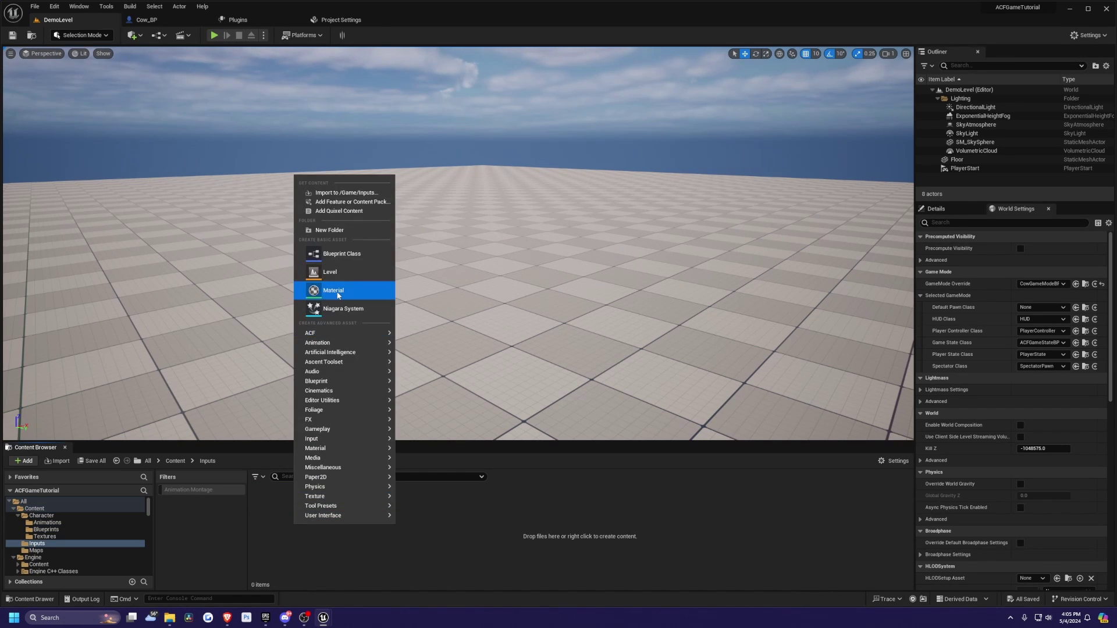
mouse_move(336, 460)
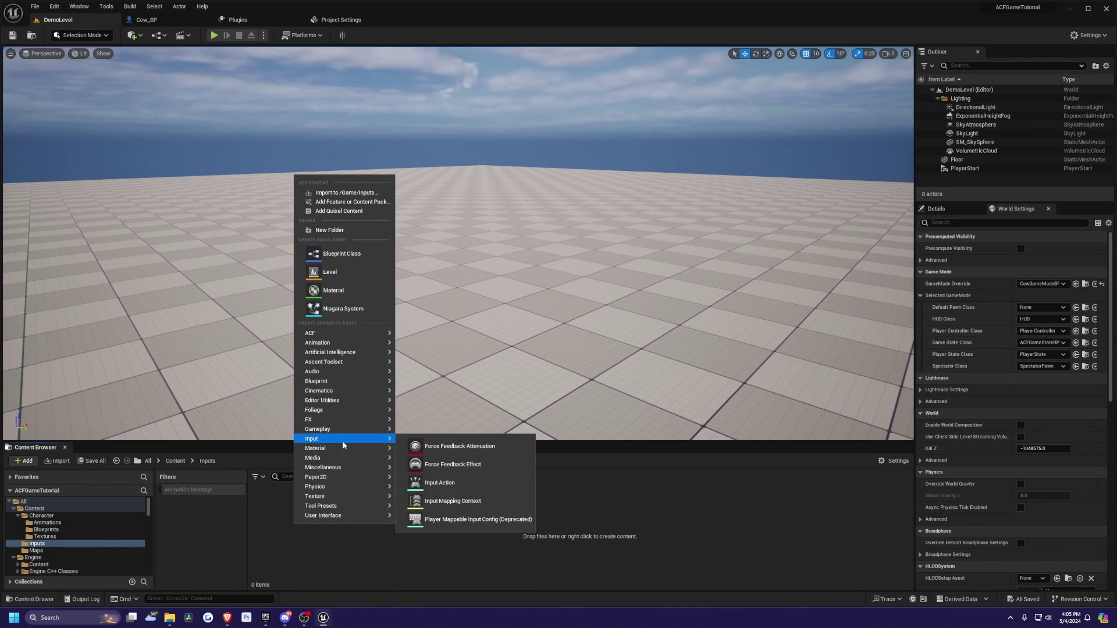
mouse_move(359, 440)
left_click(441, 501)
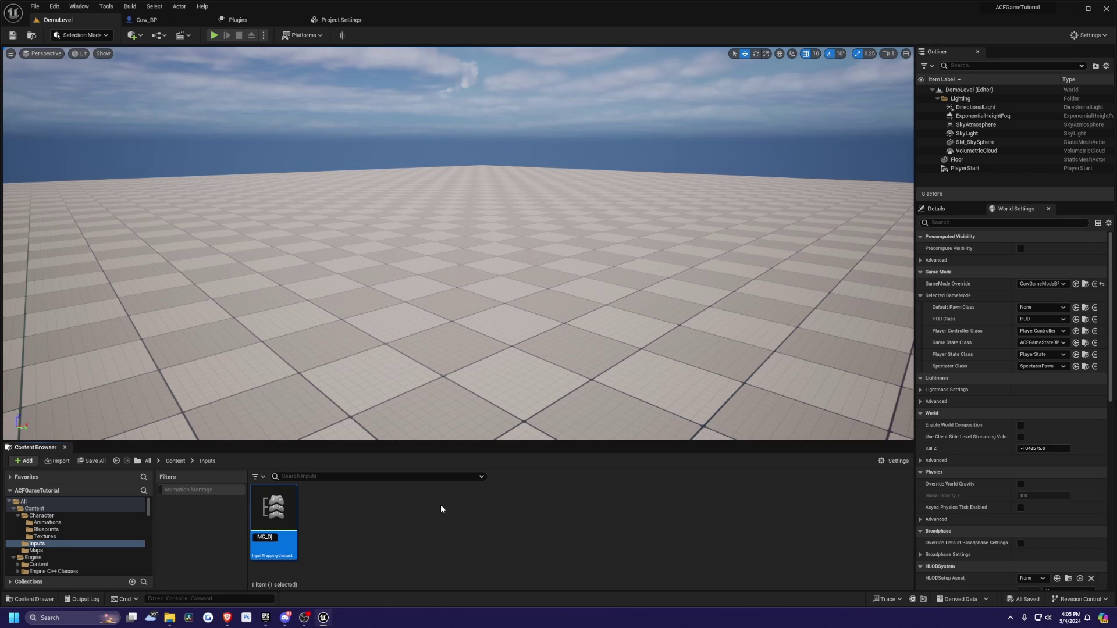
Step: Create an Input Action named IA_Movement in the Inputs folder
right_click(348, 523)
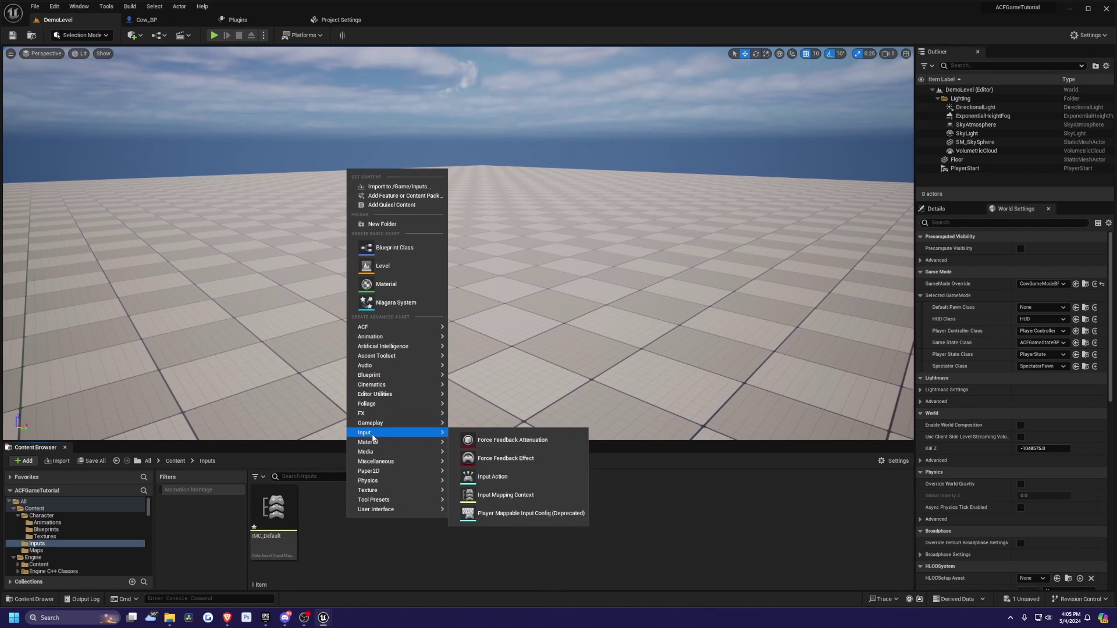
mouse_move(407, 442)
left_click(489, 477)
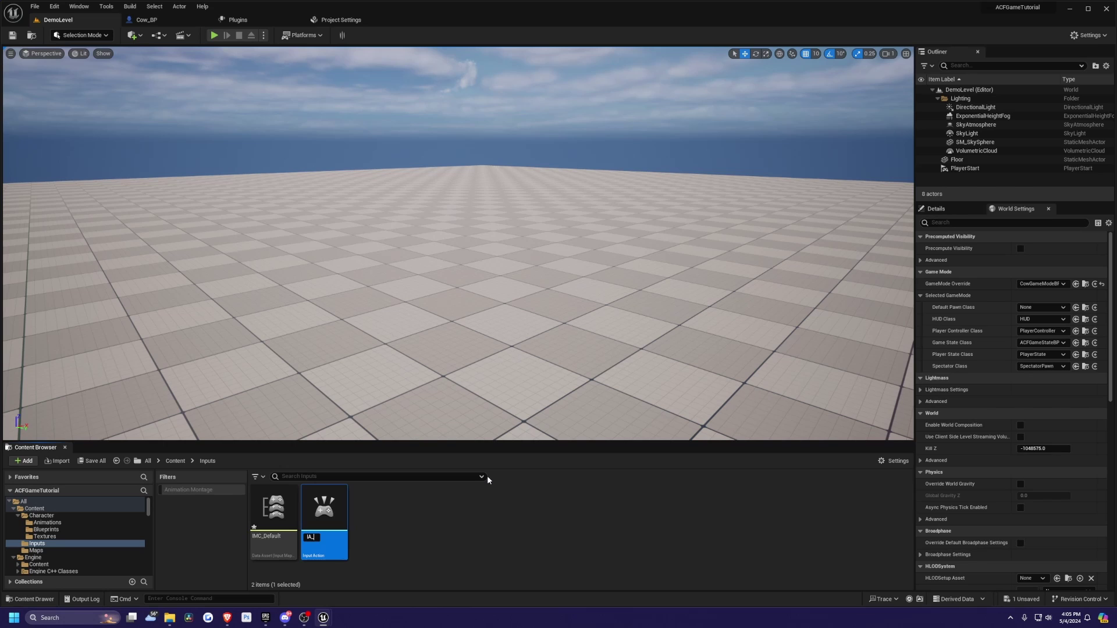
type("IA_Movement")
key("Return")
Step: Open IA_Movement, set its Value Type to Axis2D (Vector2D), save it, and review the other value type choices
double_click(324, 509)
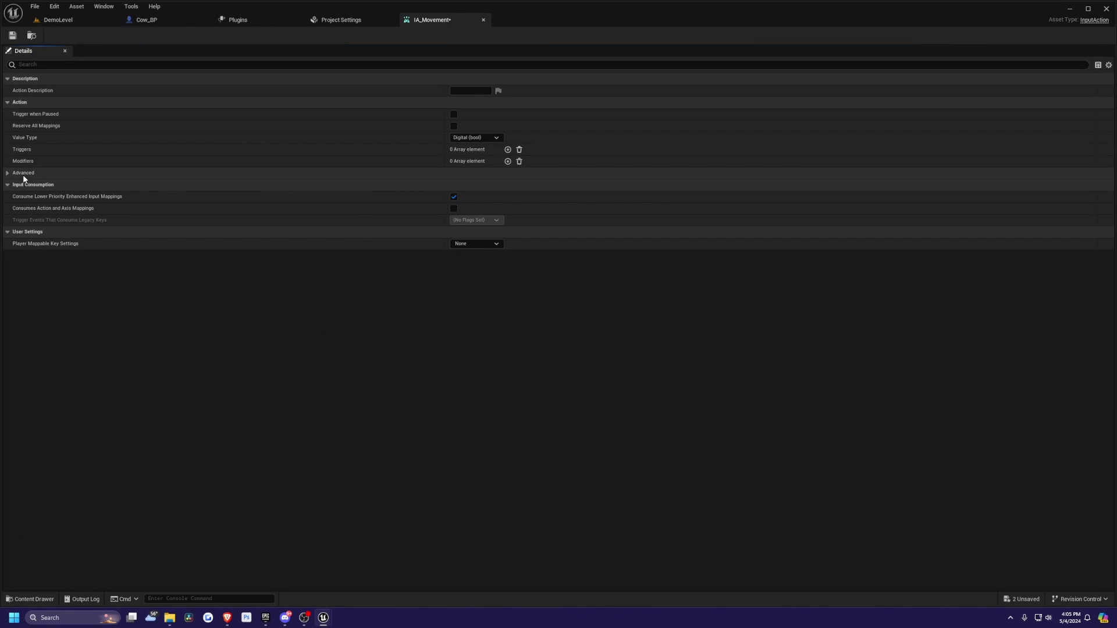
left_click(6, 175)
left_click(475, 138)
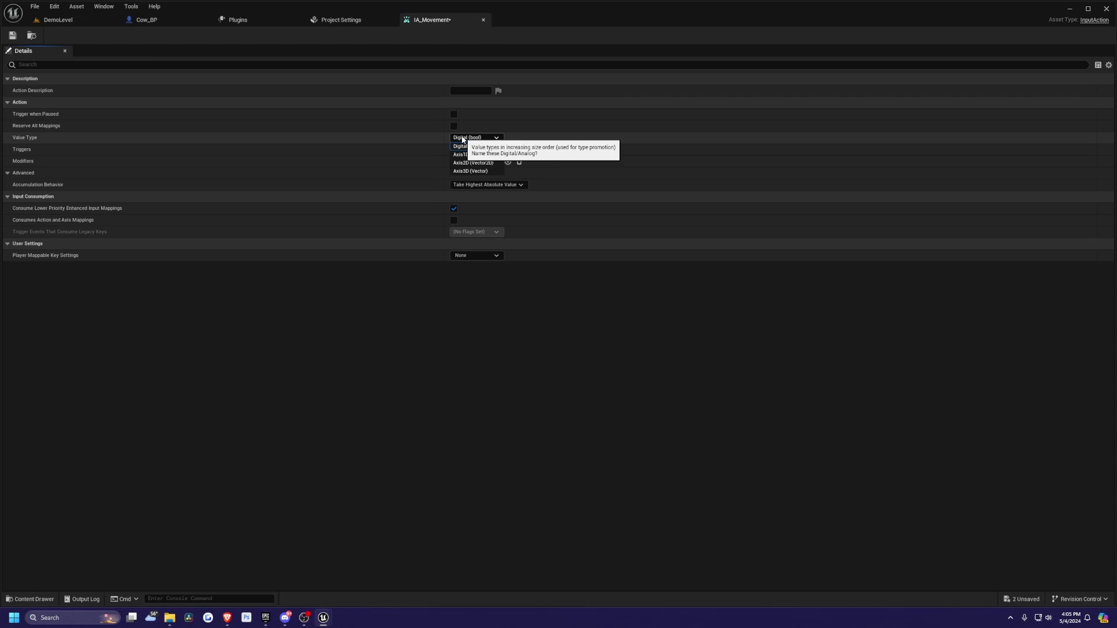
left_click(491, 163)
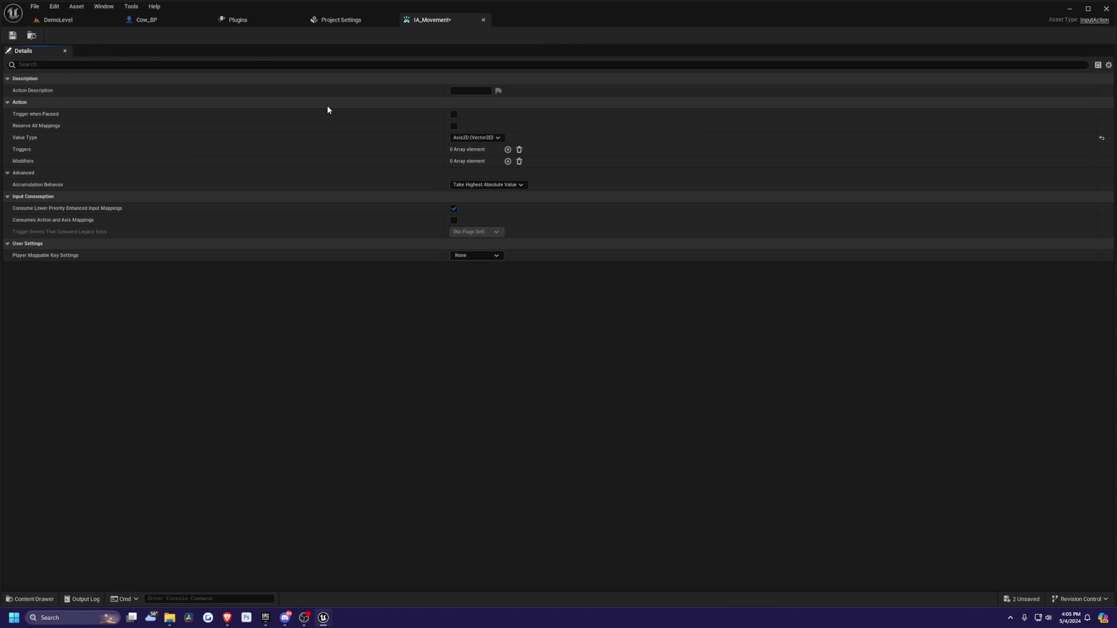
key("ctrl+s")
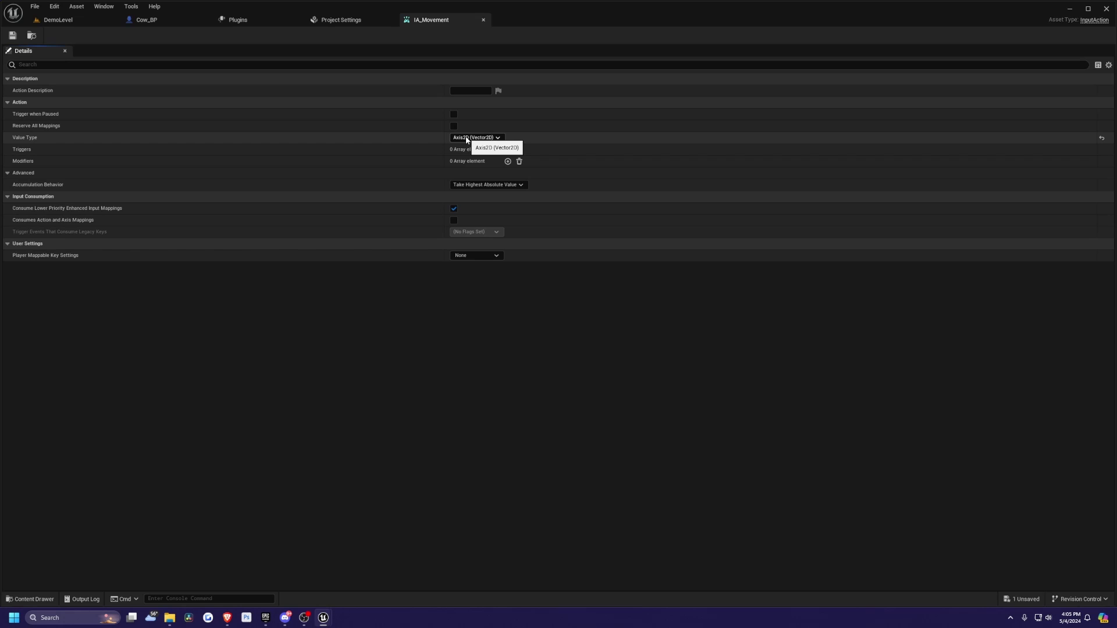
left_click(469, 138)
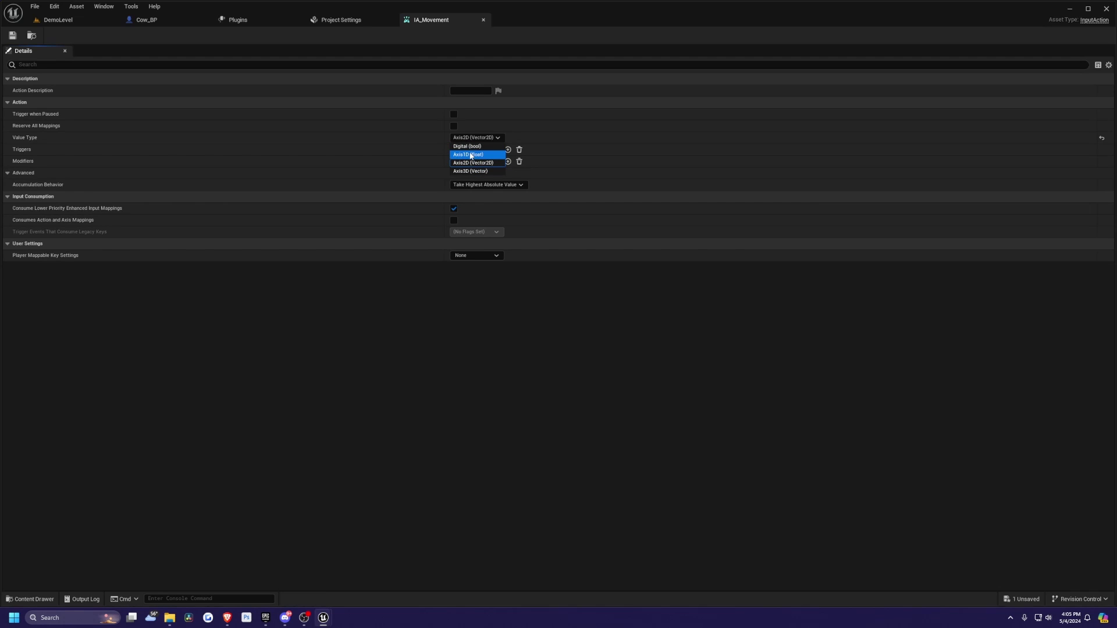
left_click(239, 50)
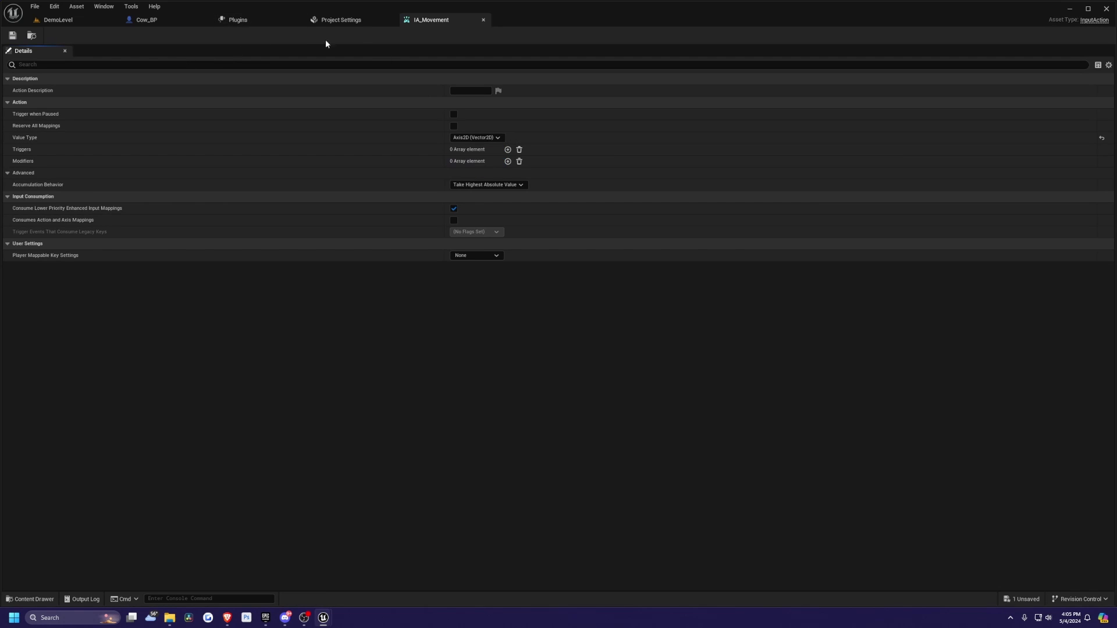
Step: Close IA_Movement, open IMC_Default from the Inputs folder, and add a mapping that uses the IA_Movement action
left_click(483, 20)
left_click(58, 20)
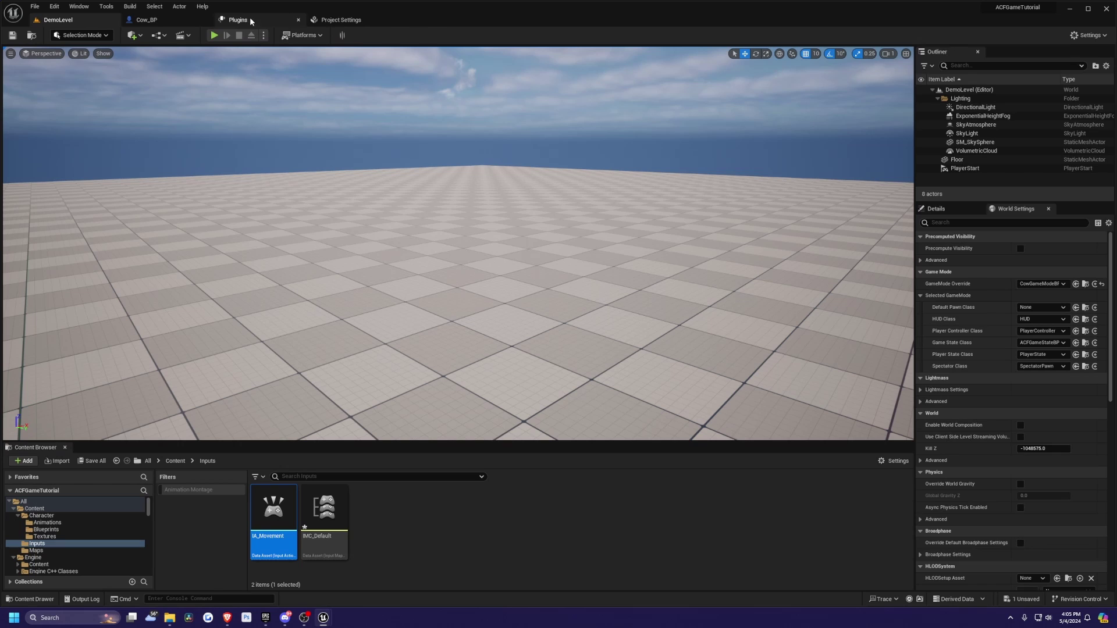
left_click(324, 504)
double_click(324, 504)
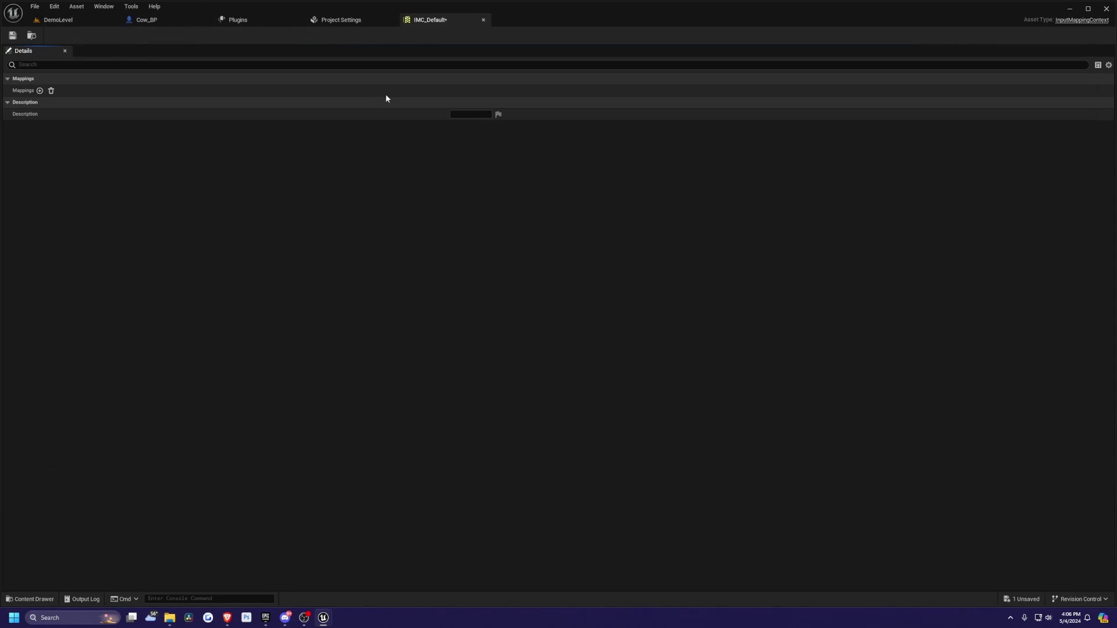
left_click(7, 91)
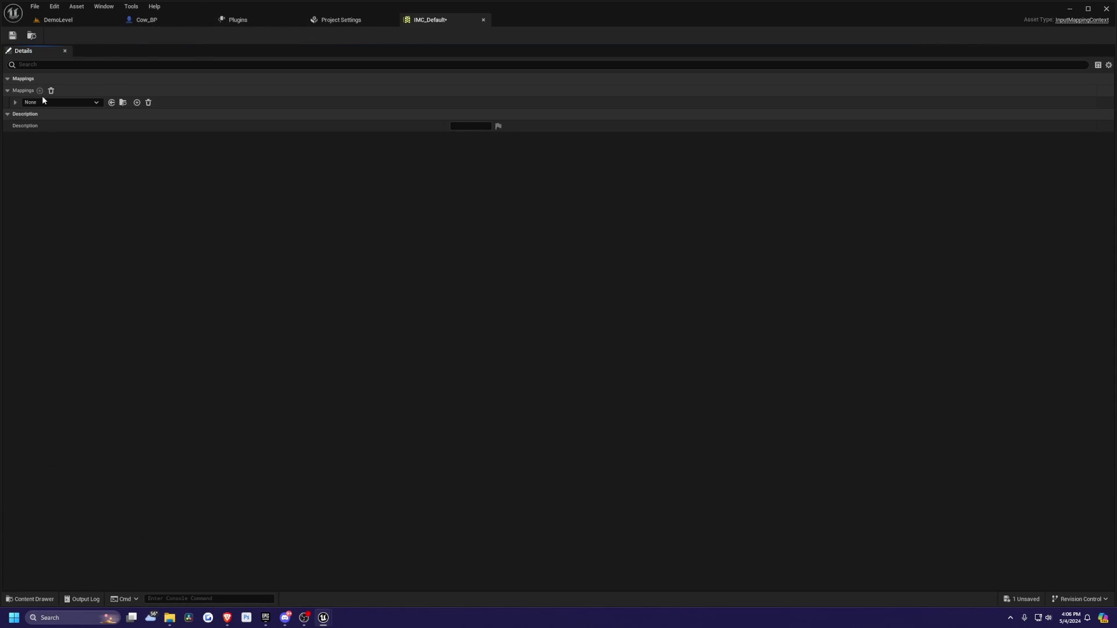
left_click(28, 102)
left_click(27, 92)
left_click(46, 104)
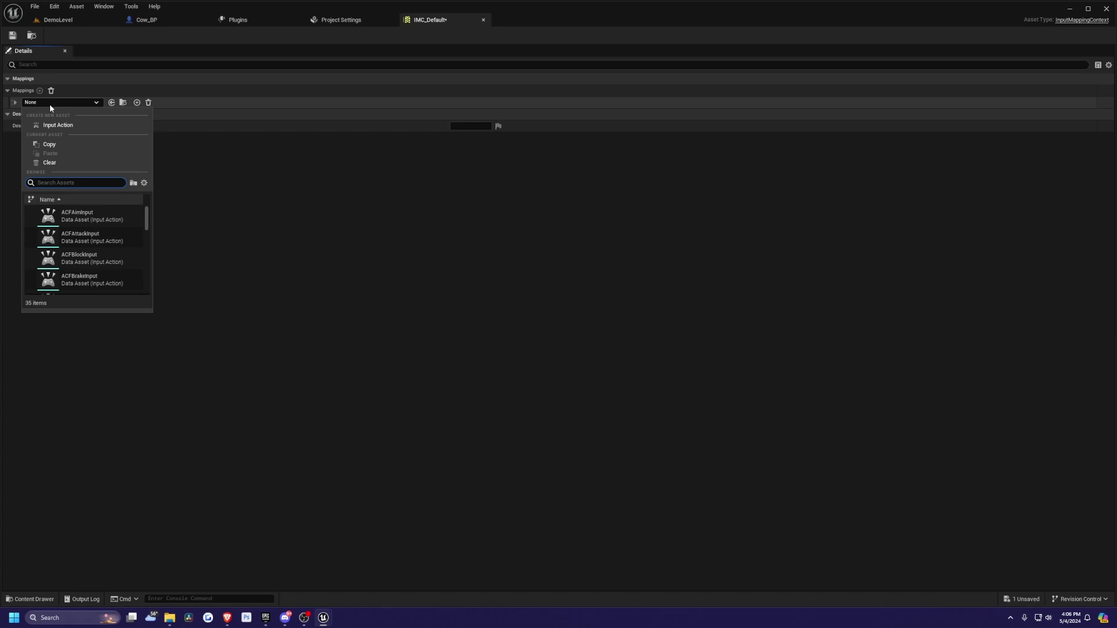
type("IA_")
left_click(93, 213)
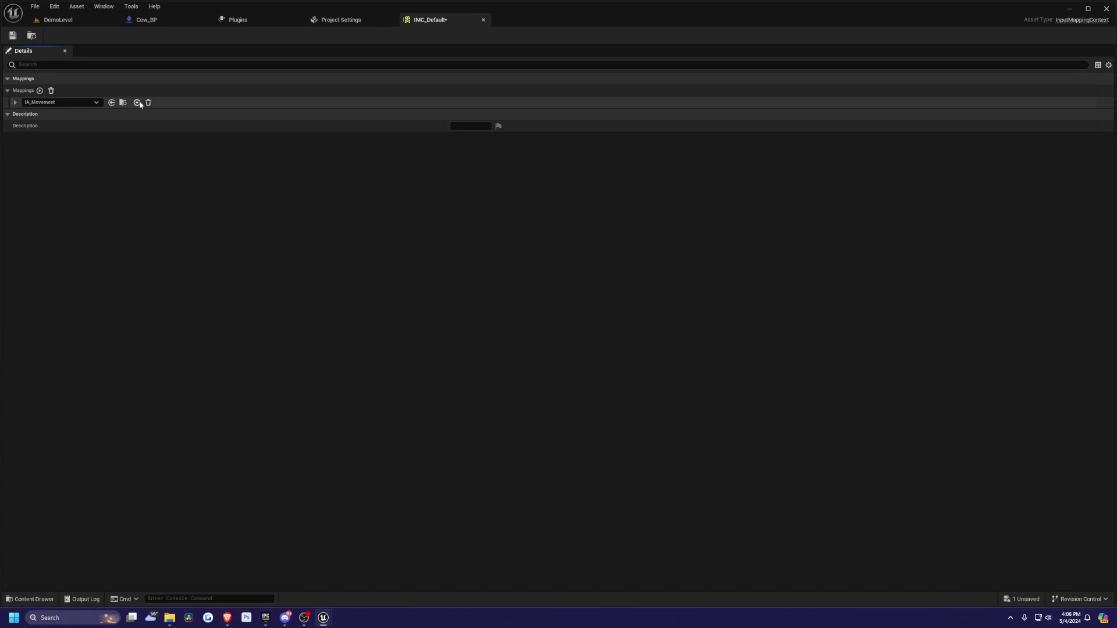
Step: Expand the IA_Movement mapping and add three more key bindings to it
left_click(15, 102)
left_click(22, 114)
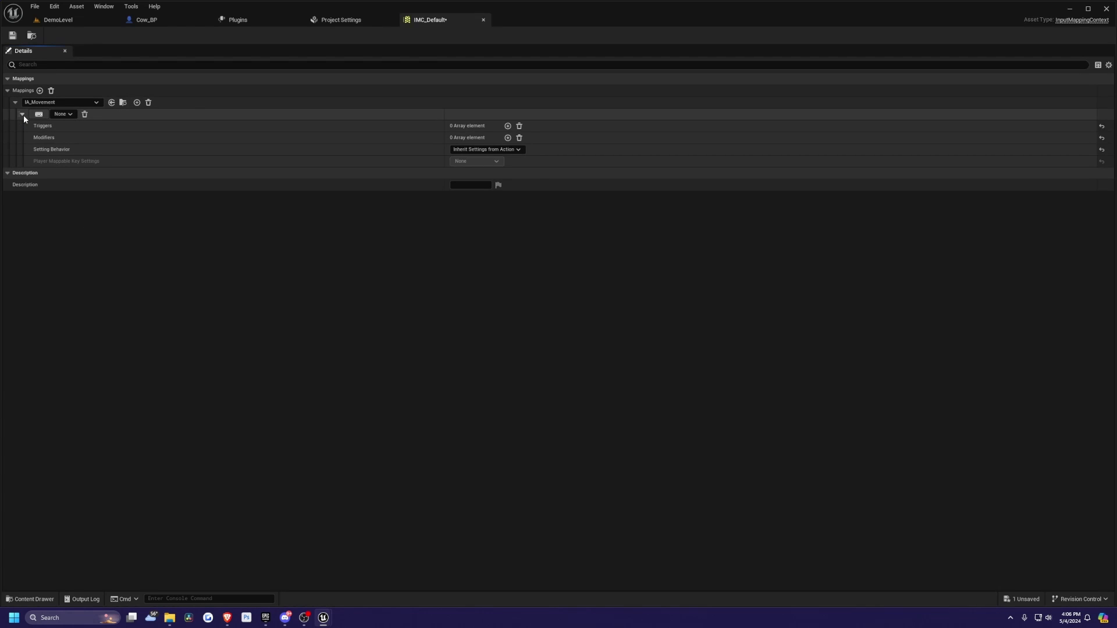
left_click(22, 115)
left_click(136, 103)
left_click(137, 103)
left_click(136, 103)
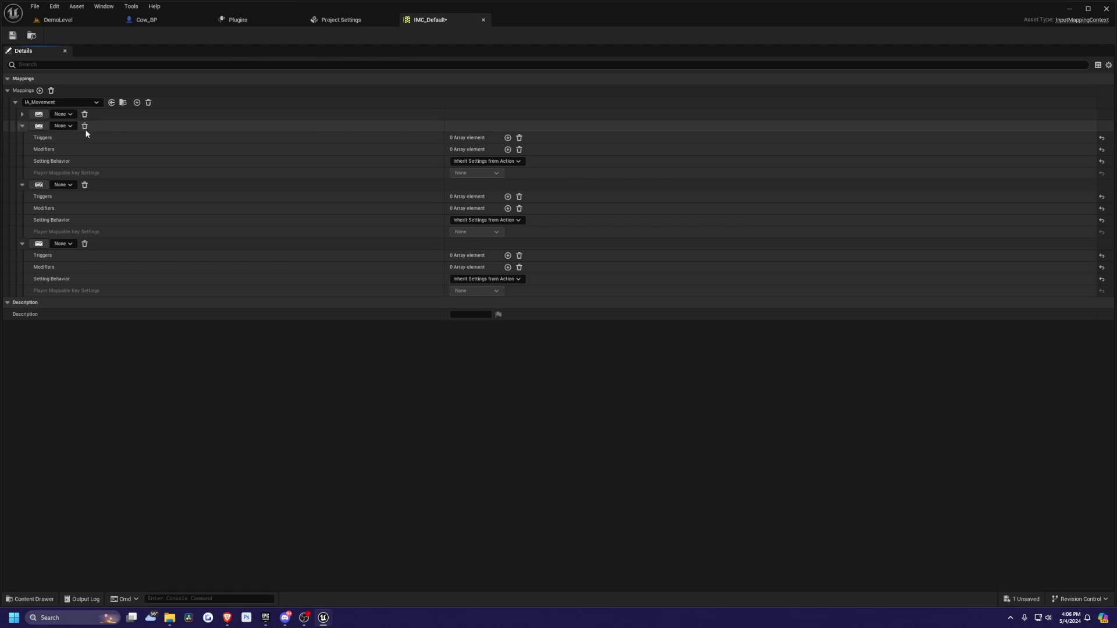
Step: Bind the four IA_Movement entries to W, A, S and D in that order, and save the mapping context
left_click(22, 114)
left_click(39, 115)
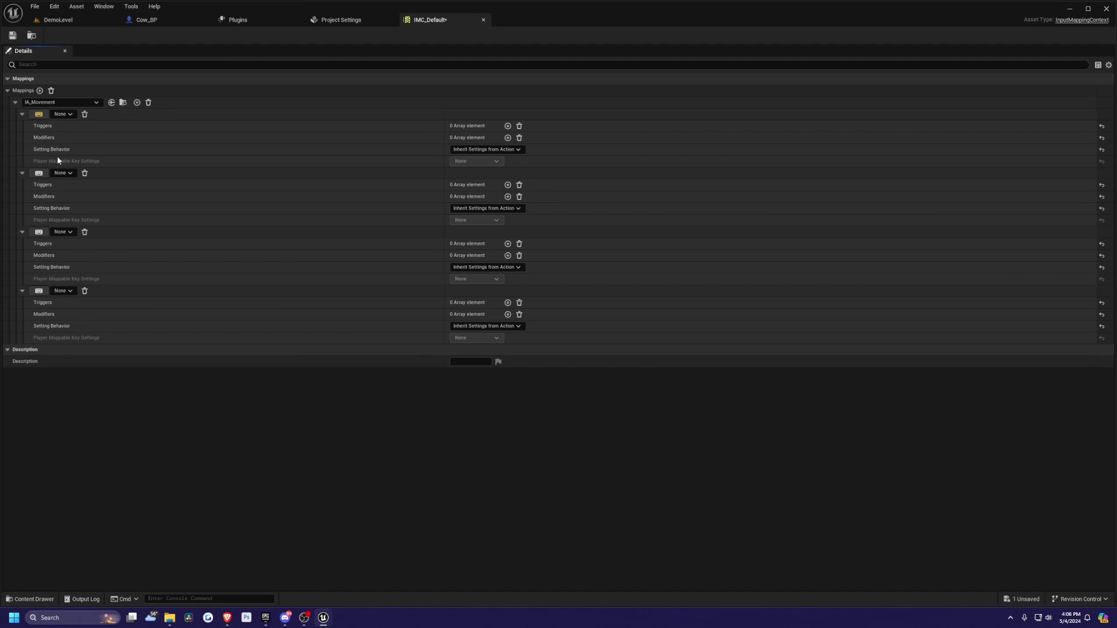
key("w")
left_click(39, 173)
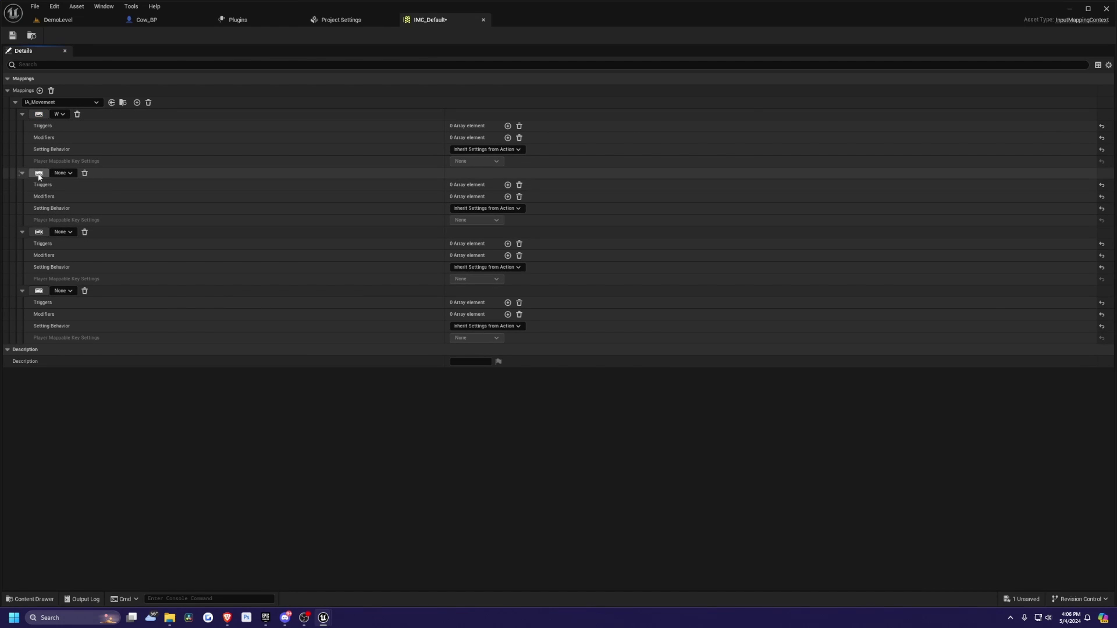
key("a")
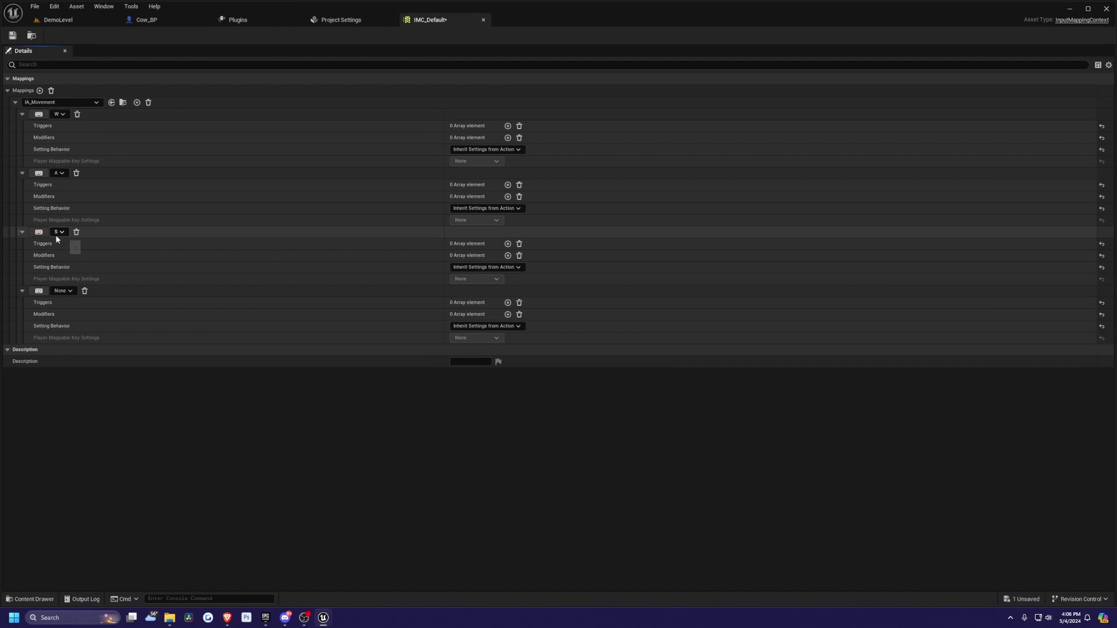
left_click(39, 291)
key("d")
key("ctrl+s")
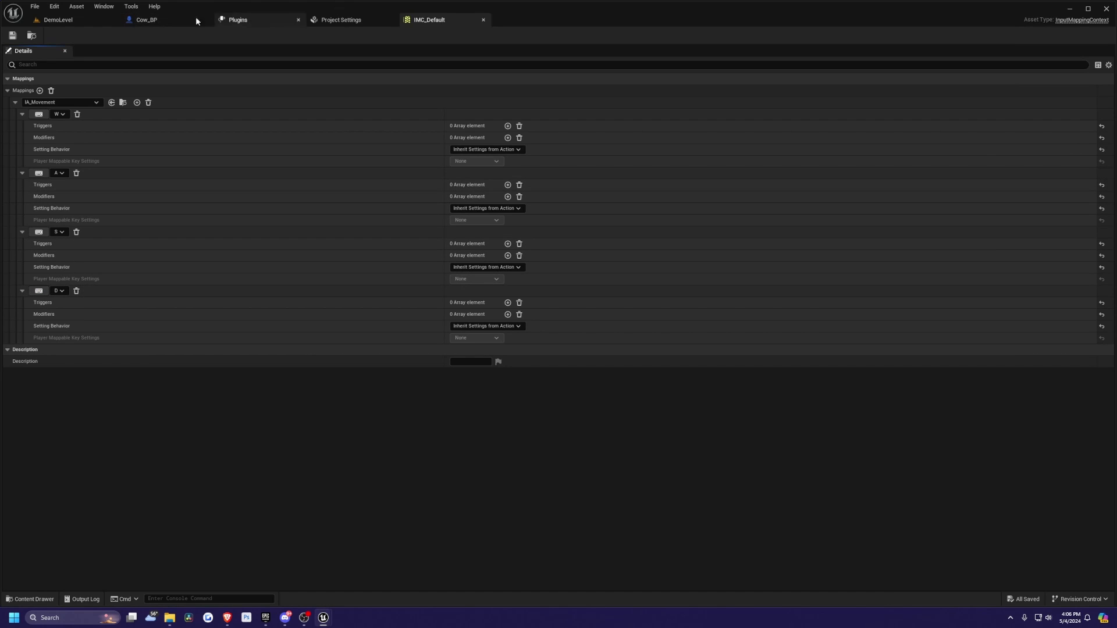
left_click(34, 7)
left_click(65, 57)
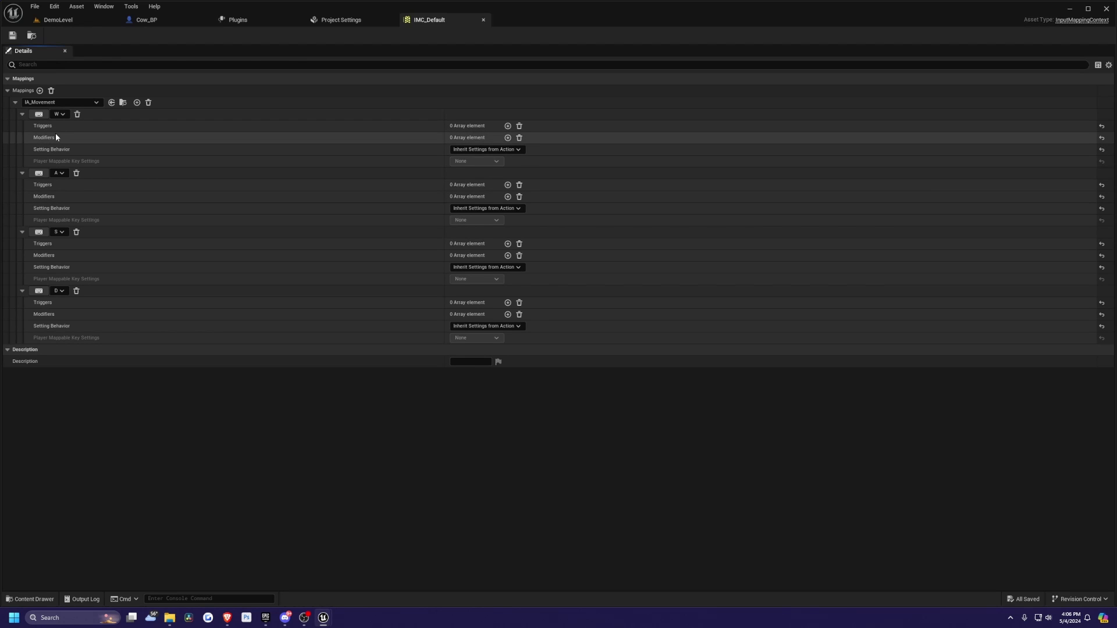
Step: Add a Scalar modifier to the W key binding and save IMC_Default
left_click(507, 137)
left_click(473, 150)
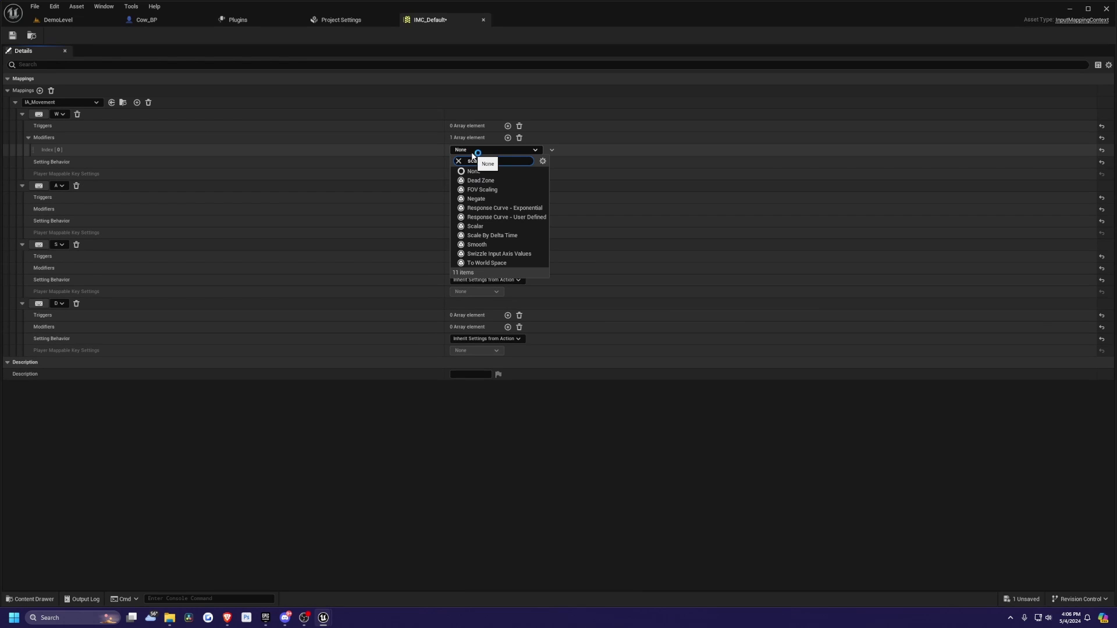
type("sca")
left_click(474, 189)
key("ctrl+s")
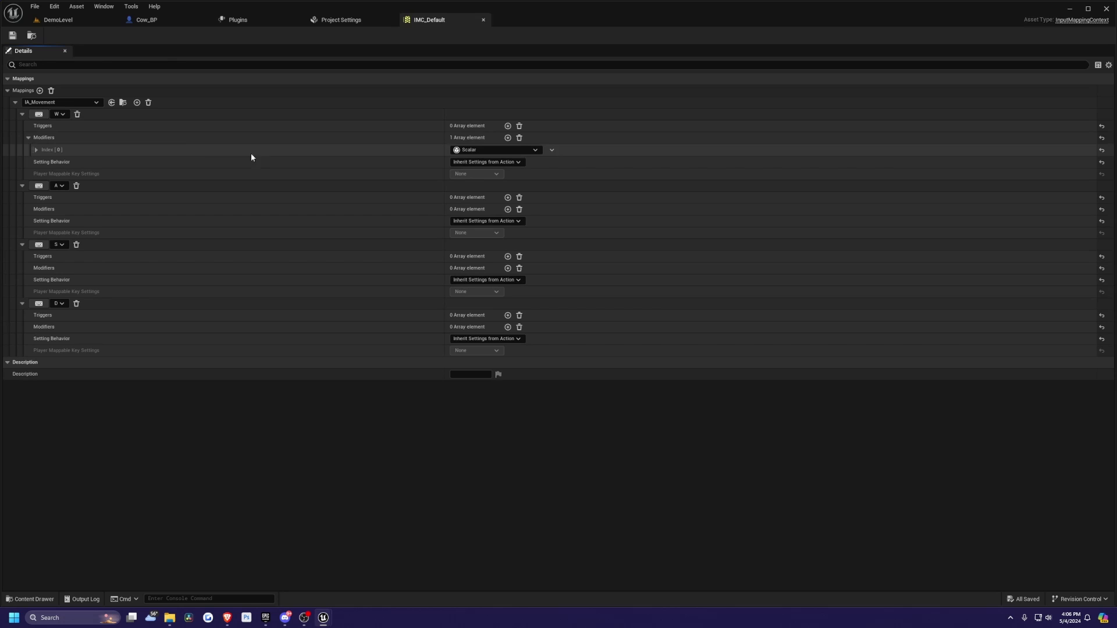
Step: Open Cow_BP's Event Graph and delete the ActorBeginOverlap event with its parent call and the Tick event
left_click(148, 20)
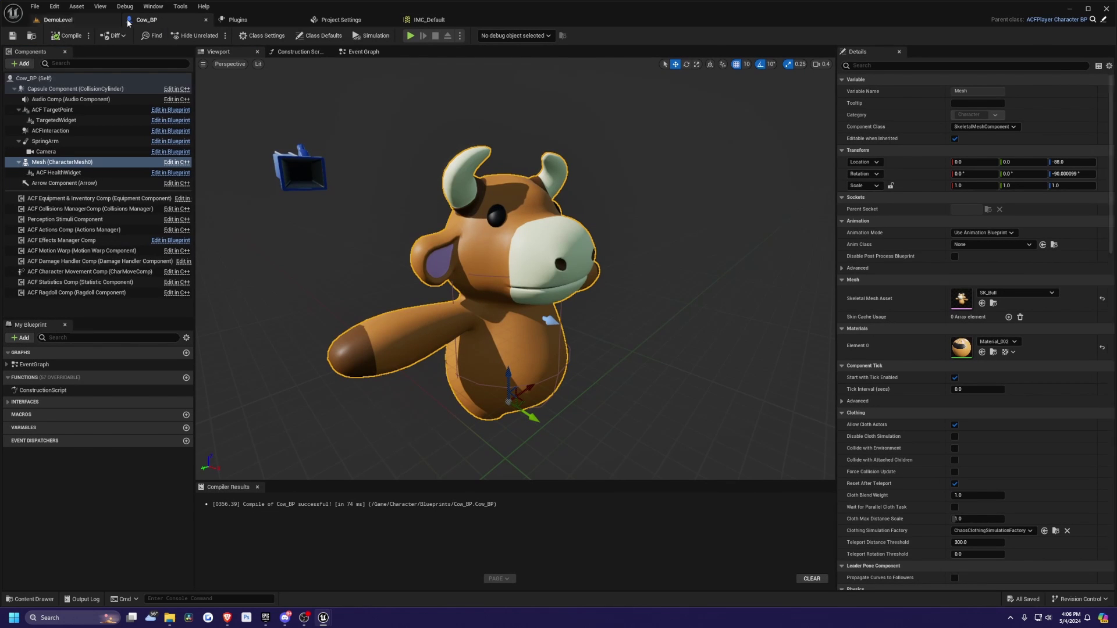
left_click(361, 52)
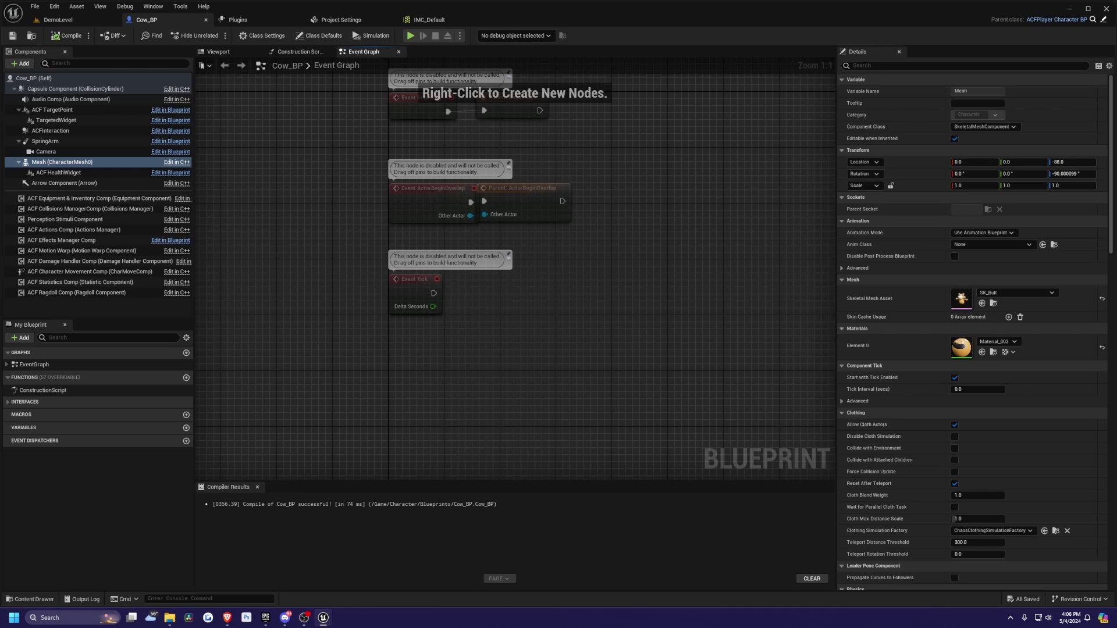
right_click_drag(594, 155, 532, 193)
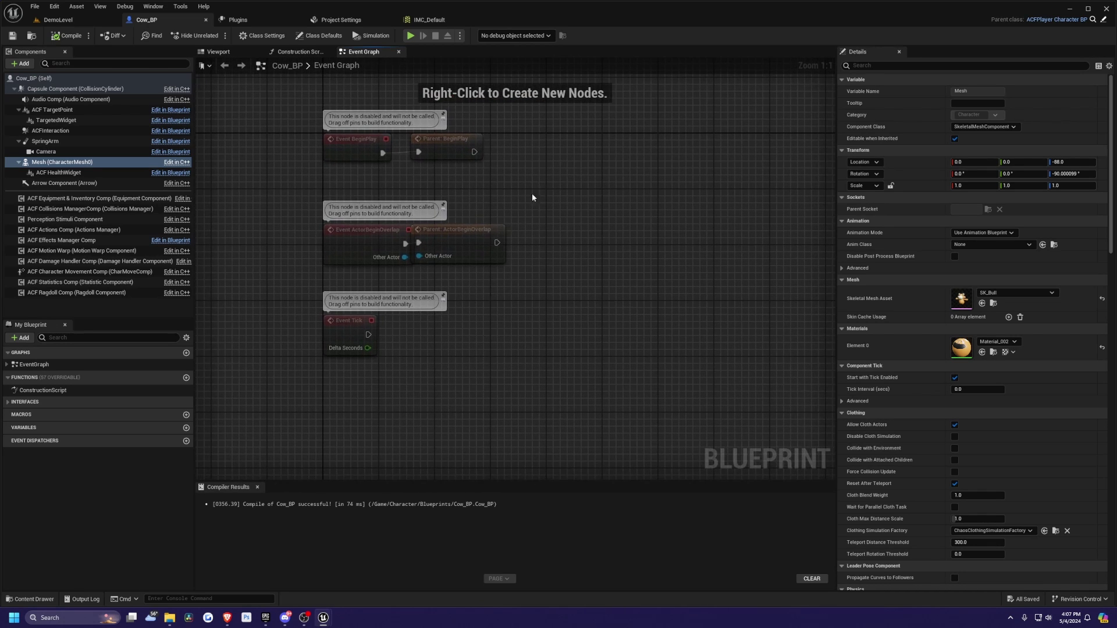
left_click_drag(557, 202, 279, 400)
key("Delete")
right_click_drag(331, 234, 335, 231)
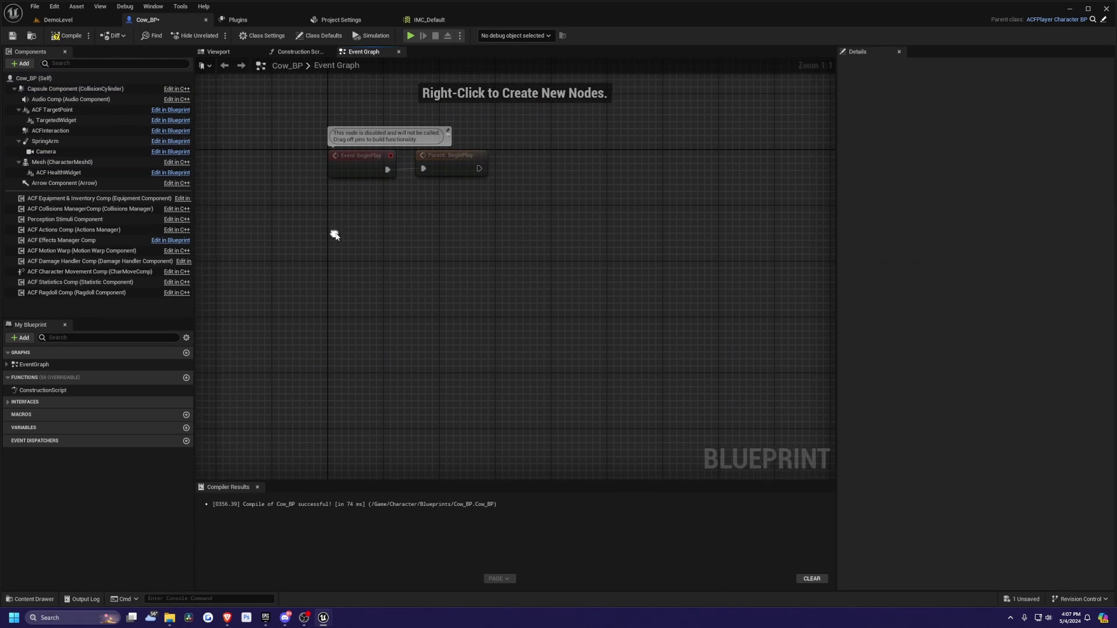
Step: Add the IA_Movement enhanced input action event below BeginPlay and expand it to show all its pins
right_click(335, 236)
type("ia_move")
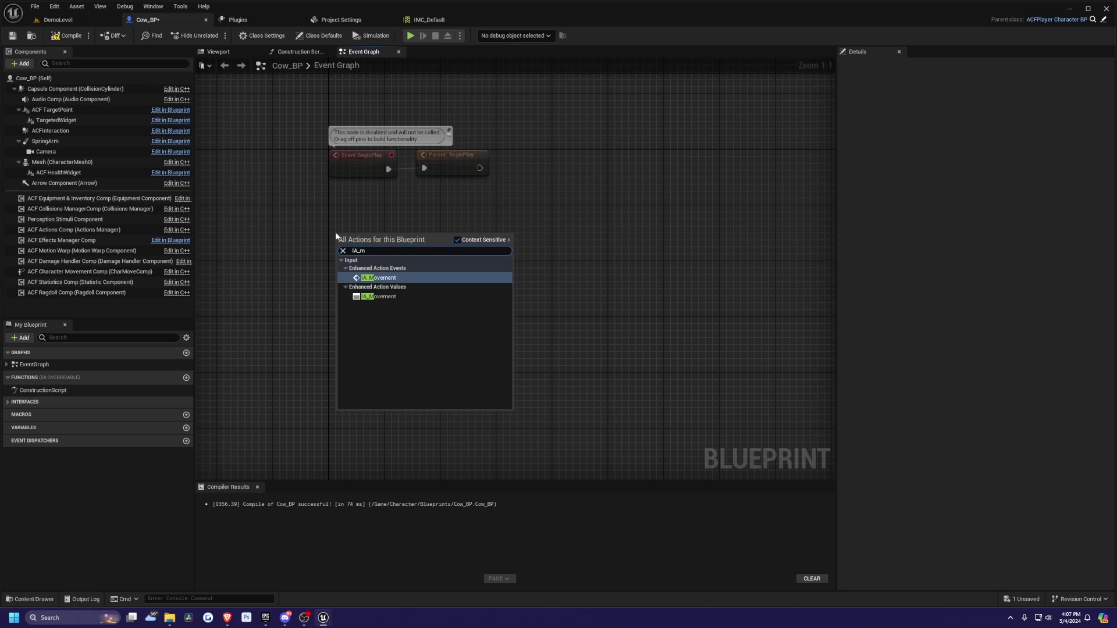
left_click(389, 277)
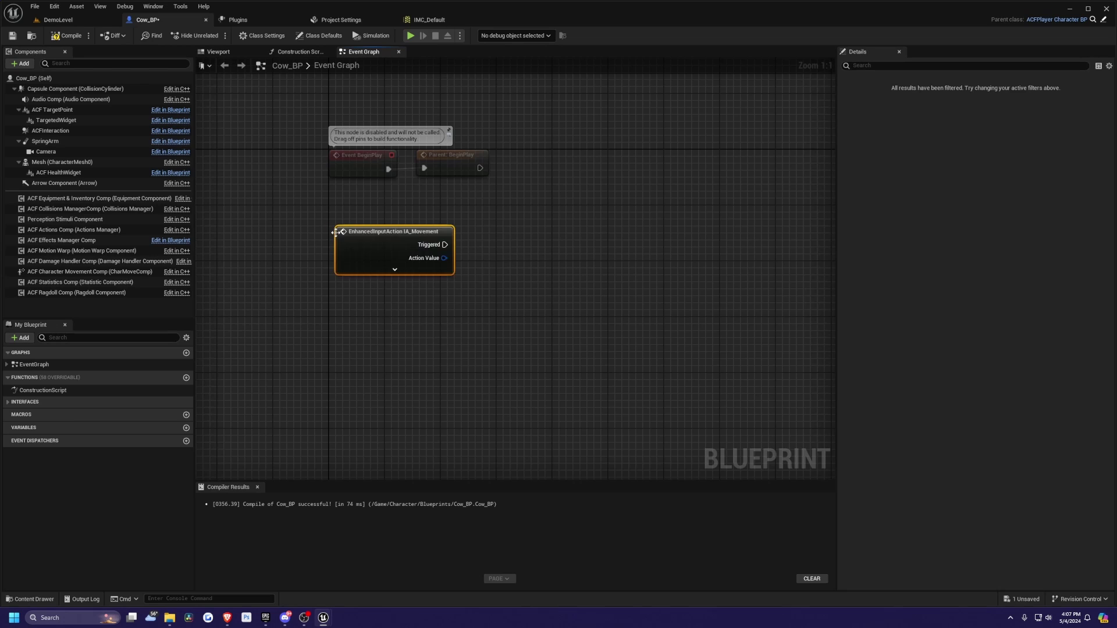
left_click(394, 269)
left_click_drag(386, 238, 378, 217)
Step: Add a Break Vector 2D node fed by the IA_Movement event's Action Value
right_click_drag(425, 293, 317, 294)
left_click_drag(320, 294, 381, 272)
key("Down")
key("Return")
right_click_drag(425, 294, 419, 293)
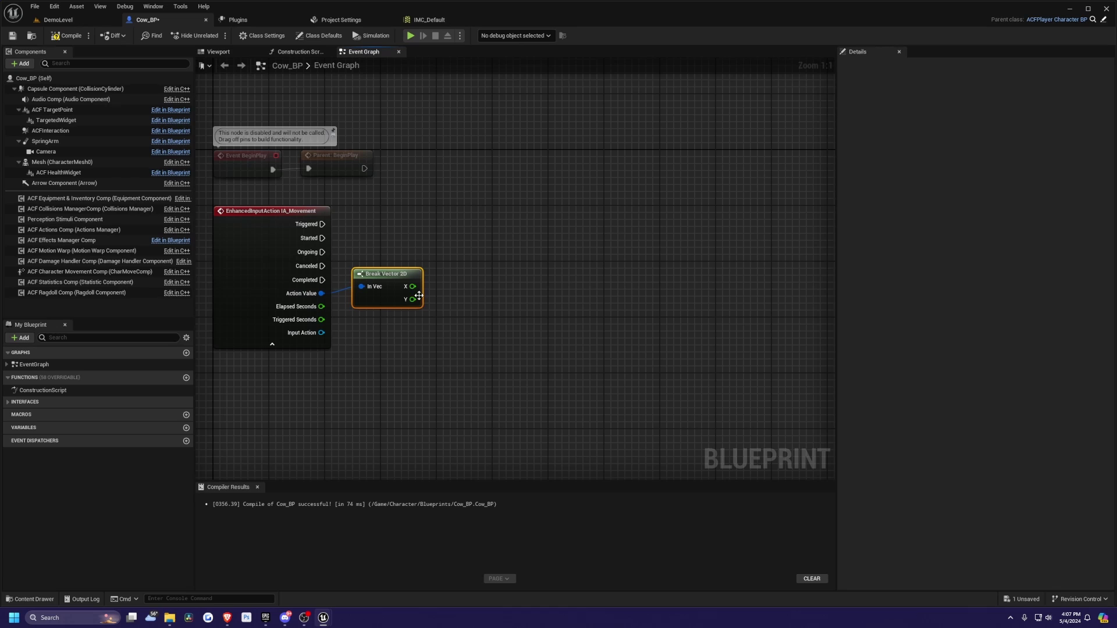
Step: Add a Make Vector node and connect Break Vector 2D's X and Y outputs to its X and Y inputs
left_click_drag(413, 286, 445, 292)
type("make vec")
key("Return")
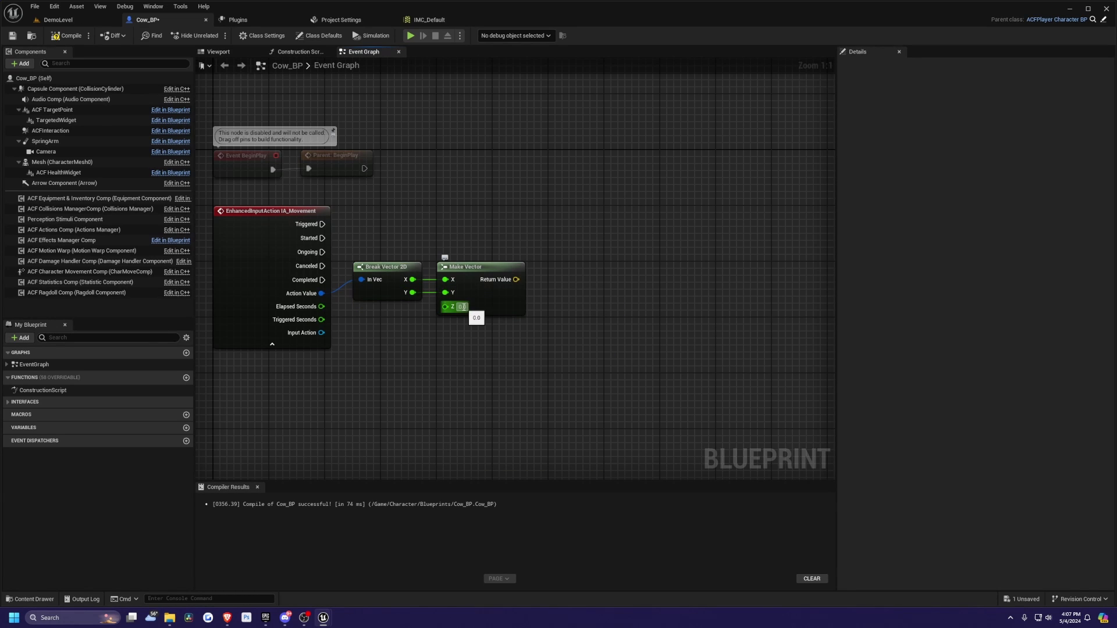
right_click_drag(550, 223, 470, 240)
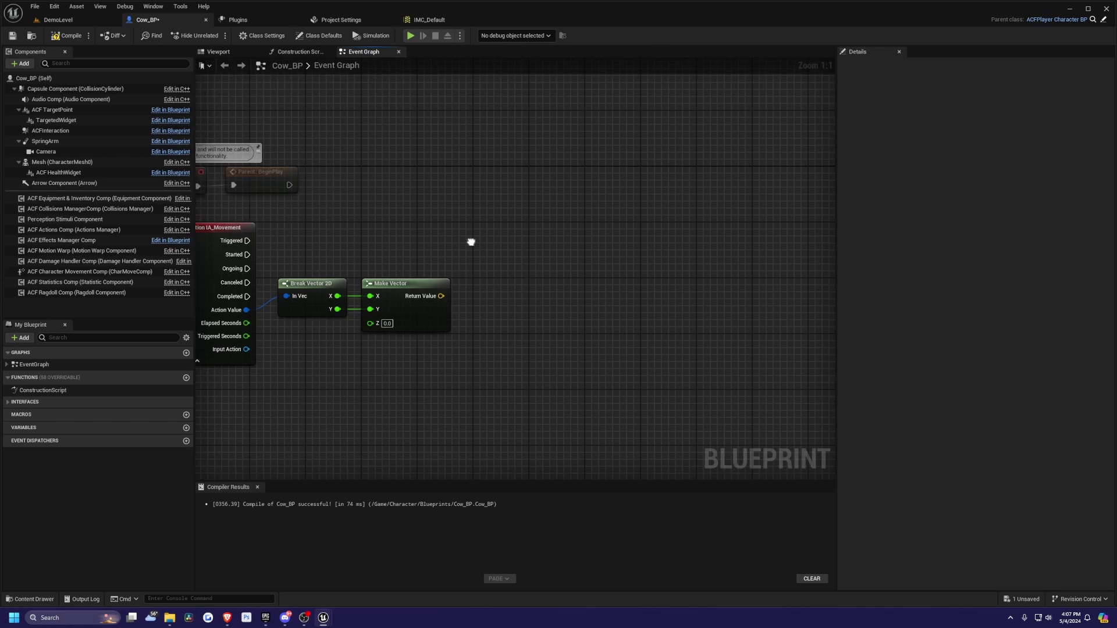
Step: Add a Normalize node to Make Vector's return value and align the vector nodes in a straight row
left_click_drag(441, 296, 470, 298)
type("normalize")
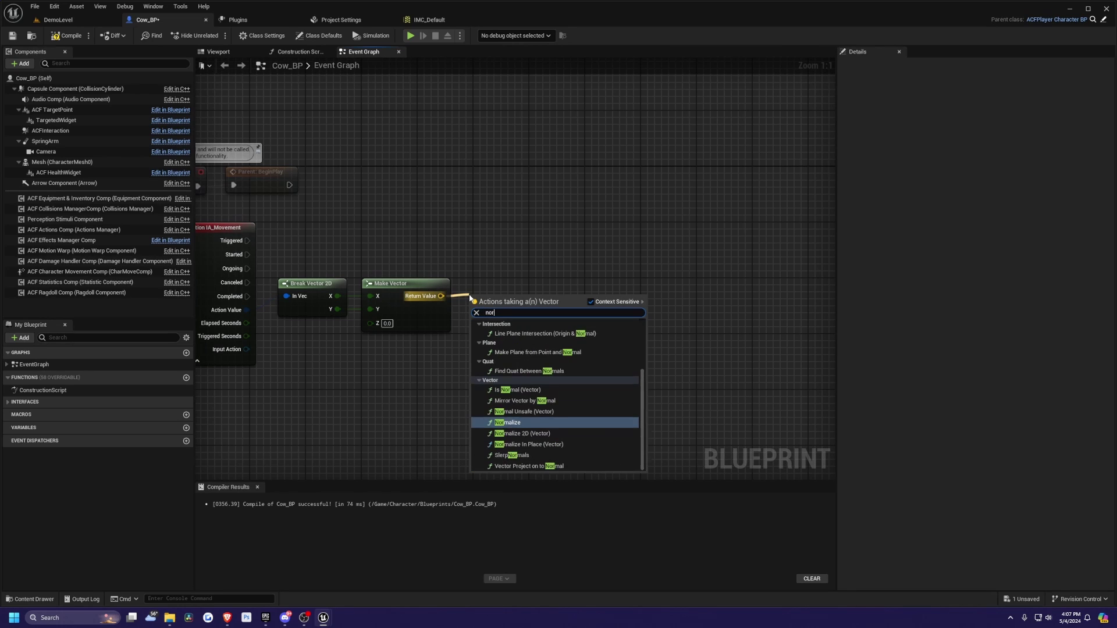
key("Return")
left_click_drag(605, 259, 407, 301)
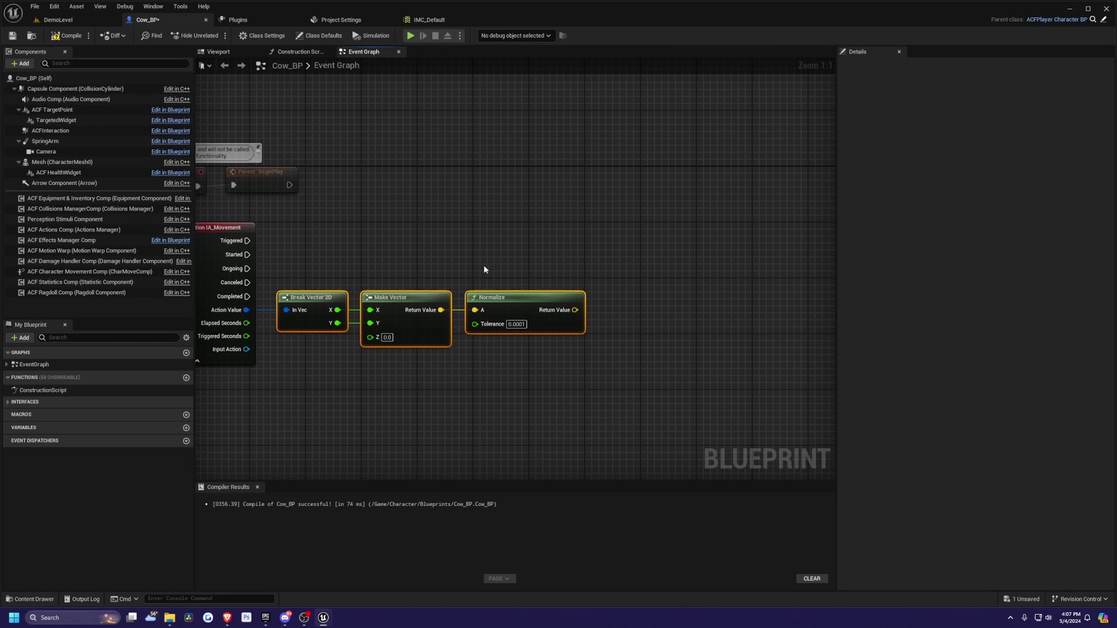
left_click(484, 266)
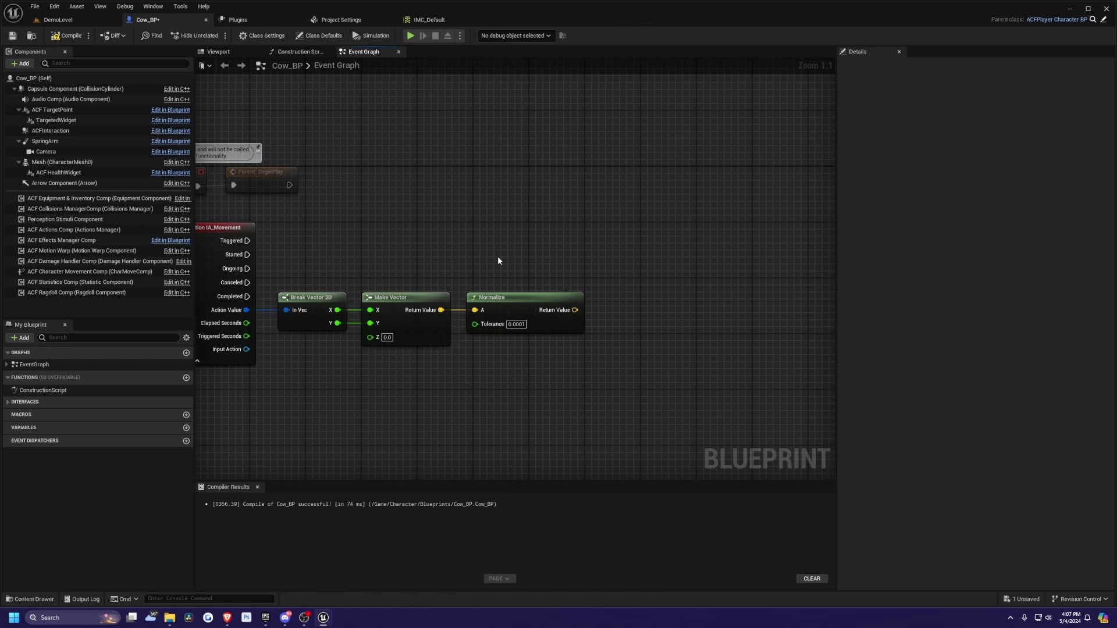
Step: Add a Make Rot from X node fed by the Normalize node's return value
right_click_drag(498, 261, 454, 244)
left_click_drag(532, 292, 560, 295)
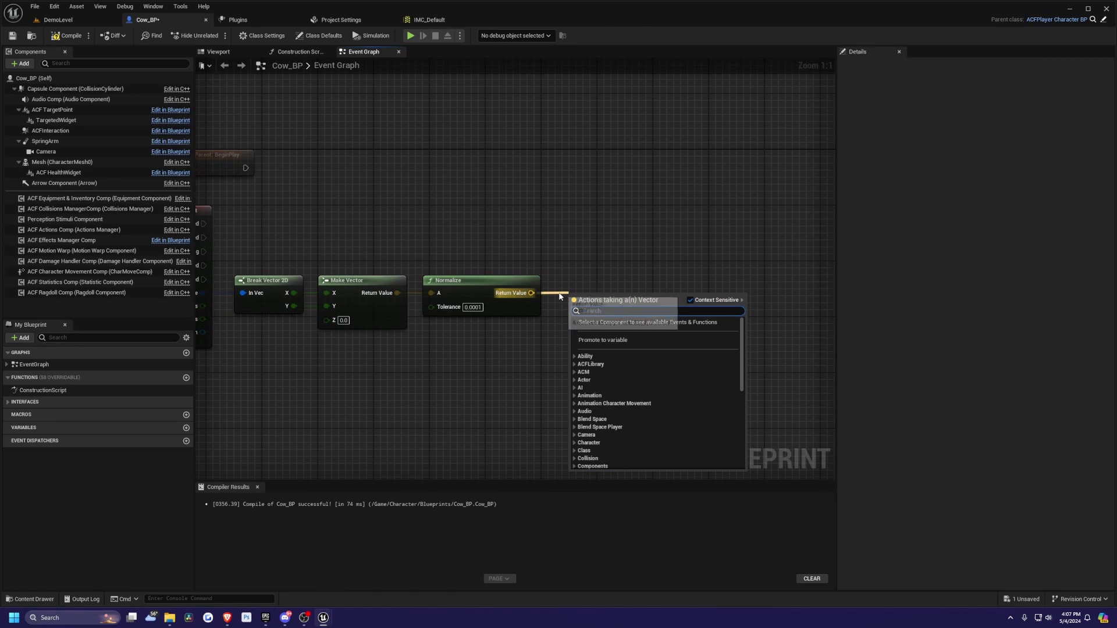
type("make rot")
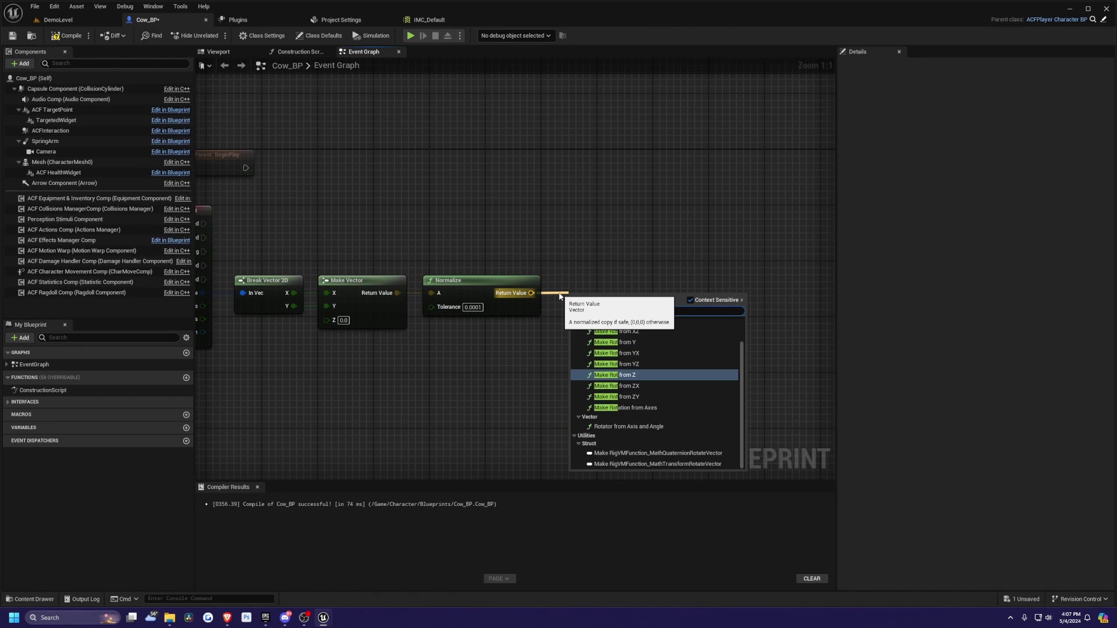
key("Up")
key("Up")
key("Up")
key("Up")
key("Up")
key("Up")
key("Return")
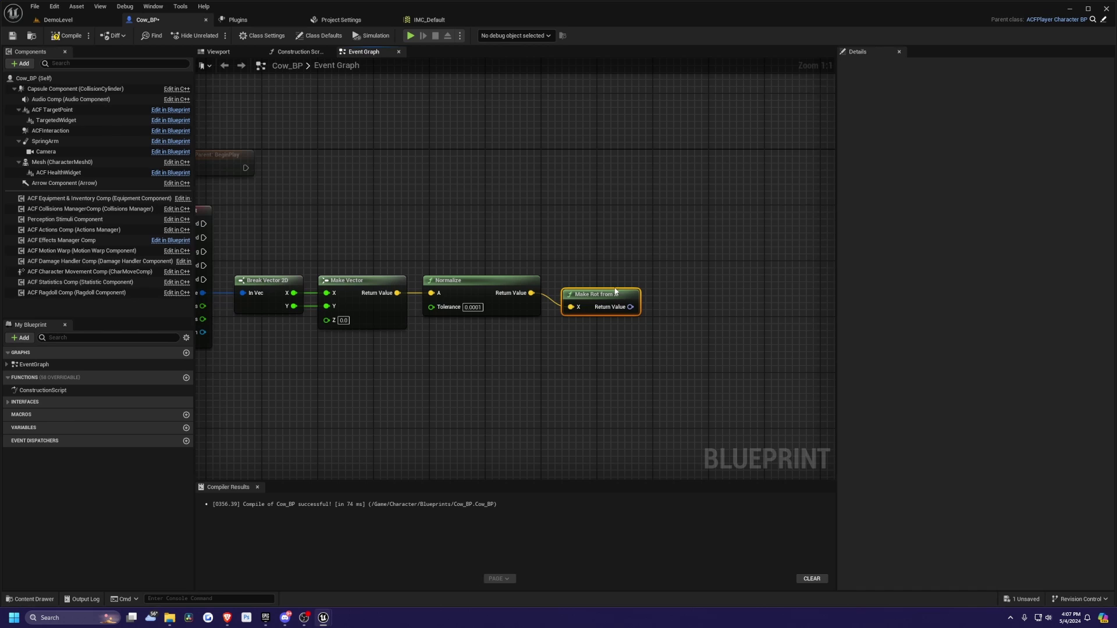
Step: Add a Set Actor Rotation node with New Rotation fed by Make Rot from X, and place it slightly above the node row
right_click_drag(655, 257, 437, 269)
left_click(576, 332)
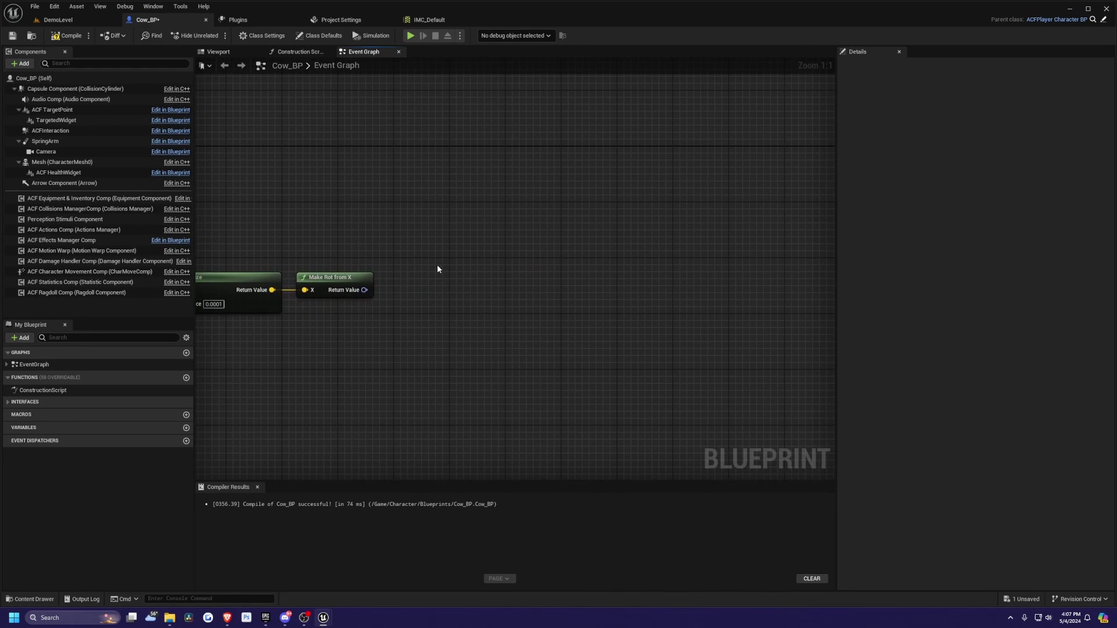
left_click_drag(394, 292, 399, 294)
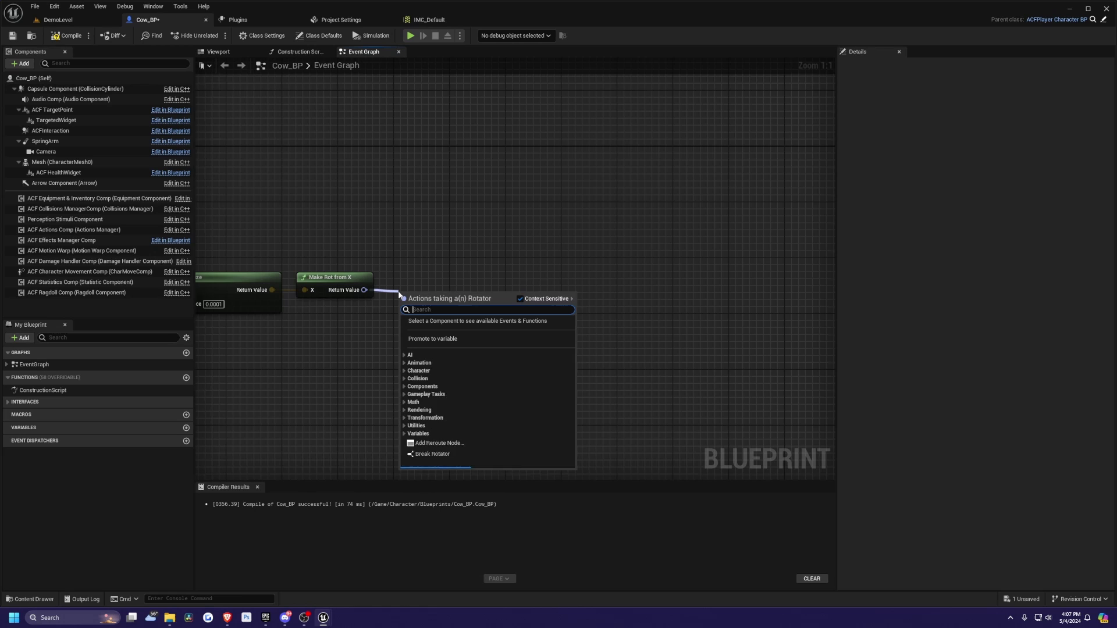
type("set actor")
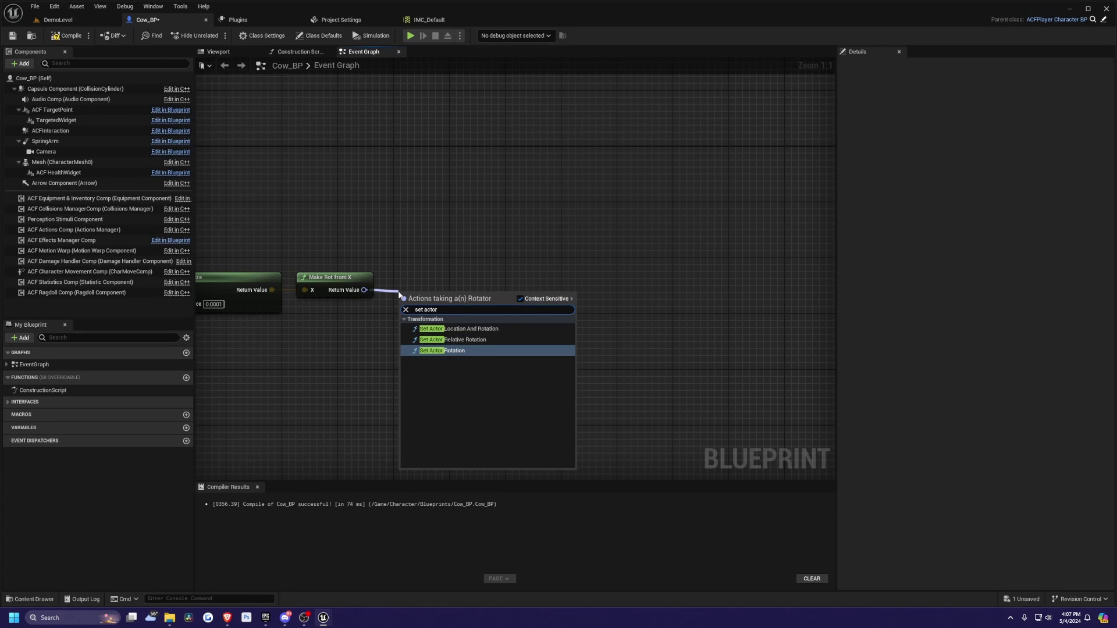
key("Return")
left_click_drag(401, 312, 419, 246)
left_click(415, 253)
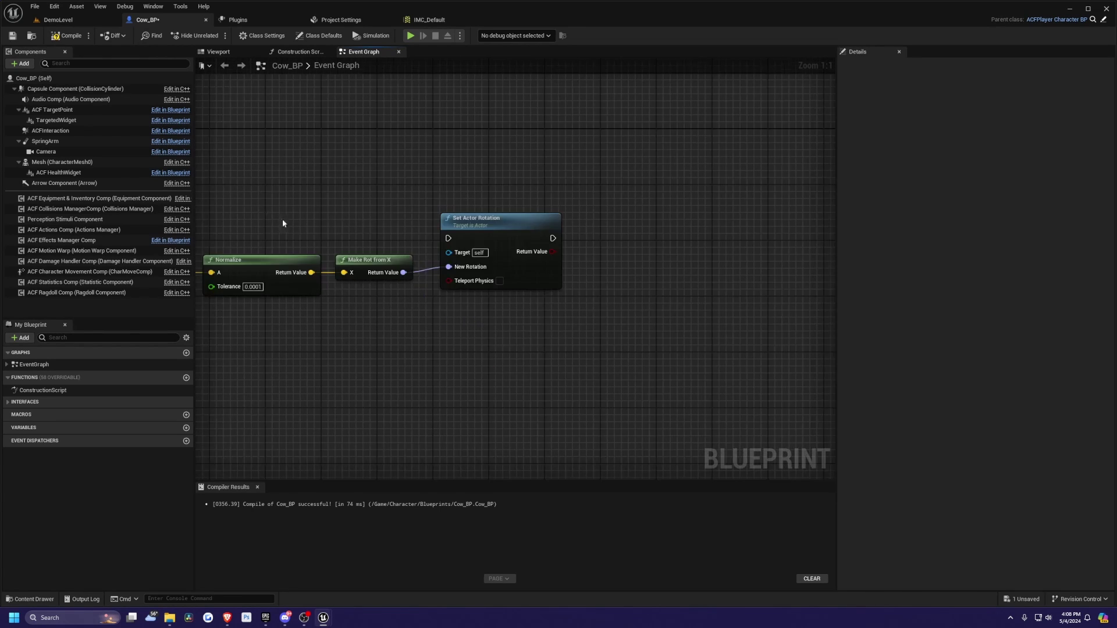
right_click_drag(283, 223, 344, 222)
right_click_drag(305, 290, 509, 354)
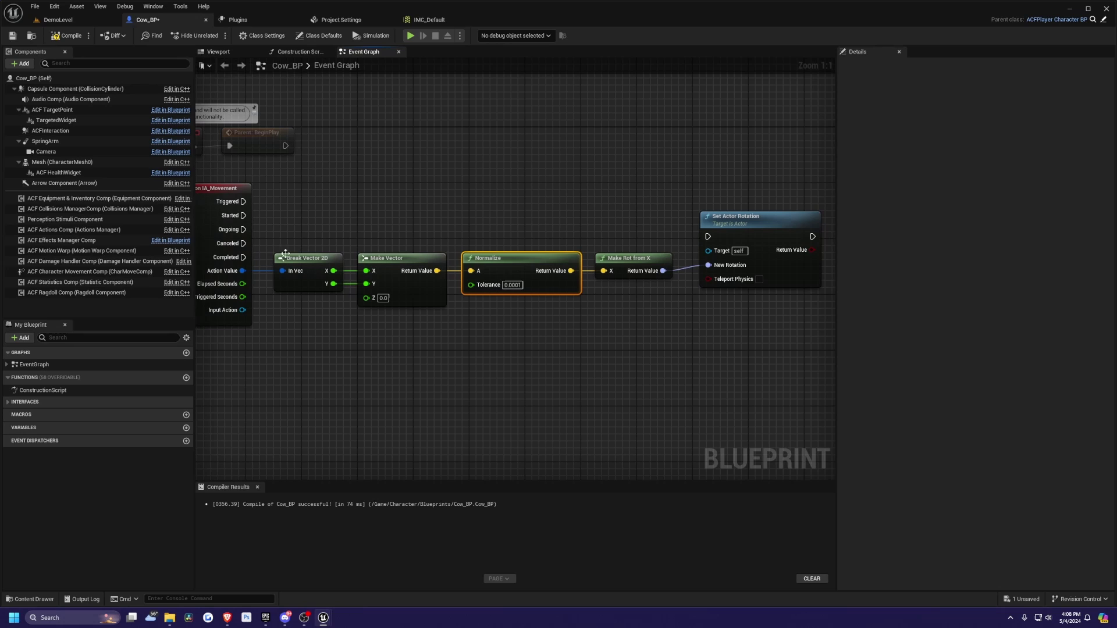
right_click_drag(481, 221, 404, 213)
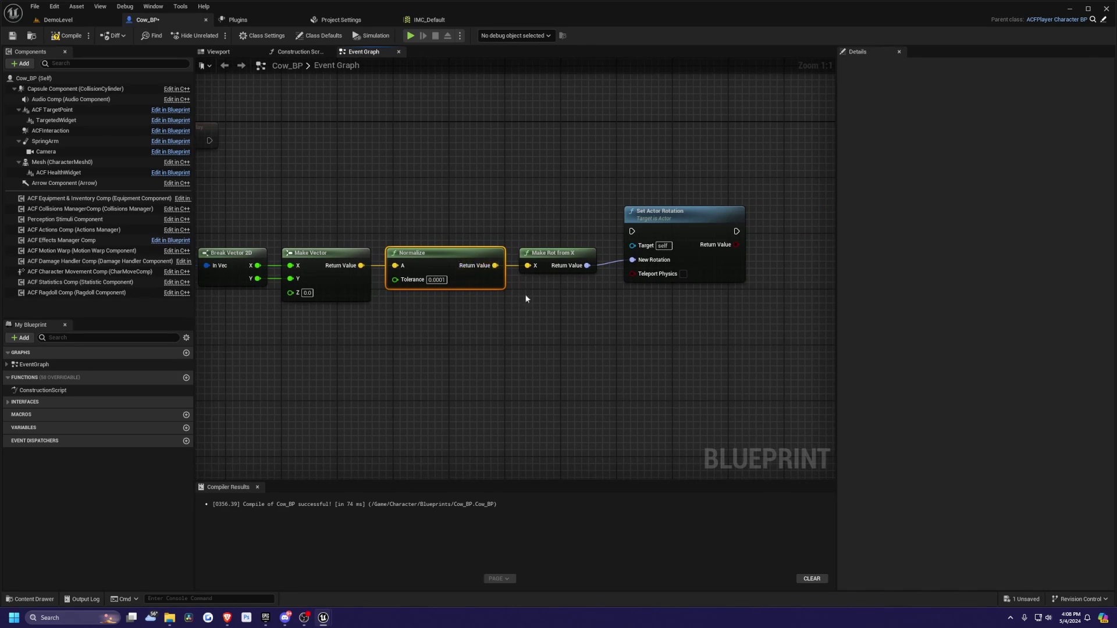
Step: Add an Add Movement Input node with its World Direction fed by the Normalize node's return value
right_click_drag(522, 294, 321, 281)
left_click_drag(297, 252, 314, 282)
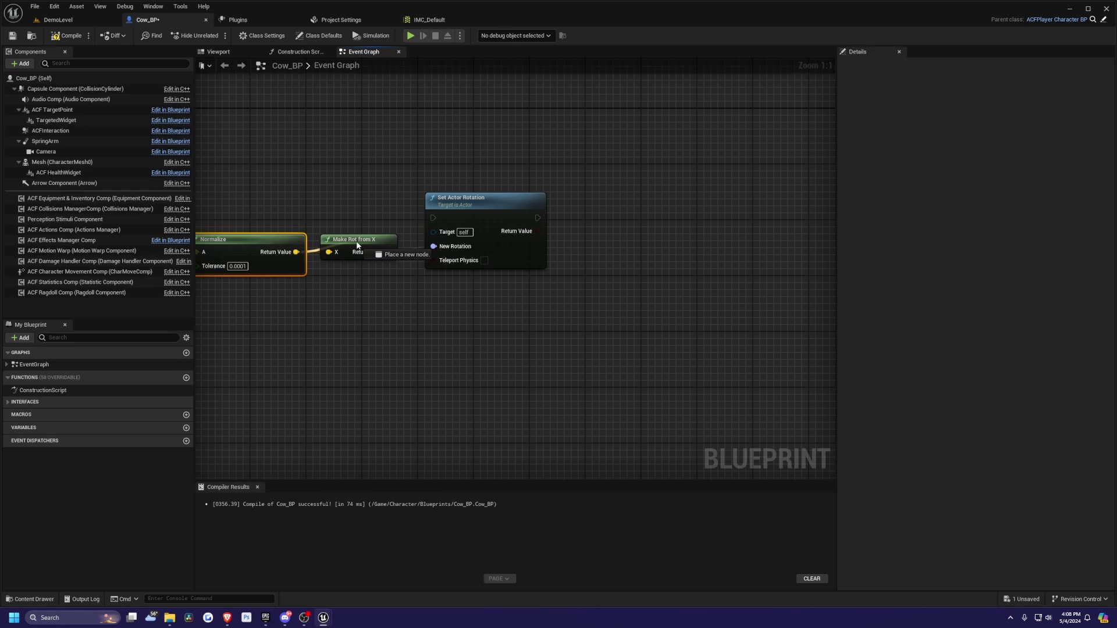
left_click_drag(358, 245, 638, 284)
type("add in")
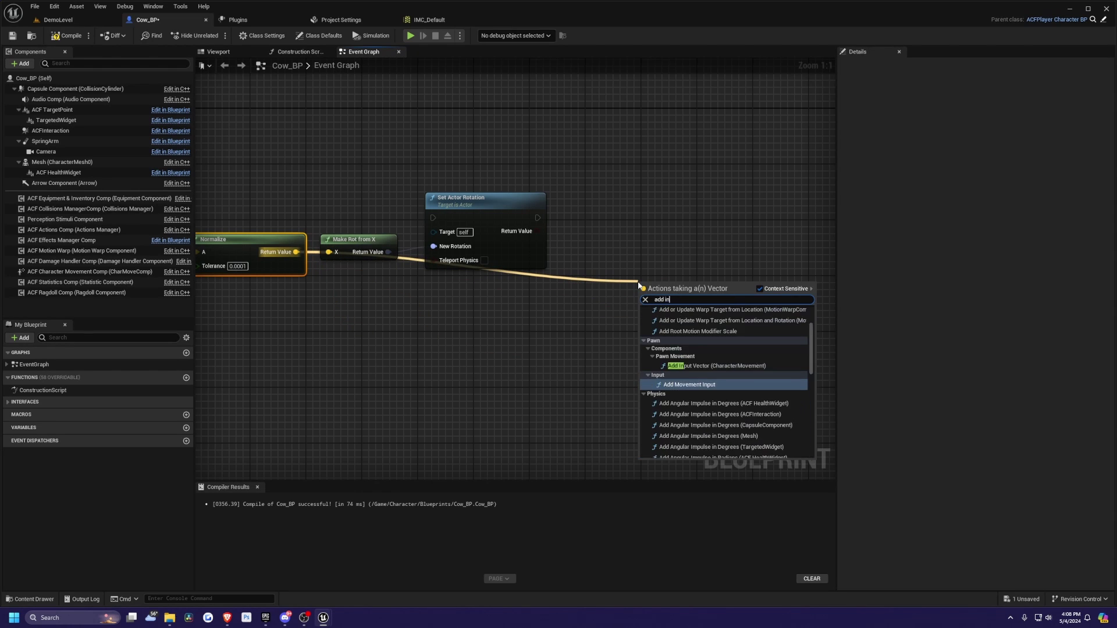
key("BackSpace")
type("move")
key("BackSpace")
key("BackSpace")
key("BackSpace")
key("BackSpace")
key("BackSpace")
type("move")
key("Return")
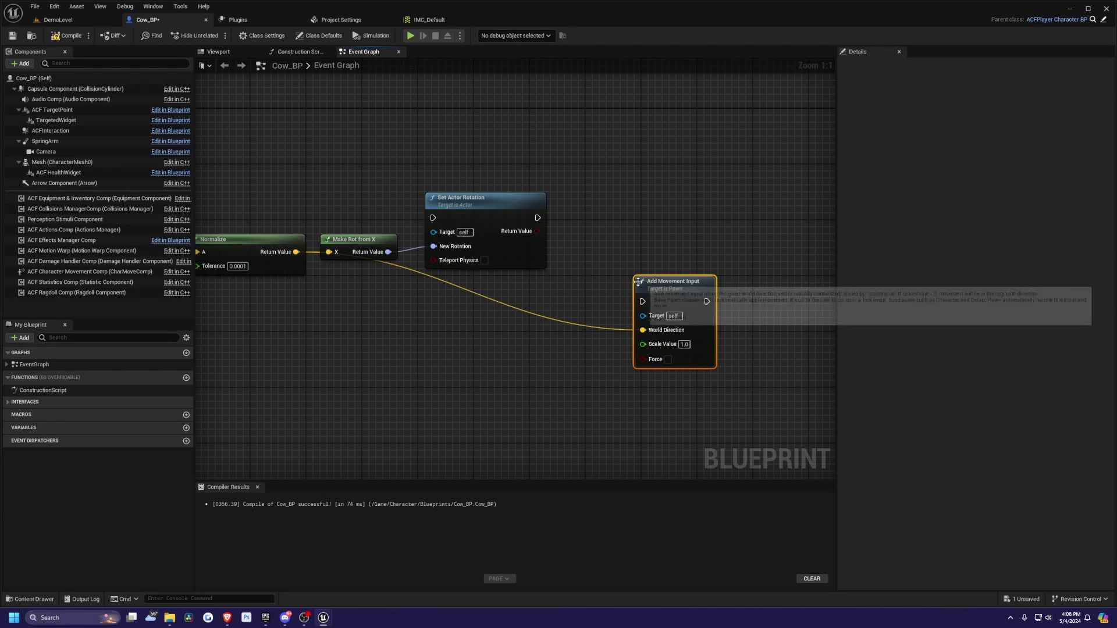
Step: Align Add Movement Input beside Set Actor Rotation above the vector row and connect their execution pins
left_click_drag(640, 285, 590, 193)
left_click_drag(488, 208, 495, 190)
left_click(574, 162)
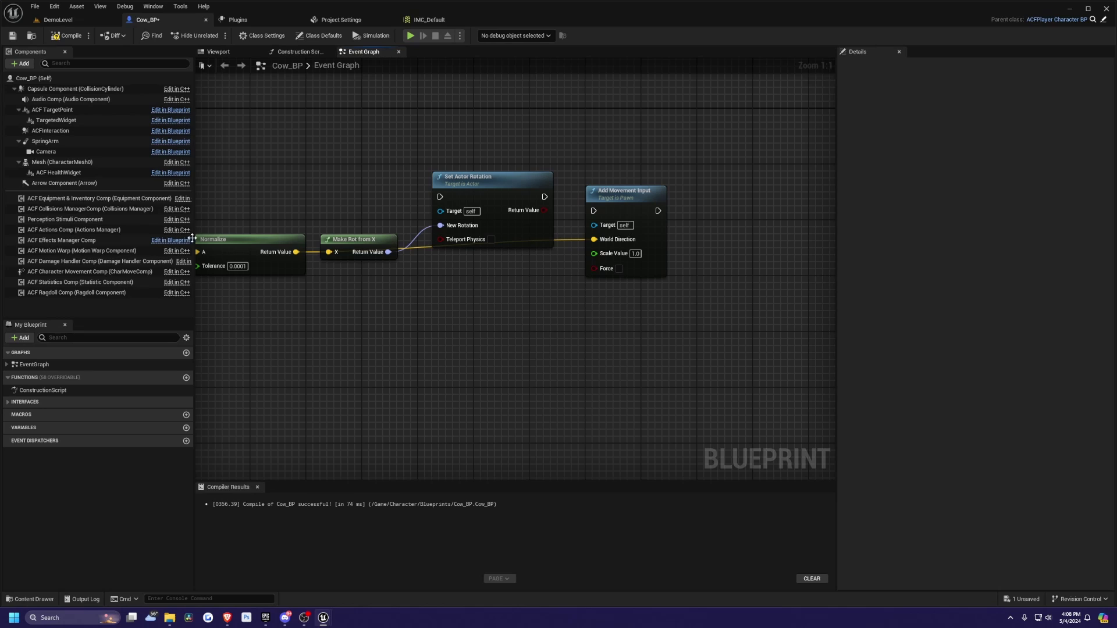
left_click_drag(595, 212, 594, 210)
left_click_drag(603, 196, 604, 182)
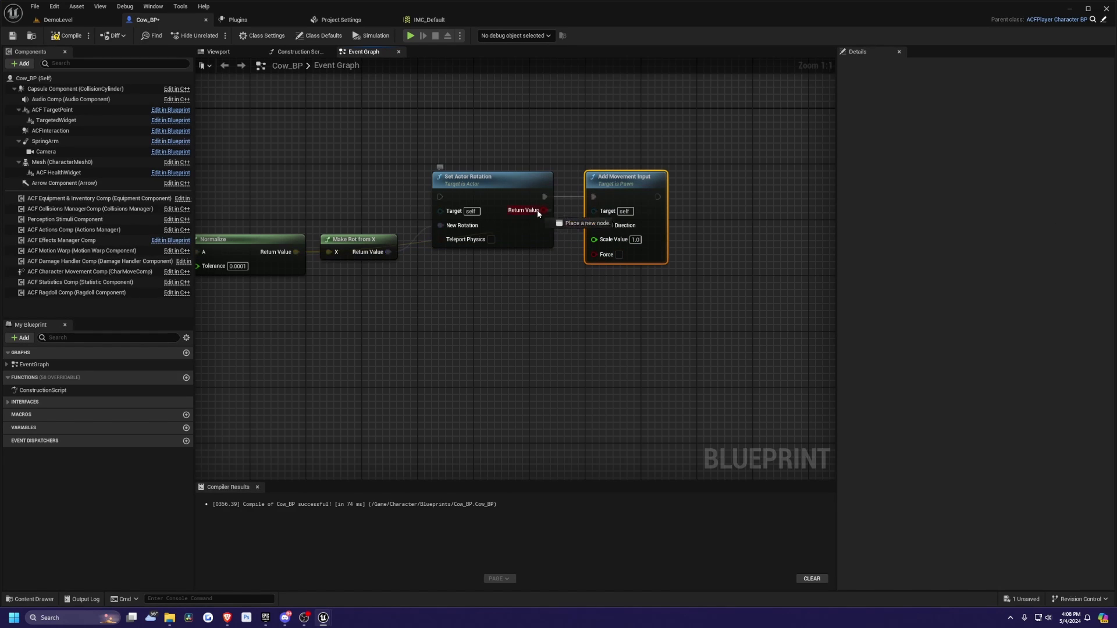
Step: Connect the IA_Movement event's Triggered output to Set Actor Rotation's execution input, and compile and save Cow_BP
left_click_drag(550, 204, 751, 203)
right_click_drag(764, 194, 588, 176)
right_click_drag(722, 167, 542, 171)
left_click(58, 36)
key("ctrl+s")
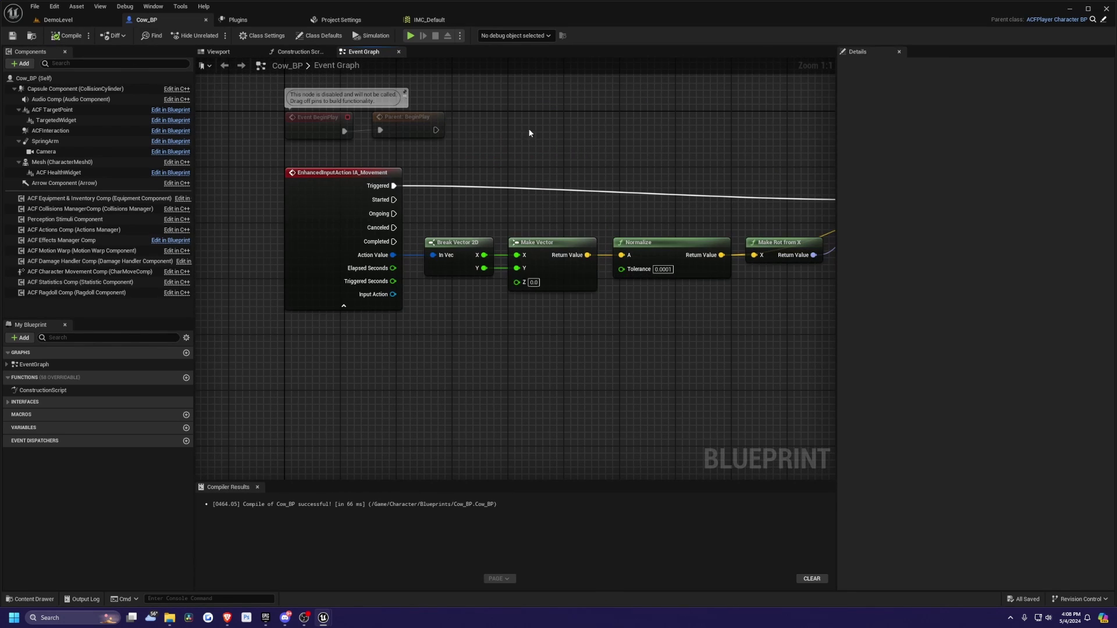
right_click_drag(457, 150, 425, 201)
scroll(459, 169, "down", 1)
right_click_drag(463, 155, 495, 149)
right_click_drag(608, 166, 585, 174)
scroll(391, 160, "up", 1)
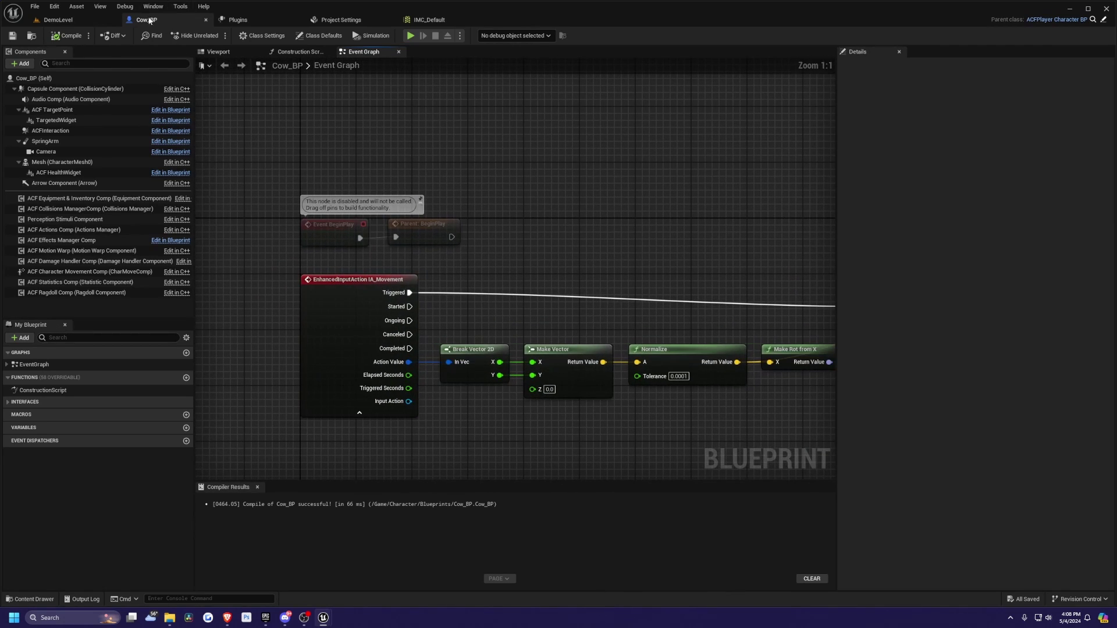
left_click_drag(436, 220, 344, 234)
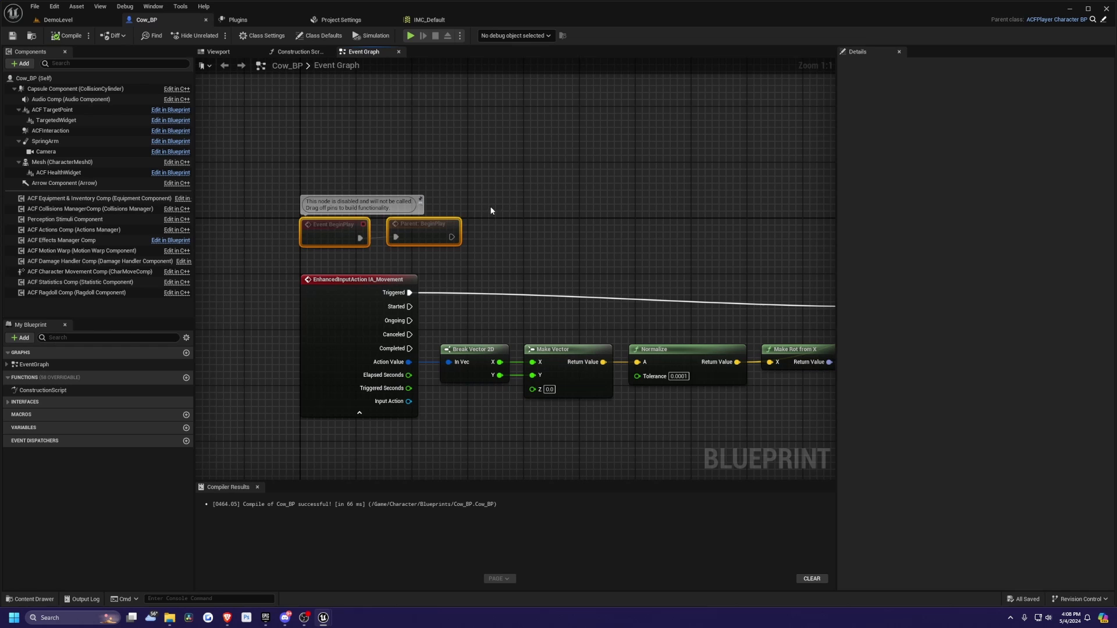
left_click_drag(542, 138, 291, 234)
left_click(548, 139)
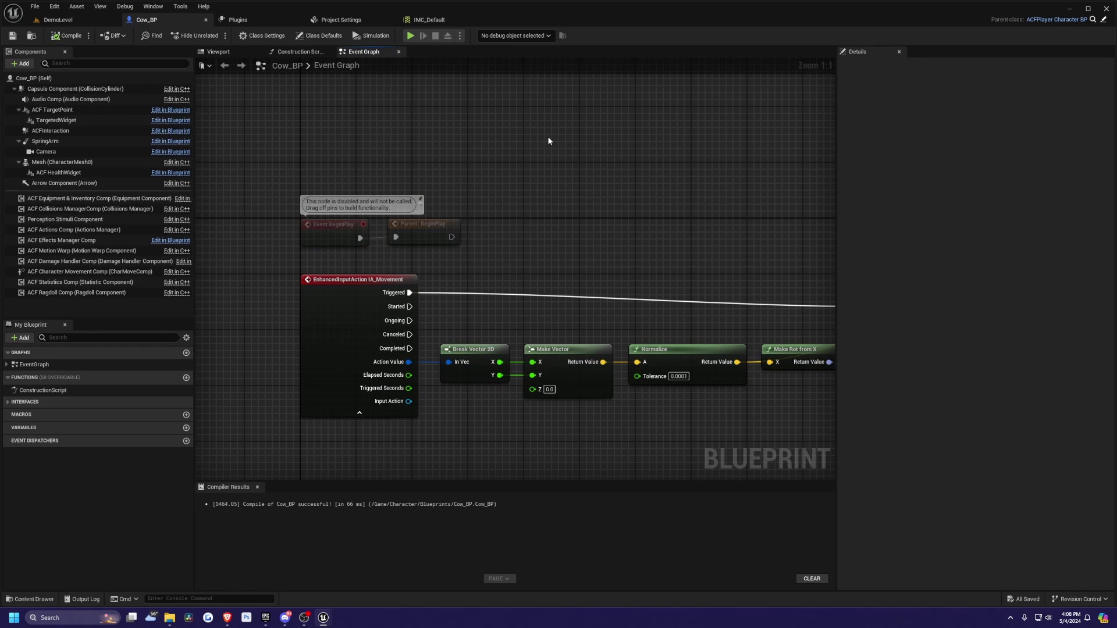
Step: Locate DemoLevel's GameMode Override asset in the project content and open CowGameModeBP's event graph
left_click(58, 20)
left_click(1085, 284)
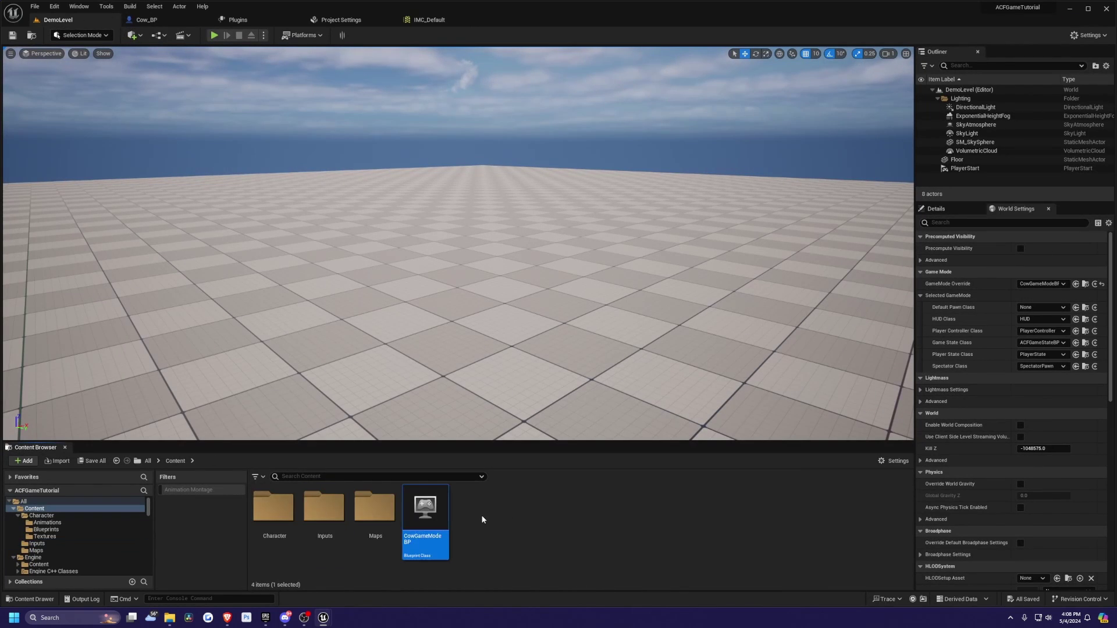
double_click(425, 515)
right_click_drag(342, 230, 416, 336)
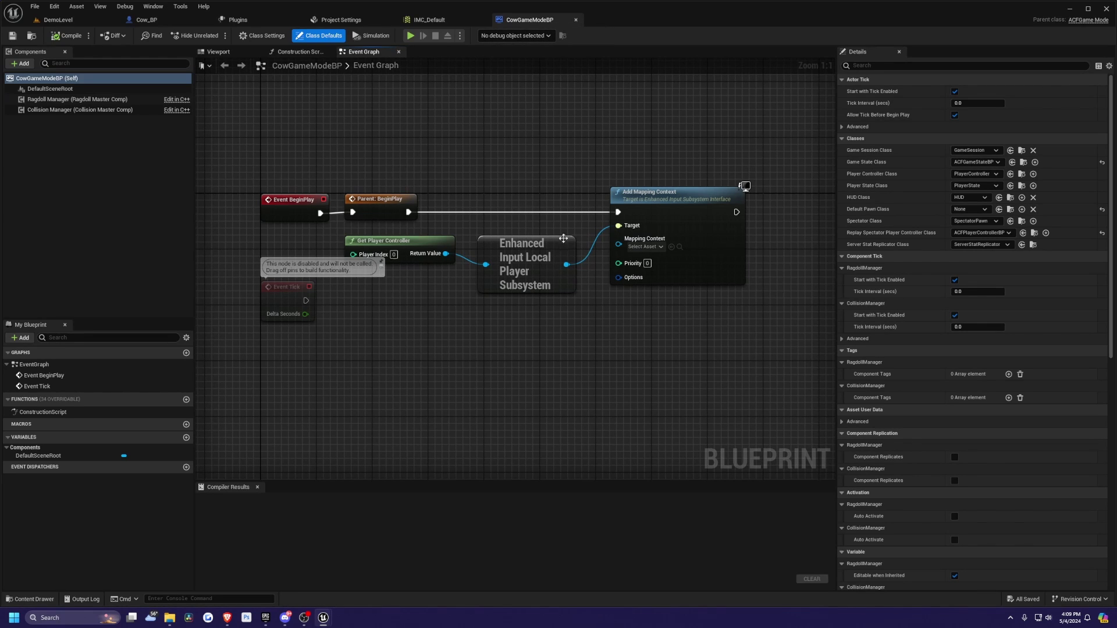
Step: Straighten the BeginPlay, Get Player Controller and Enhanced Input Local Player Subsystem node connections
left_click_drag(725, 168, 525, 292)
left_click(476, 249)
left_click_drag(409, 171, 262, 213)
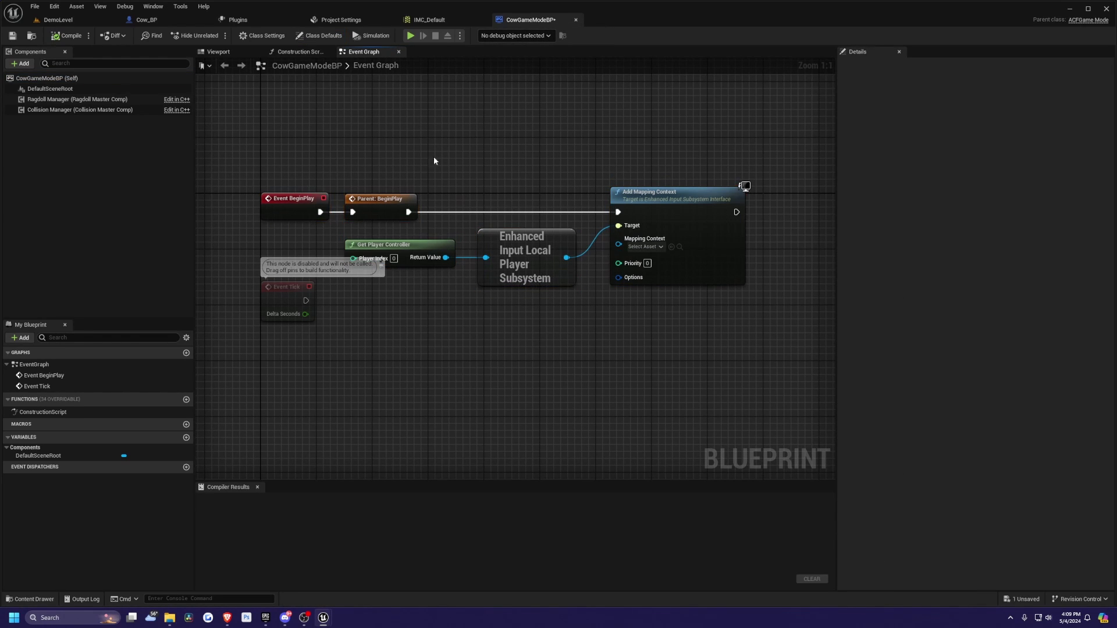
left_click_drag(601, 355, 378, 262)
left_click(448, 223)
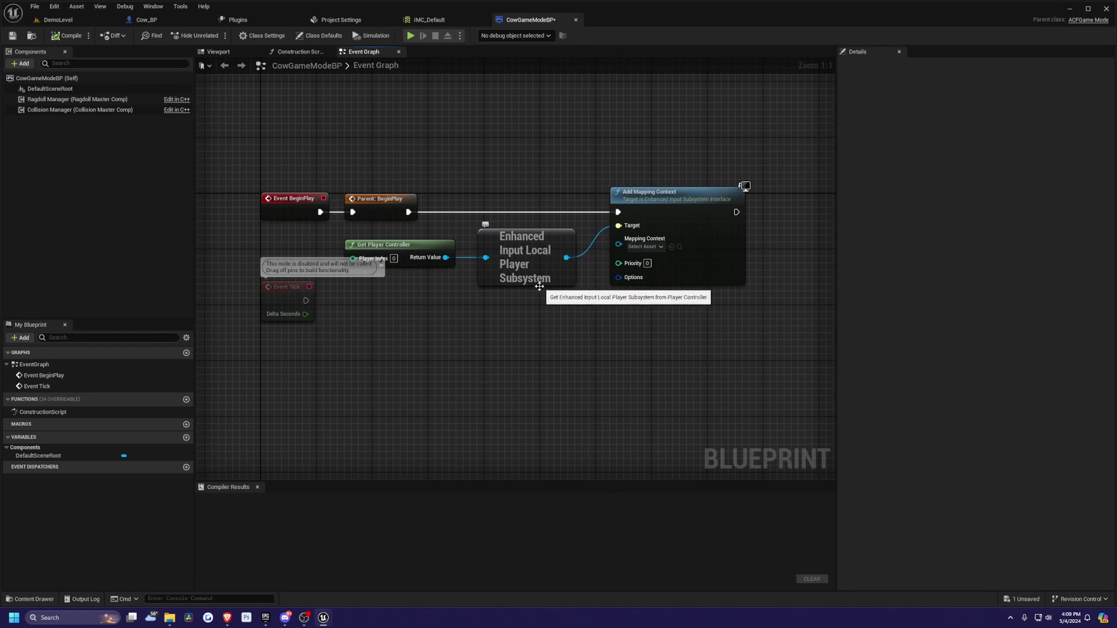
Step: Set the Mapping Context of the Add Mapping Context node to IMC_Default
left_click(644, 248)
type("IMC")
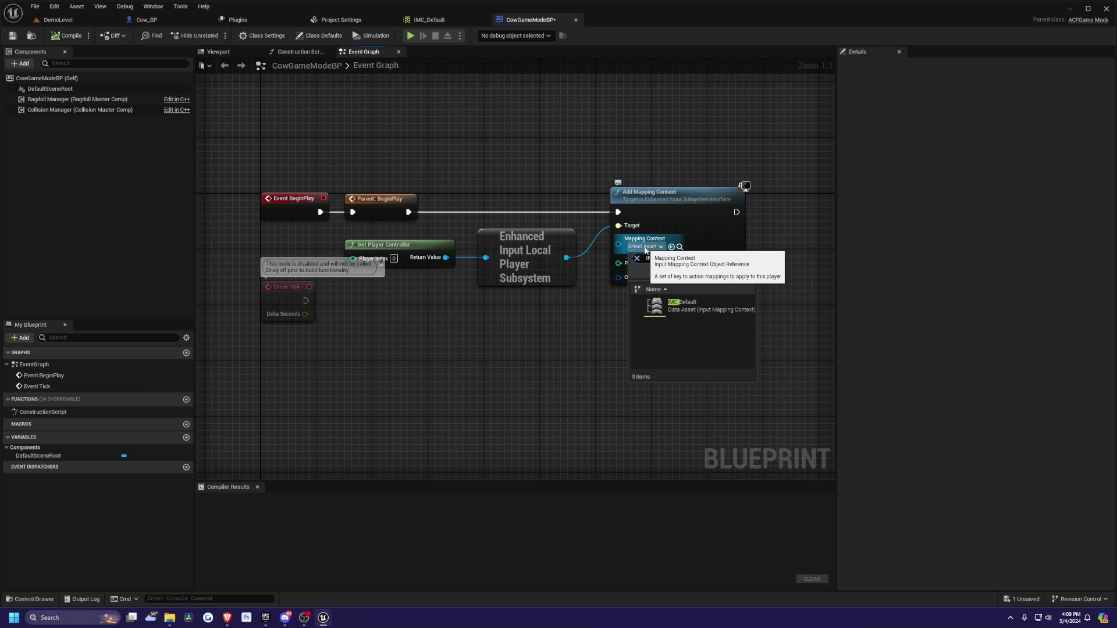
left_click(676, 308)
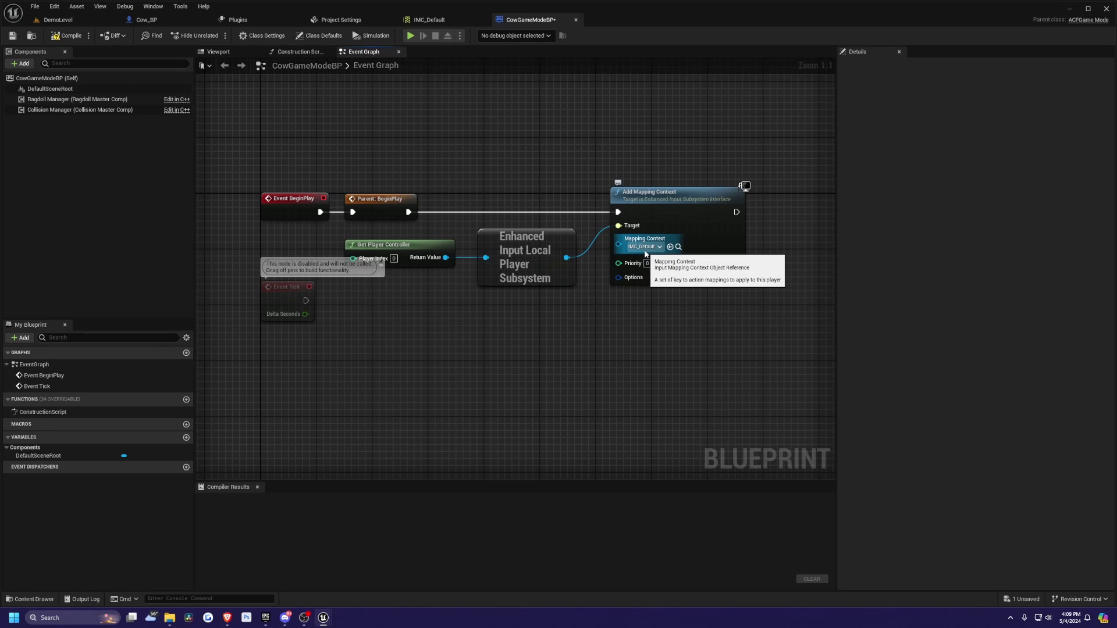
Step: Run and stop a brief play test of DemoLevel, and set its game mode's Default Pawn Class to Cow_BP
left_click(91, 21)
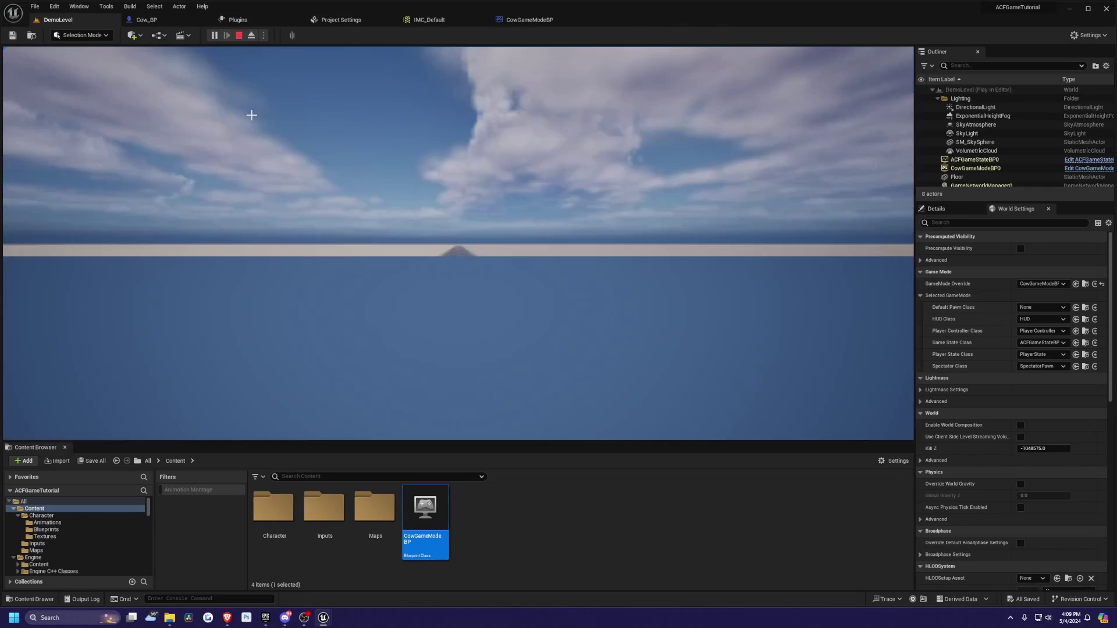
key("Escape")
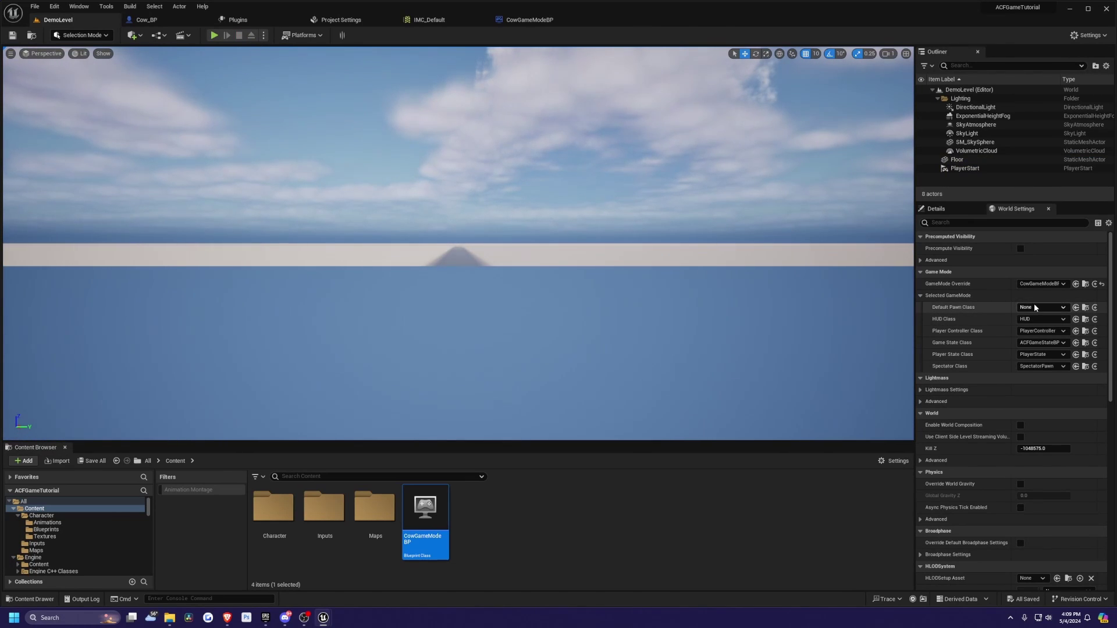
left_click(1035, 307)
type("cow")
left_click(1022, 334)
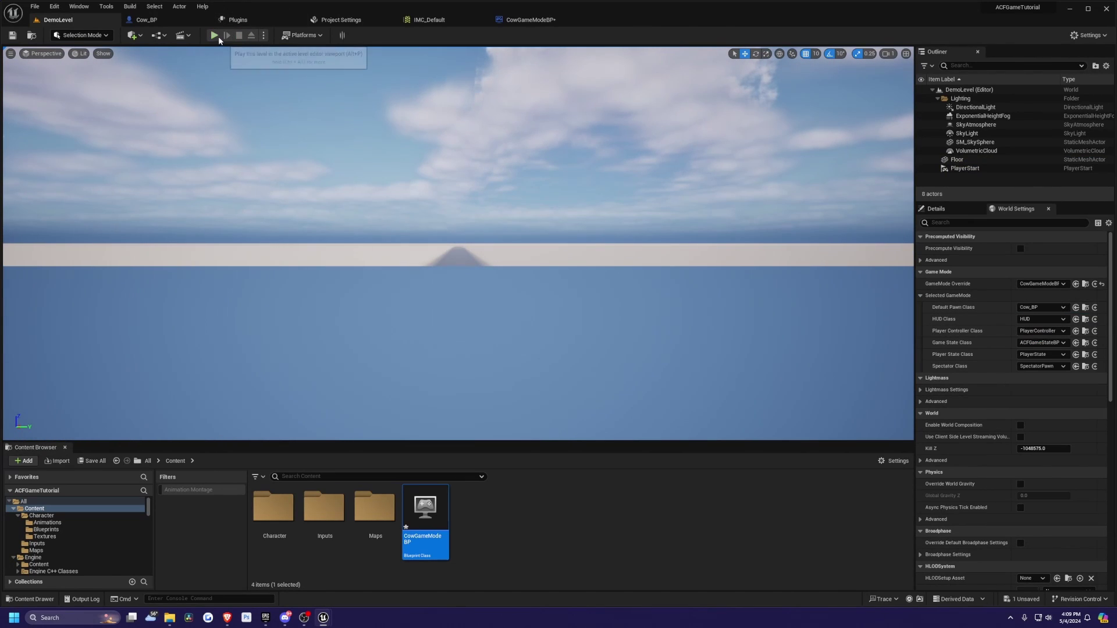
Step: Play-test DemoLevel by walking the bull character forward, and end the play session
left_click(214, 36)
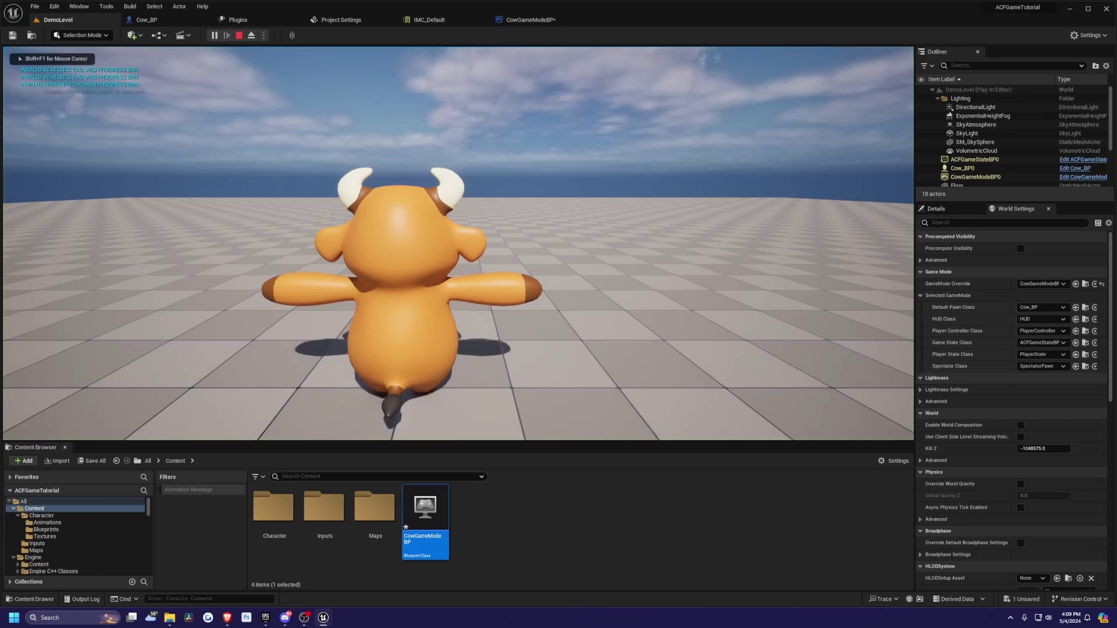
key("w")
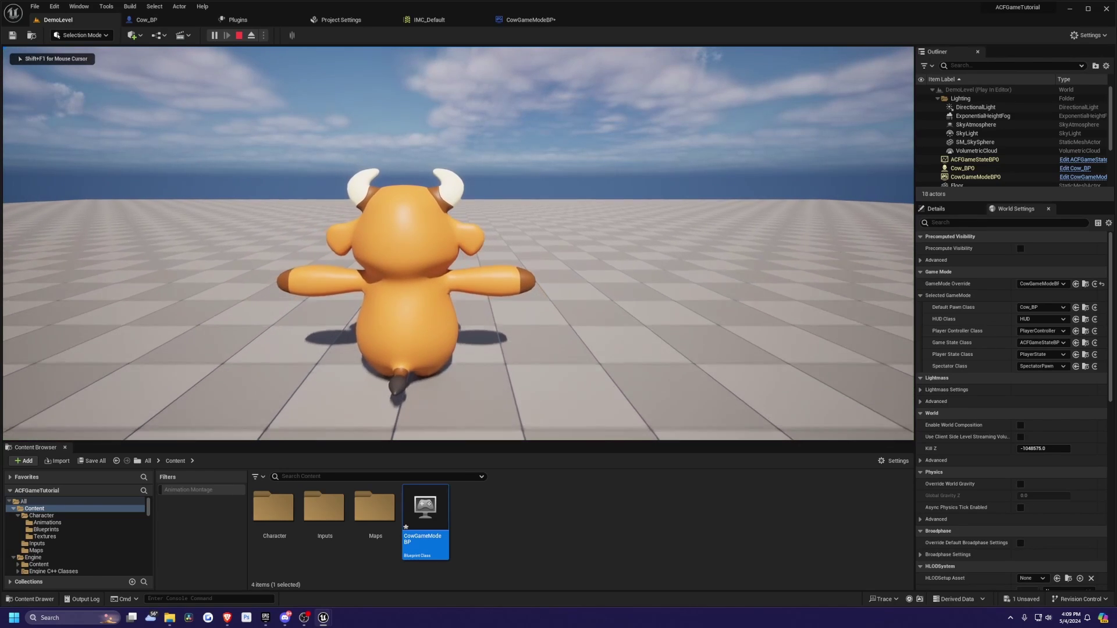
key("Escape")
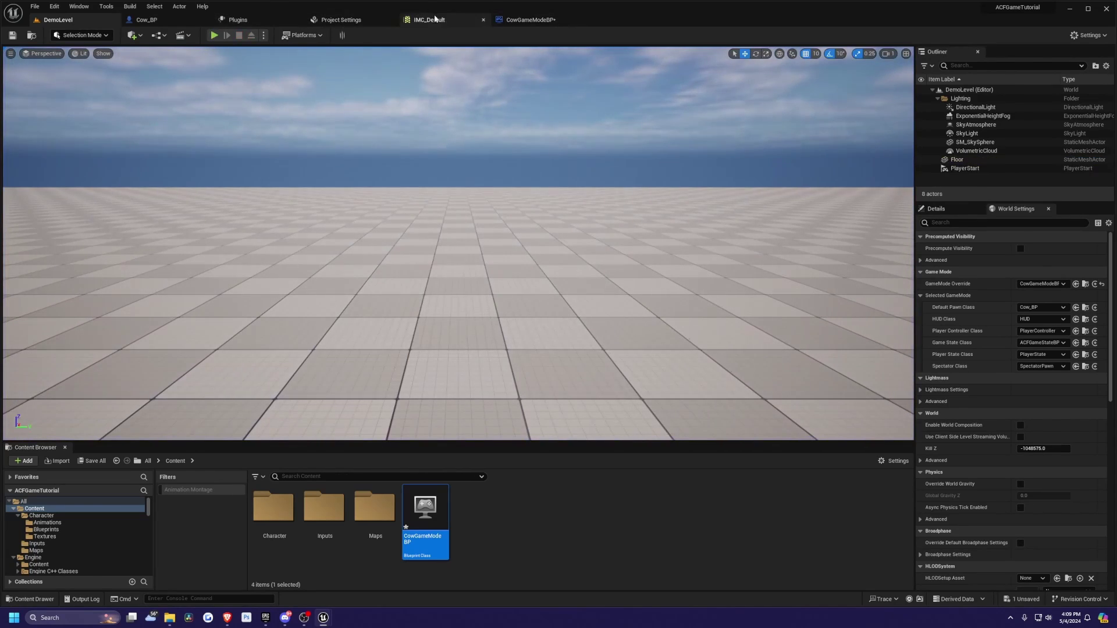
Step: Save CowGameModeBP and add Negate and Swizzle Input Axis Values modifiers to the A key in IMC_Default
left_click(527, 19)
left_click(445, 20)
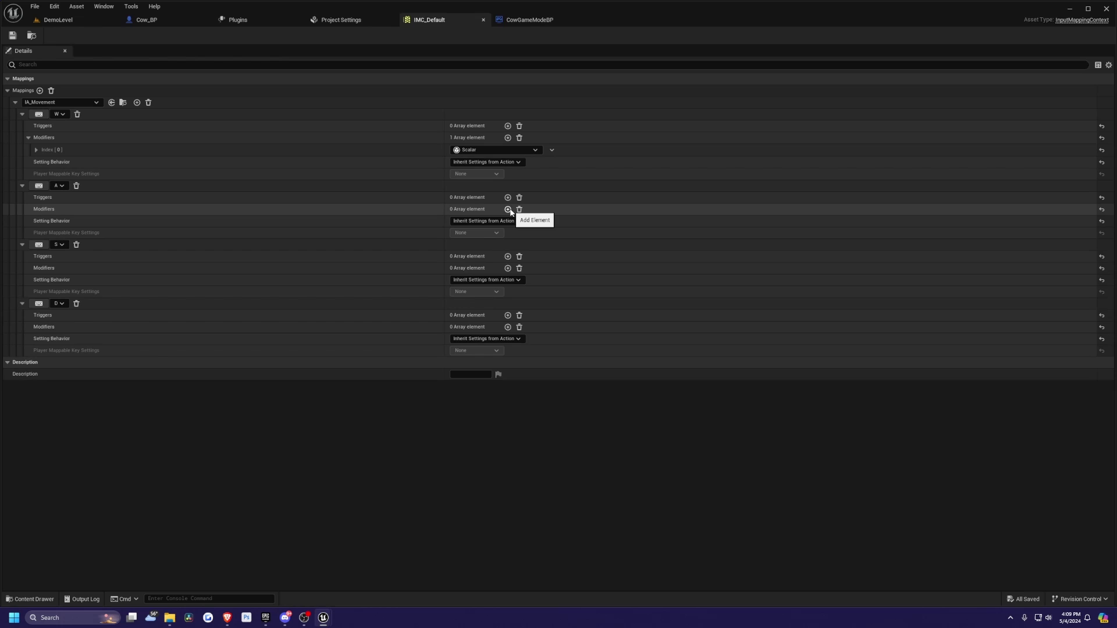
left_click(508, 209)
left_click(483, 221)
left_click(489, 272)
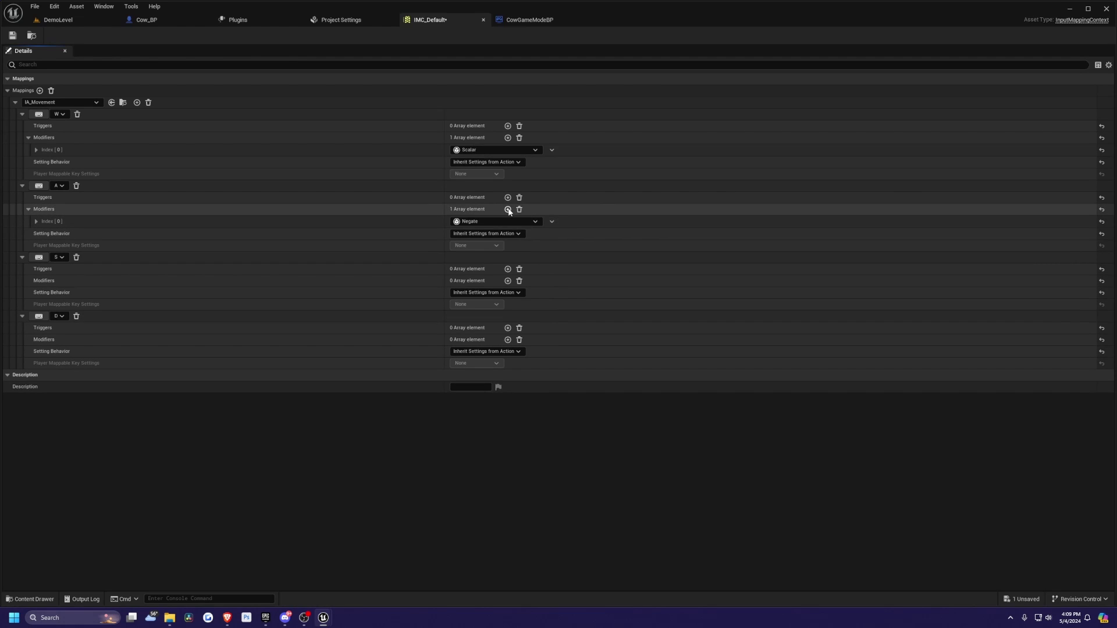
left_click(508, 209)
left_click(479, 234)
type("swi")
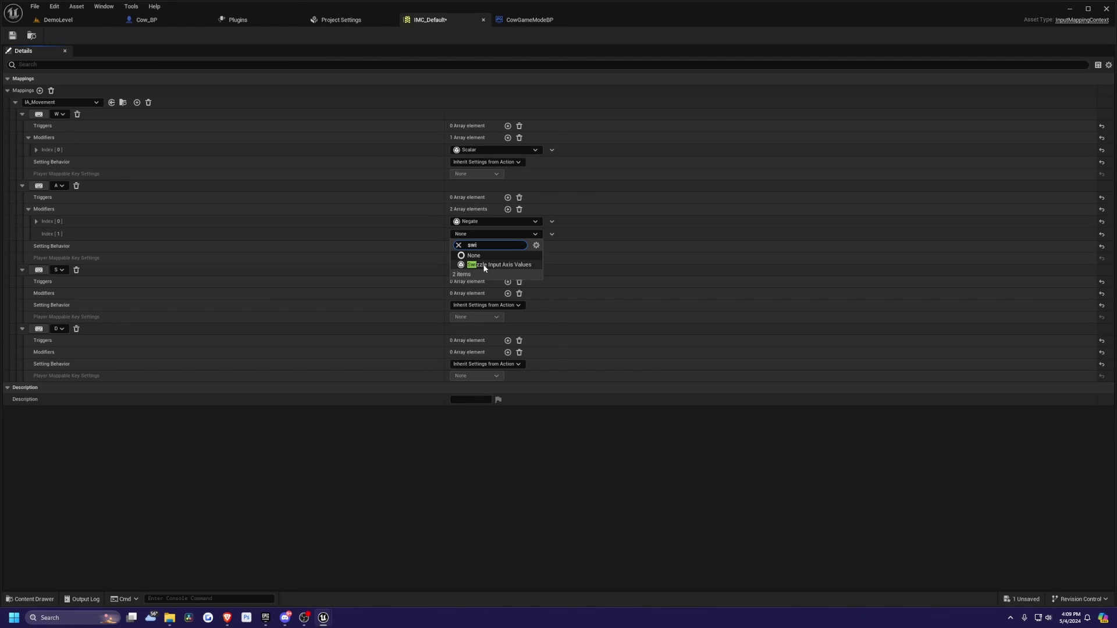
left_click(484, 264)
Step: Give the S key a Negate modifier and the D key a Swizzle Input Axis Values modifier, and save IMC_Default
key("ctrl+s")
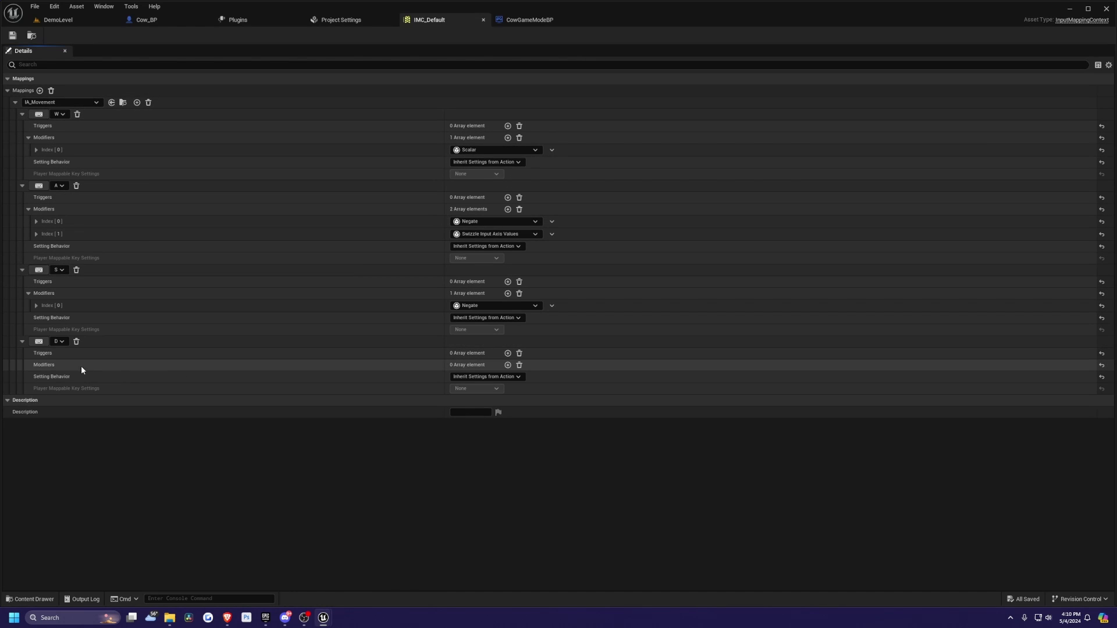
left_click(507, 364)
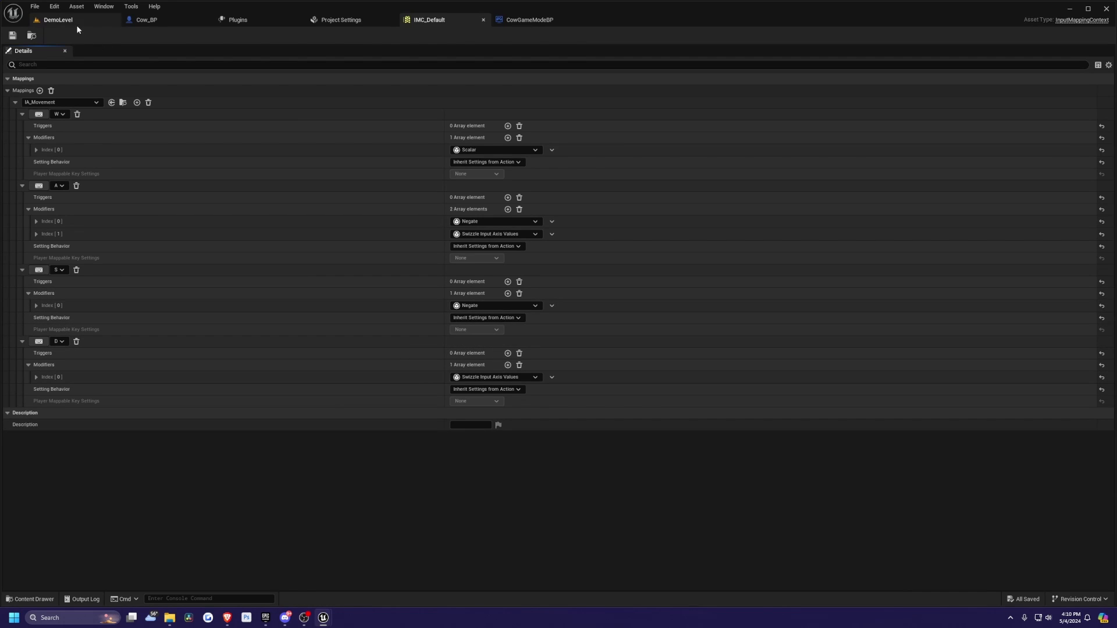
Step: Play-test DemoLevel by walking the bull character forward, backward, left and right, and end the play session
left_click(128, 21)
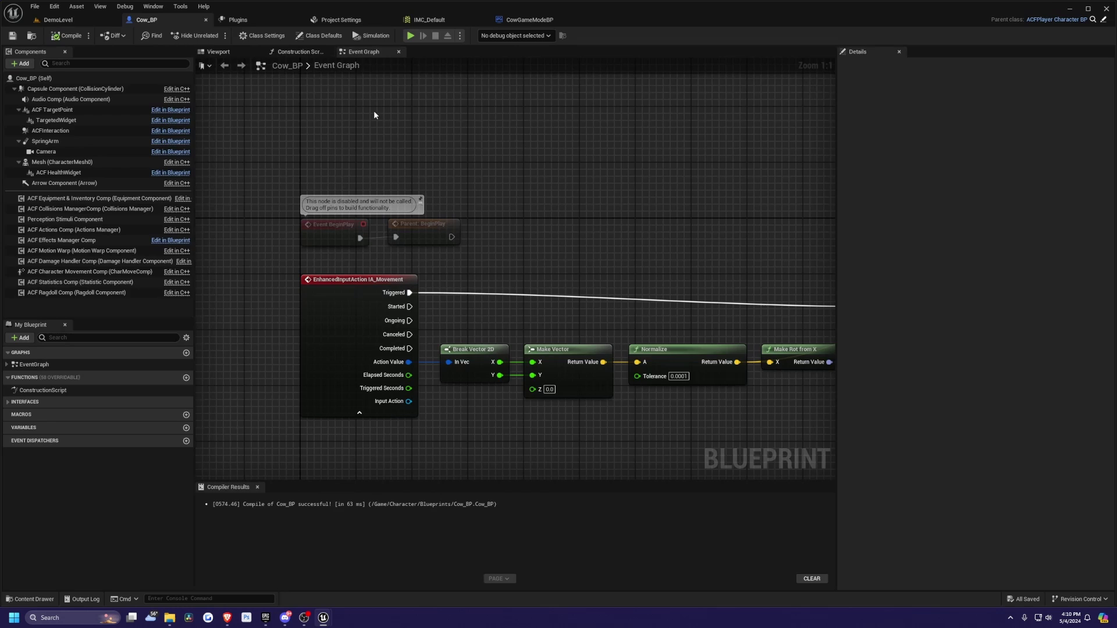
left_click(59, 19)
left_click(214, 36)
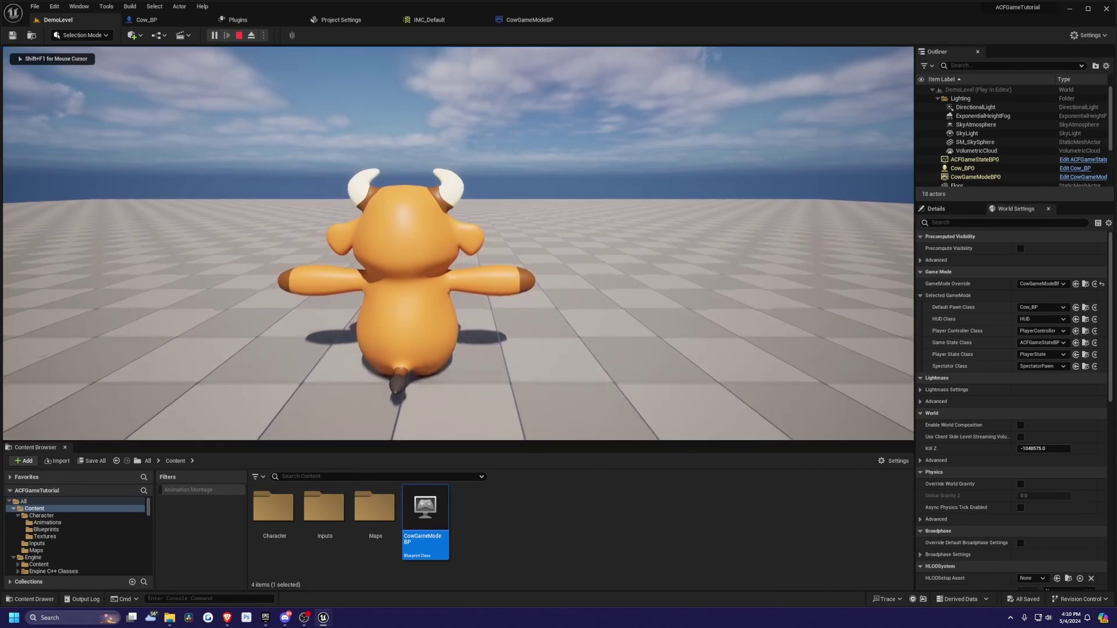
key("d")
key("w")
key("a")
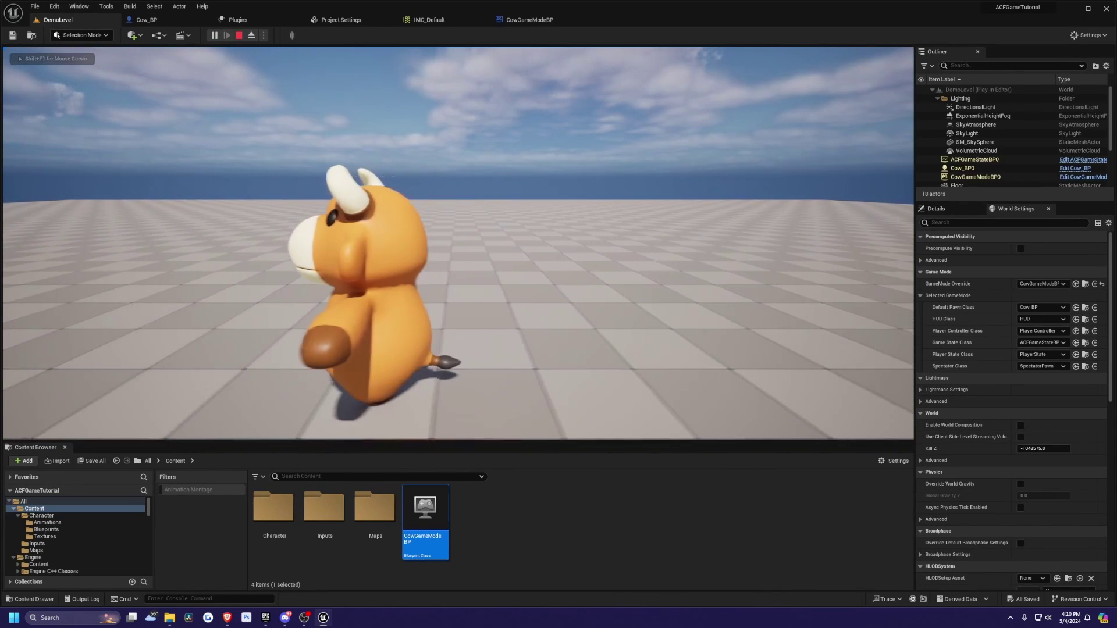
key("s")
key("d")
key("s")
key("a")
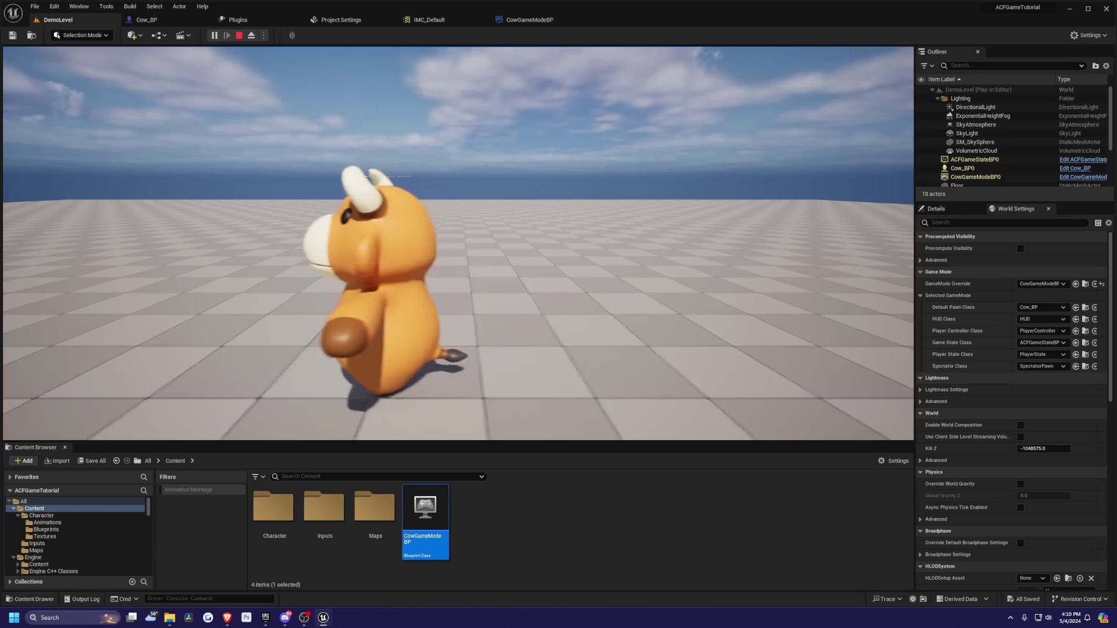
key("d")
key("s")
key("a")
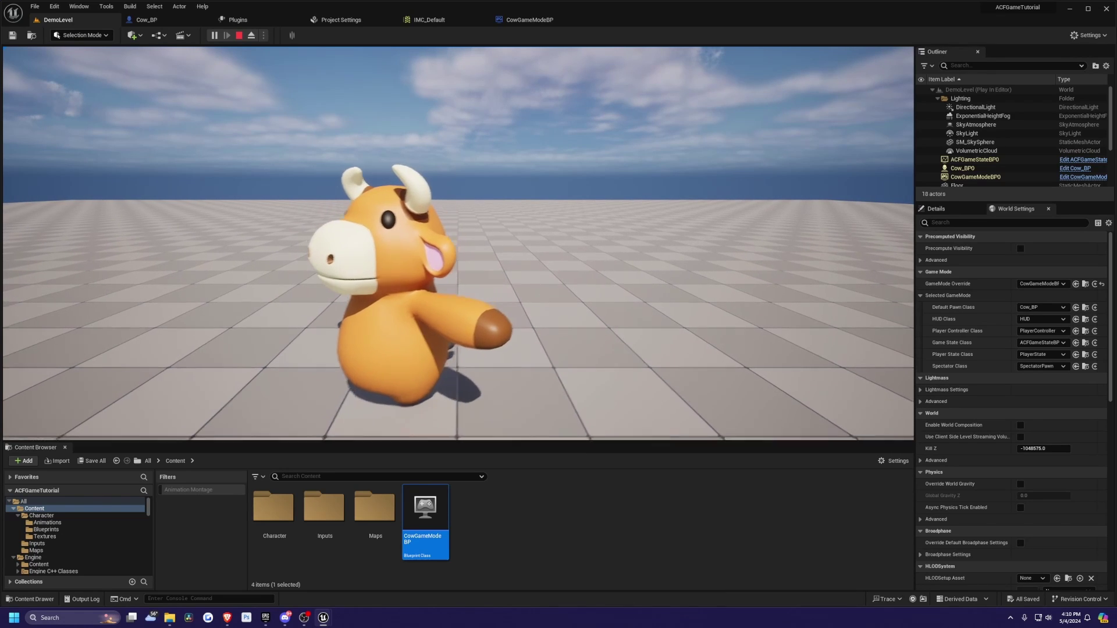
key("a")
key("w")
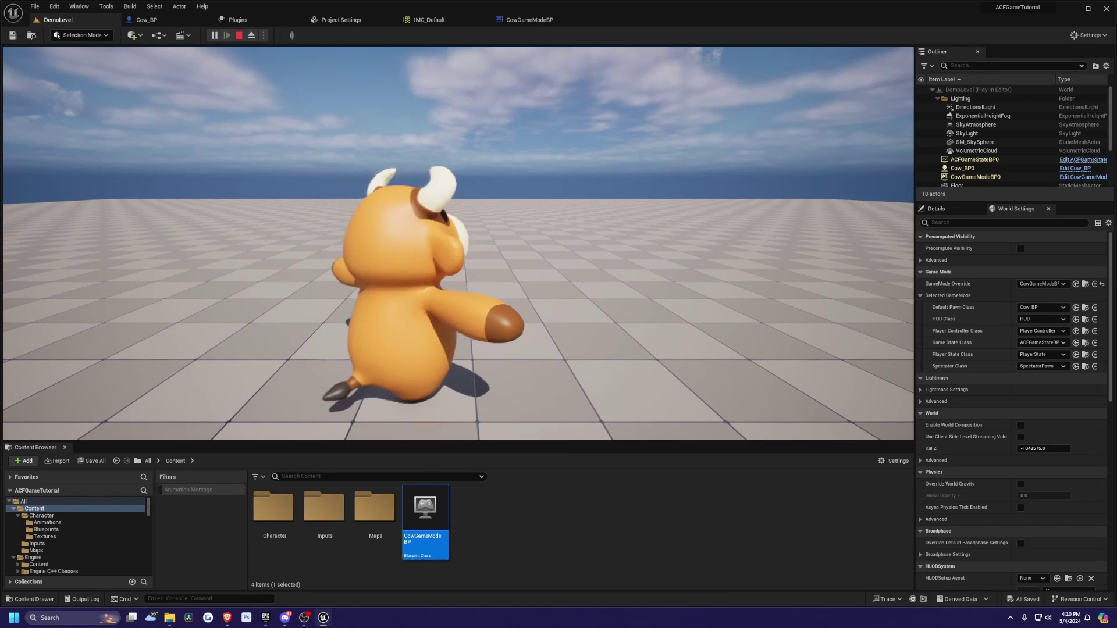
key("w")
key("d")
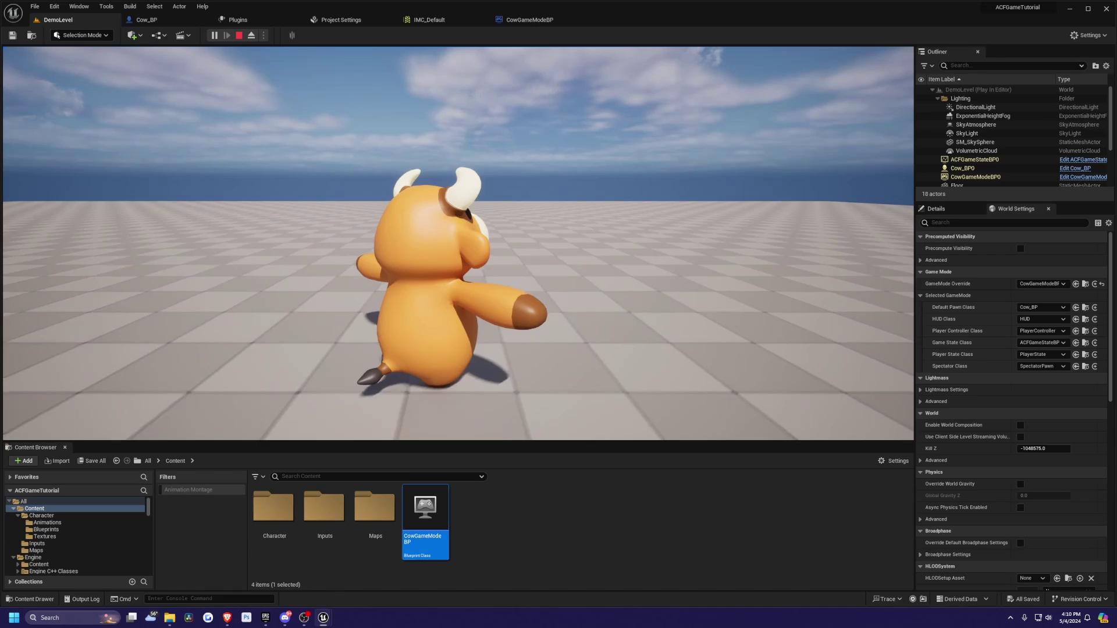
key("s")
key("a")
key("w")
key("d")
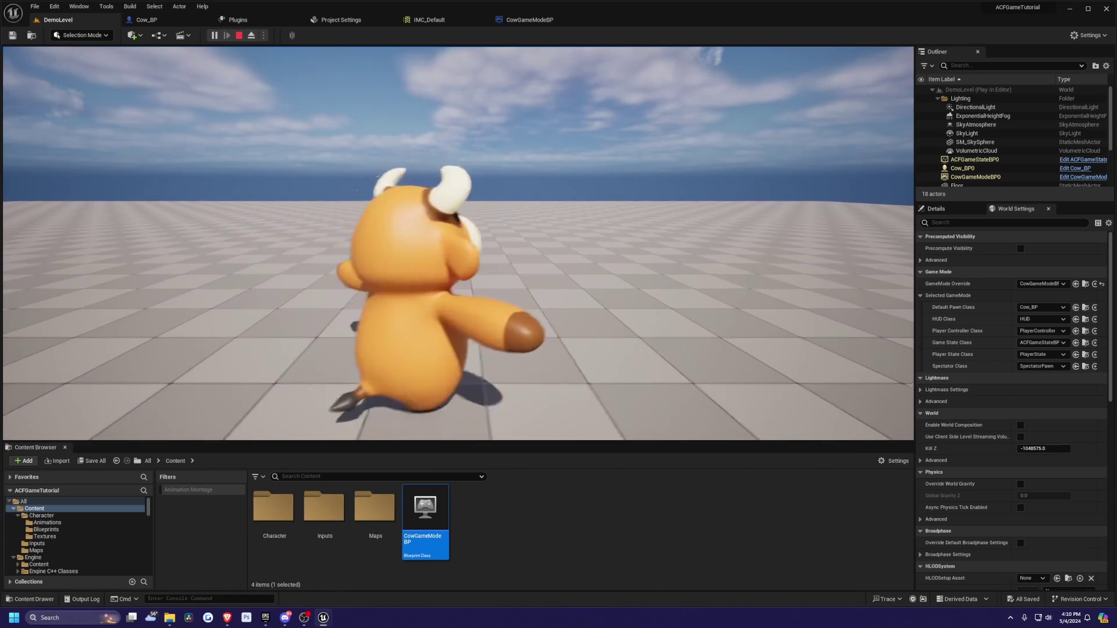
key("d")
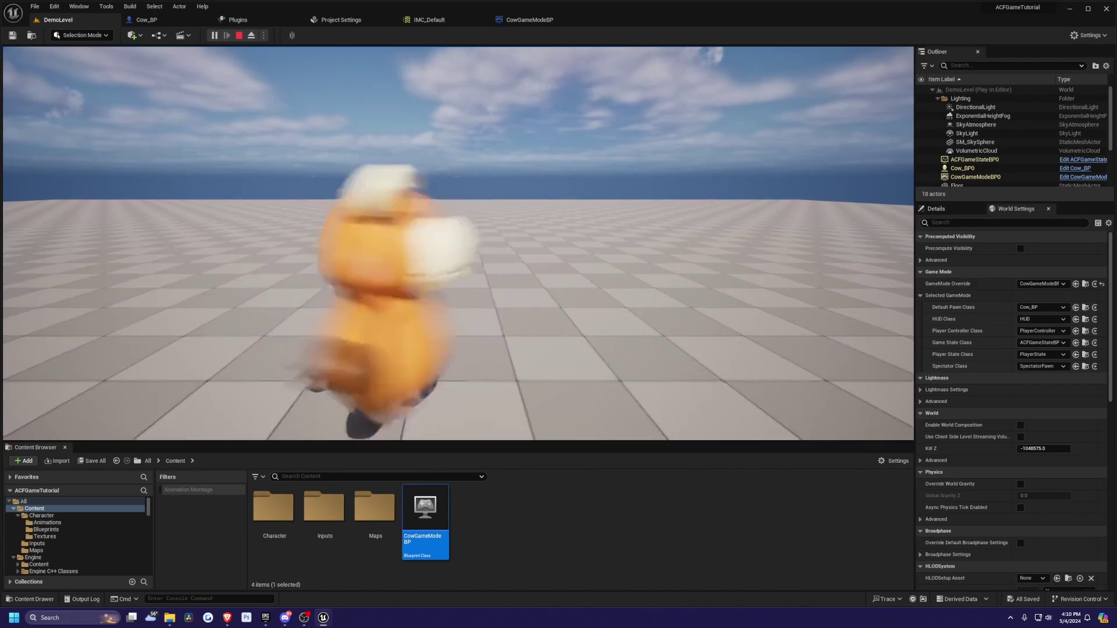
key("a")
key("w")
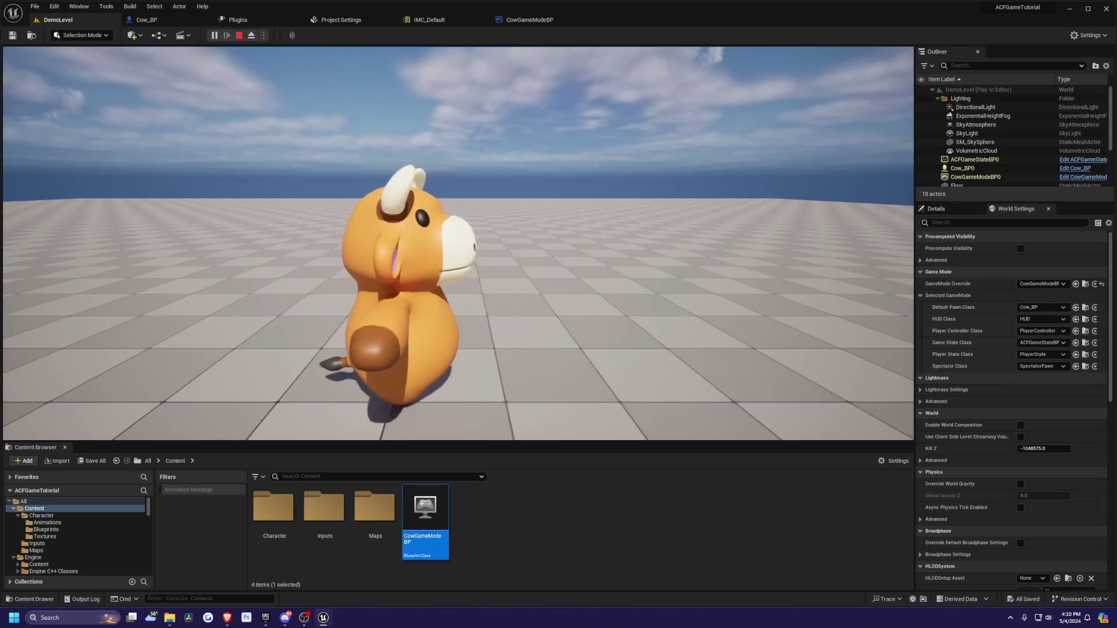
key("Escape")
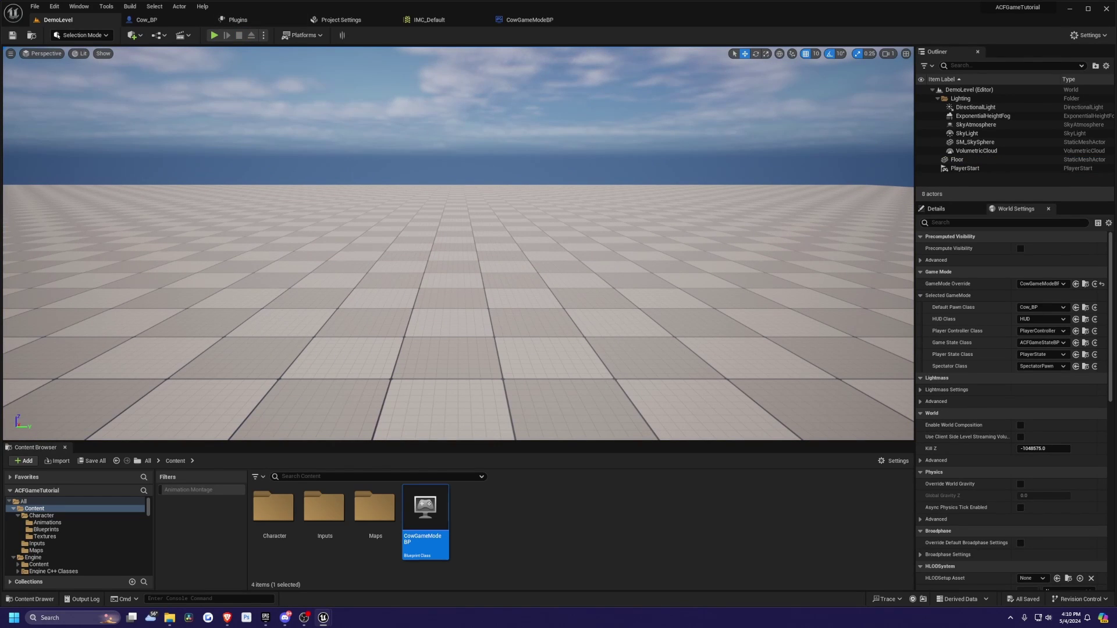
Step: Show Cow_BP's 3D viewport and examine how its SpringArm and Camera components sit behind the bull
left_click(147, 20)
left_click(57, 141)
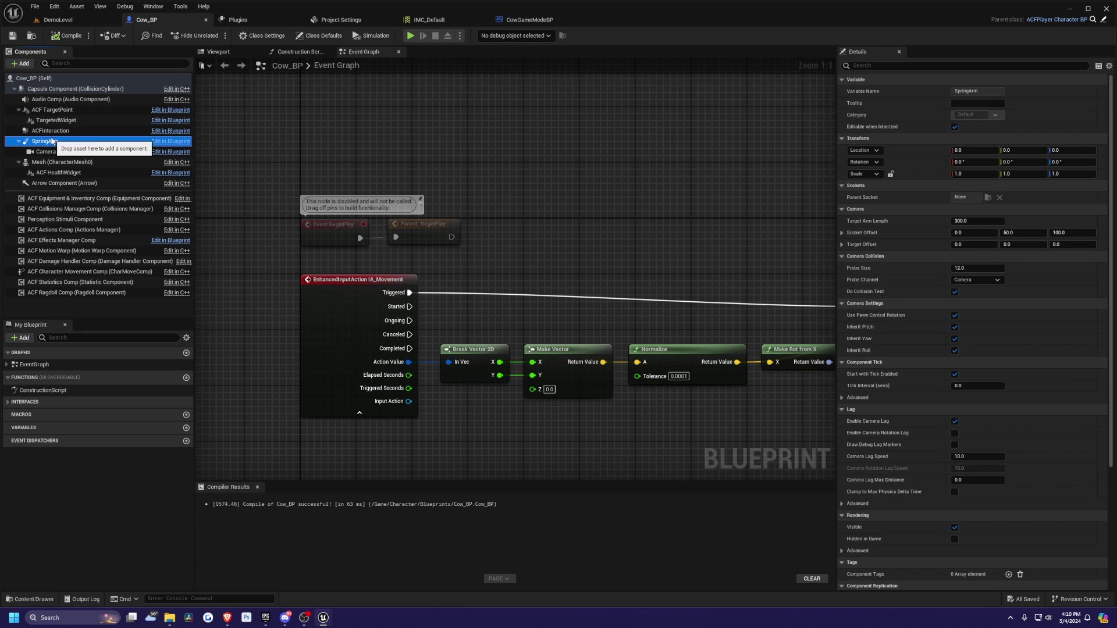
left_click(218, 51)
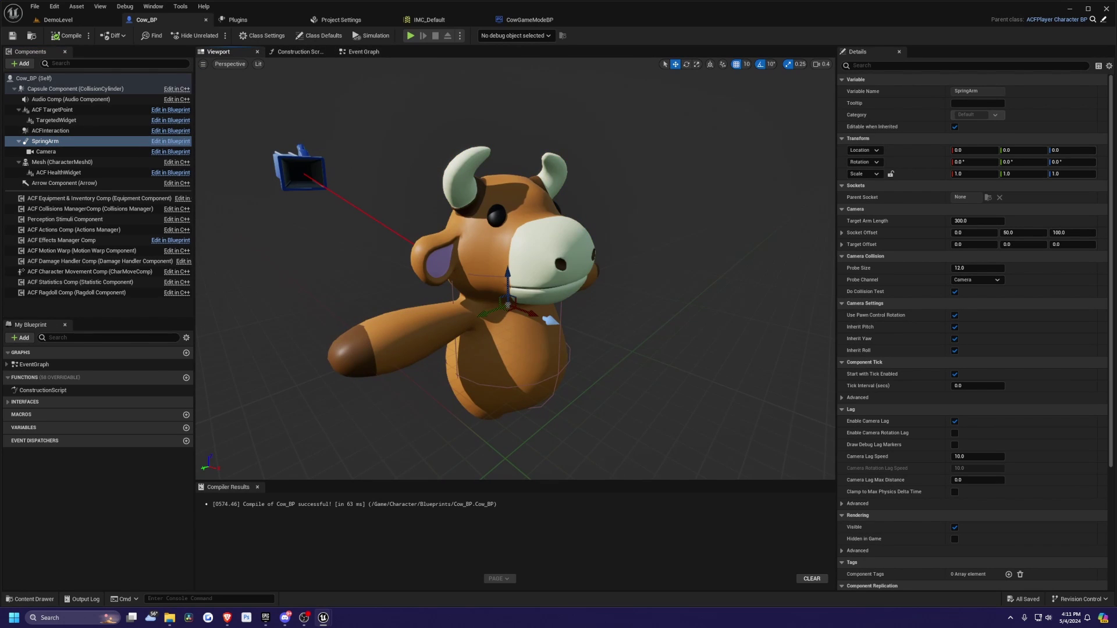
right_click_drag(514, 268, 558, 279)
left_click(49, 151)
left_click(55, 142)
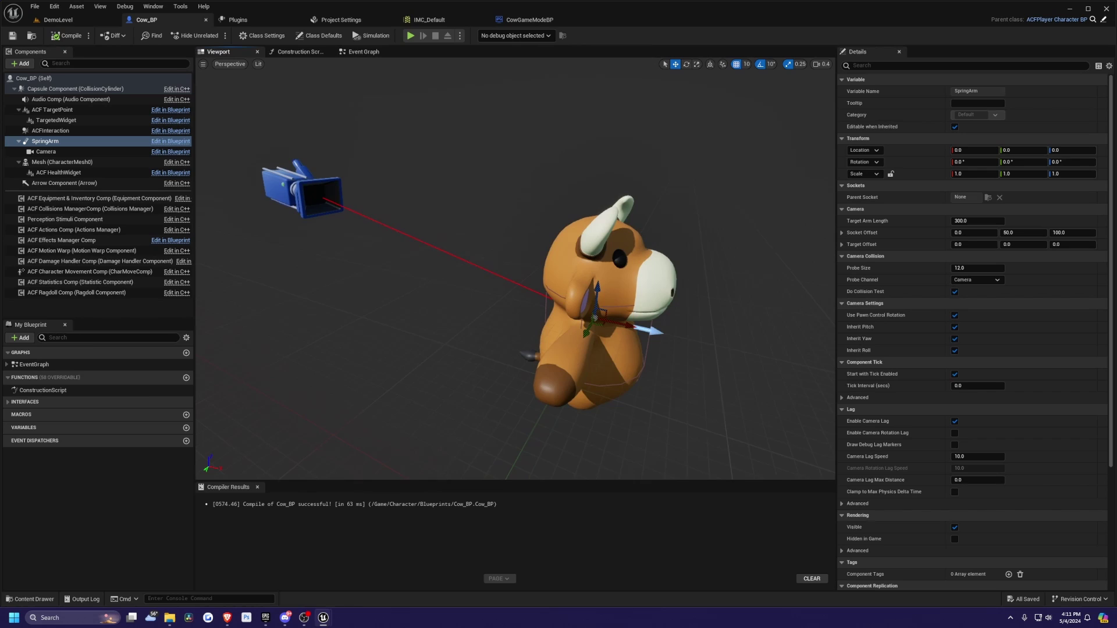
key("e")
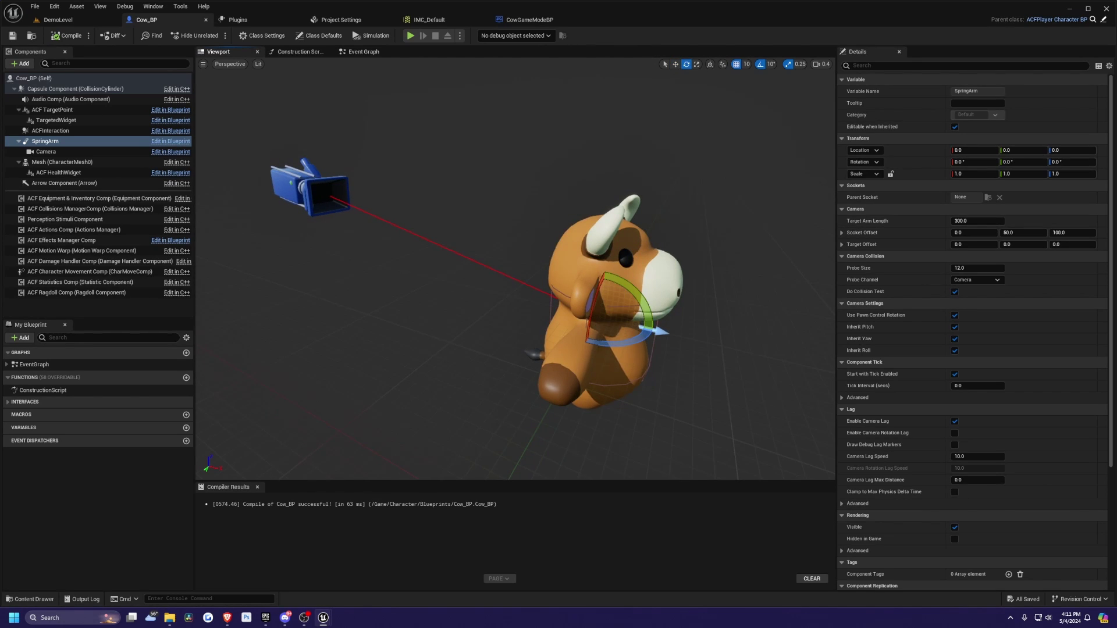
left_click(623, 288)
left_click(330, 195)
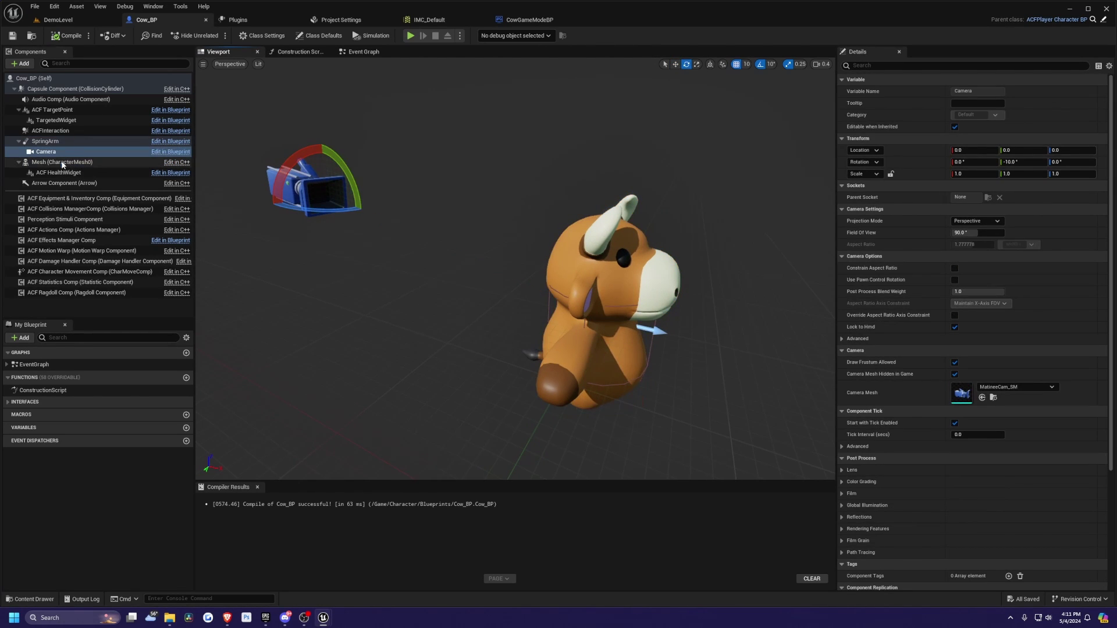
Step: Set the SpringArm's Socket Offset to 0 in Y and 300 in Z, and expand its Socket Offset and Target Offset values
left_click(45, 141)
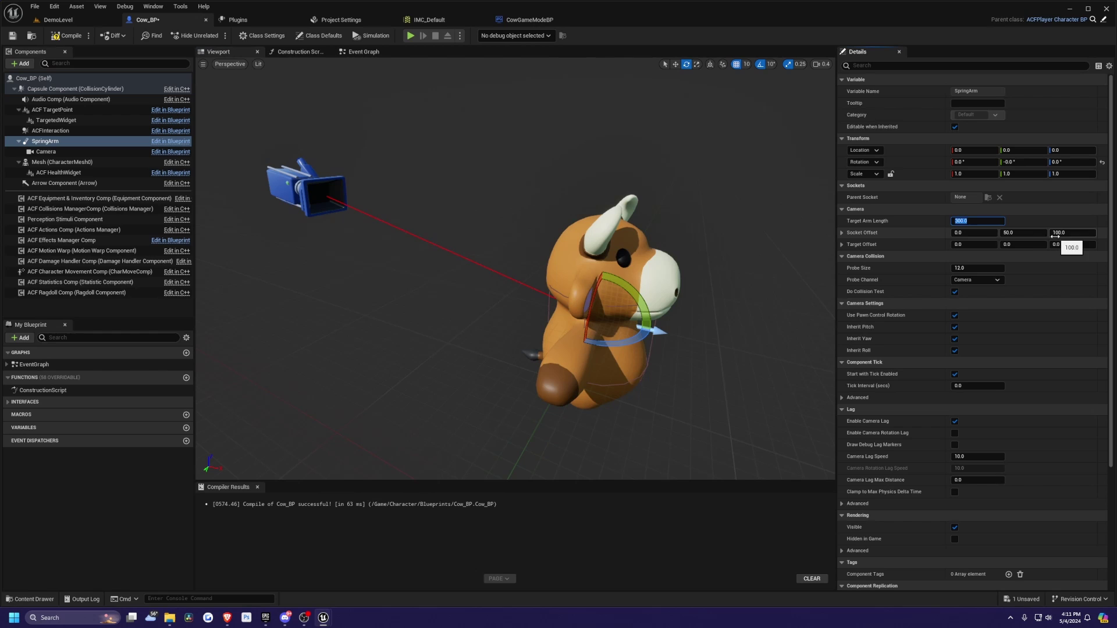
key("Return")
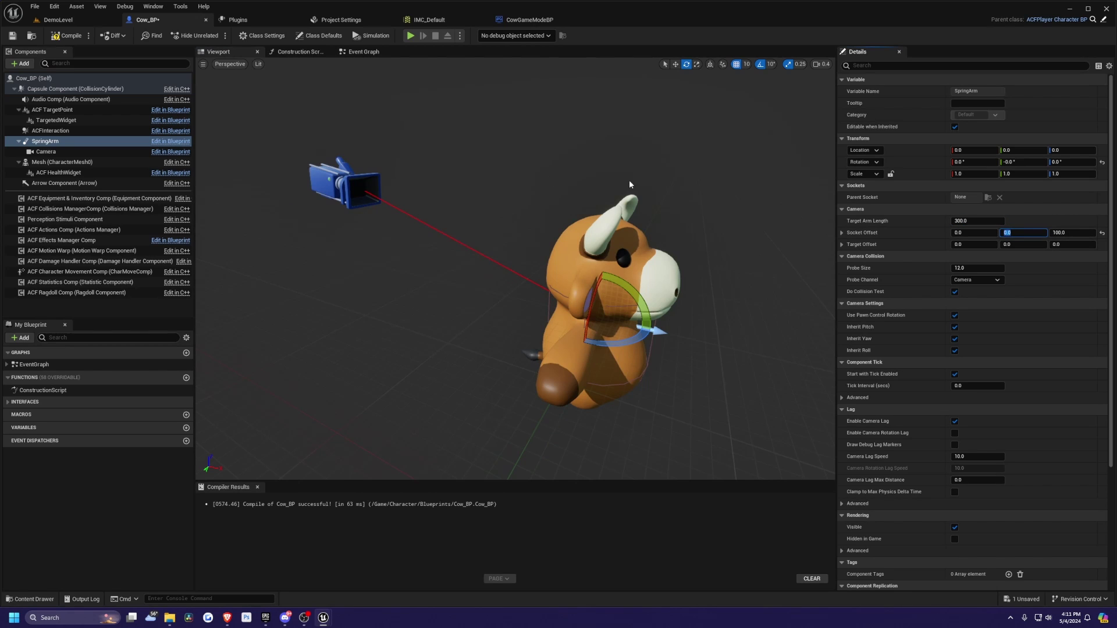
right_click_drag(630, 183, 471, 233)
left_click(1067, 234)
type("300")
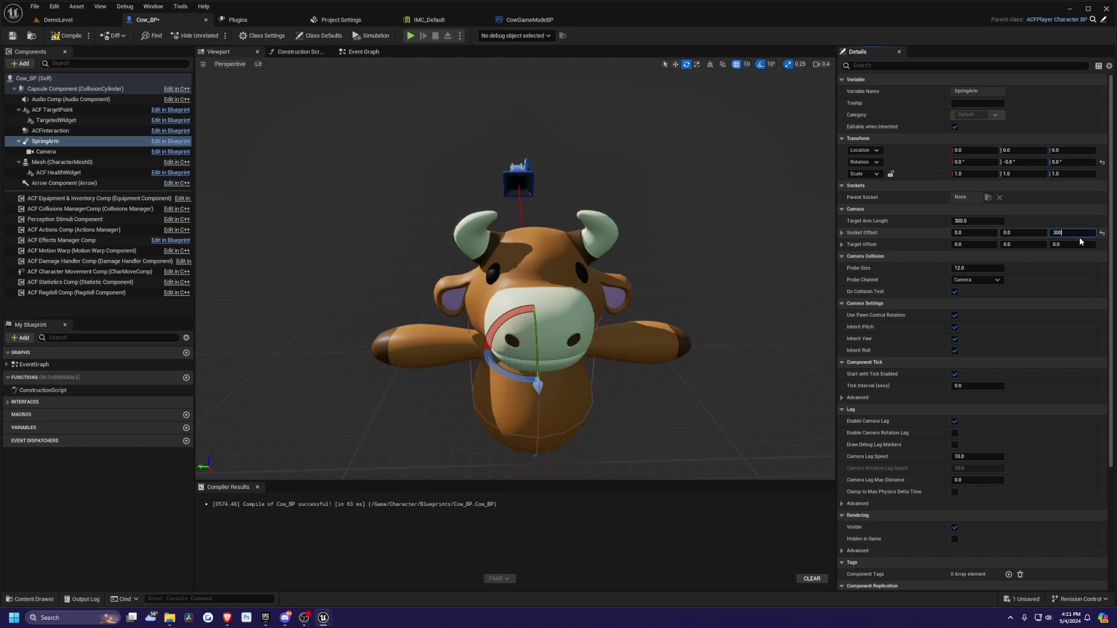
right_click_drag(447, 190, 536, 172)
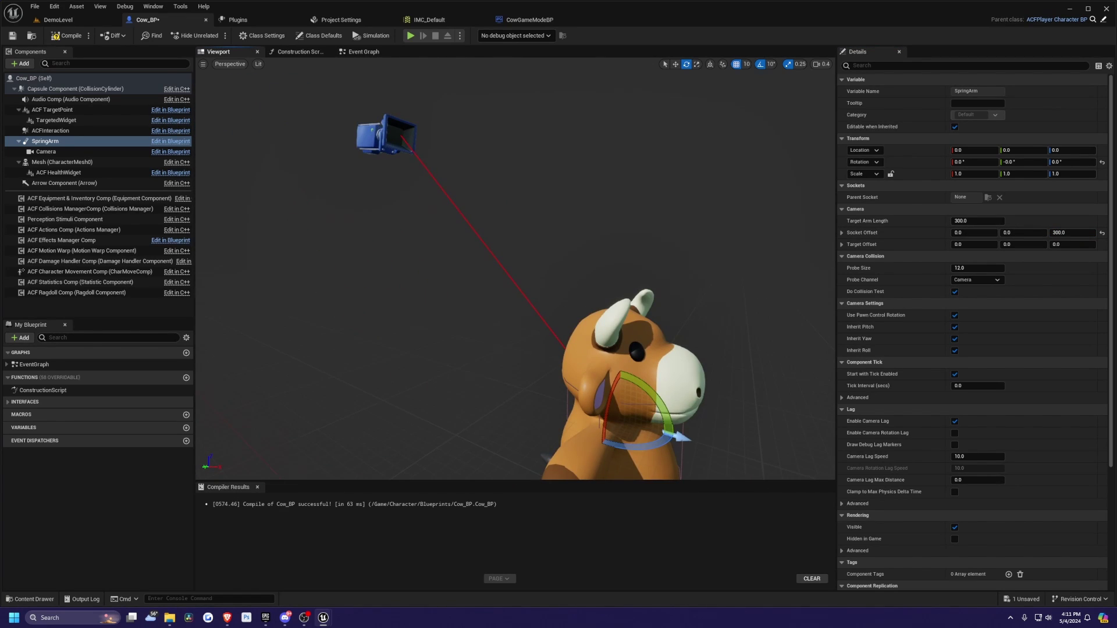
left_click(842, 233)
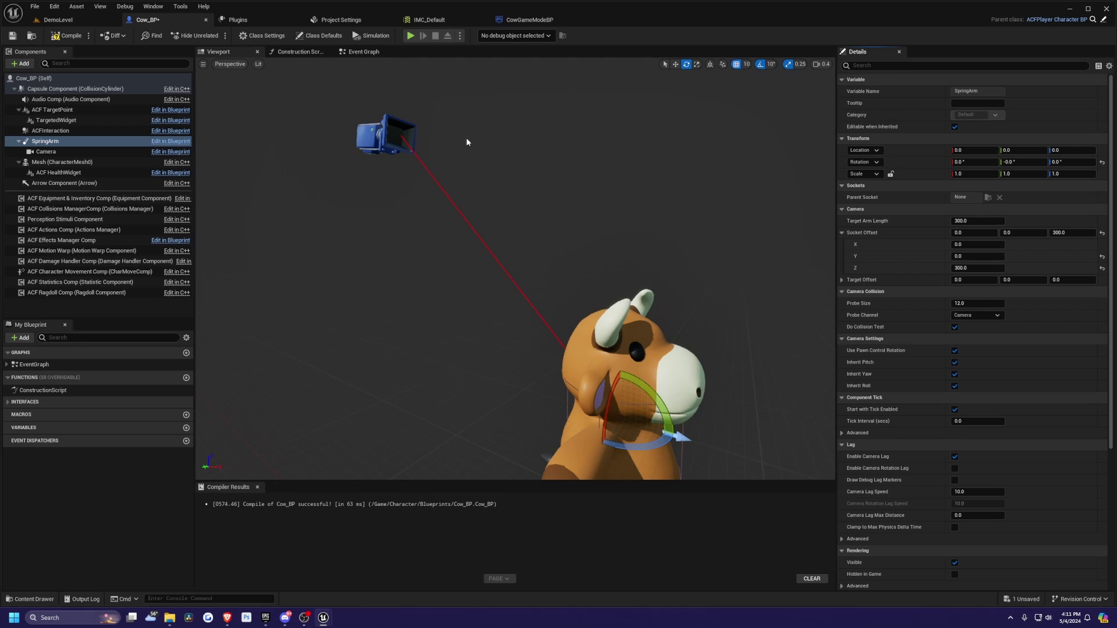
left_click(842, 280)
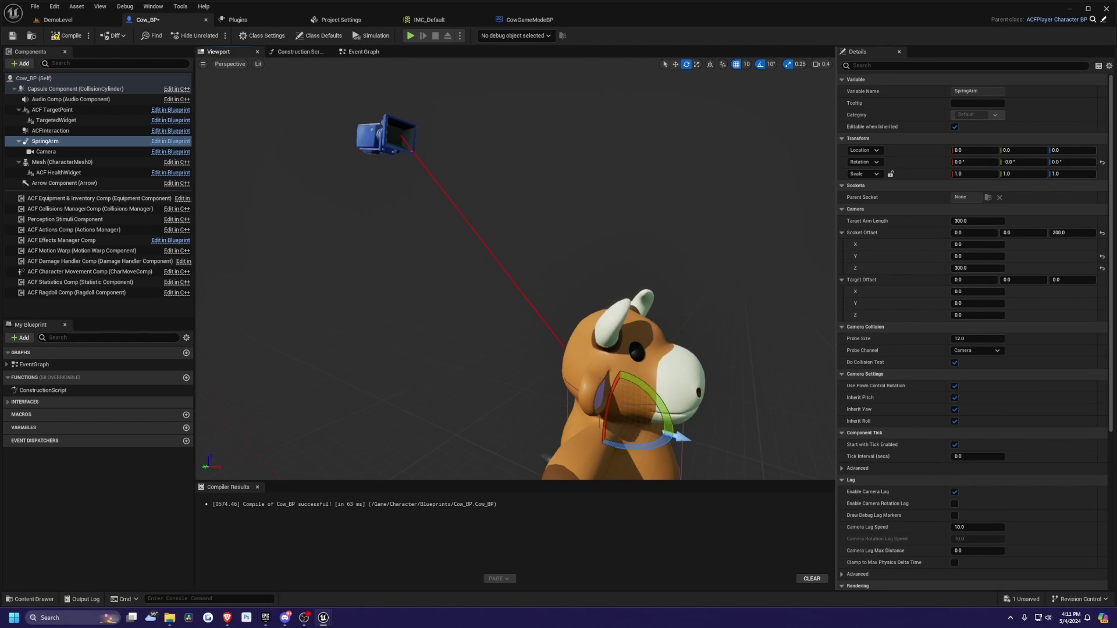
Step: Tilt the Camera component down to a -40° rotation so it faces the bull, and reselect the SpringArm
left_click(375, 128)
mouse_move(435, 134)
left_mouse_down()
mouse_move(428, 165)
mouse_move(435, 135)
left_mouse_up()
left_click_drag(703, 309, 805, 346, "alt")
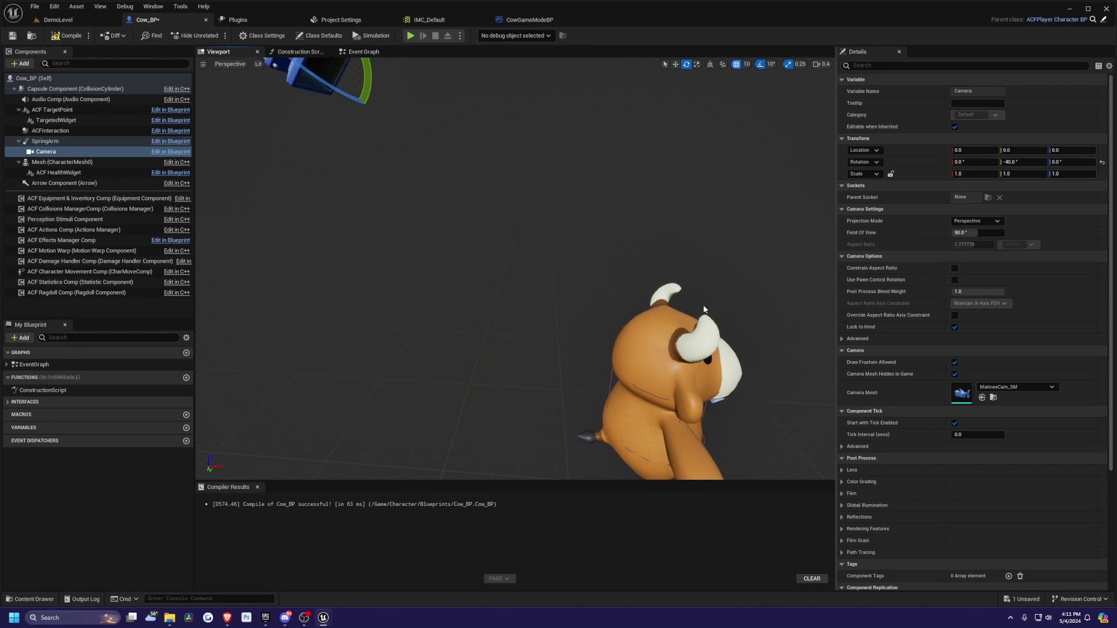
double_click(73, 141)
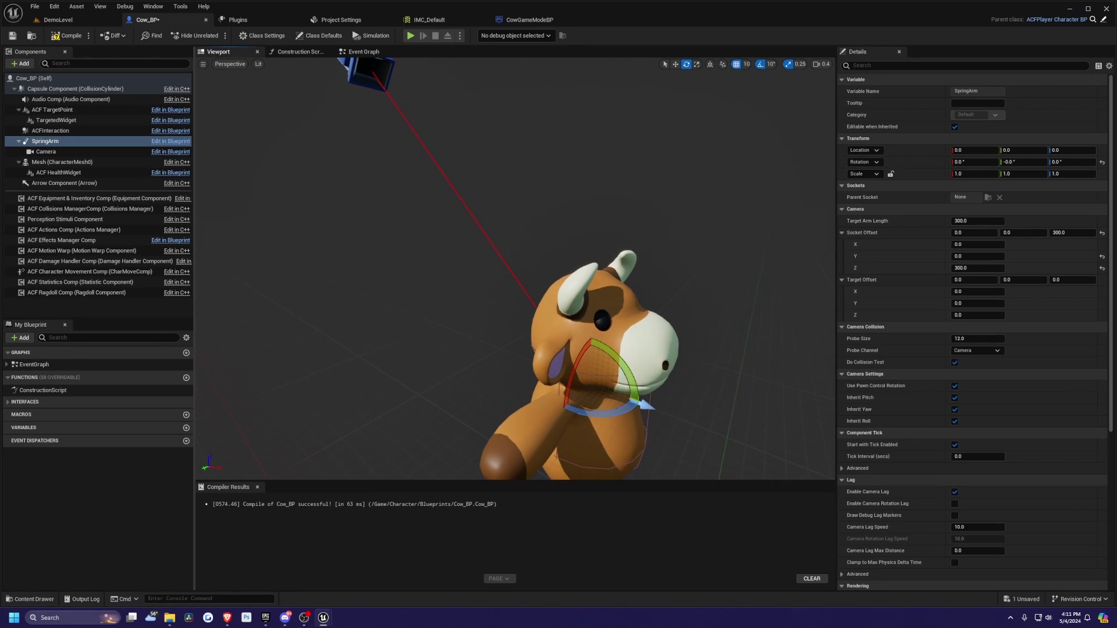
Step: Play-test DemoLevel by moving the bull sideways under the raised camera, and return to Cow_BP
left_click(58, 19)
left_click(213, 36)
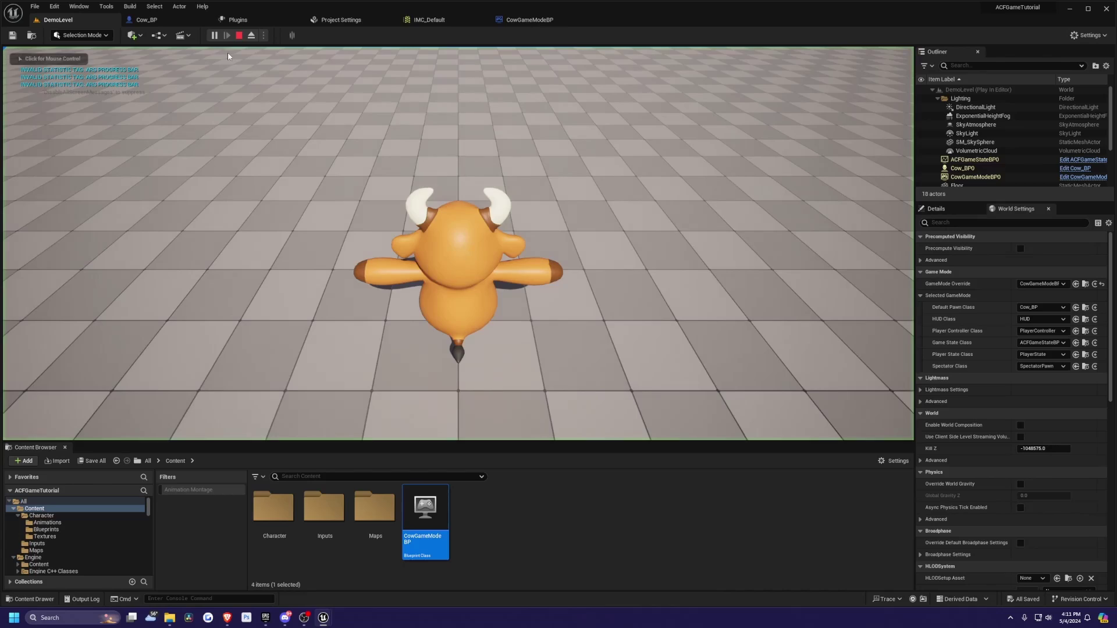
key("d")
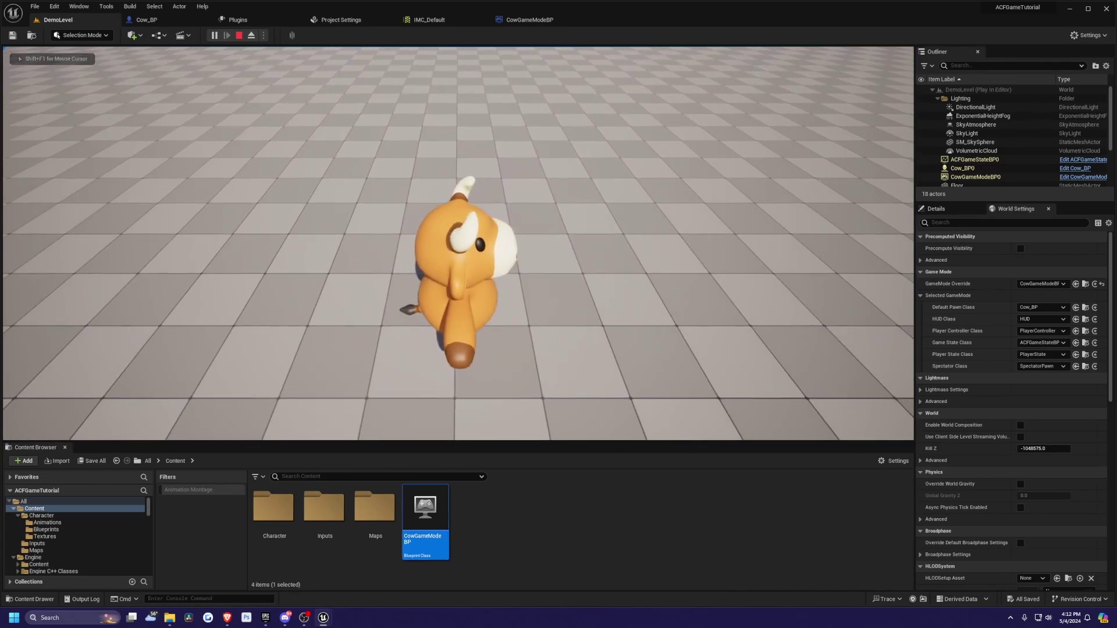
key("F11")
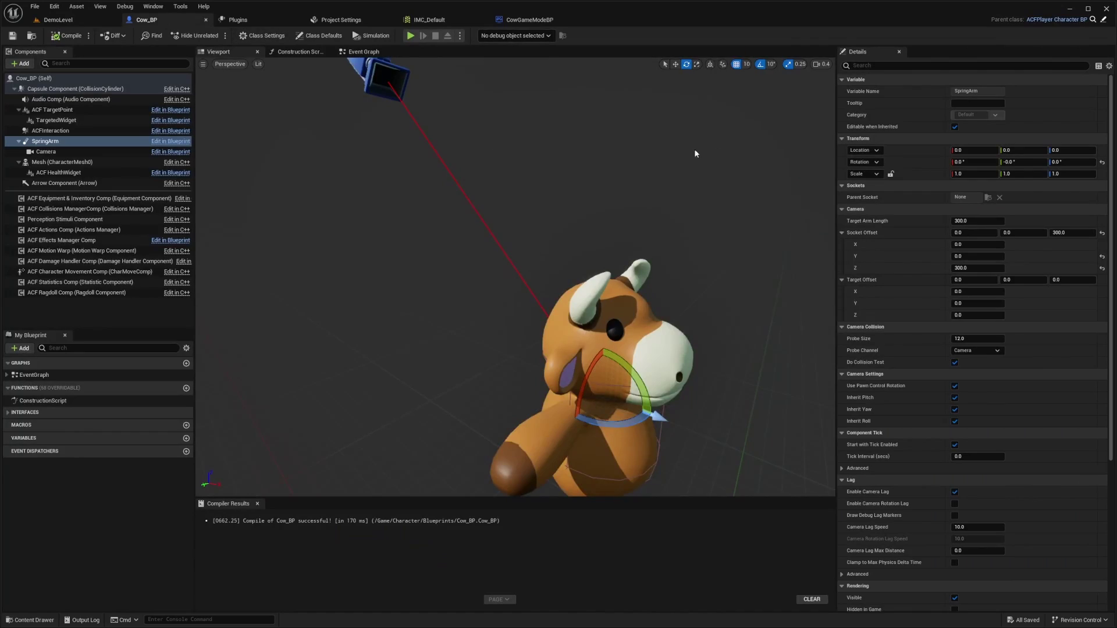
Step: Lock the scale proportions of the character mesh and set its scale to 0.5
left_click(62, 162)
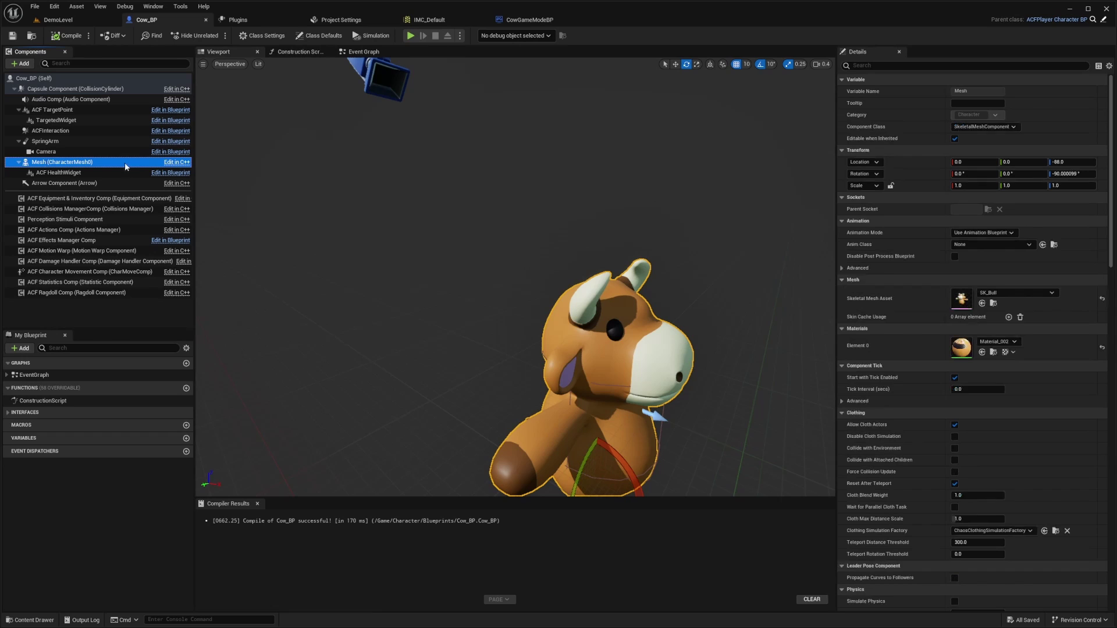
left_click(890, 185)
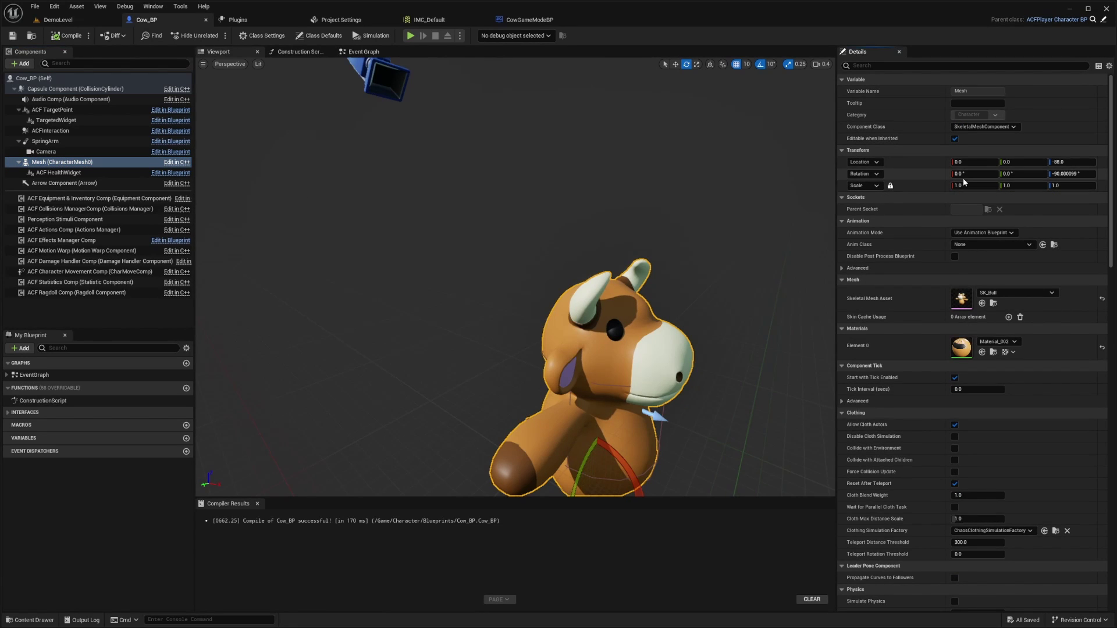
type("0.5")
key("Return")
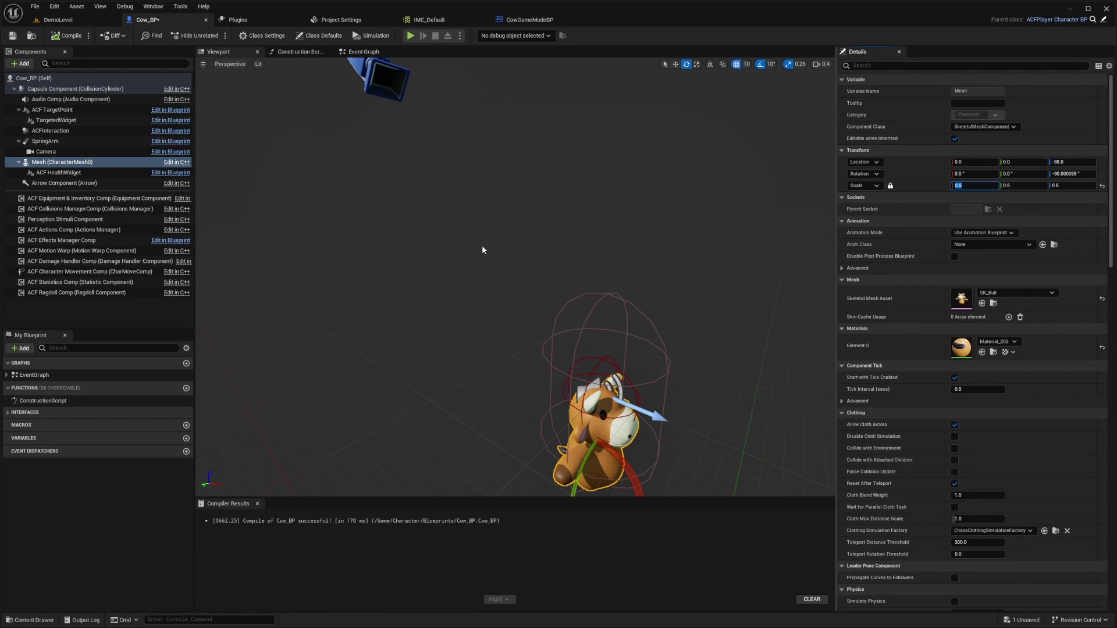
Step: Set the Capsule Half Height of Cow_BP's collision capsule to 50
right_click_drag(515, 277, 524, 238)
key("w")
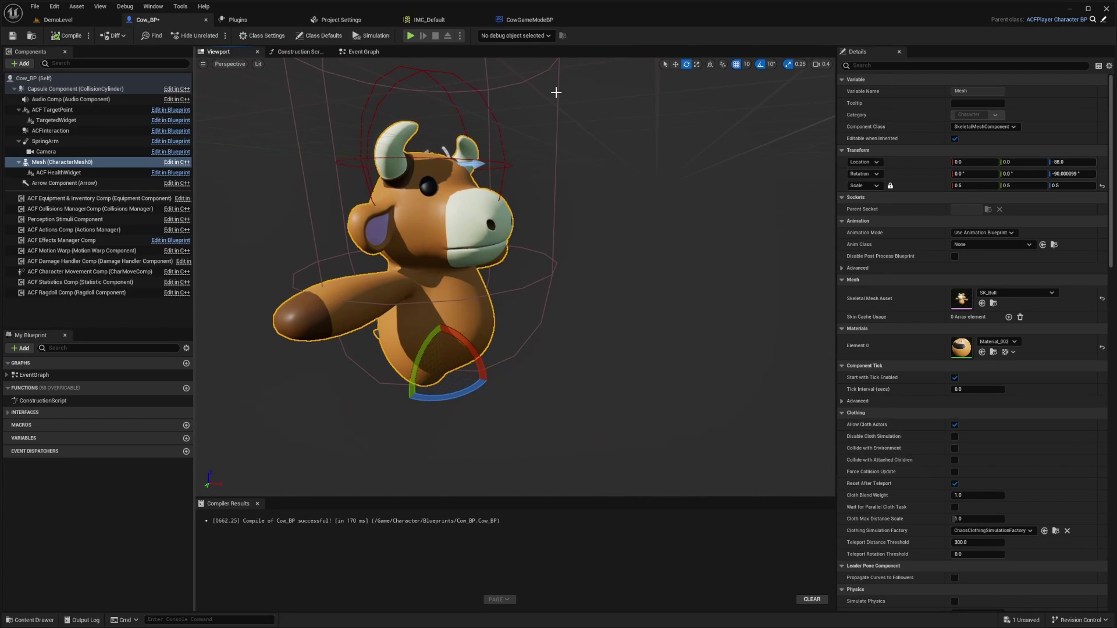
left_click(556, 93)
key("s")
right_click_drag(561, 142, 561, 165)
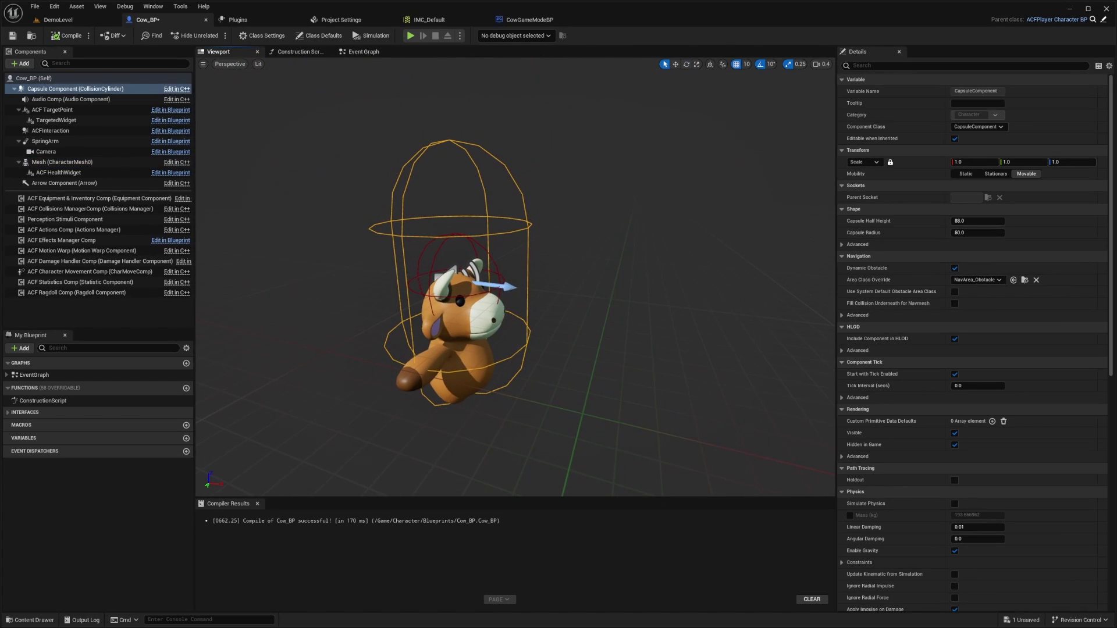
left_click(978, 218)
type("50")
key("Return")
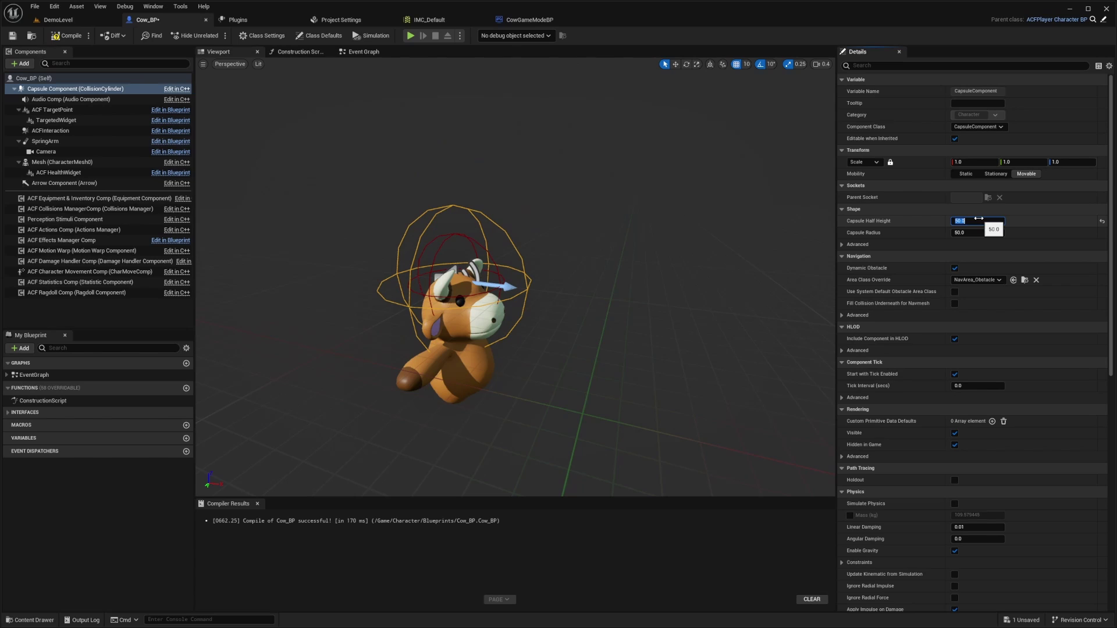
Step: Scale the ACFInteraction sphere uniformly to 1.5 and select the bull's character mesh
left_click(473, 272)
key("r")
left_click_drag(456, 283, 483, 256)
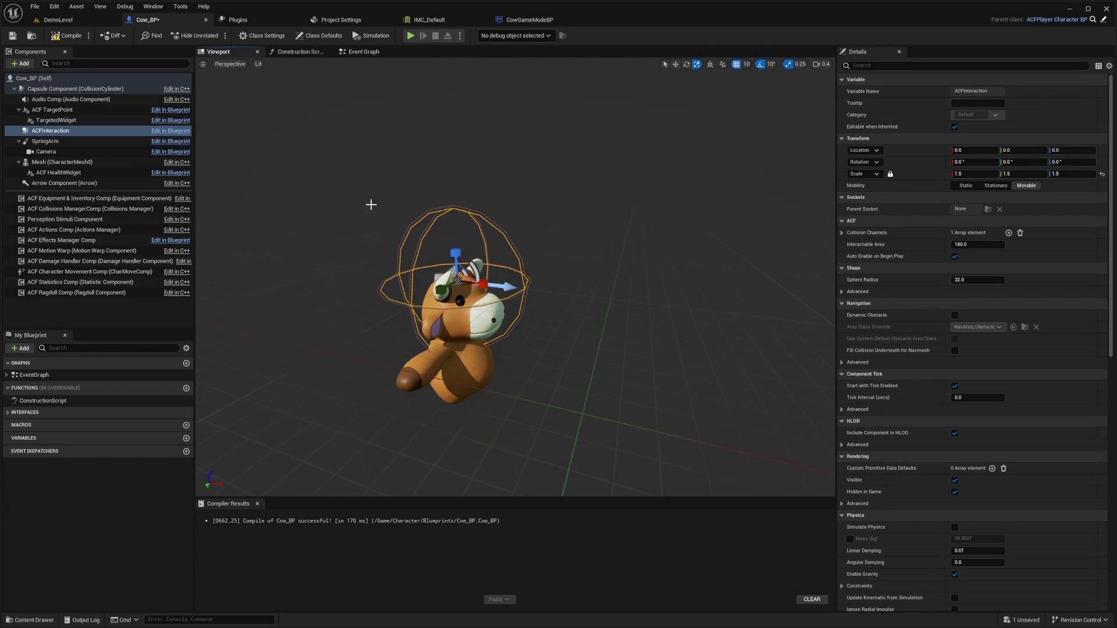
left_click(454, 298)
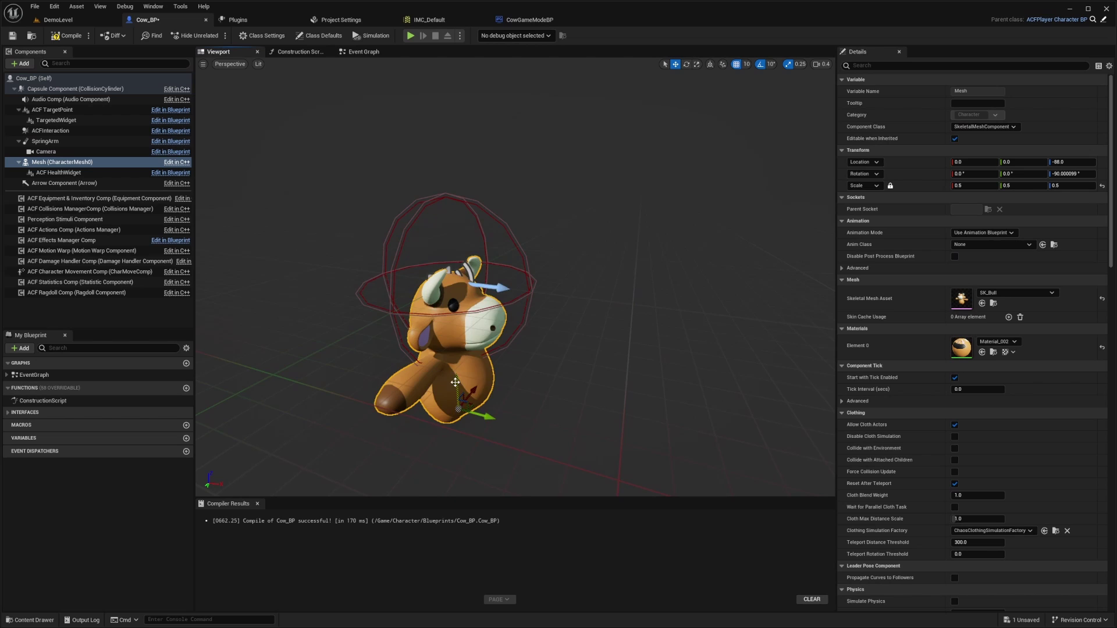
Step: Raise the bull's character mesh to a Z location of -48 and save Cow_BP
right_click_drag(515, 276, 515, 227)
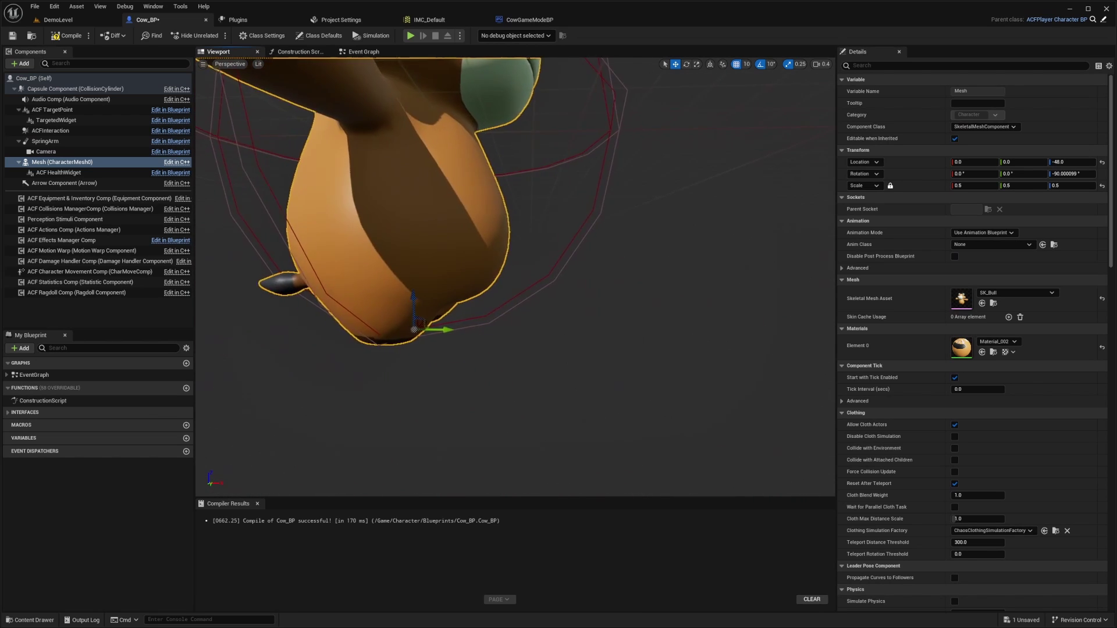
right_click_drag(415, 342, 482, 342)
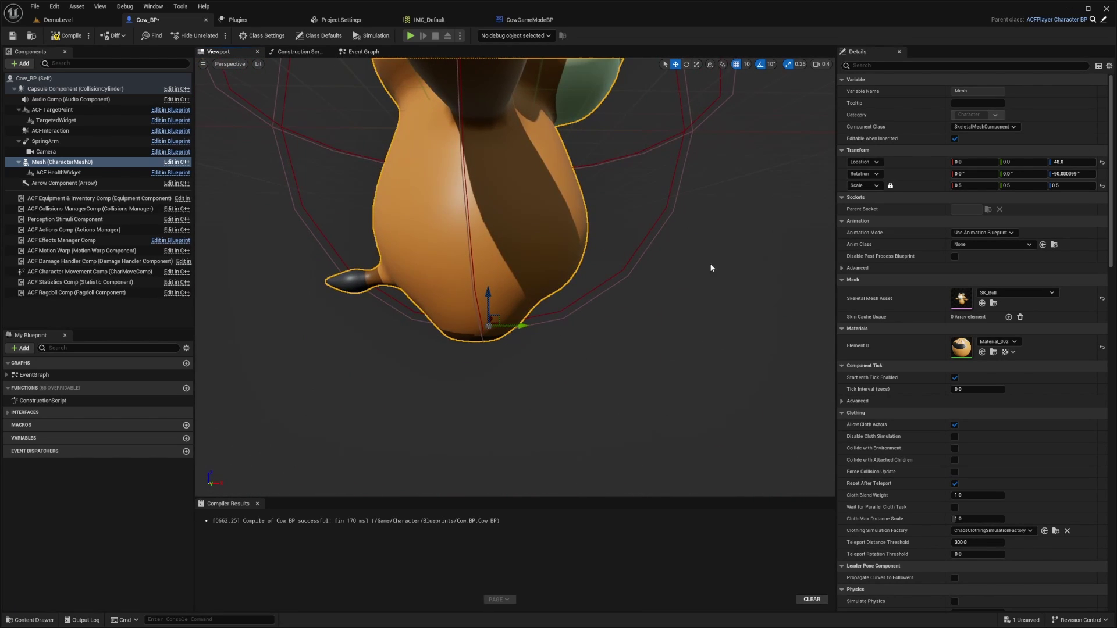
key("ctrl+s")
Step: Play-test DemoLevel full screen by moving the bull forward, backward and sideways, and exit the play session
left_click(56, 19)
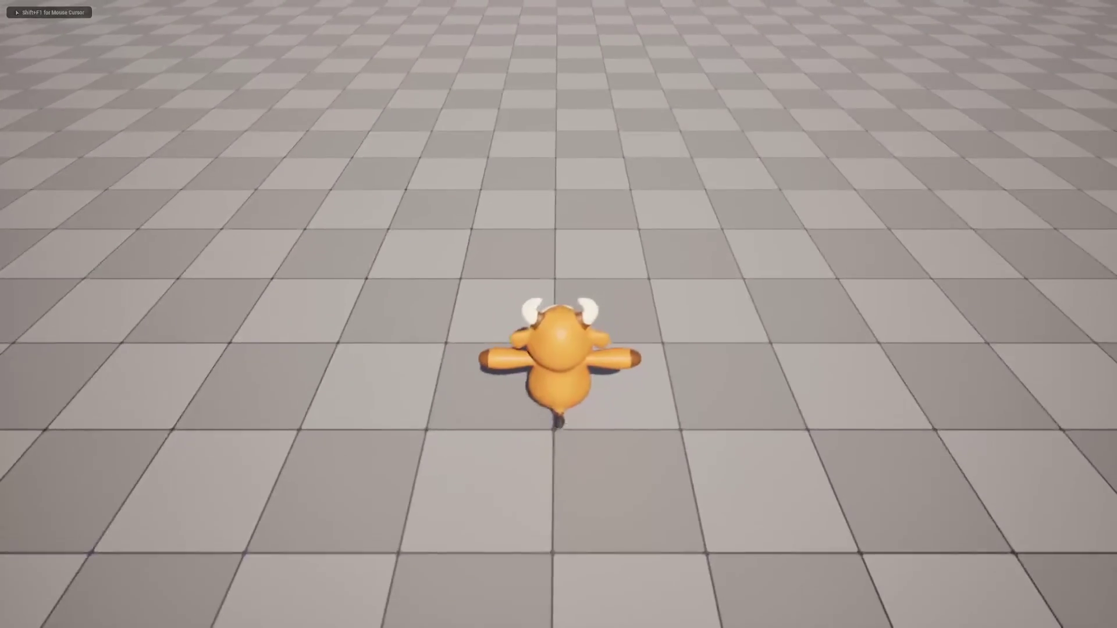
key("d")
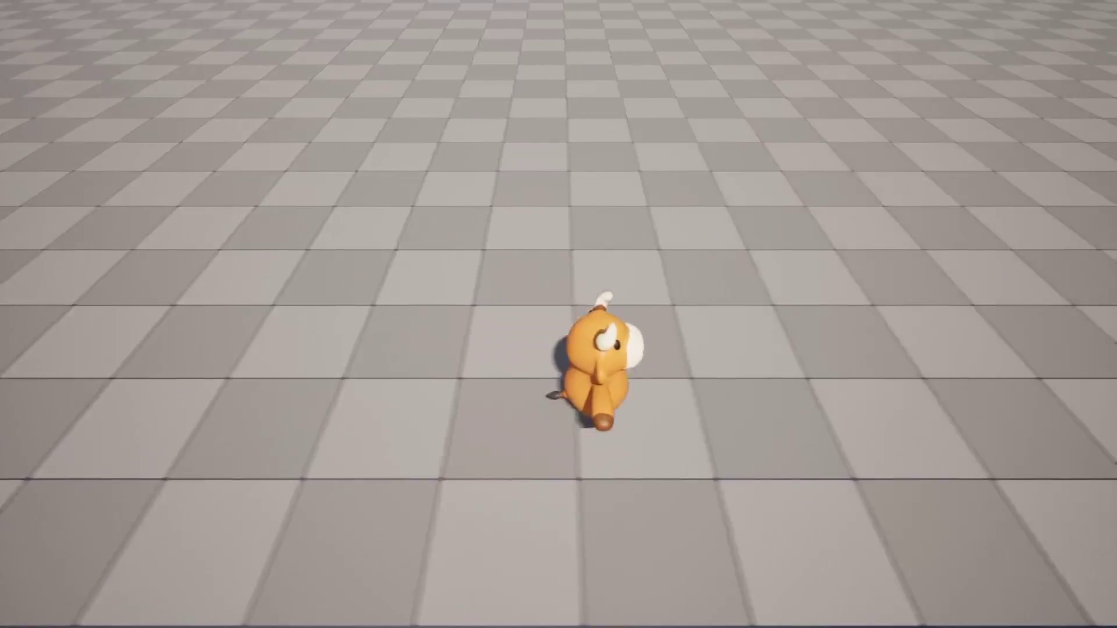
key("s")
key("a")
key("w")
key("d")
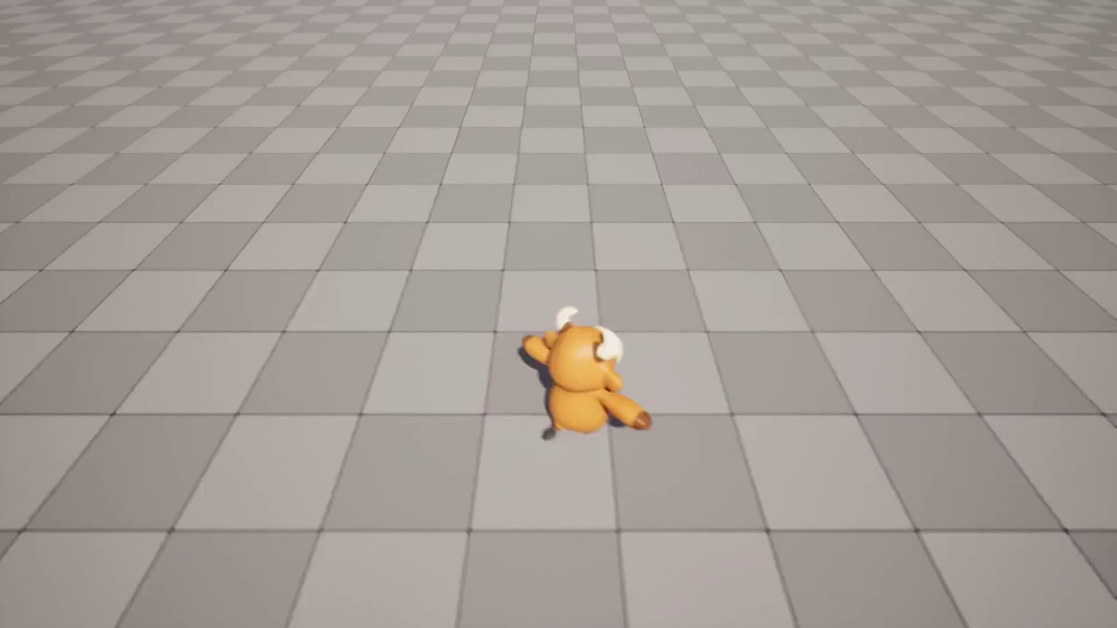
key("a")
key("s")
key("w")
key("d")
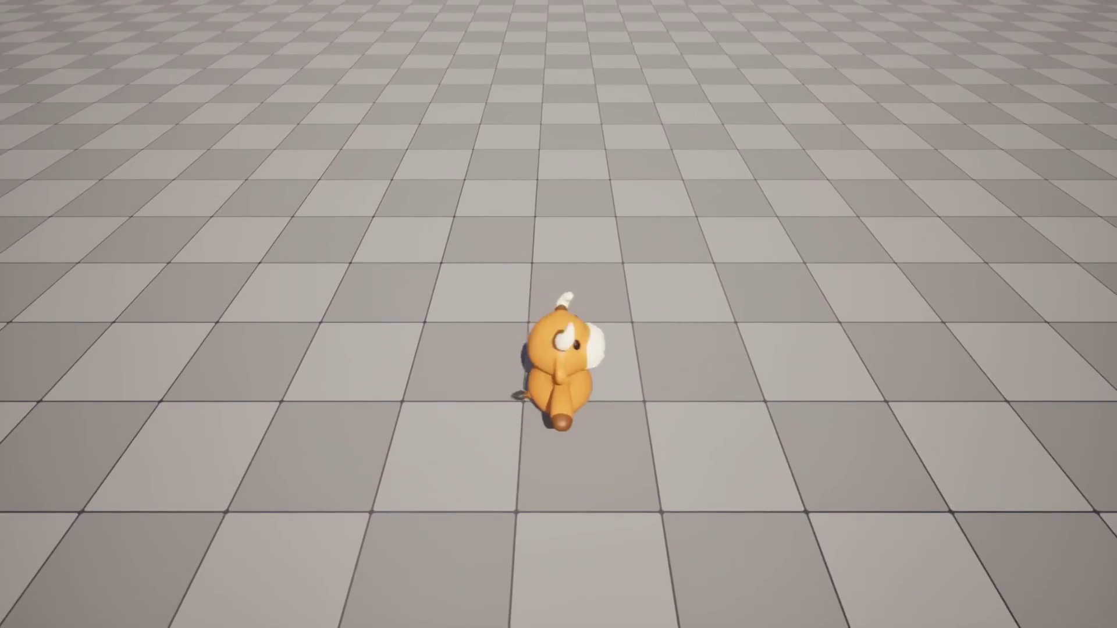
key("a")
key("d")
key("a")
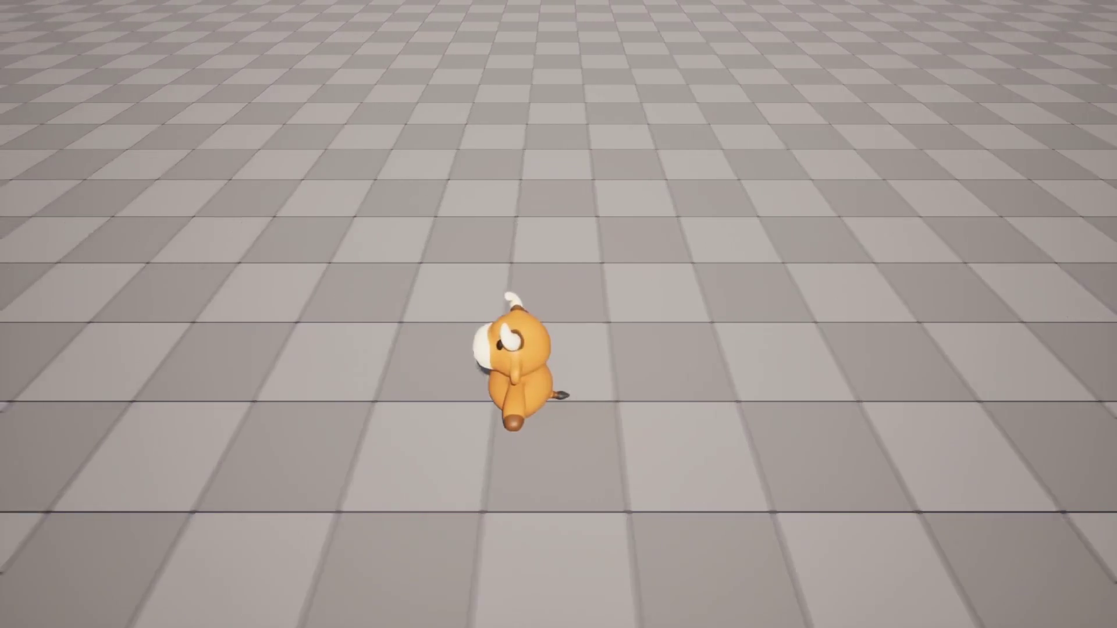
key("s")
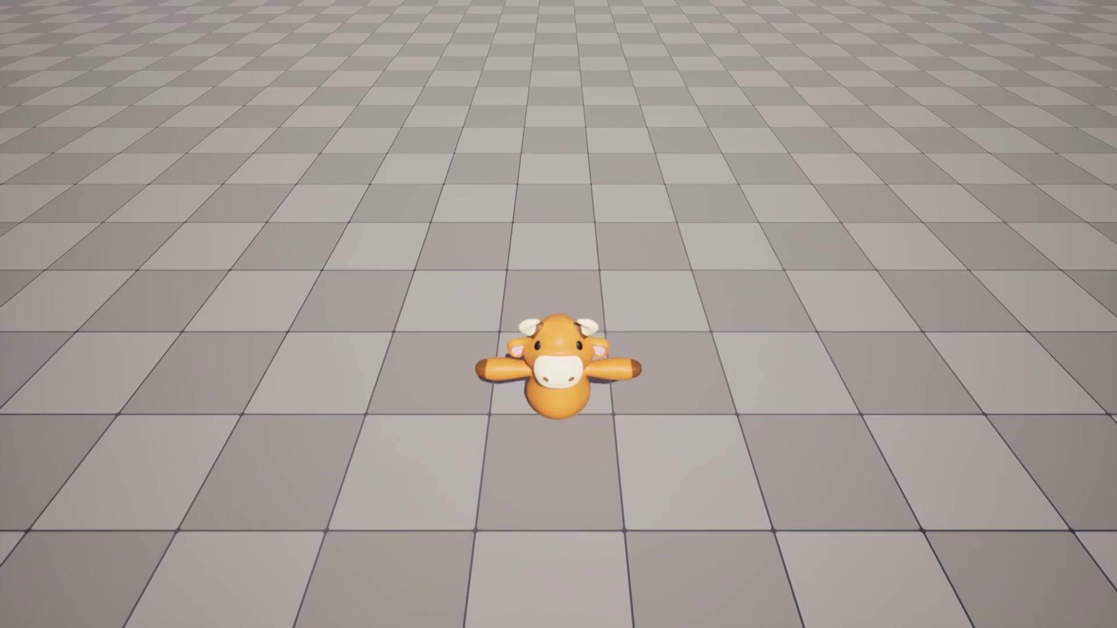
key("Escape")
key("F11")
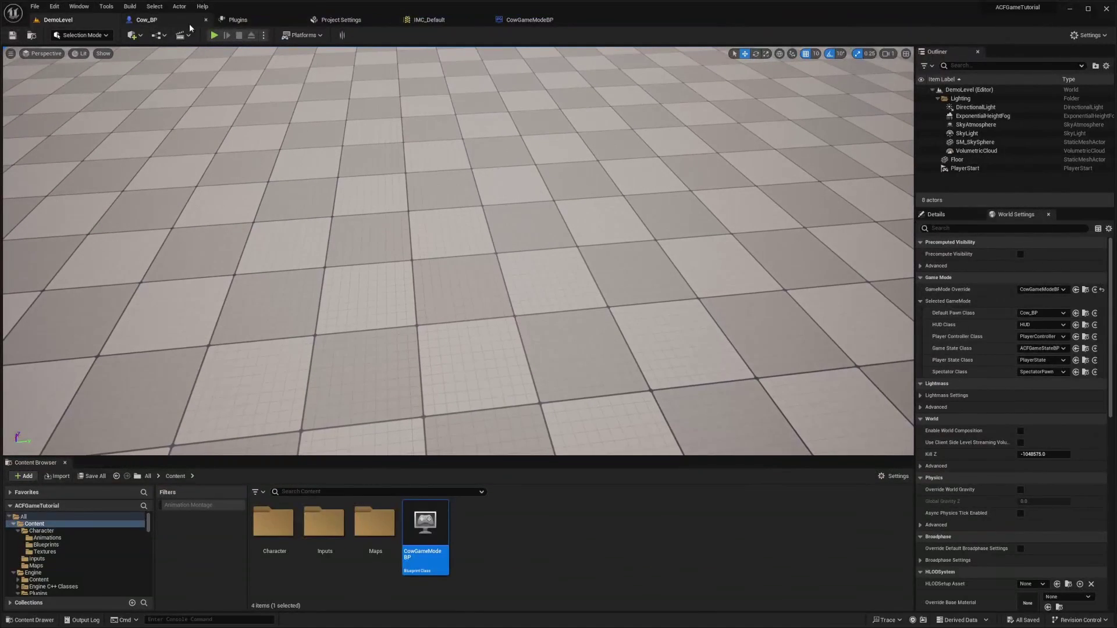
Step: Turn off Motion Blur in the project's rendering settings and return to DemoLevel
left_click(329, 20)
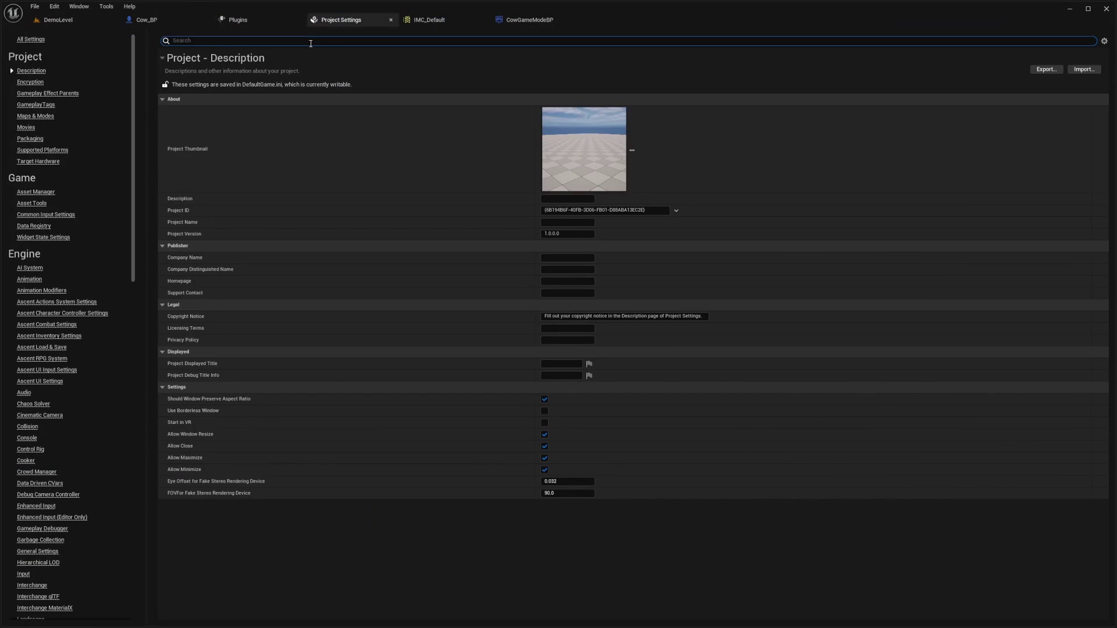
type("motion blur")
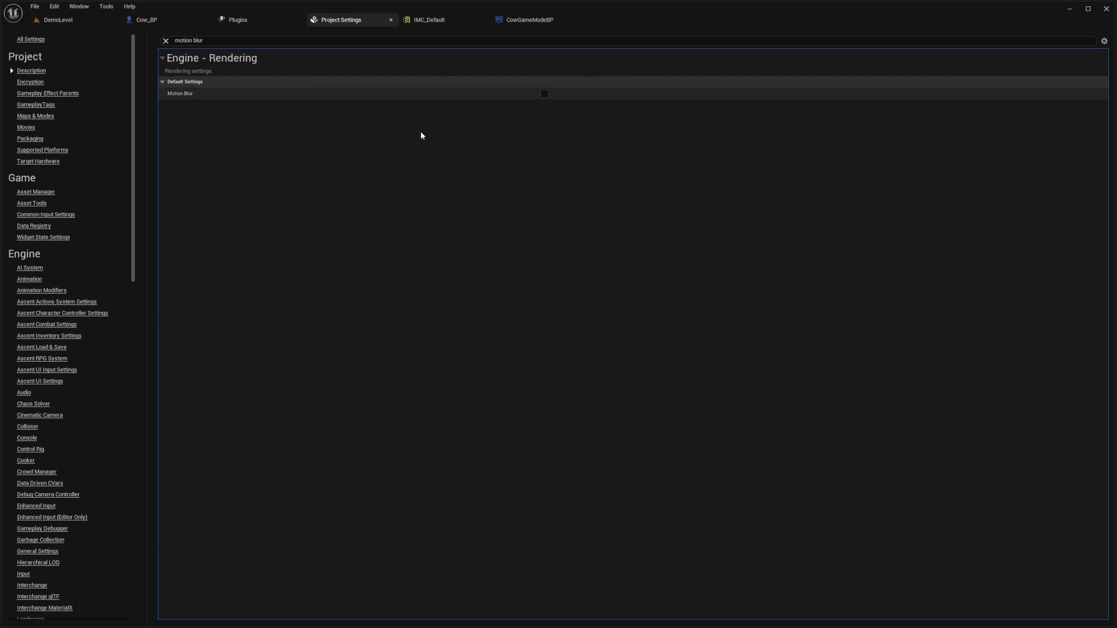
left_click(85, 21)
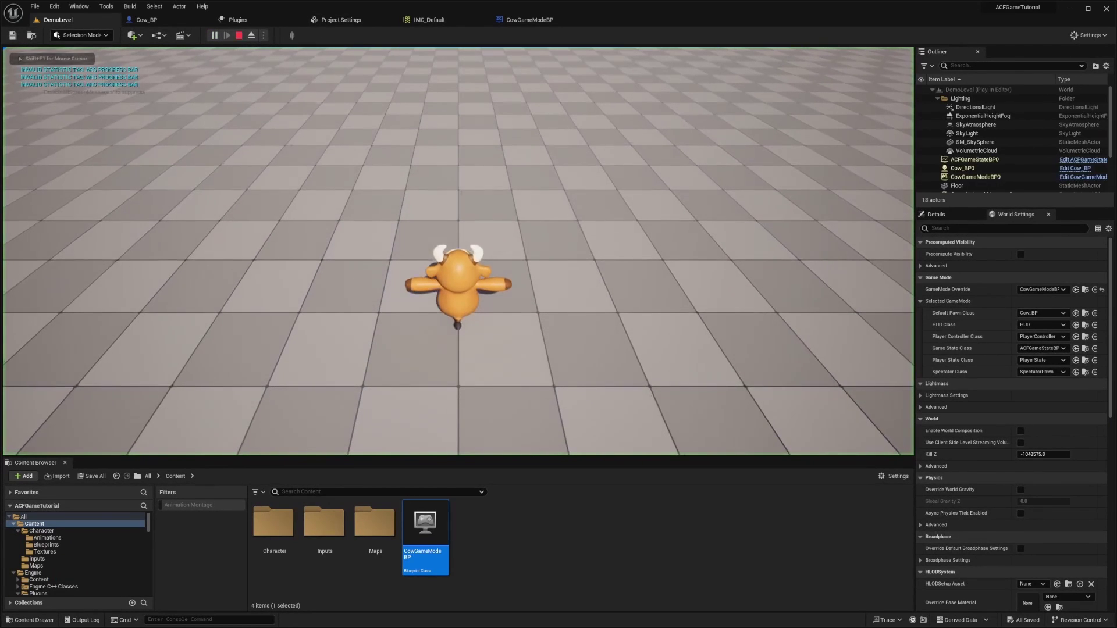
Step: Run the bull around DemoLevel in every direction in full-screen play to check the movement without motion blur
key("F11")
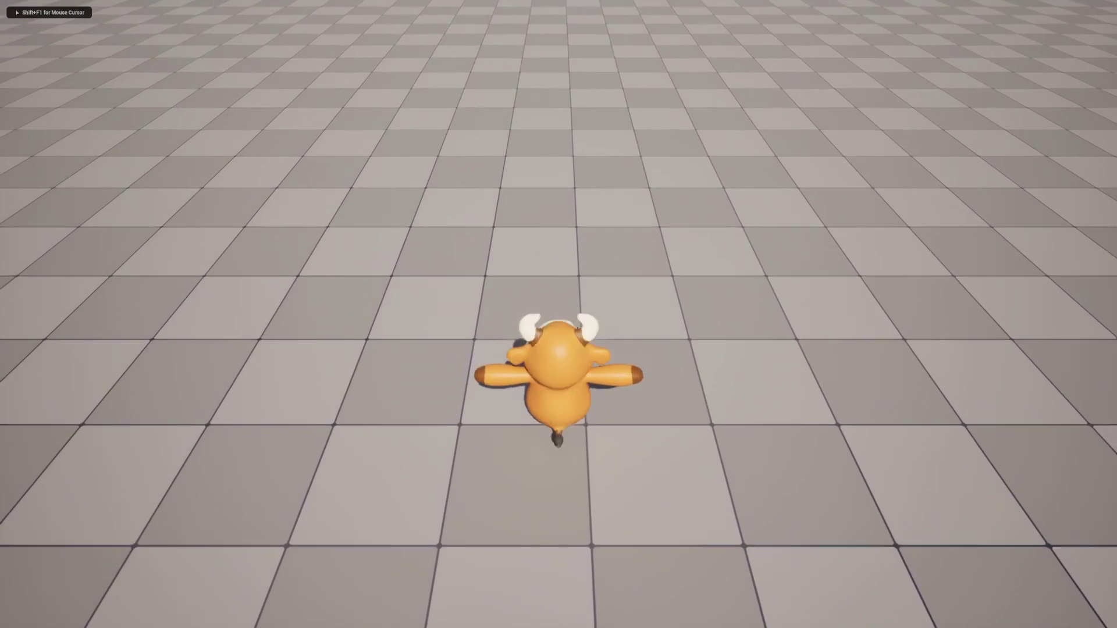
key("a")
key("d")
key("w")
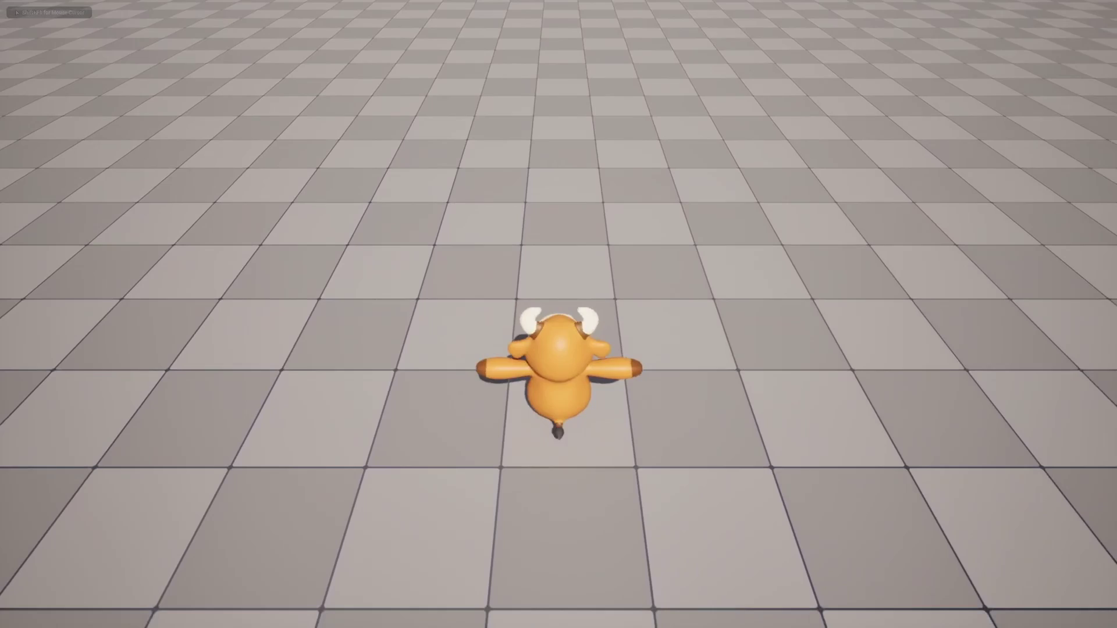
key("s")
key("a")
key("s")
key("a")
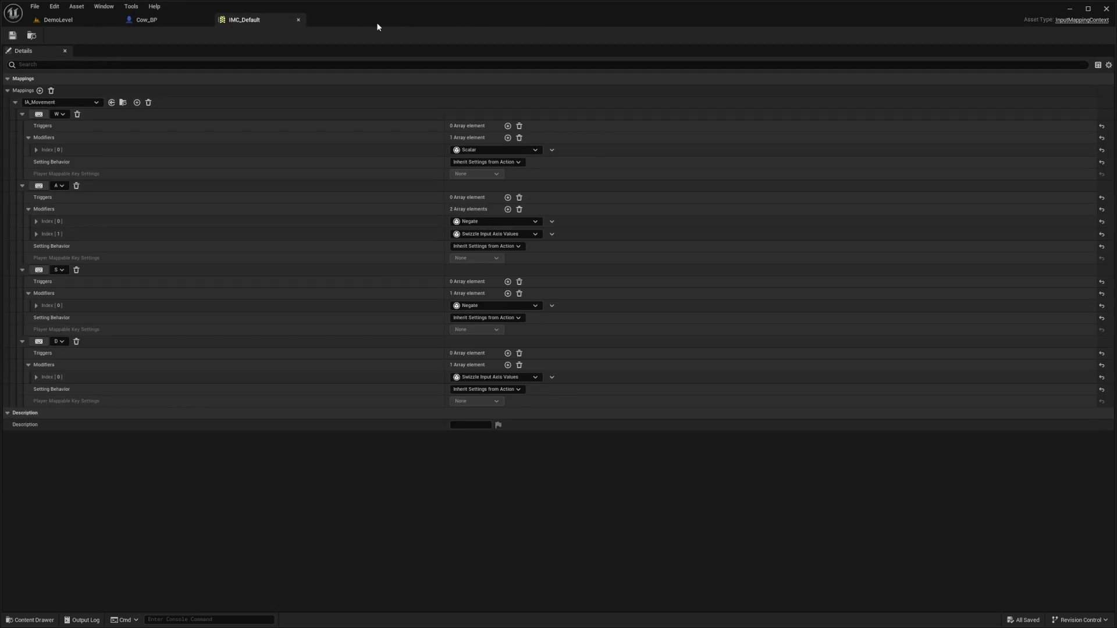
Step: Close the IMC_Default editor, return to DemoLevel and clear the asset selection
left_click(298, 19)
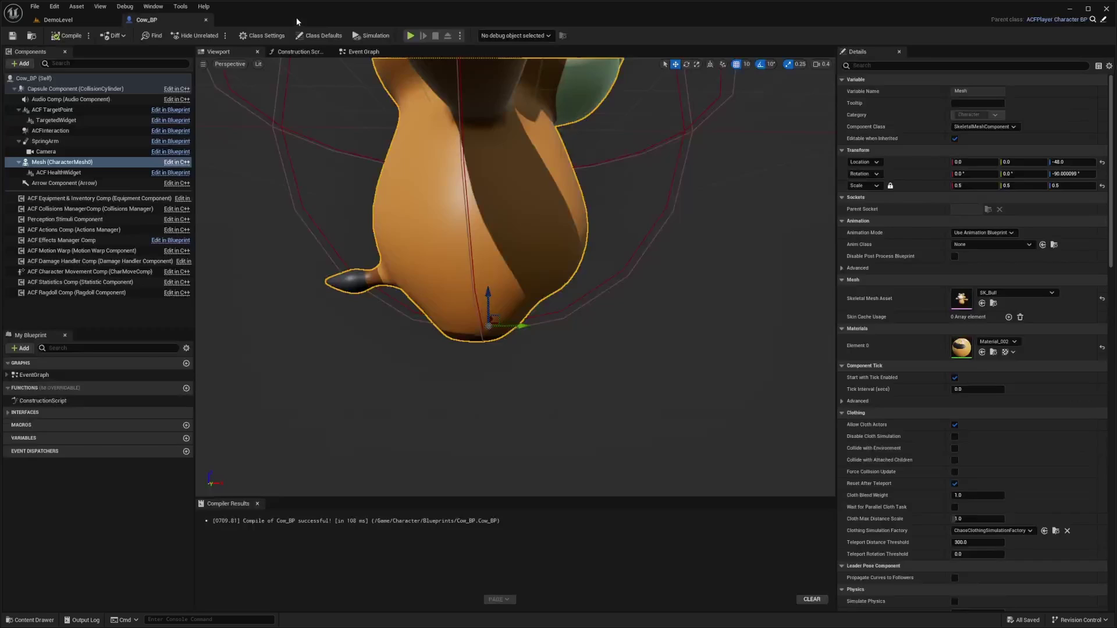
left_click(80, 20)
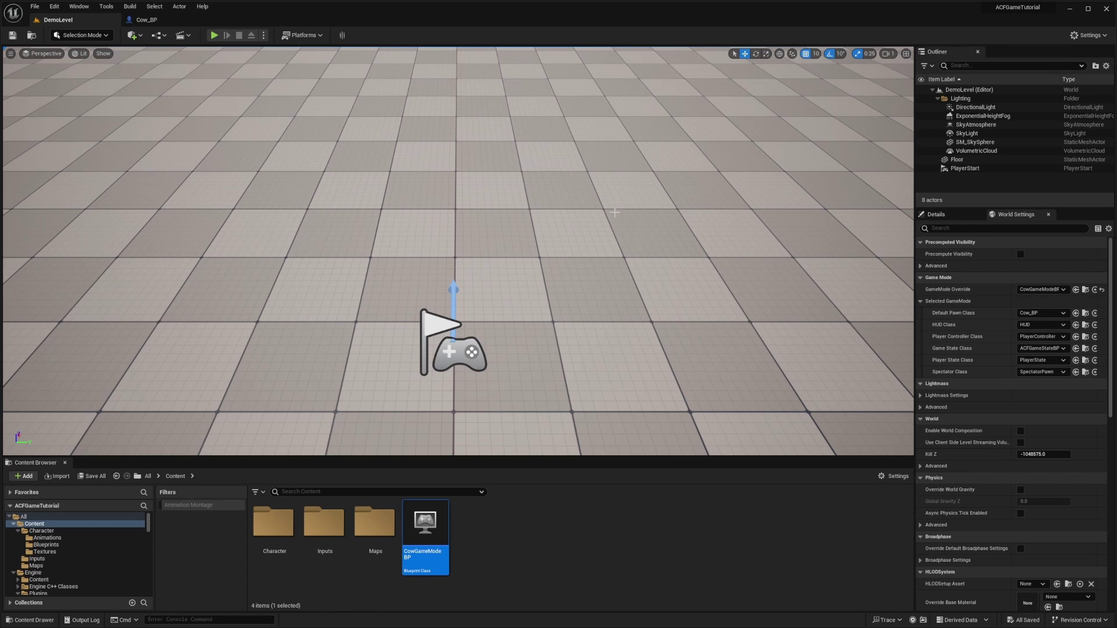
left_click(495, 533)
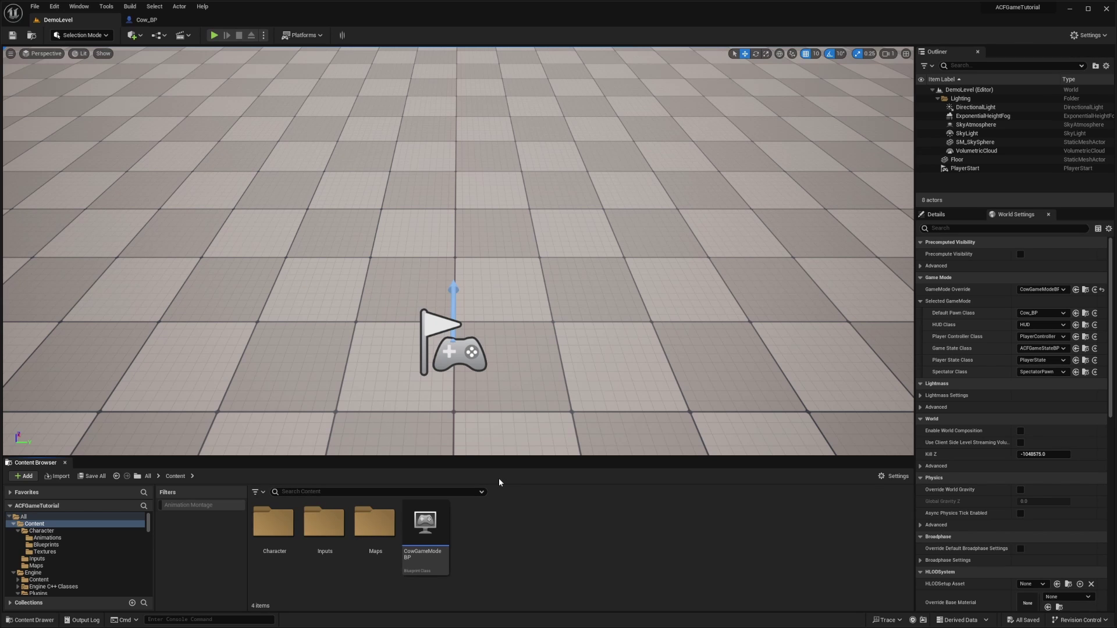
Step: Create a Blueprint class from ACF Simple Template ABP in Character/Animations, name it Cow_Simple_Template_ABP and open it
double_click(274, 524)
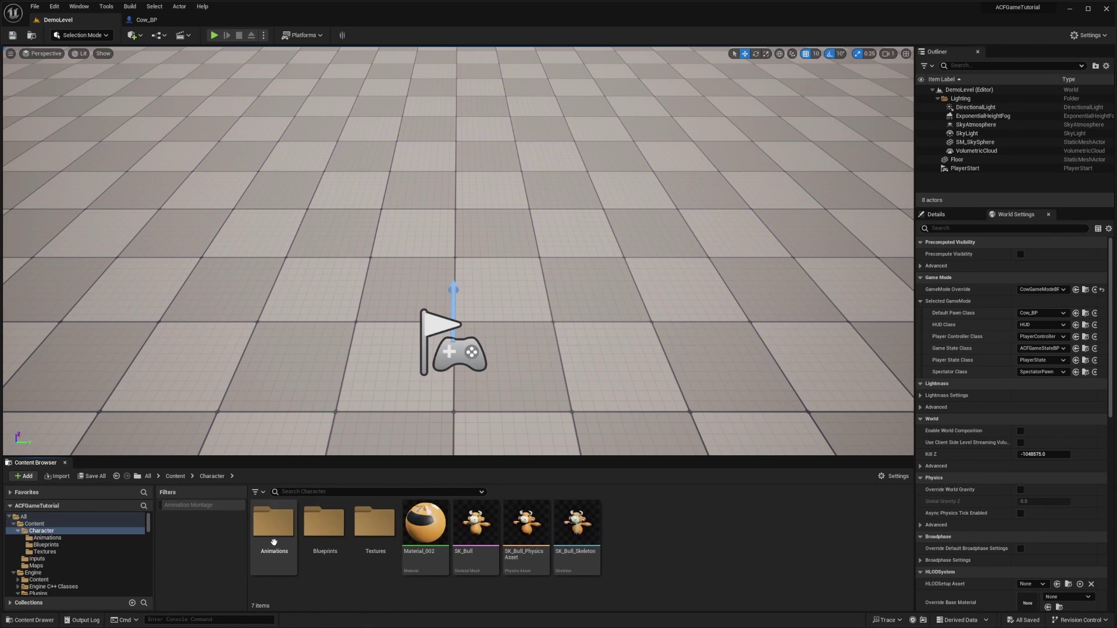
double_click(273, 525)
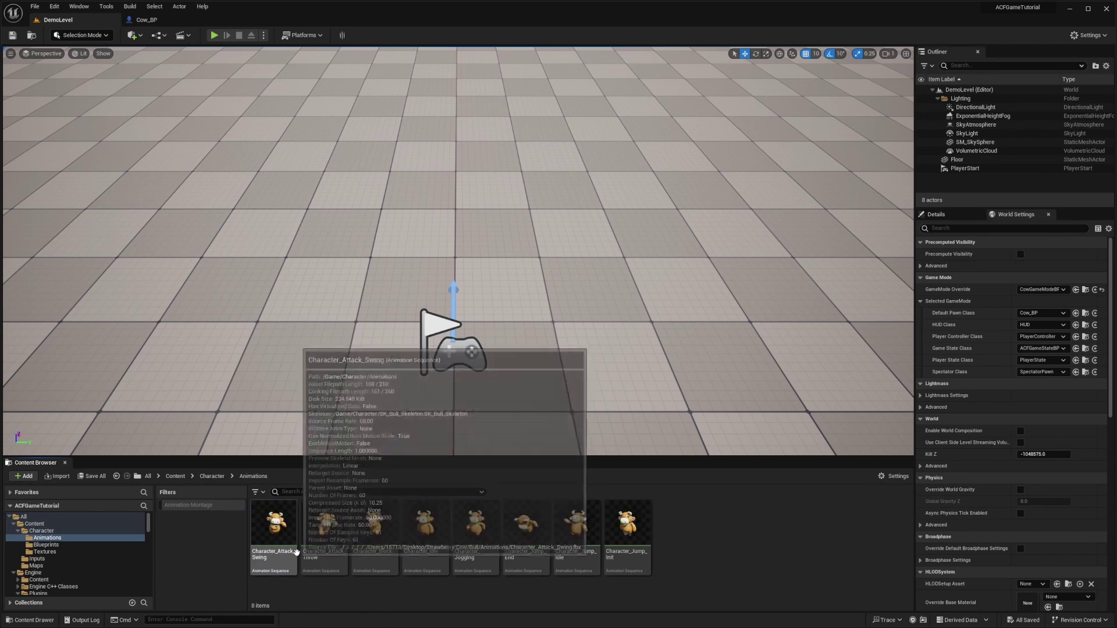
right_click(687, 540)
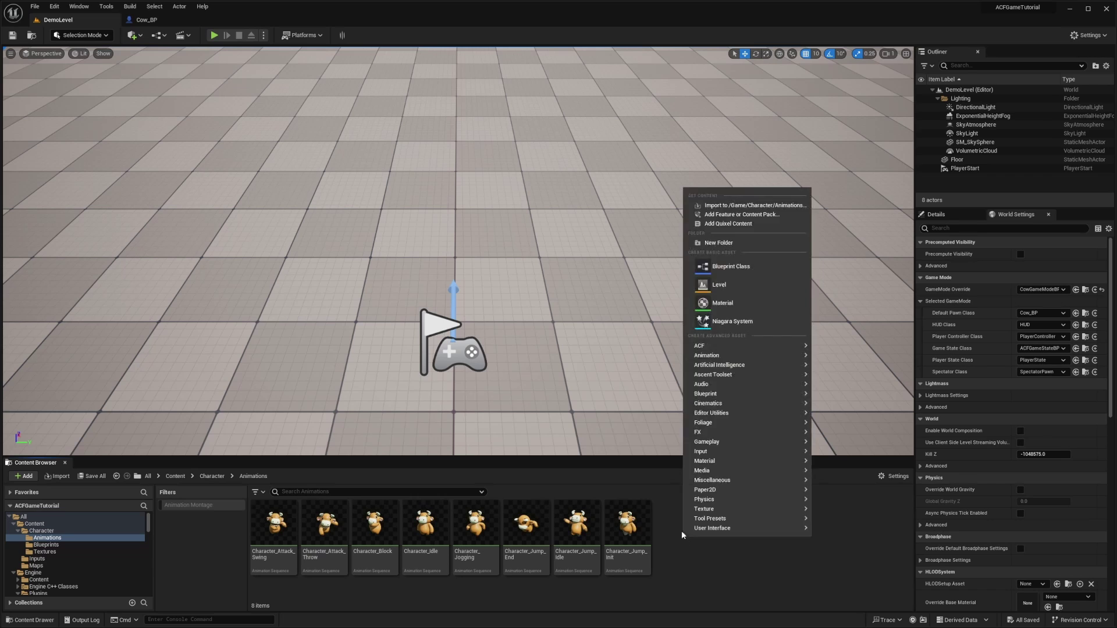
left_click(719, 265)
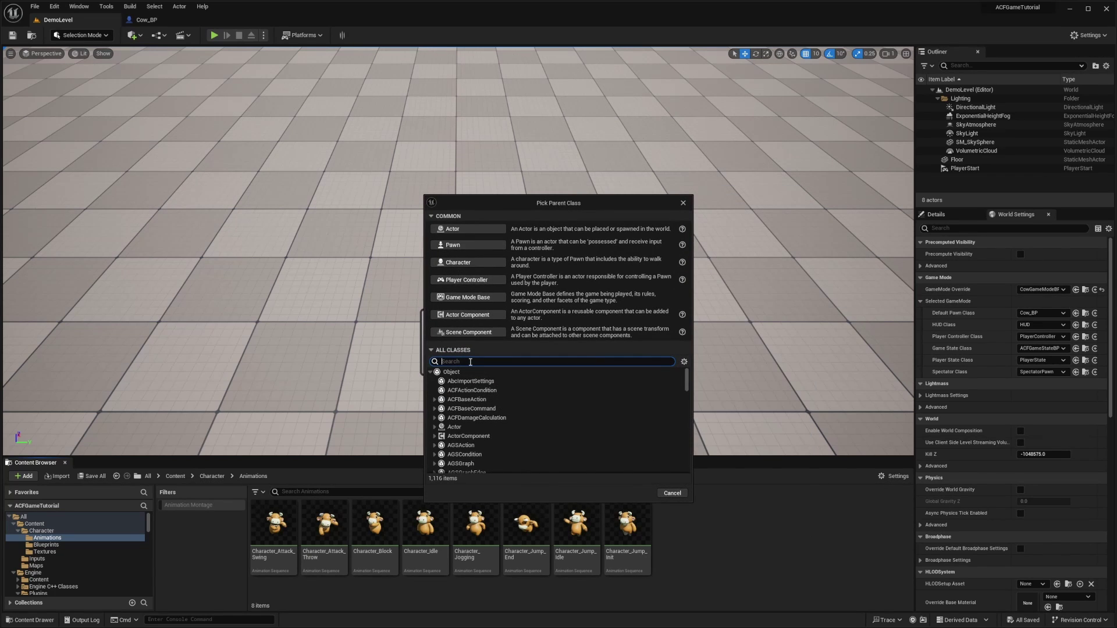
type("ACF Simple Template")
left_click(466, 399)
left_click(639, 424)
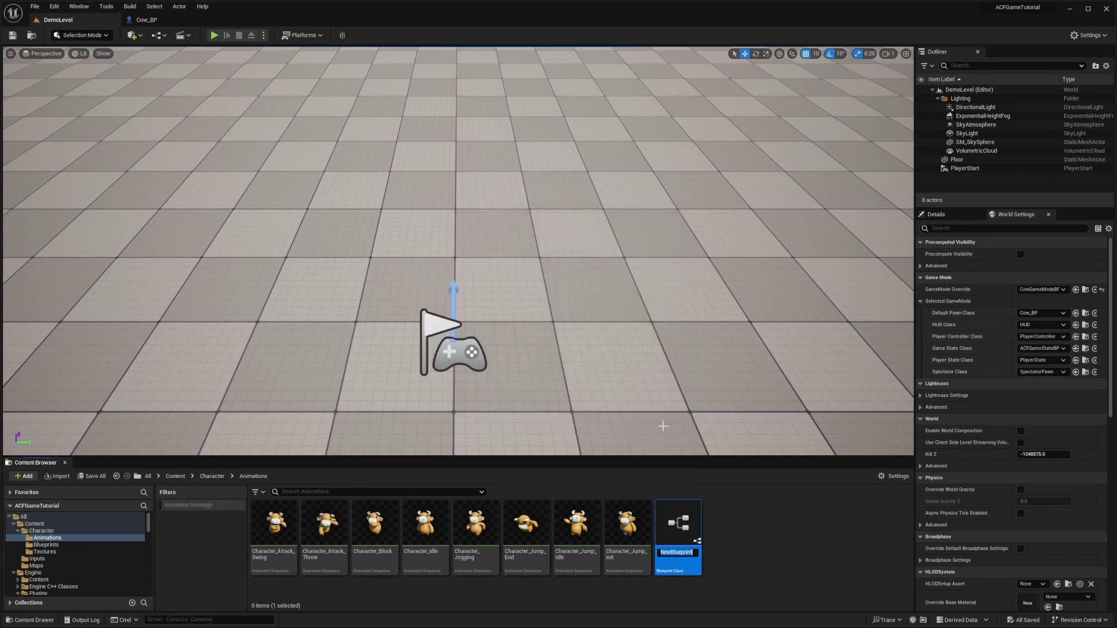
type("Cow_simple_Template_ABP")
key("Return")
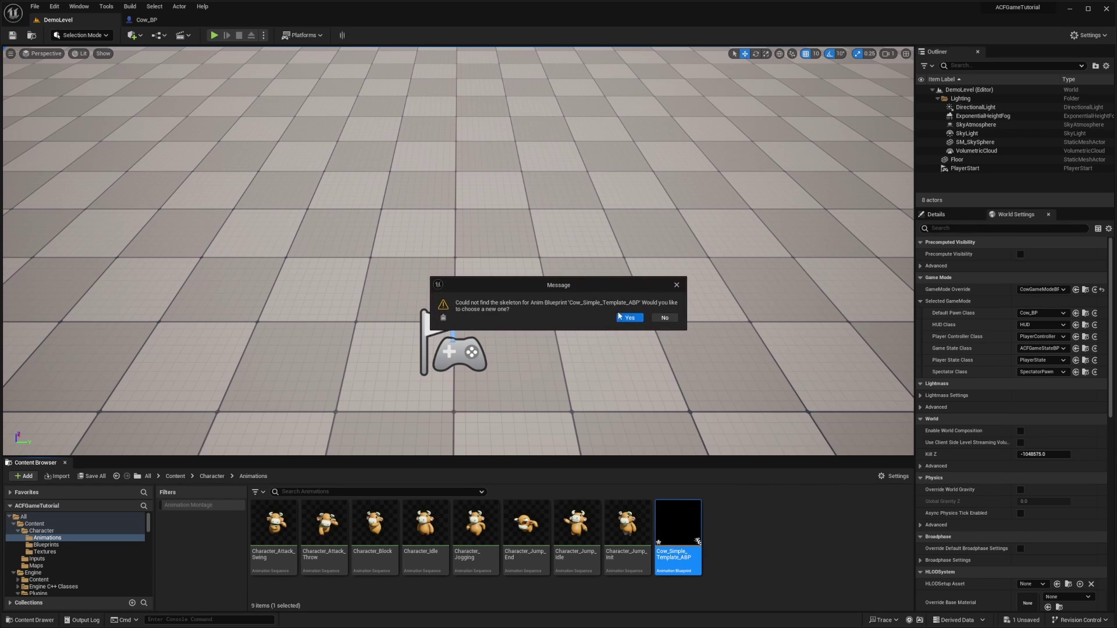
Step: Choose SK_Bull_Skeleton as the replacement skeleton for Cow_Simple_Template_ABP
left_click(626, 317)
type("bull")
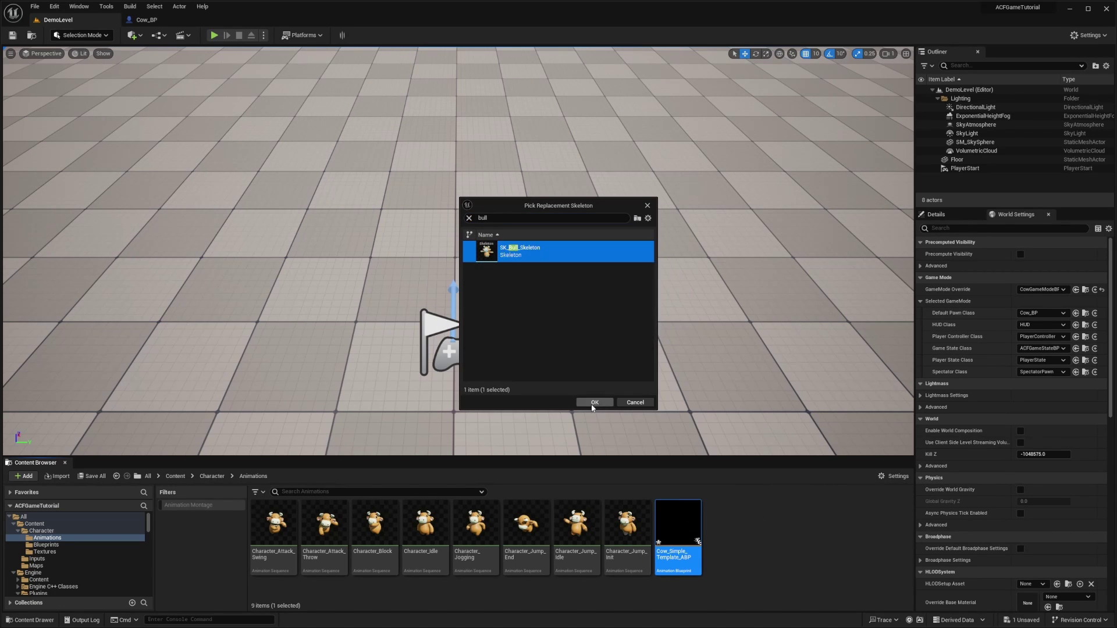
left_click(595, 403)
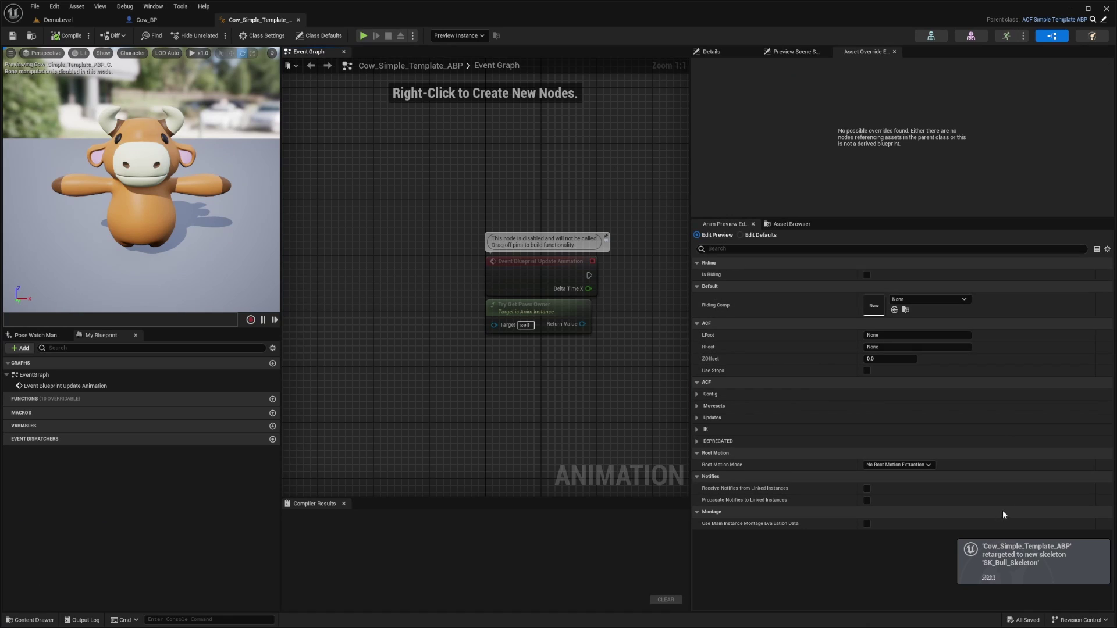
Step: Turn off Enable Foot IK in the class defaults of Cow_Simple_Template_ABP and add one Moveset Layers entry
left_click(710, 52)
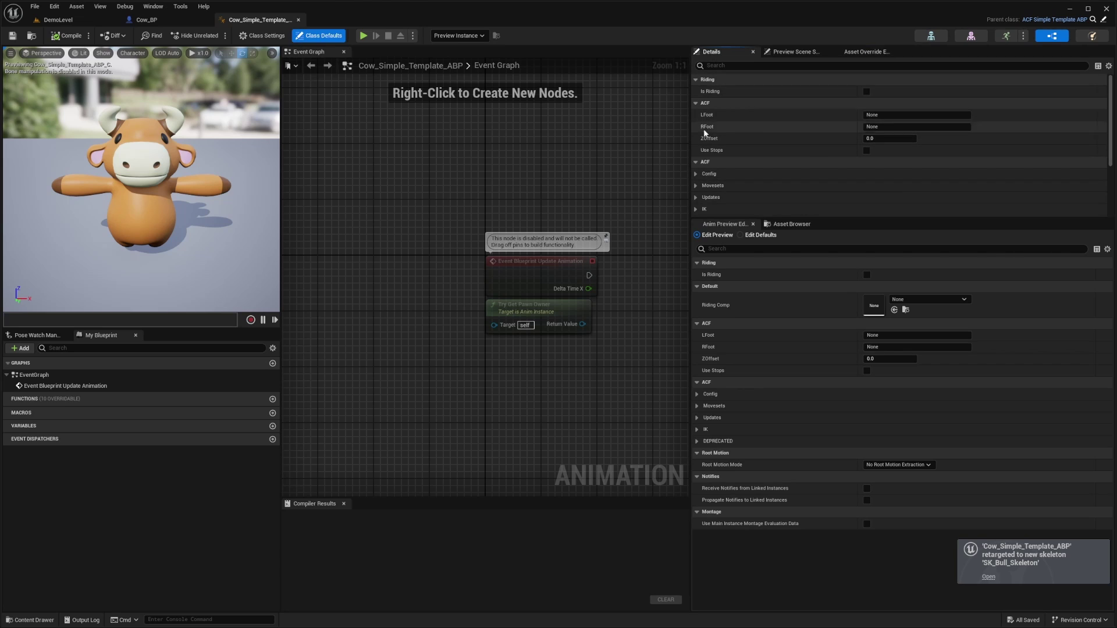
left_click_drag(785, 218, 768, 262)
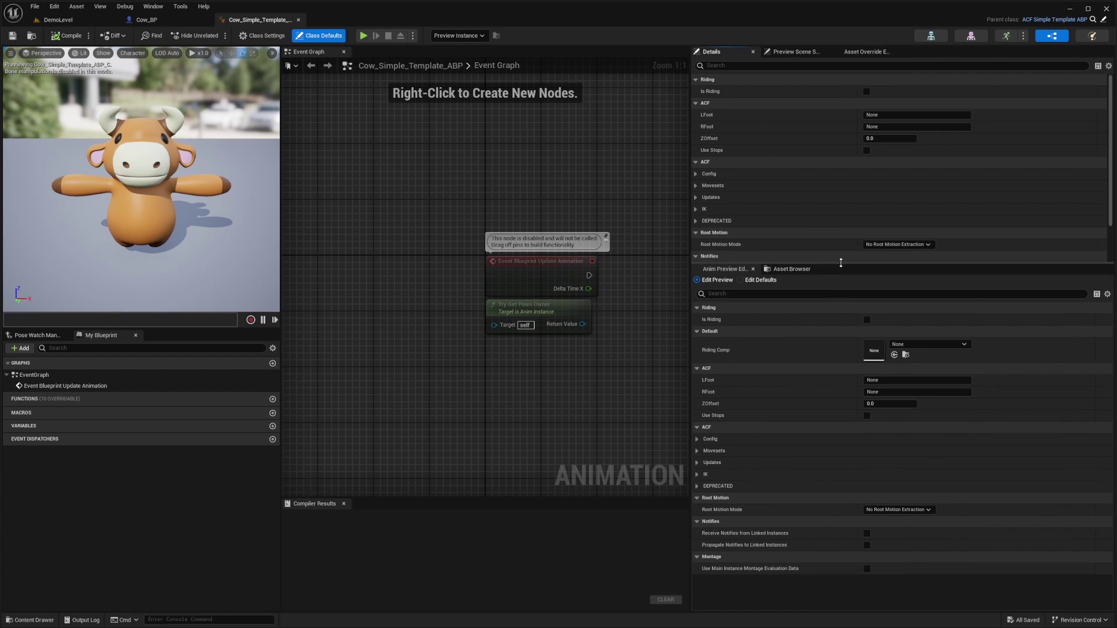
left_click(756, 280)
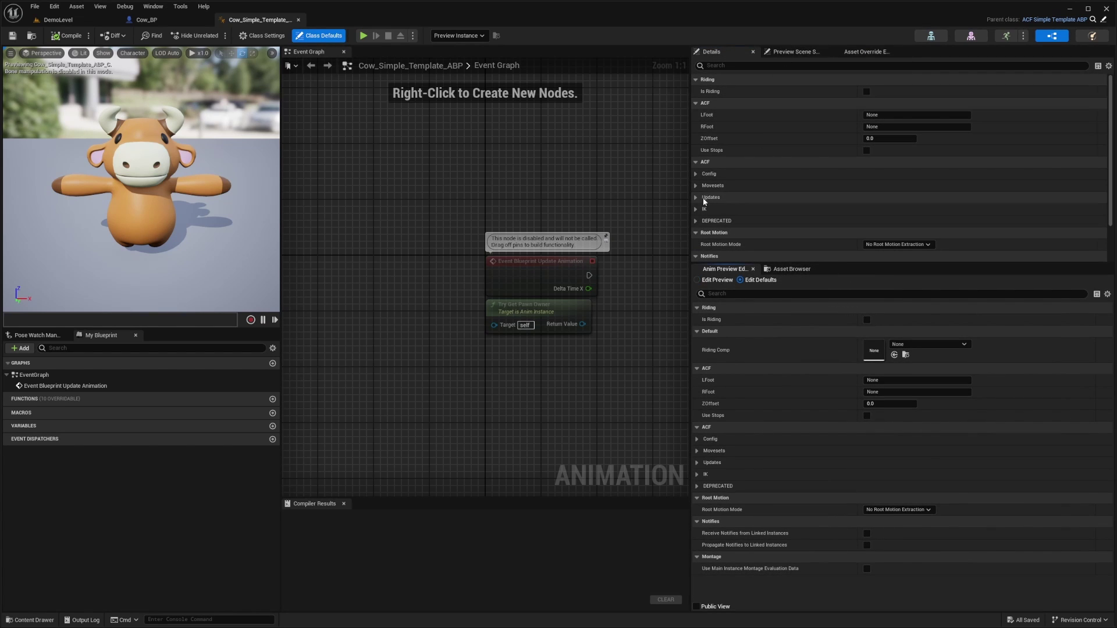
left_click(698, 174)
left_click(697, 175)
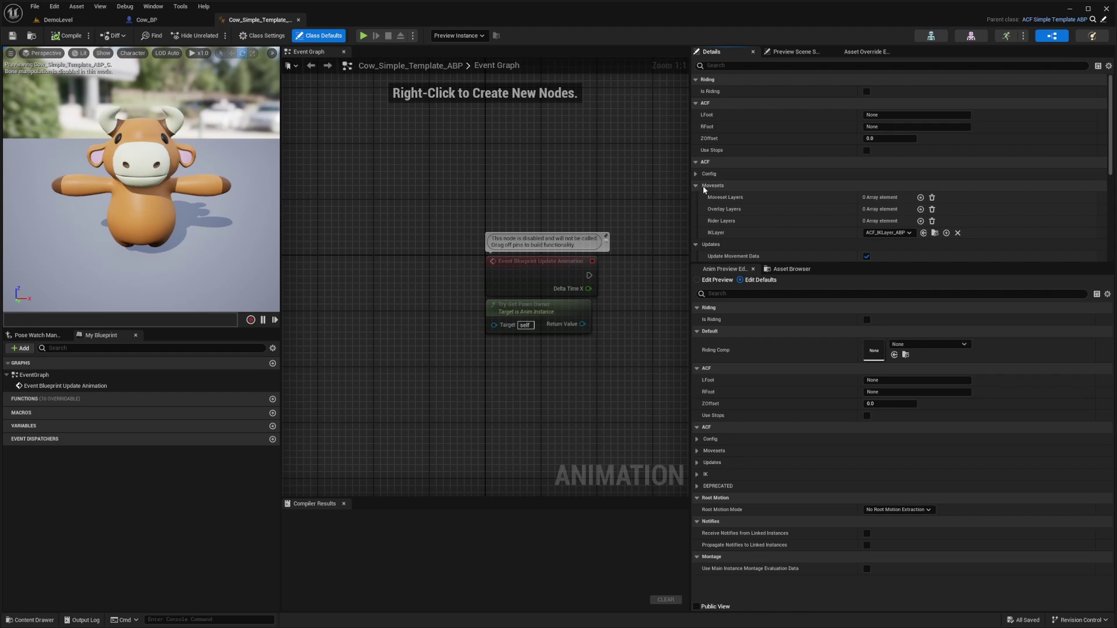
scroll(713, 195, "down", 5)
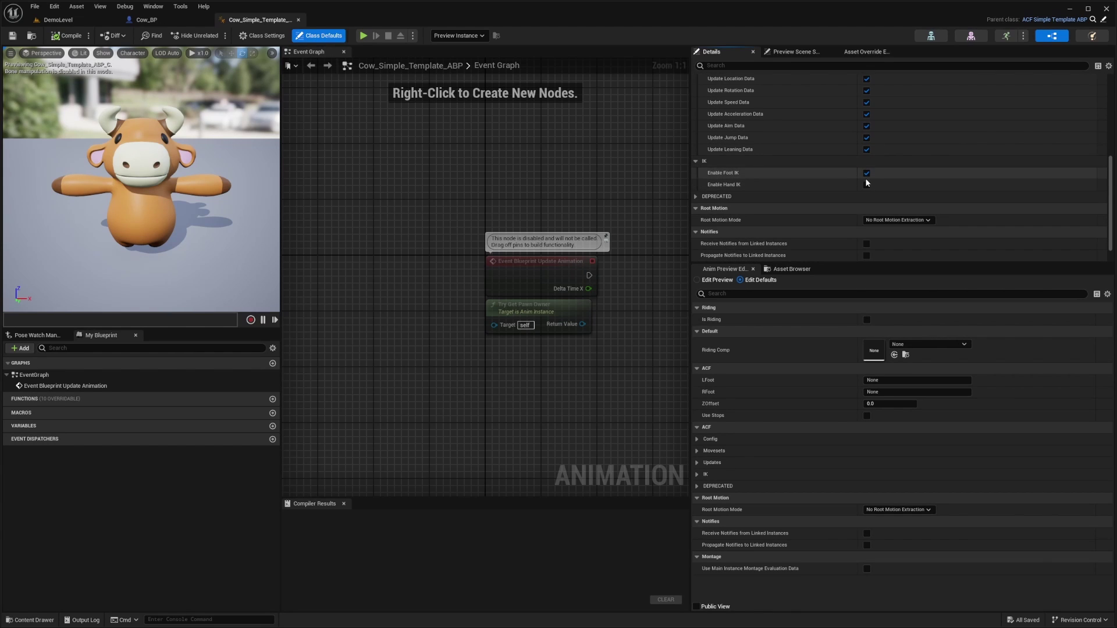
left_click(866, 173)
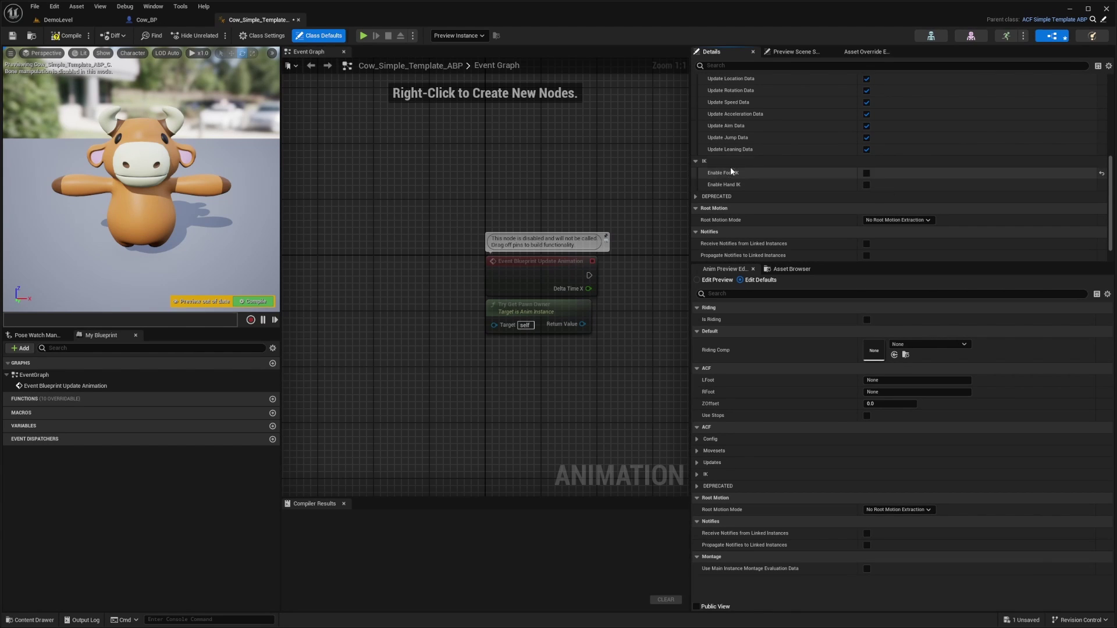
scroll(767, 180, "up", 5)
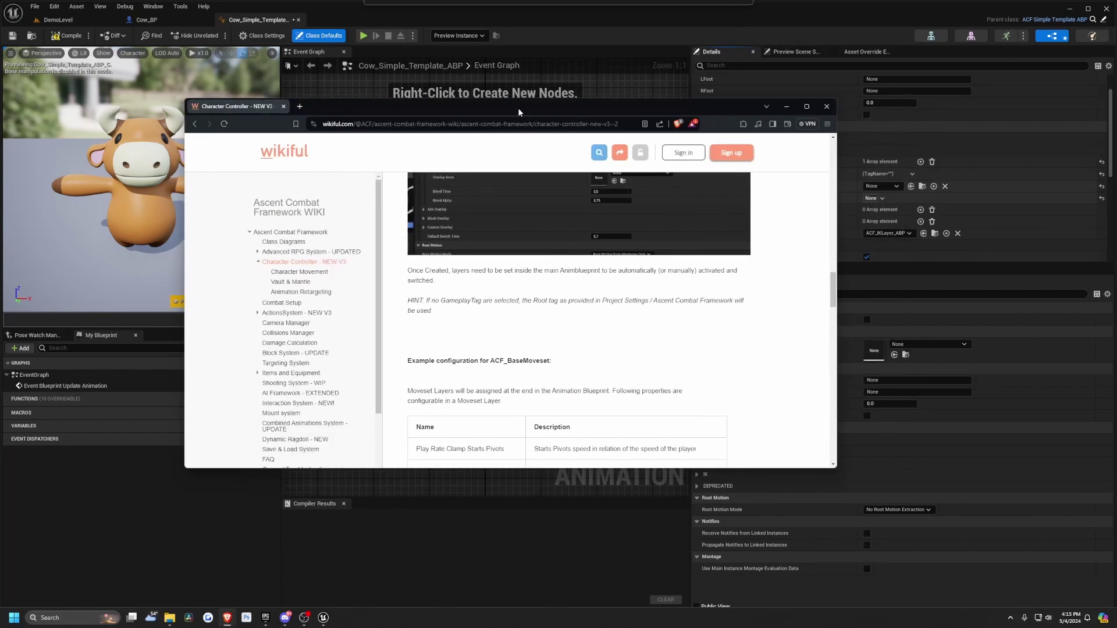
Step: Read the Character Controller page of the Ascent Combat Framework wiki on ACF_SimpleMoveset, ACF_QuadrupedMoveset and creating moveset layers
scroll(630, 318, "up", 1)
scroll(630, 318, "up", 5)
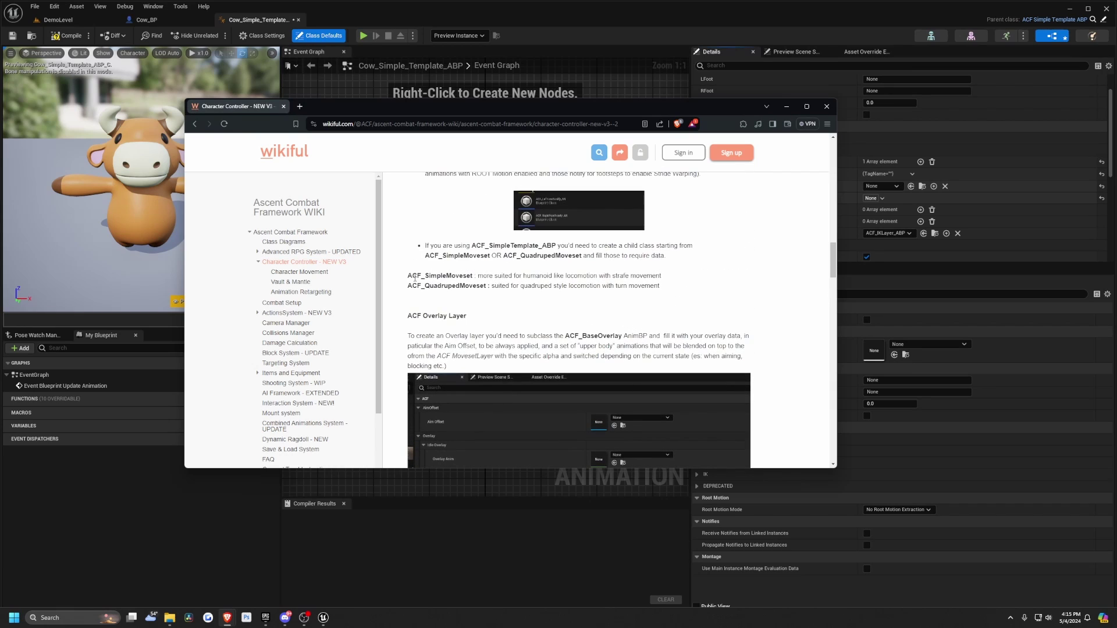
left_click_drag(476, 277, 664, 279)
left_click_drag(412, 276, 585, 279)
left_click(561, 282)
double_click(437, 287)
left_click(494, 289)
scroll(488, 276, "up", 2)
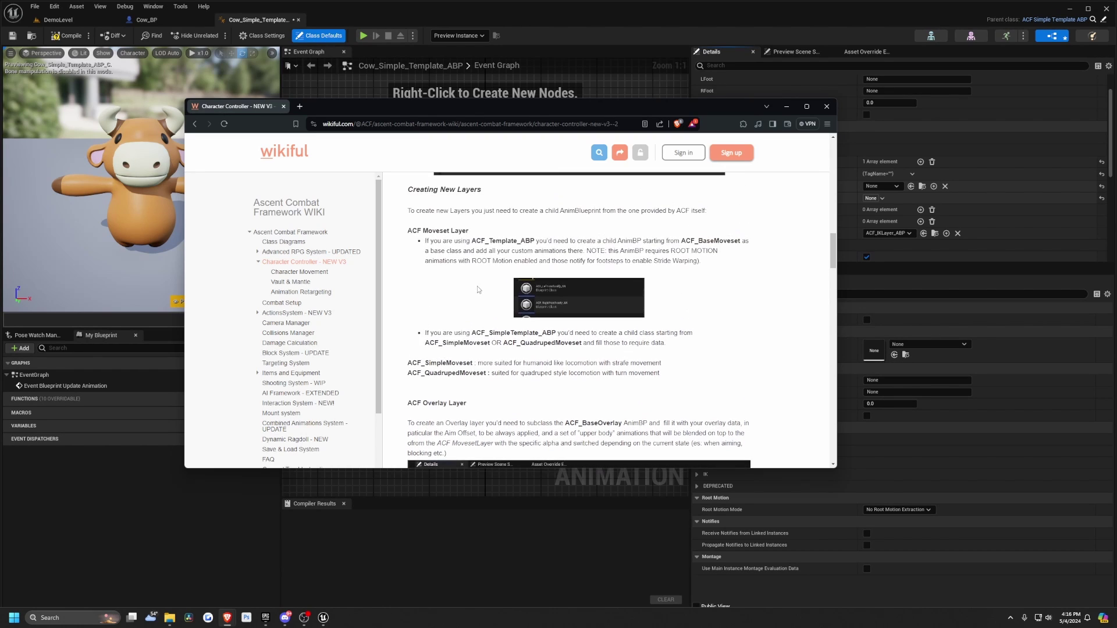
Step: Read the wiki's notes on setting layers in the main AnimBlueprint and the GameplayTag hint, and return to the Unreal editor
scroll(488, 276, "down", 5)
left_click_drag(424, 321, 726, 342)
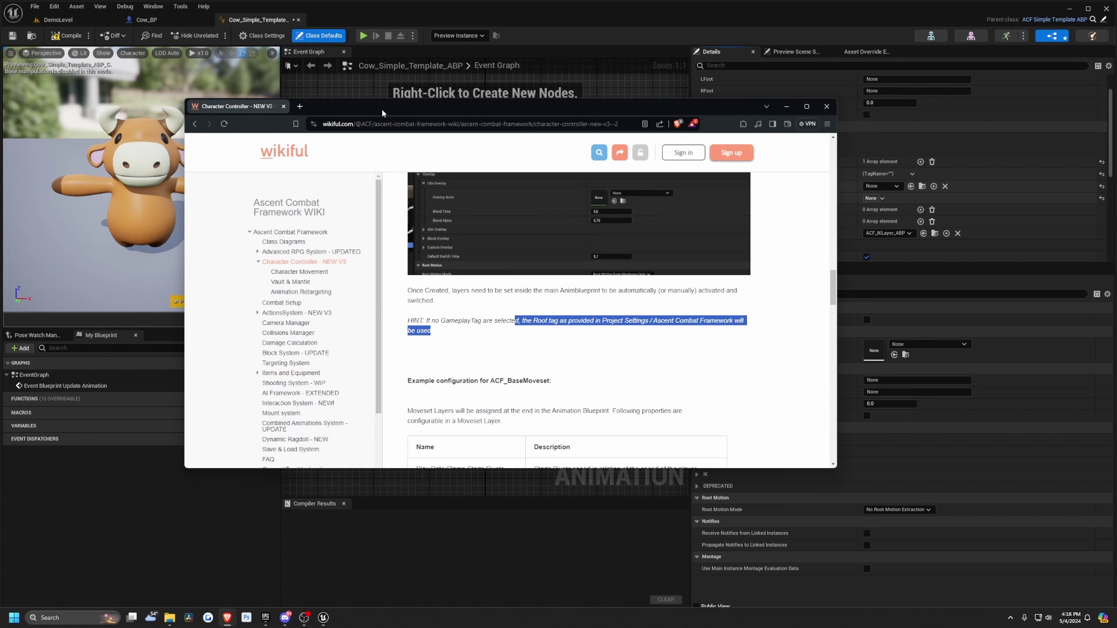
left_click_drag(382, 110, 1116, 192)
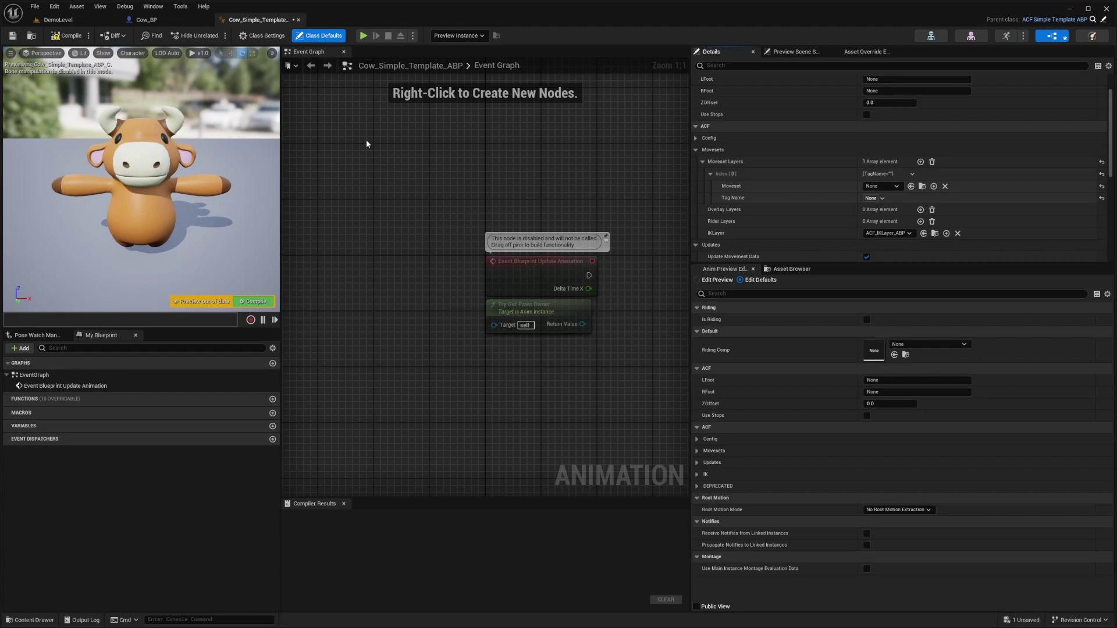
left_click(372, 175)
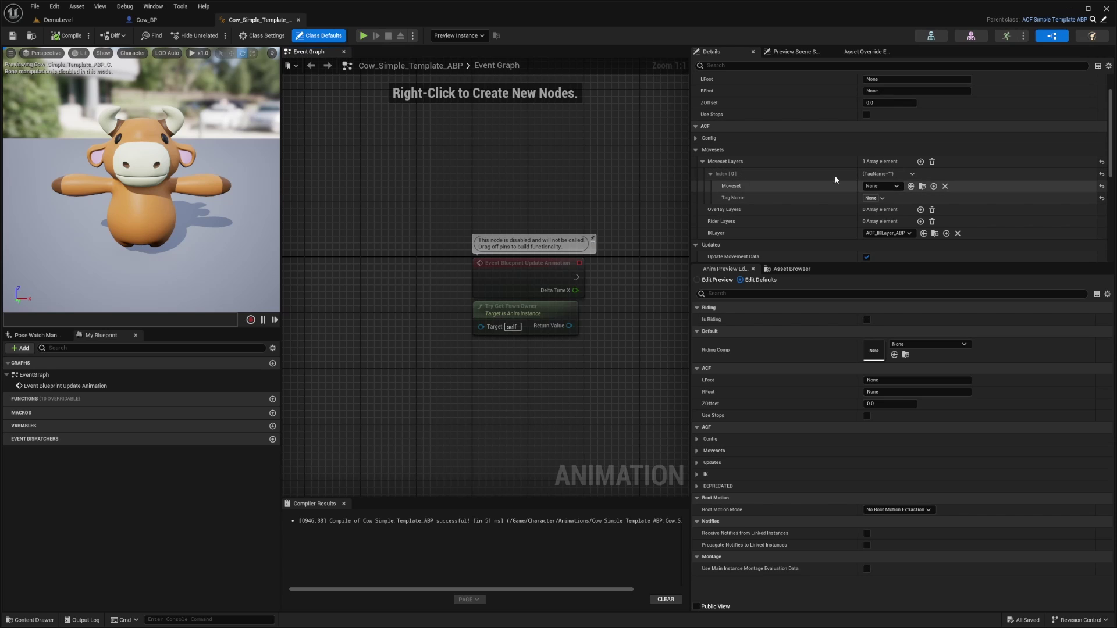
Step: Create a Blueprint class from ACF Simple Moveset in Character/Animations and name it Cow_Simple_Moveset_ABP
left_click(146, 20)
left_click(55, 23)
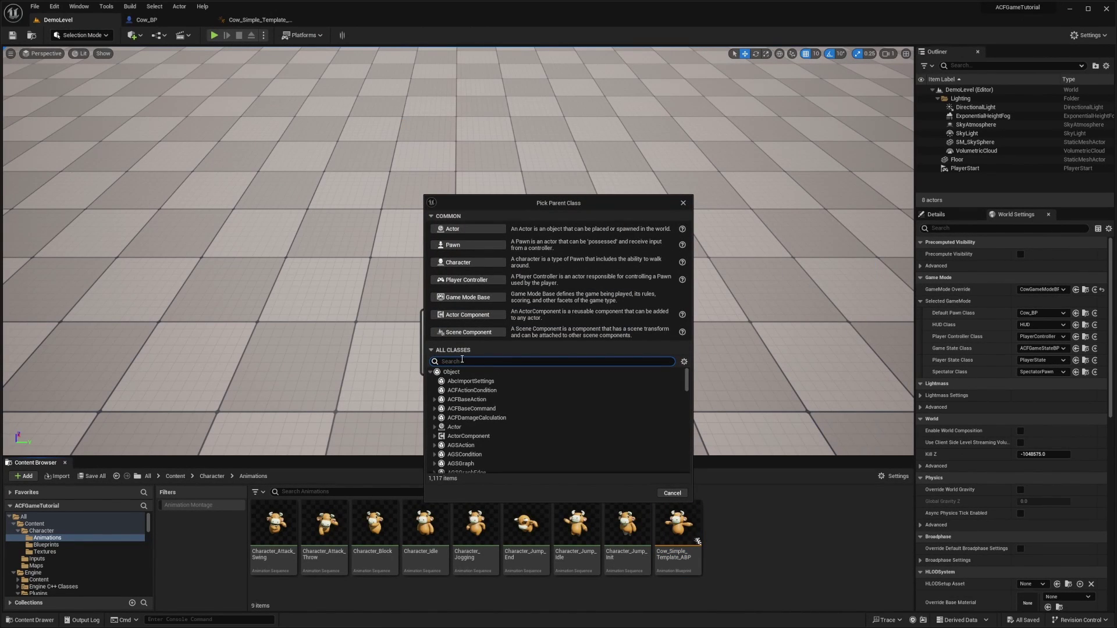
type("ACF Simple Move")
left_click(489, 408)
left_click(672, 433)
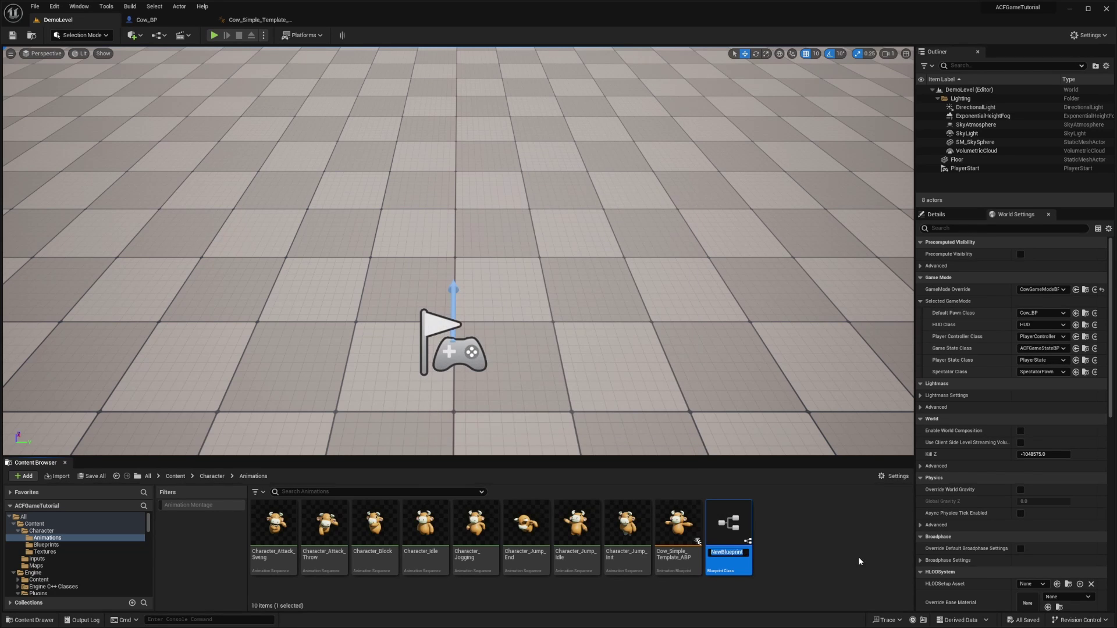
type("Cow_Simple")
type("_Moveset_ABP")
key("Return")
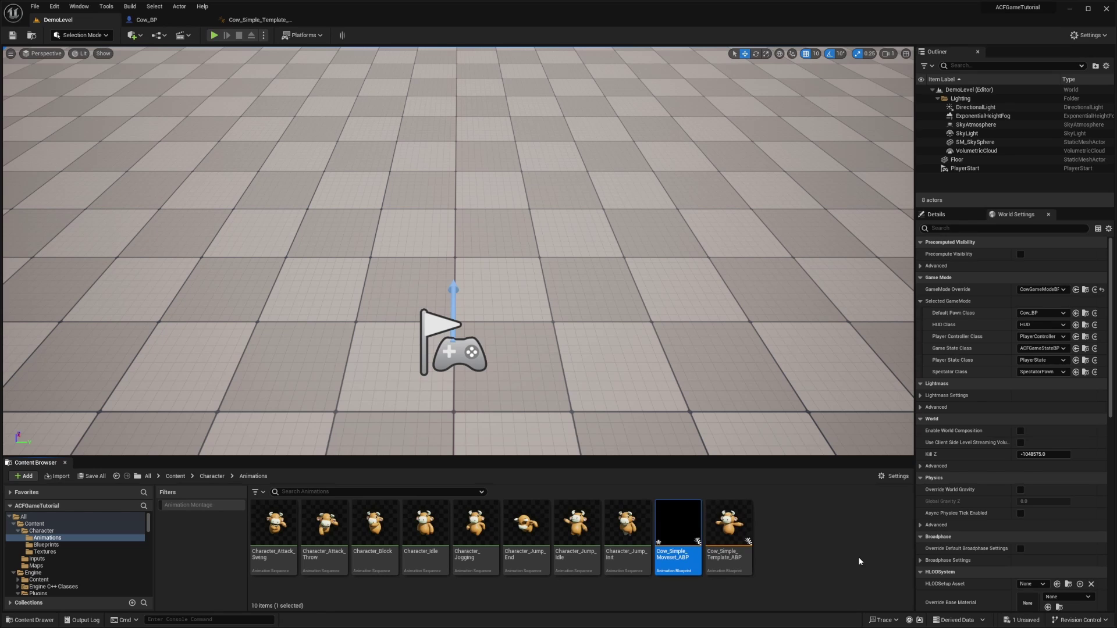
Step: Open Cow_Simple_Moveset_ABP and choose SK_Bull_Skeleton as its replacement skeleton
double_click(674, 529)
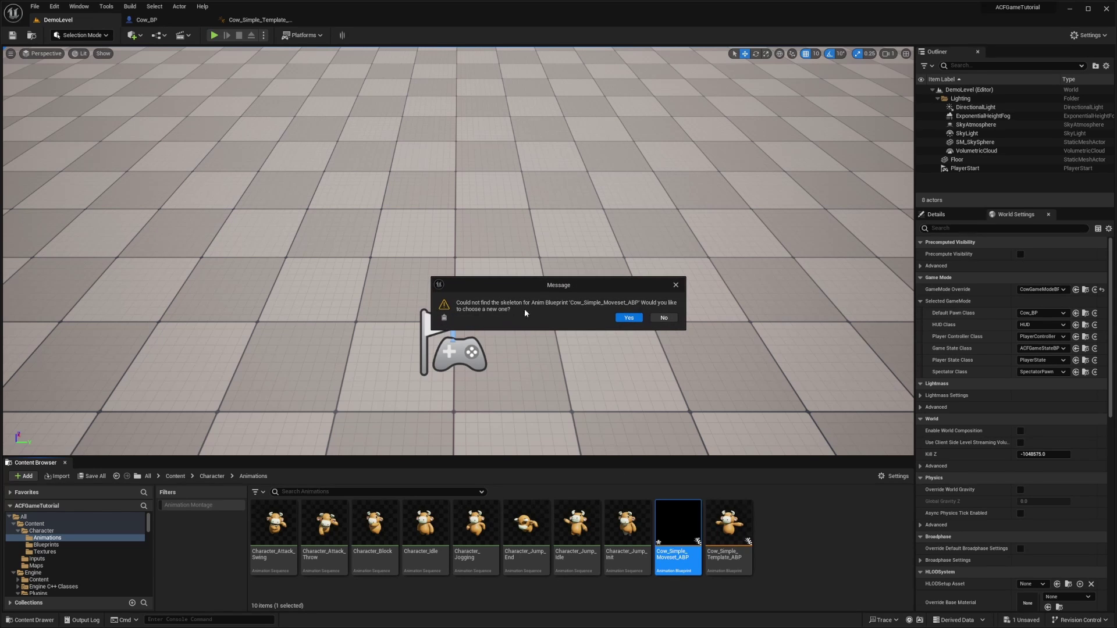
left_click(629, 318)
left_click(558, 293)
left_click(596, 404)
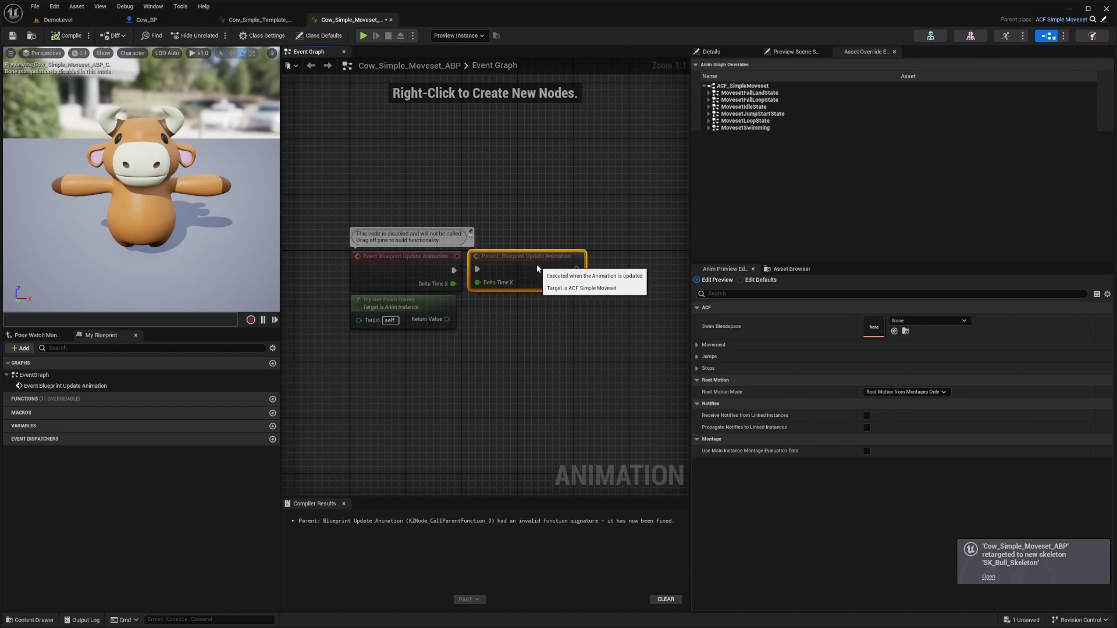
left_click(539, 238)
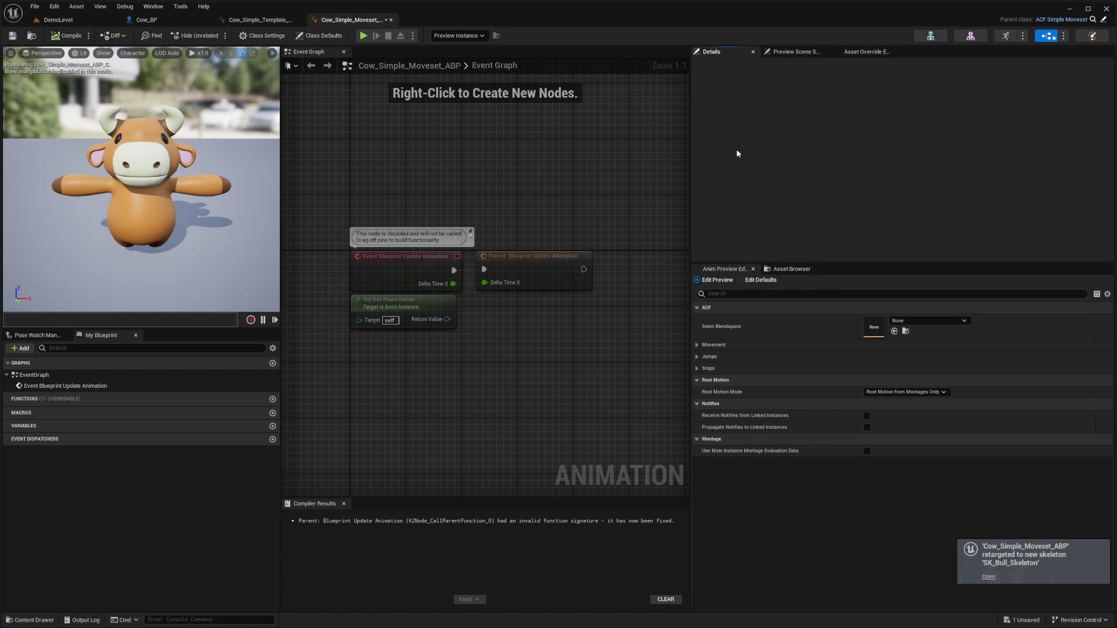
Step: Show the editable defaults of Cow_Simple_Moveset_ABP and set Jump Fall Land to Character_Jump_End
left_click(740, 280)
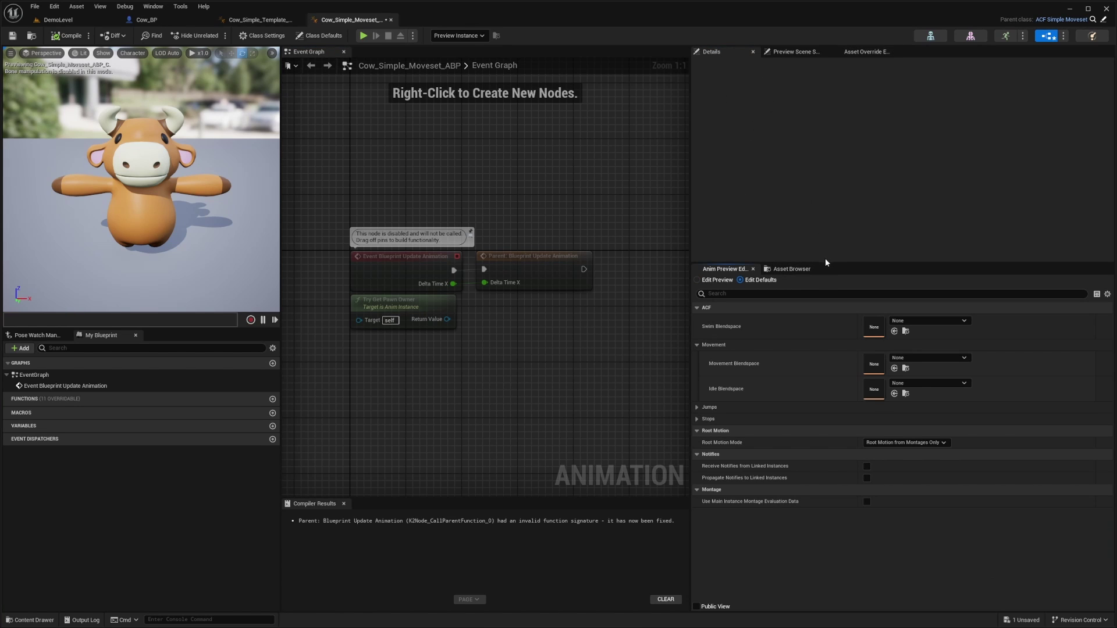
left_click_drag(825, 263, 825, 76)
left_click(697, 221)
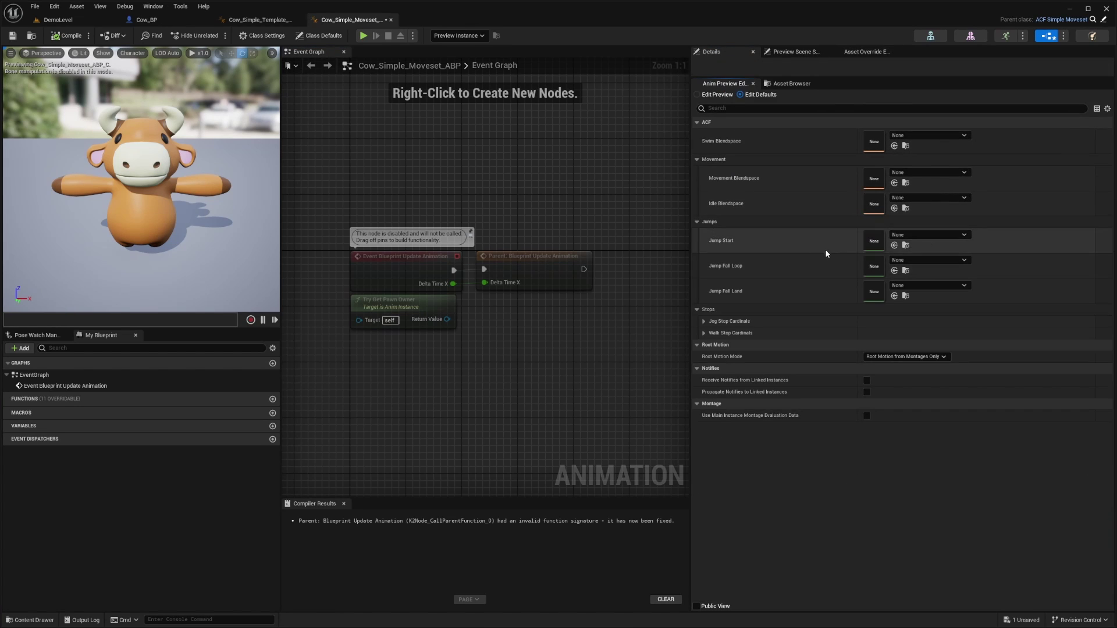
left_click(912, 236)
type("bull")
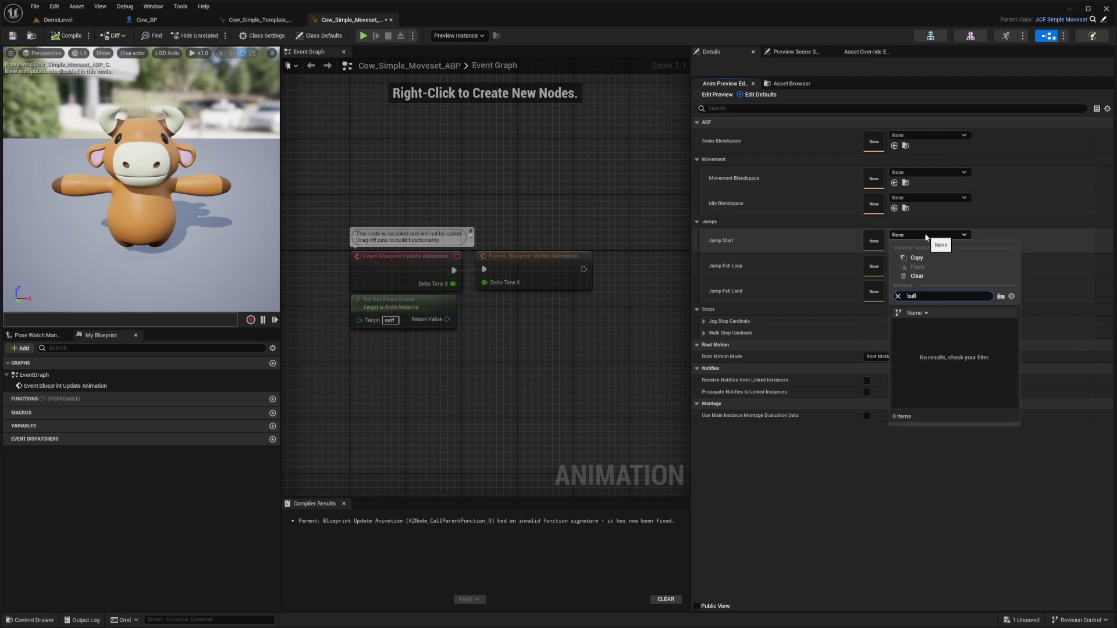
left_click_drag(930, 297, 847, 292)
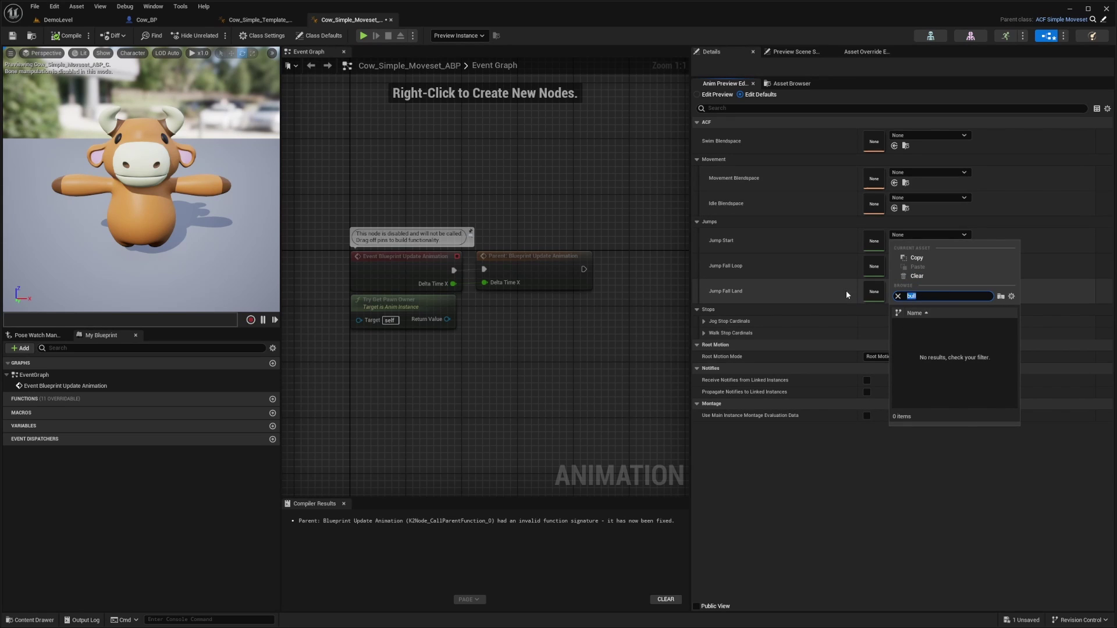
type("s")
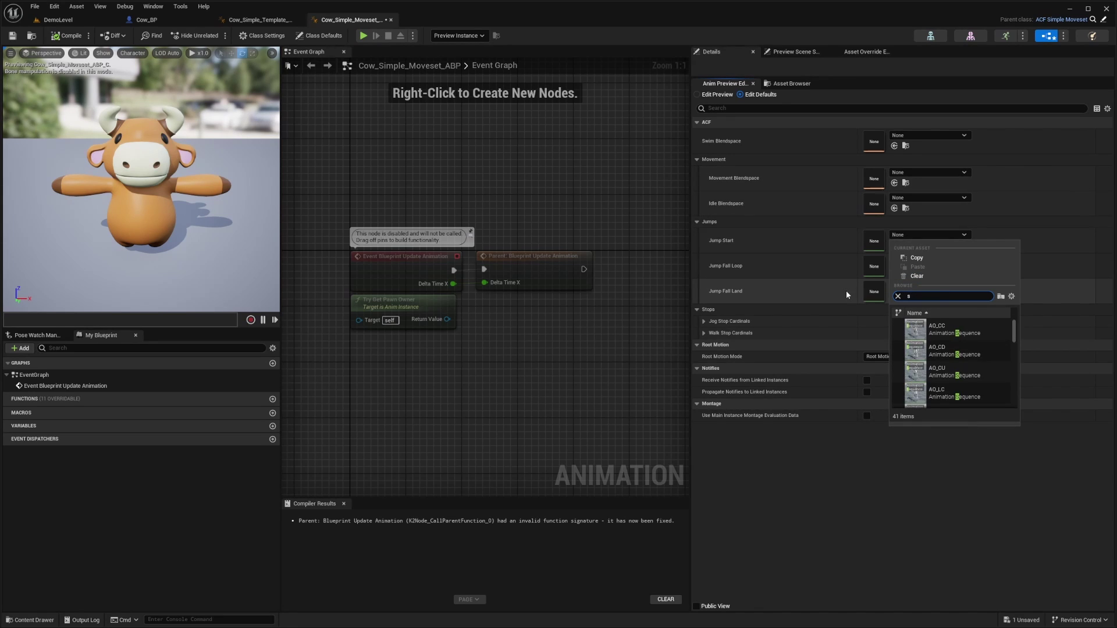
key("BackSpace")
type("character_jump")
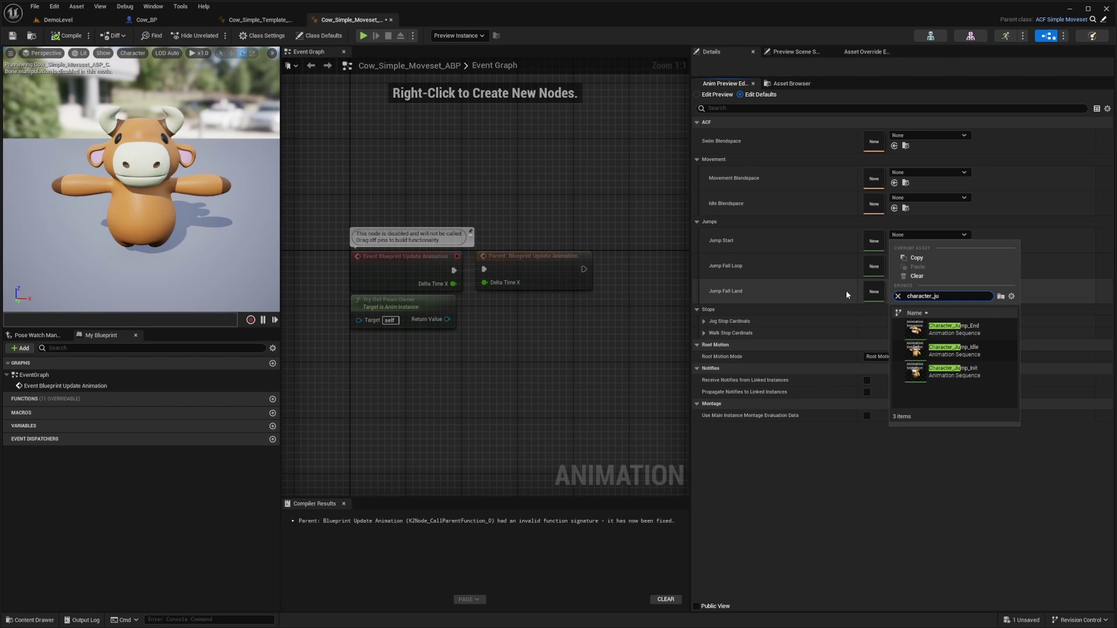
left_click_drag(949, 296, 745, 290)
left_click(905, 287)
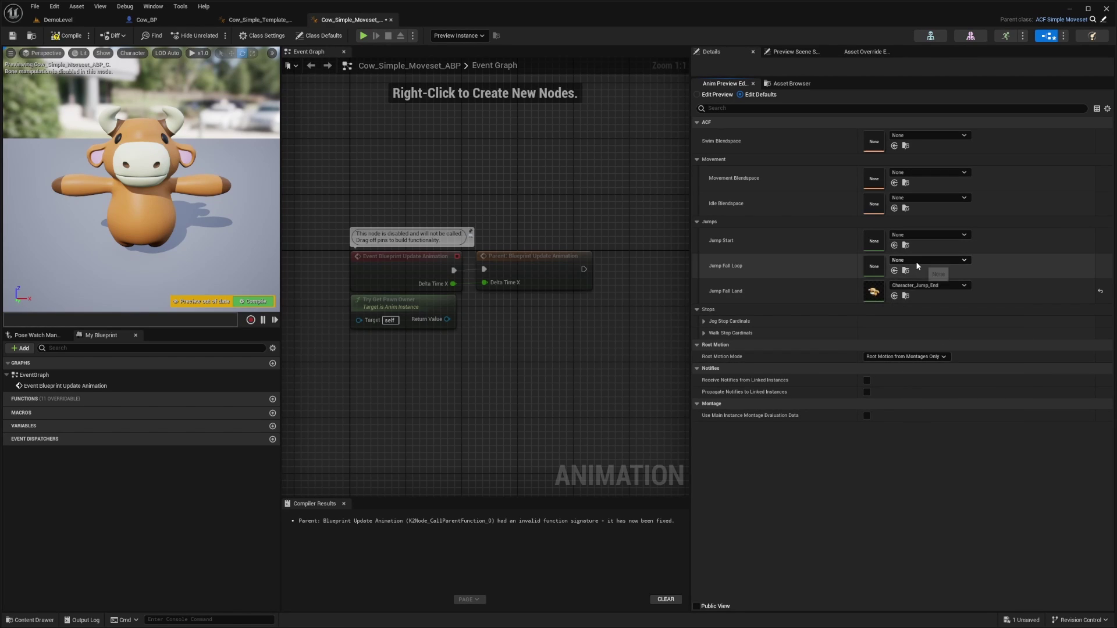
Step: Set Jump Fall Loop to Character_Jump_Idle and Jump Start to Character_Jump_Init, and compile Cow_Simple_Moveset_ABP
left_click(917, 266)
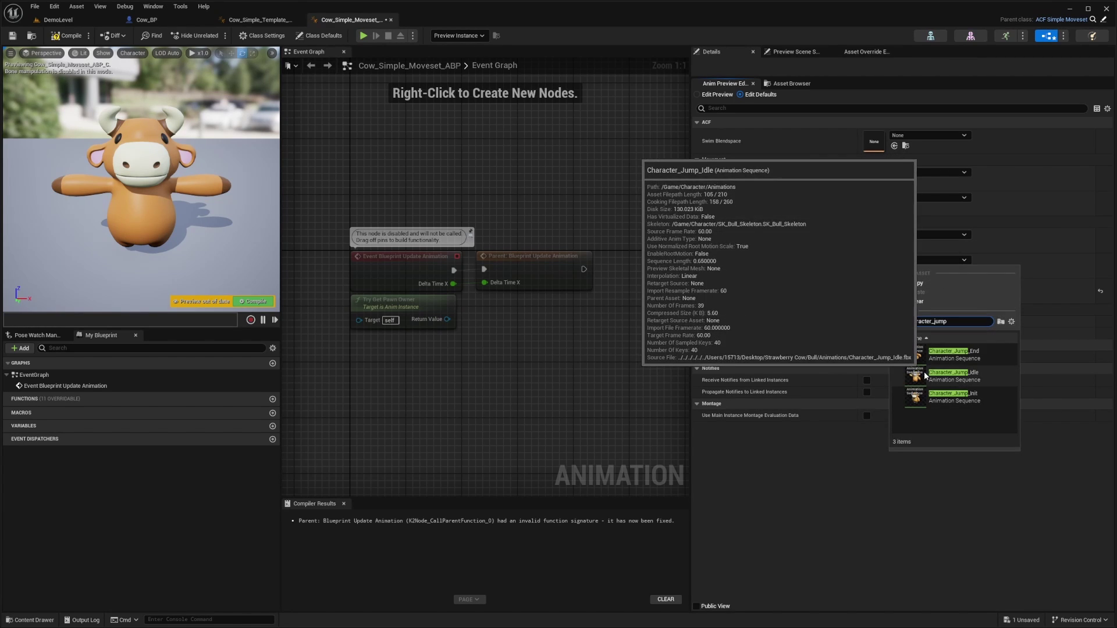
left_click(965, 377)
left_click(922, 235)
left_click(936, 372)
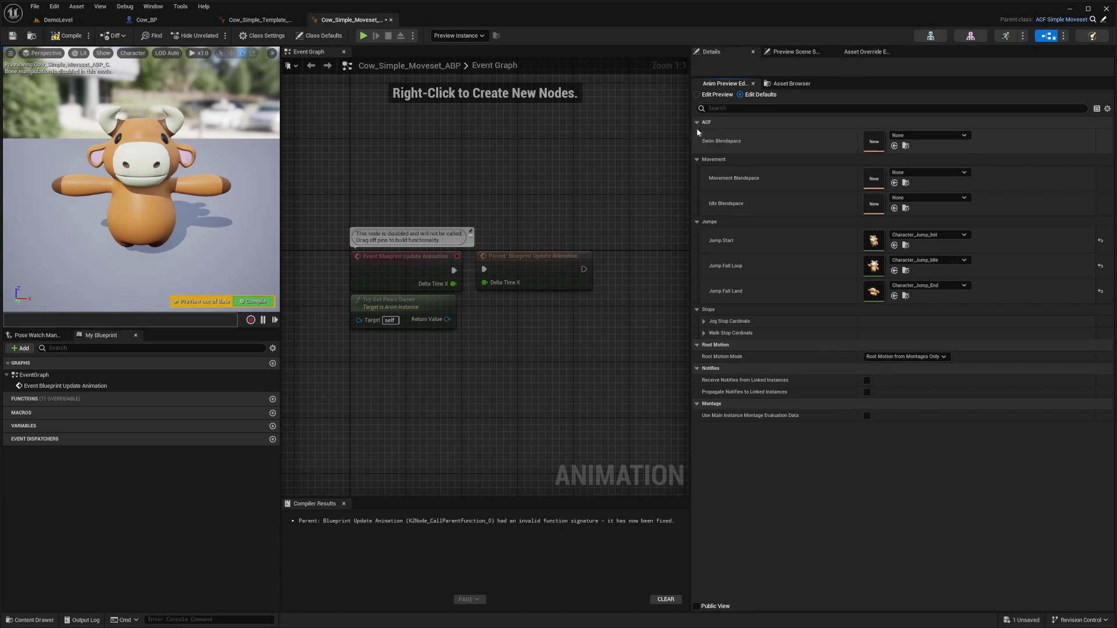
left_click(67, 35)
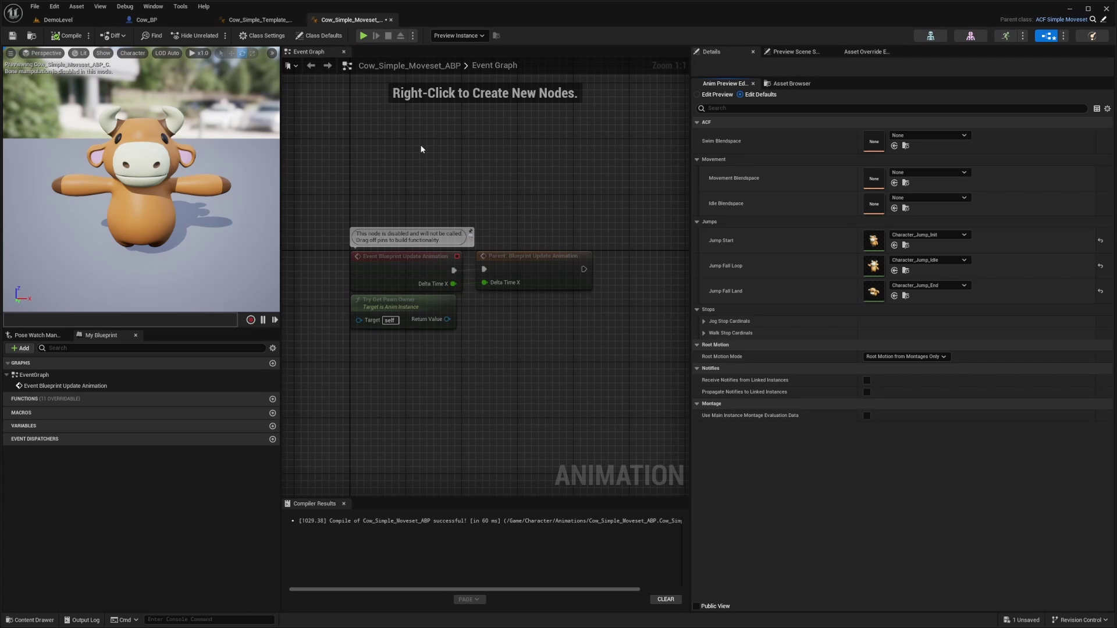
Step: Create a Blend Space 1D named Idle_Blendspace in Character/Animations for the moveset's Idle Blendspace
left_click(906, 198)
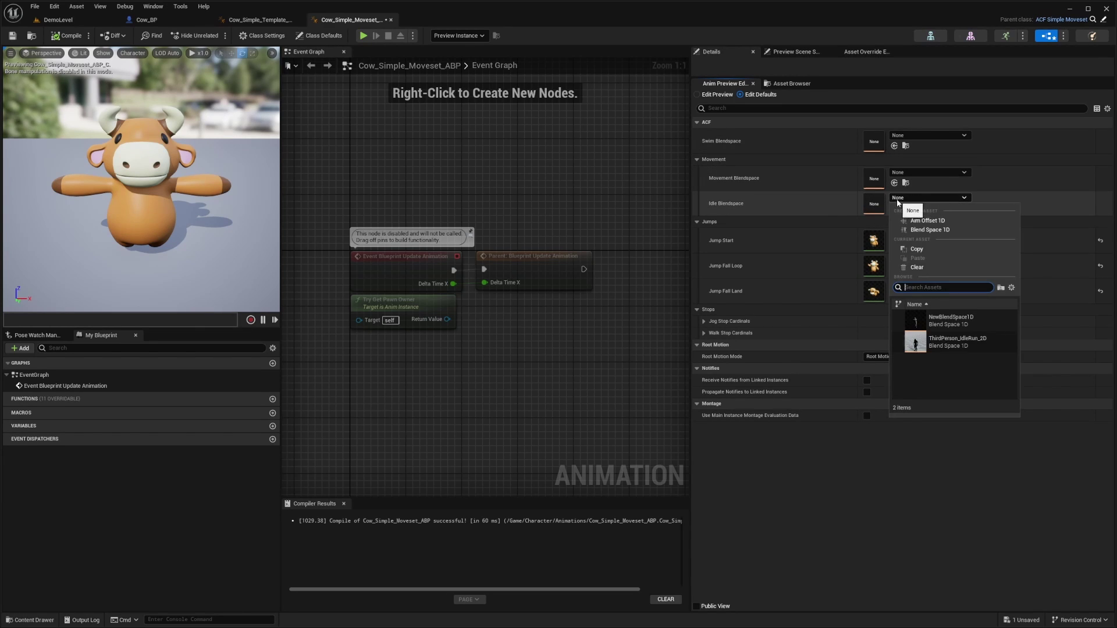
left_click(930, 230)
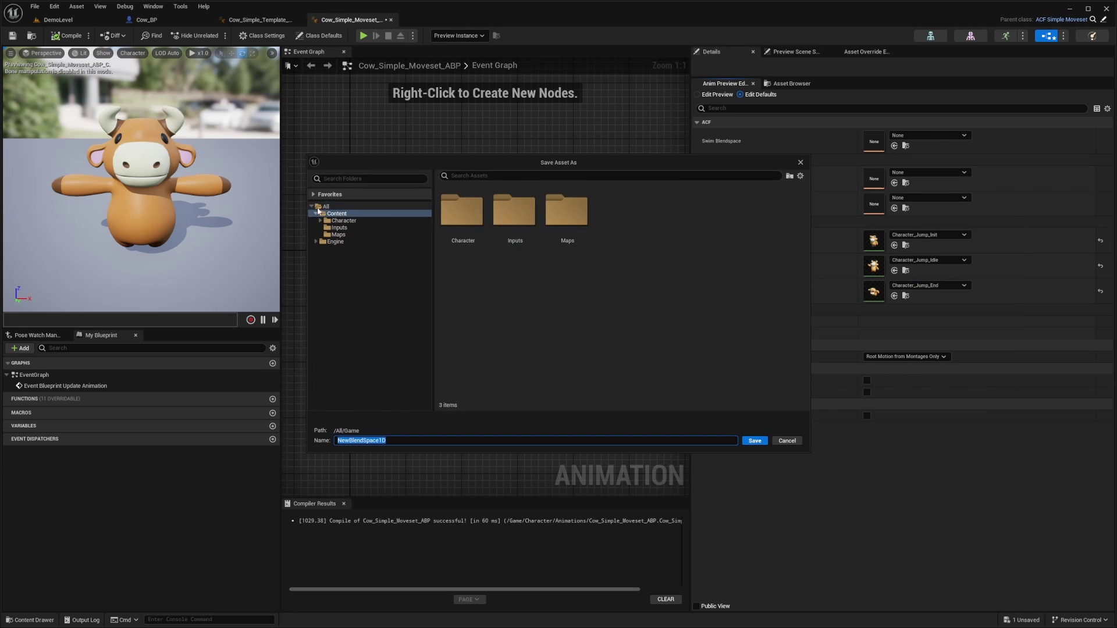
double_click(468, 246)
double_click(466, 242)
left_click(402, 441)
type("Idle_")
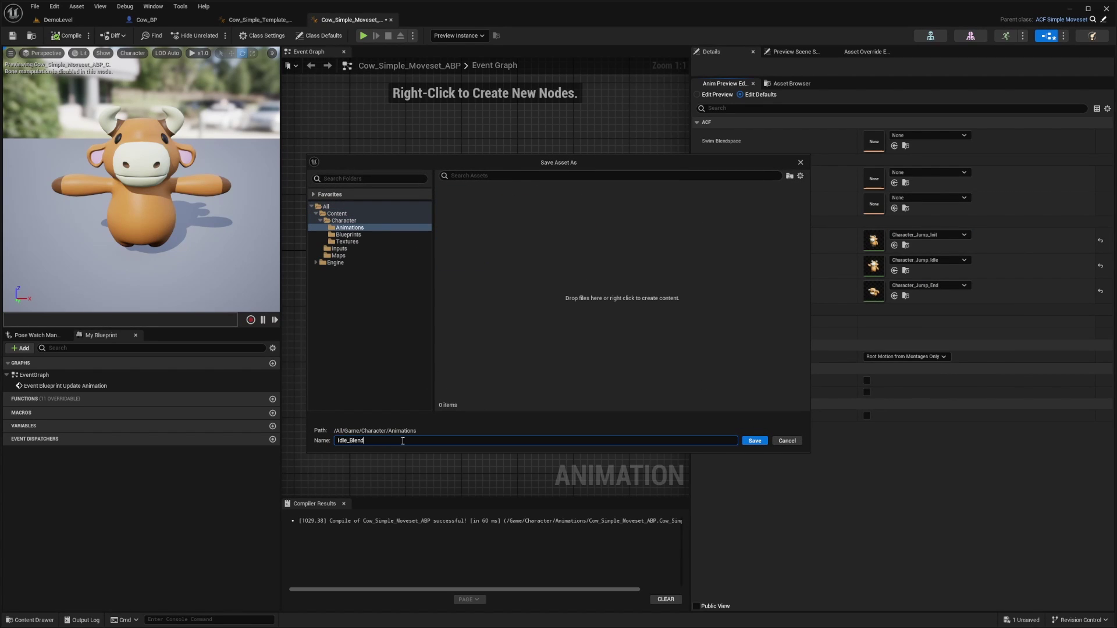
key("Return")
left_click(501, 263)
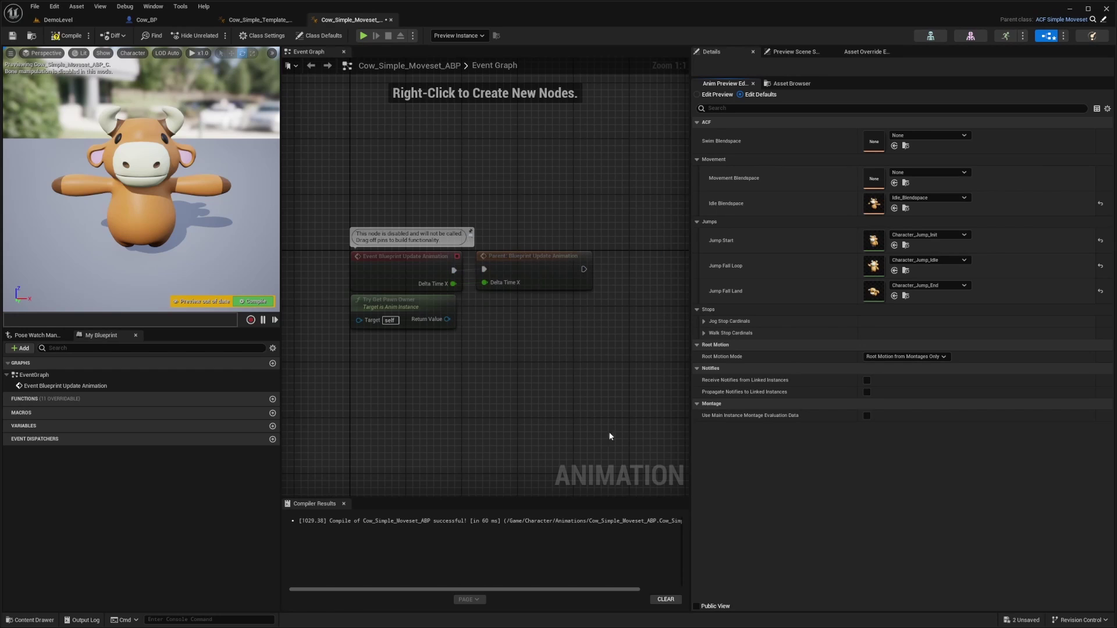
Step: Add Character_Idle as a sample in Idle_Blendspace at horizontal axis value 50.0, and close the blend space
double_click(882, 208)
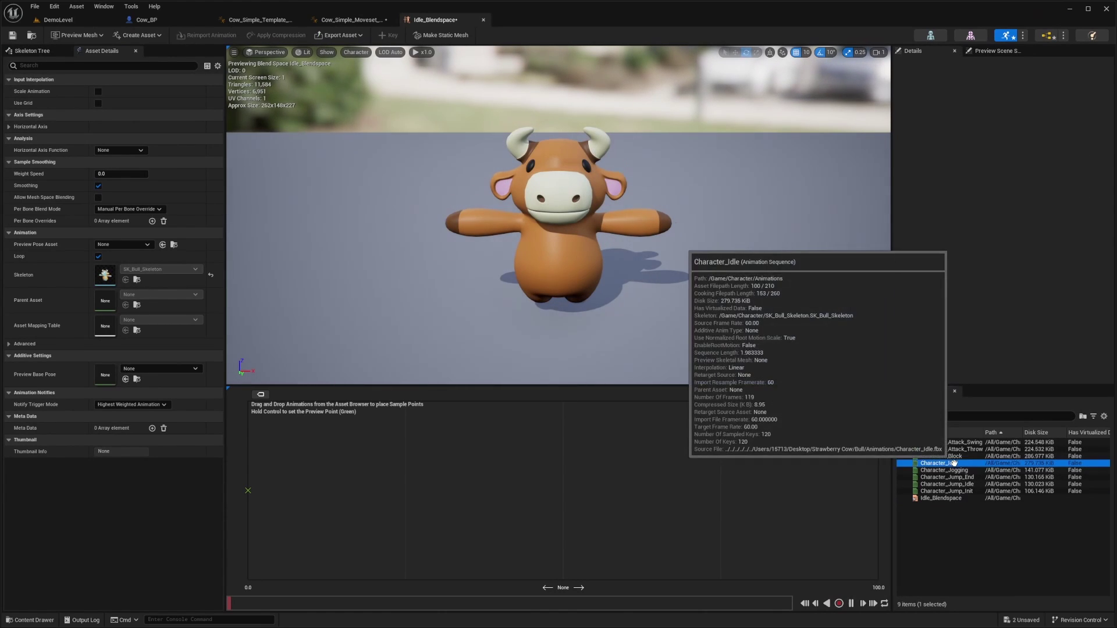
left_click_drag(960, 464, 552, 501)
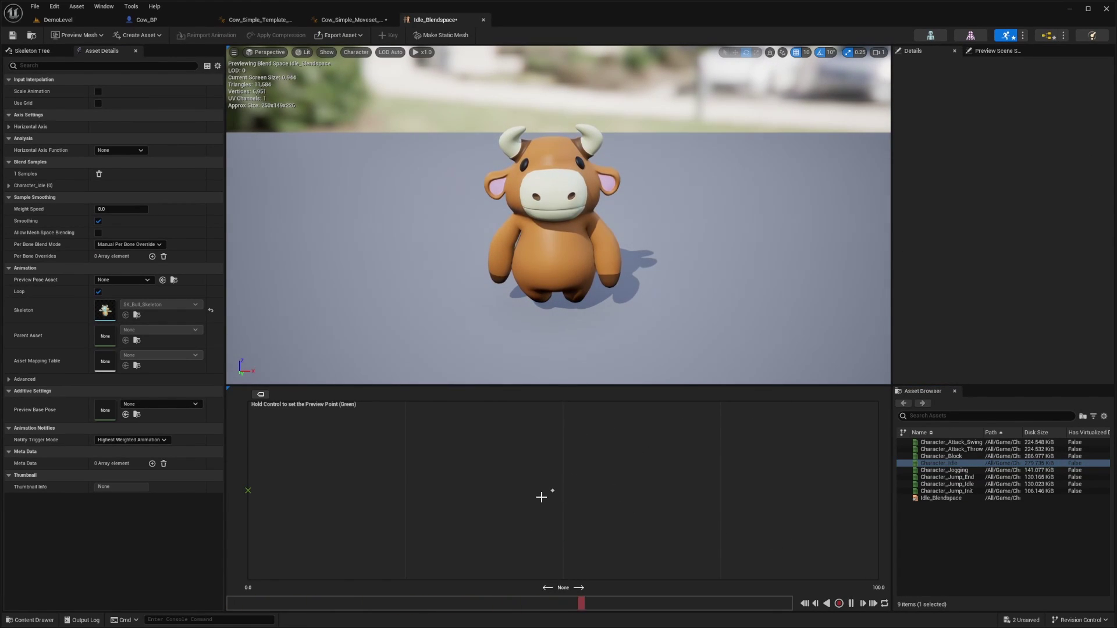
left_click(9, 126)
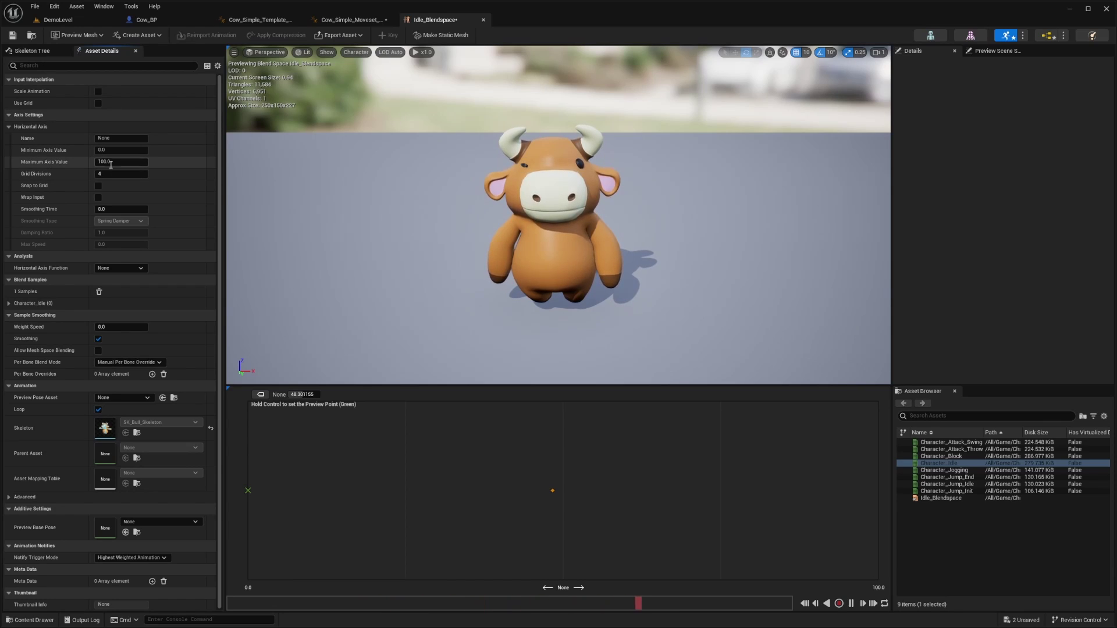
left_click(8, 304)
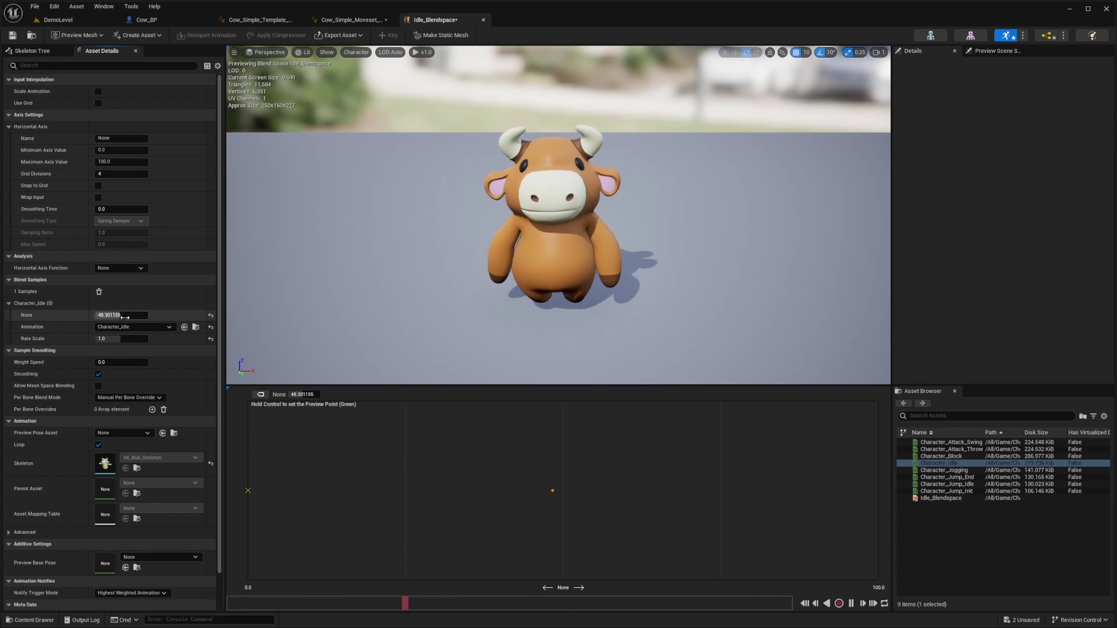
left_click(211, 315)
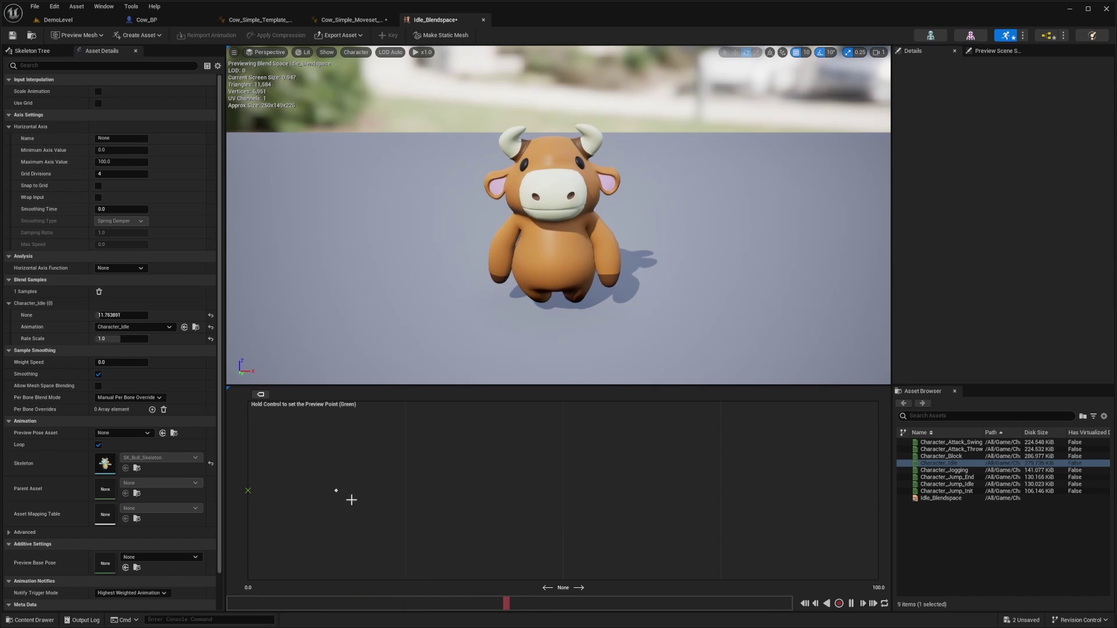
left_click_drag(352, 500, 563, 522)
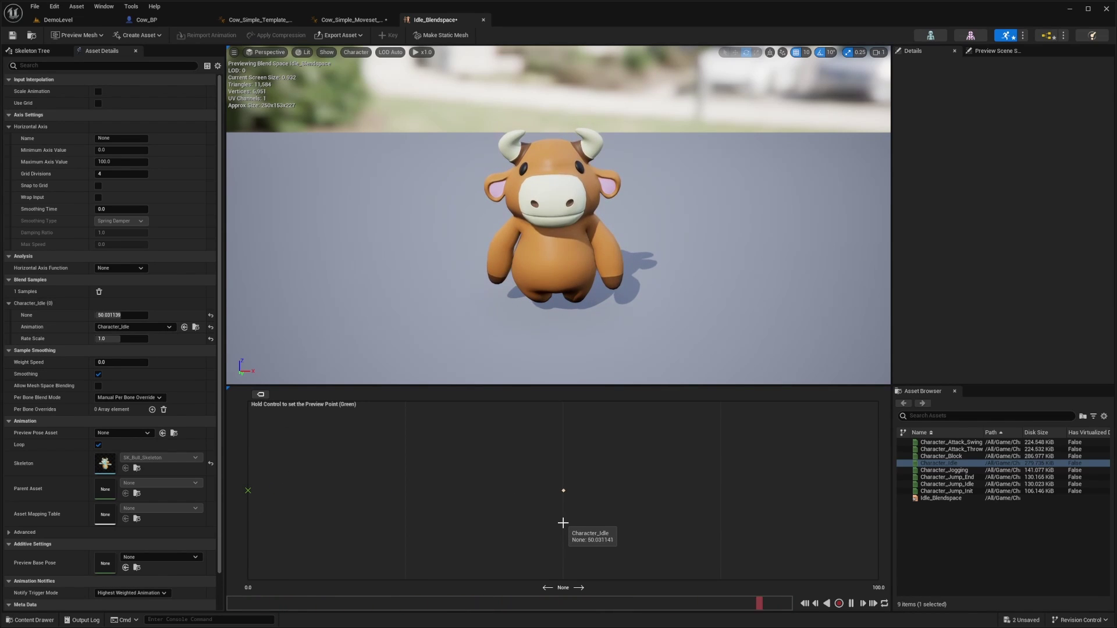
left_click(129, 315)
left_click(582, 497)
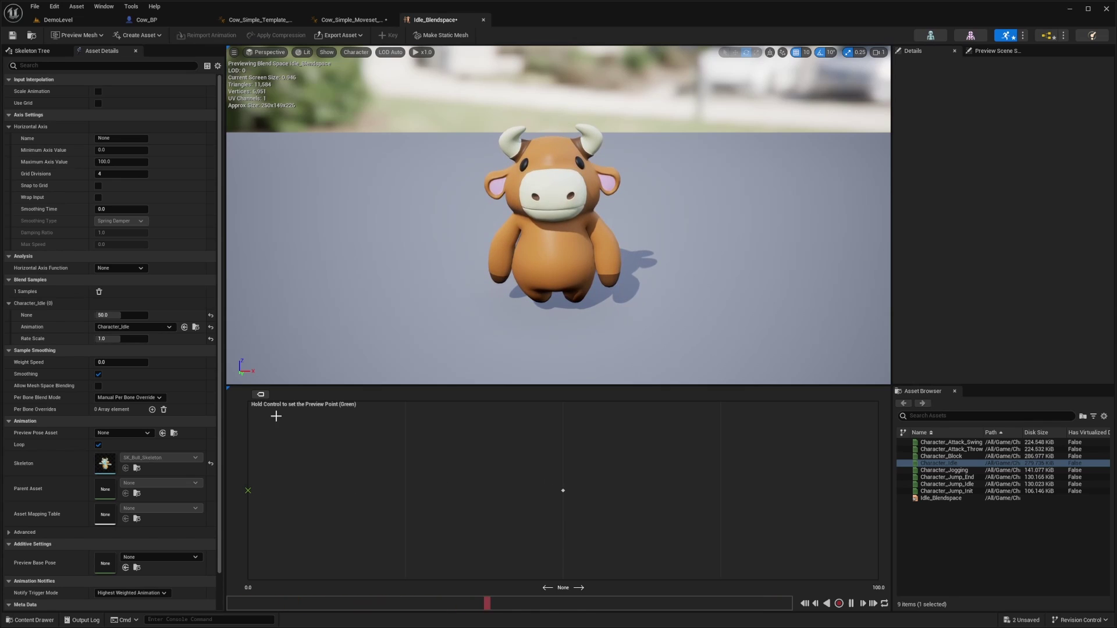
left_click(483, 21)
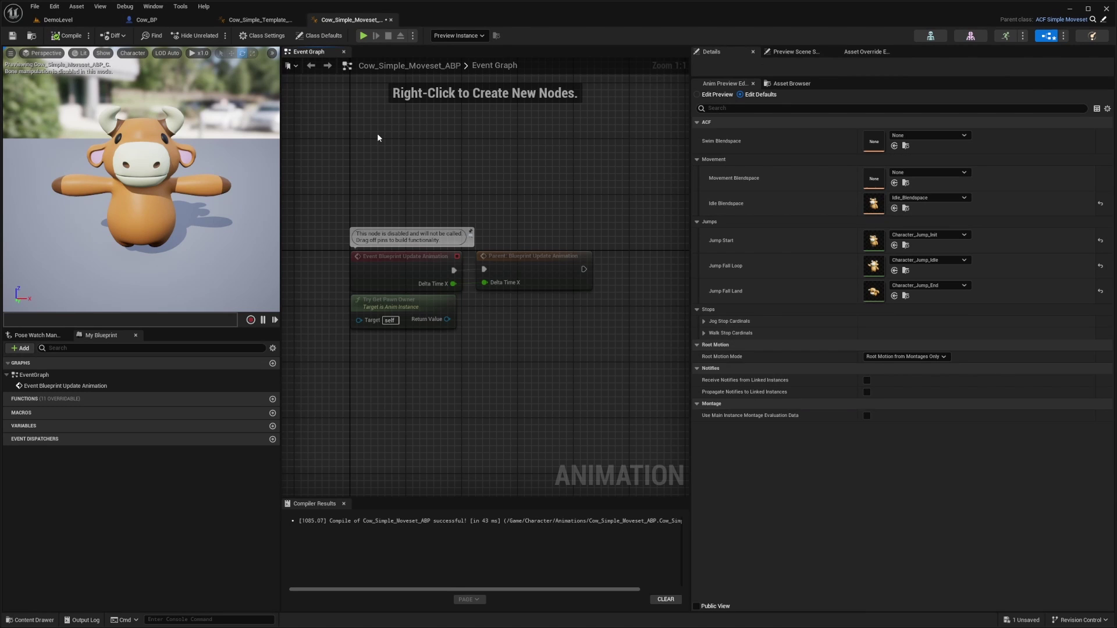
Step: Set the Moveset of Moveset Layers index 0 in Cow_Simple_Template_ABP to Cow_Simple_Moveset_ABP and compile
left_click(267, 20)
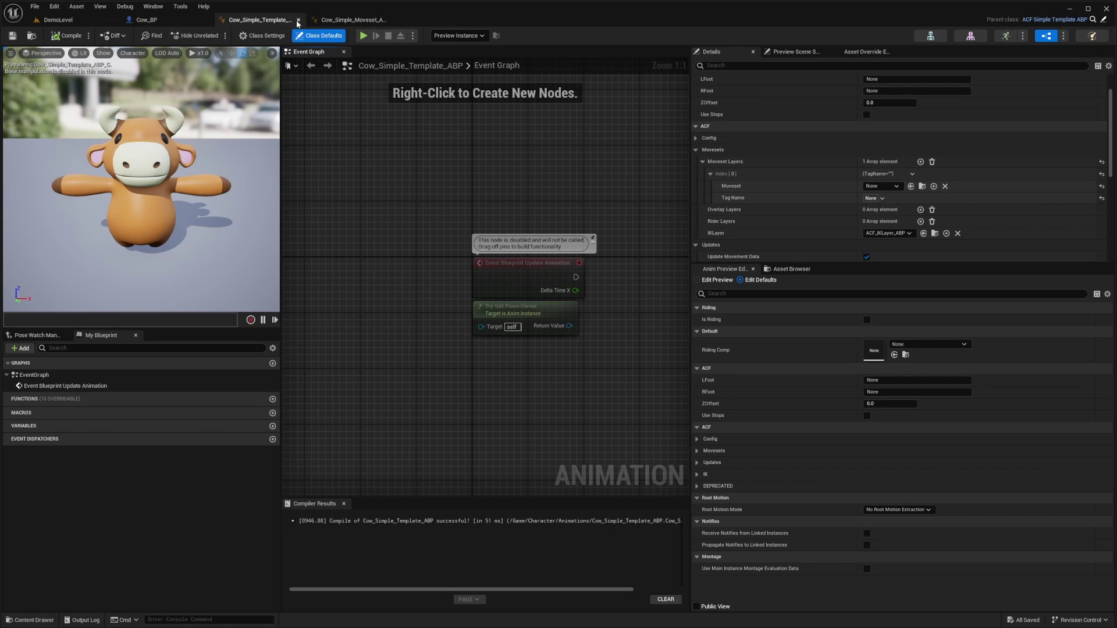
left_click(879, 186)
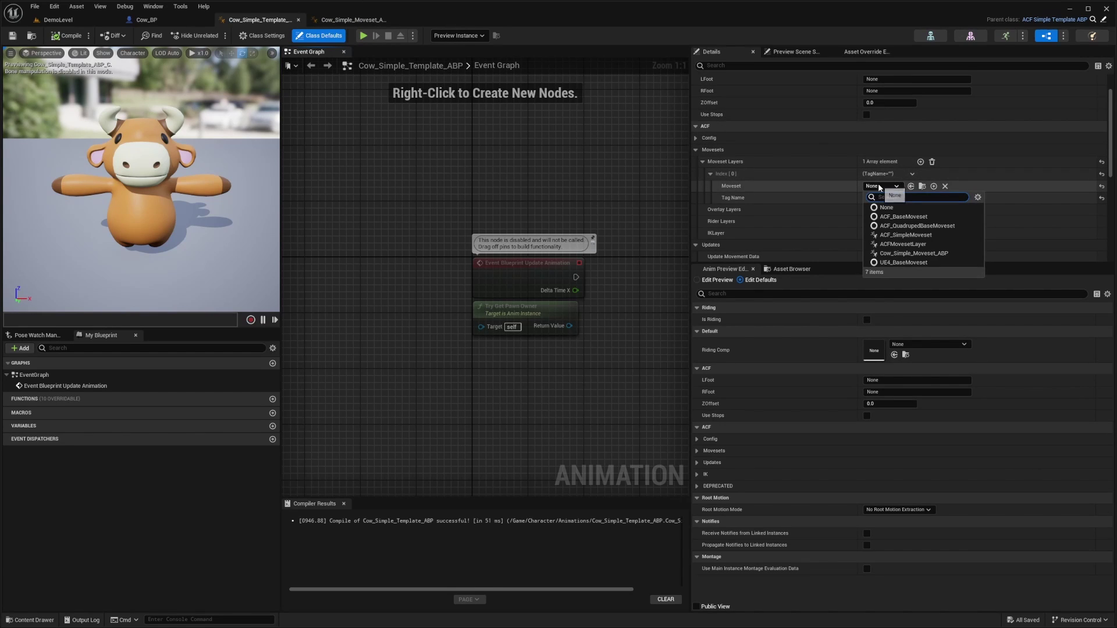
left_click(900, 253)
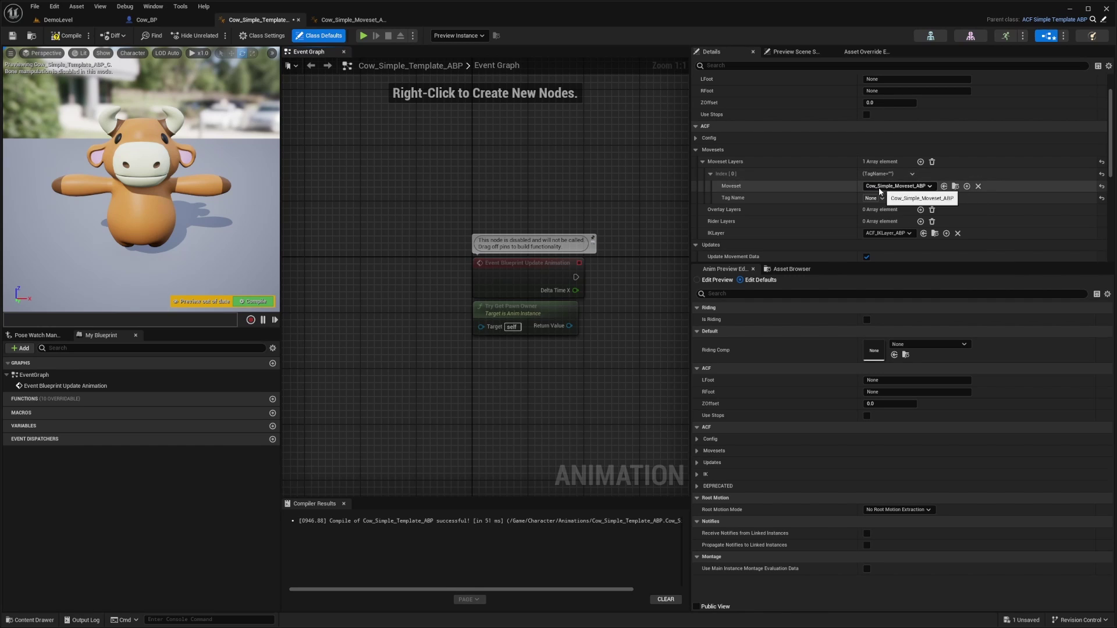
left_click(64, 36)
Step: Set the Anim Class of the Mesh component in Cow_BP to Cow_Simple_Template_ABP, and compile and save the blueprint
left_click(155, 22)
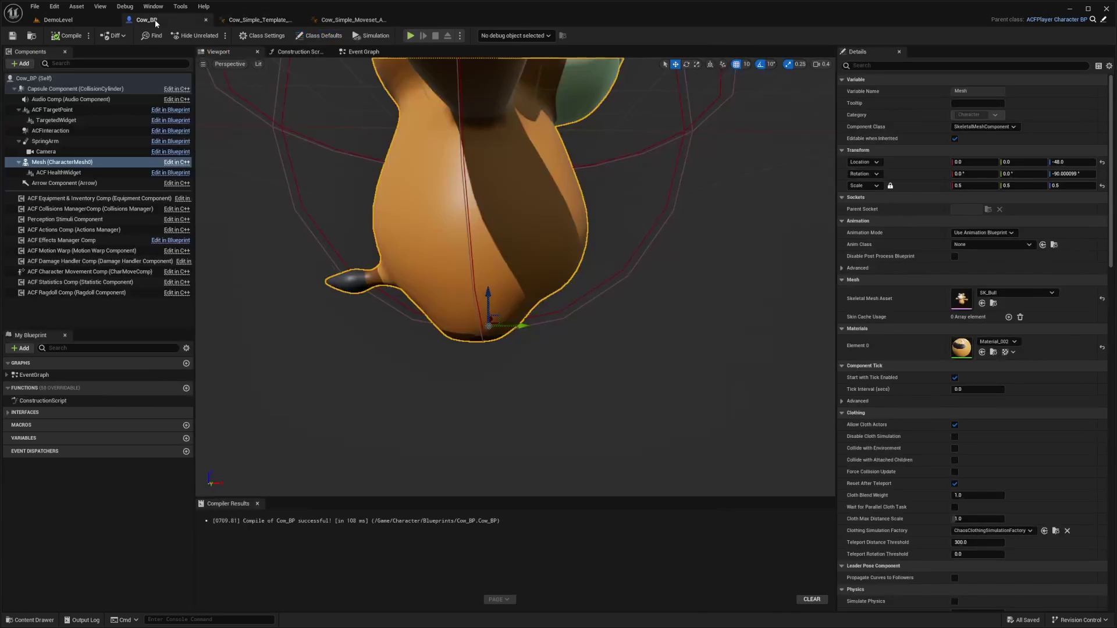
left_click(971, 245)
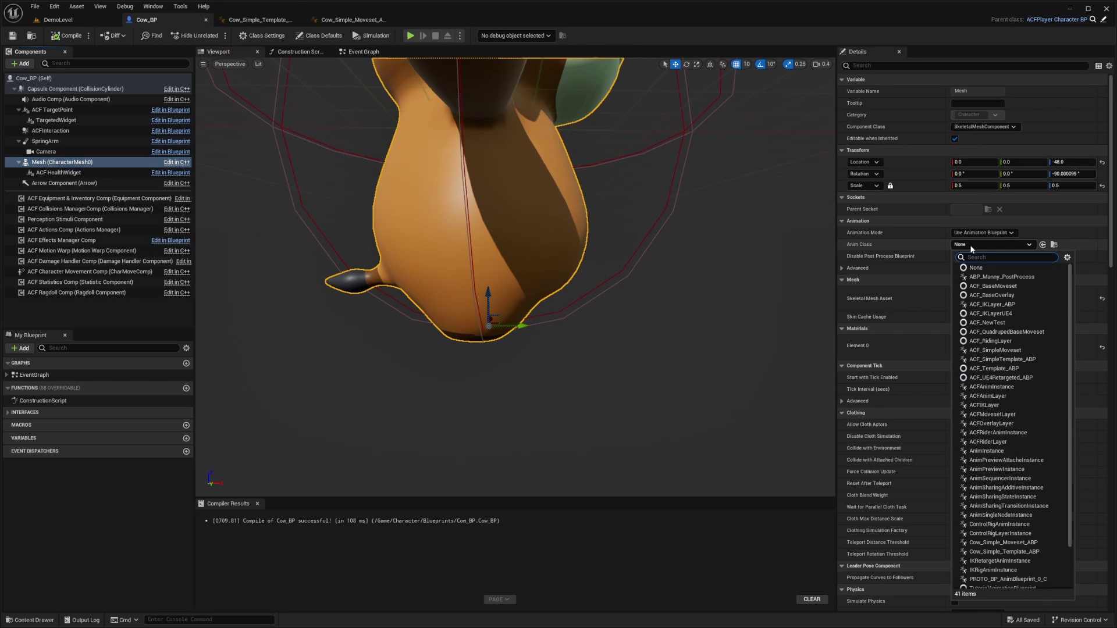
type("cow")
left_click(1001, 286)
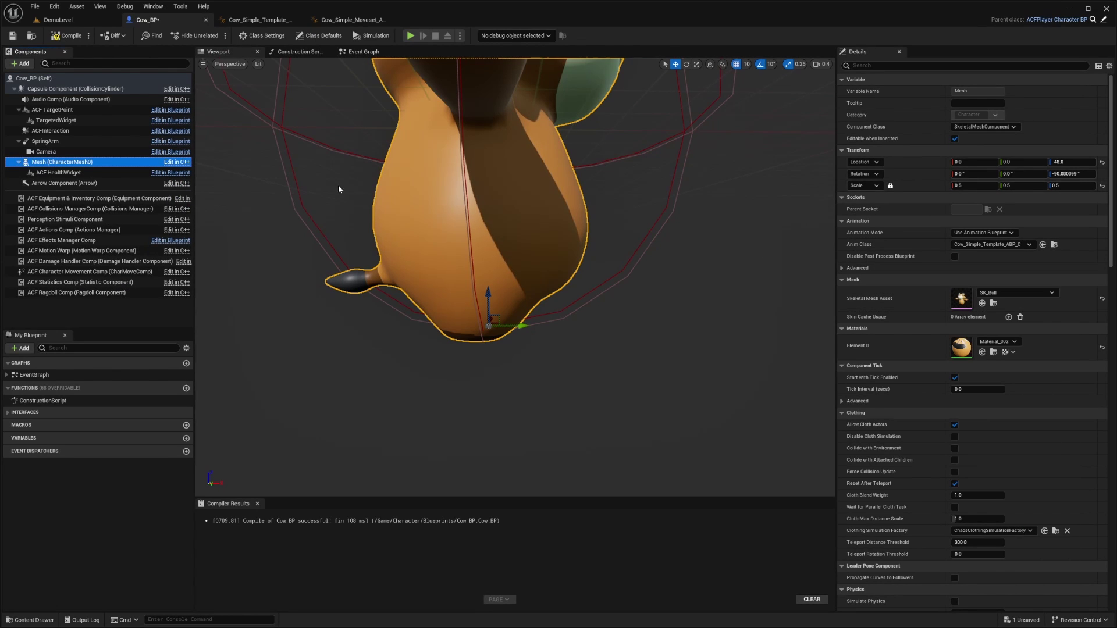
left_click(53, 38)
key("ctrl+s")
Step: Play DemoLevel and move the bull in several directions to check its idle and movement animations
left_click(69, 23)
key("alt+p")
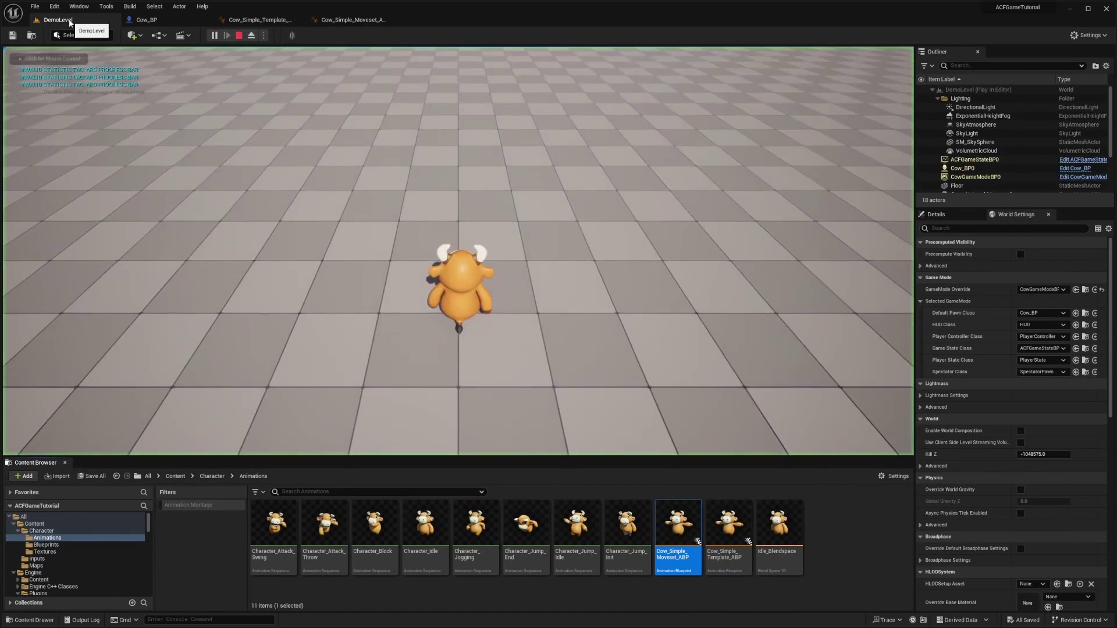
key("s")
key("d")
key("a")
key("d")
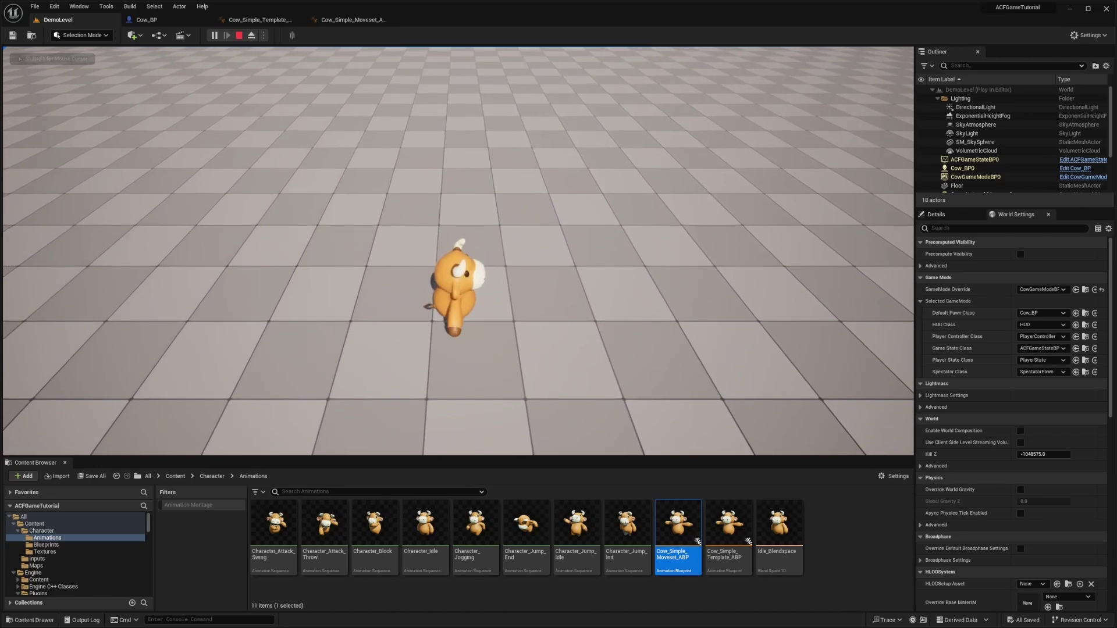
key("s")
key("s")
key("a")
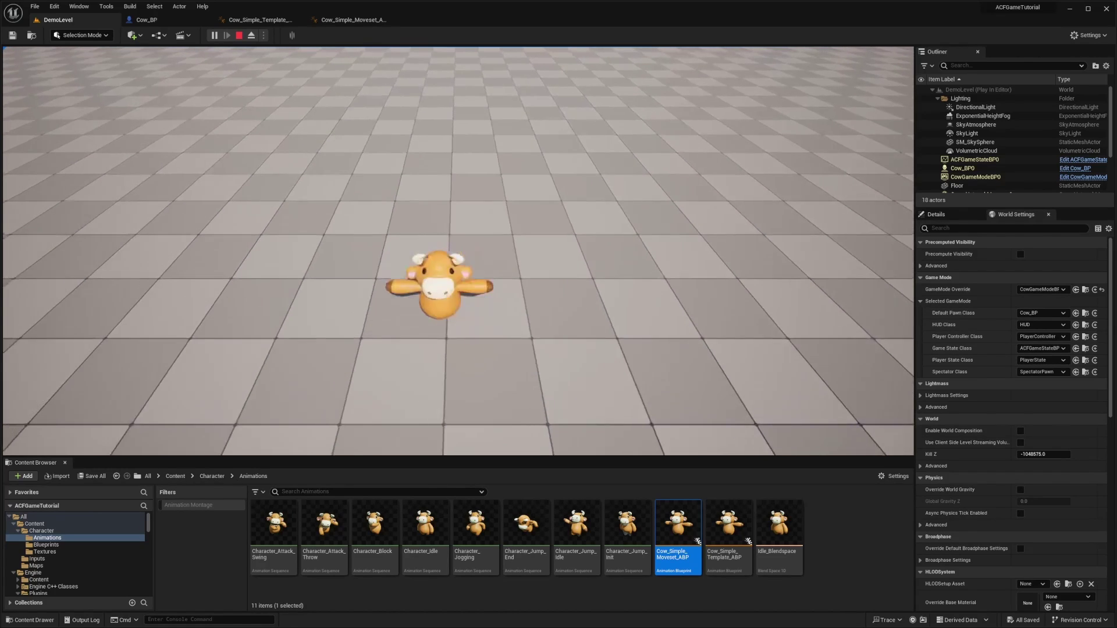
key("d")
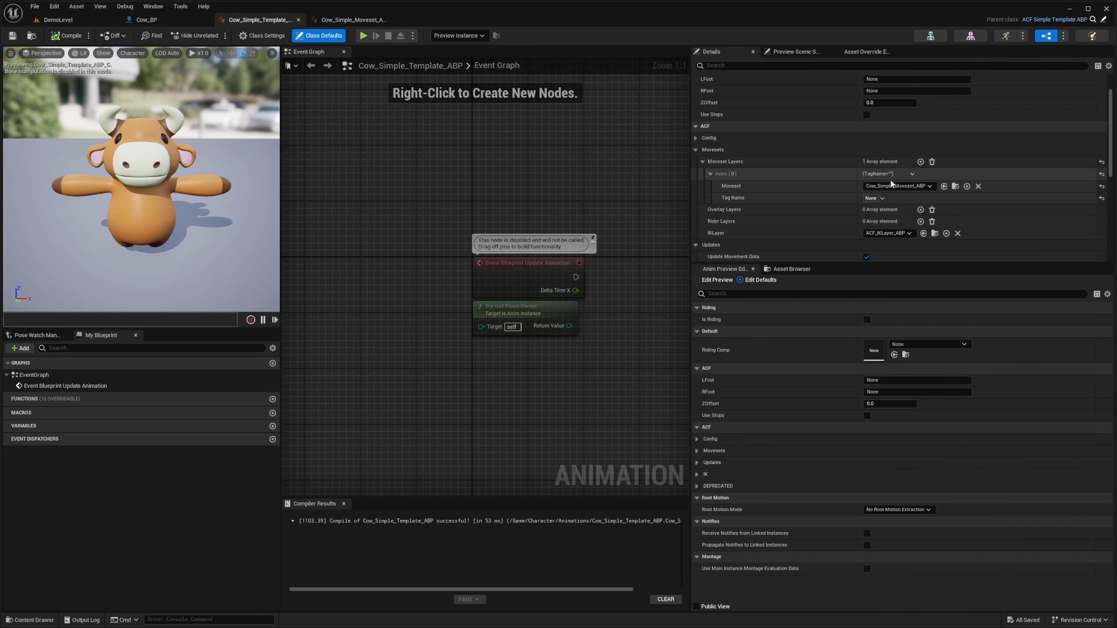
Step: Create a Blend Space named Movement_Blendspace in Character/Animations for the Movement Blendspace of Cow_Simple_Moveset_ABP, using SK_Bull_Skeleton
left_click(349, 19)
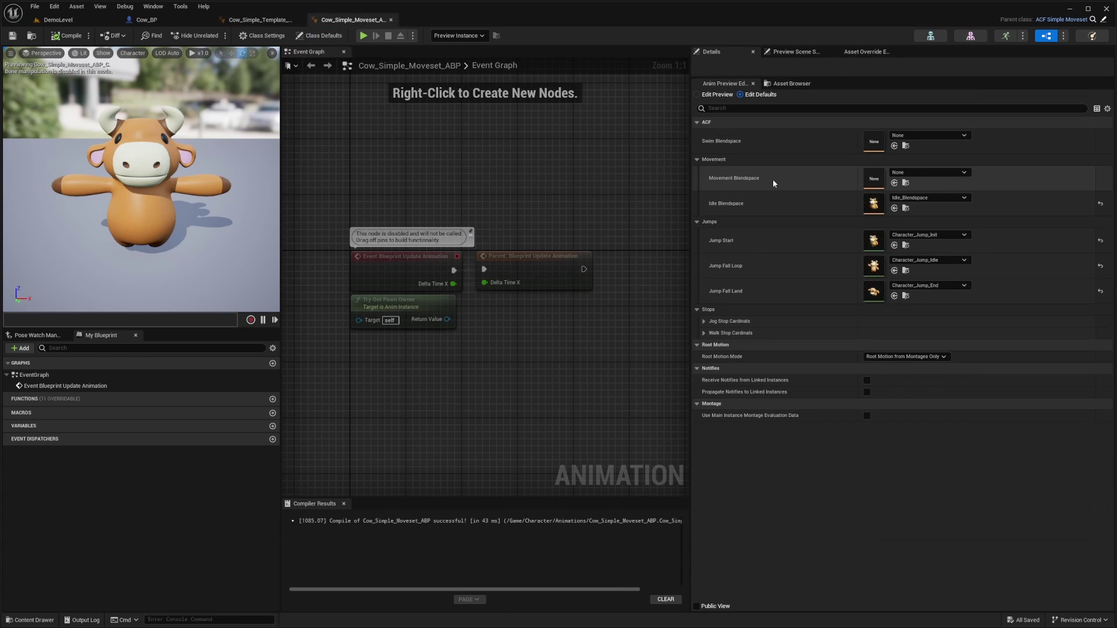
left_click(918, 174)
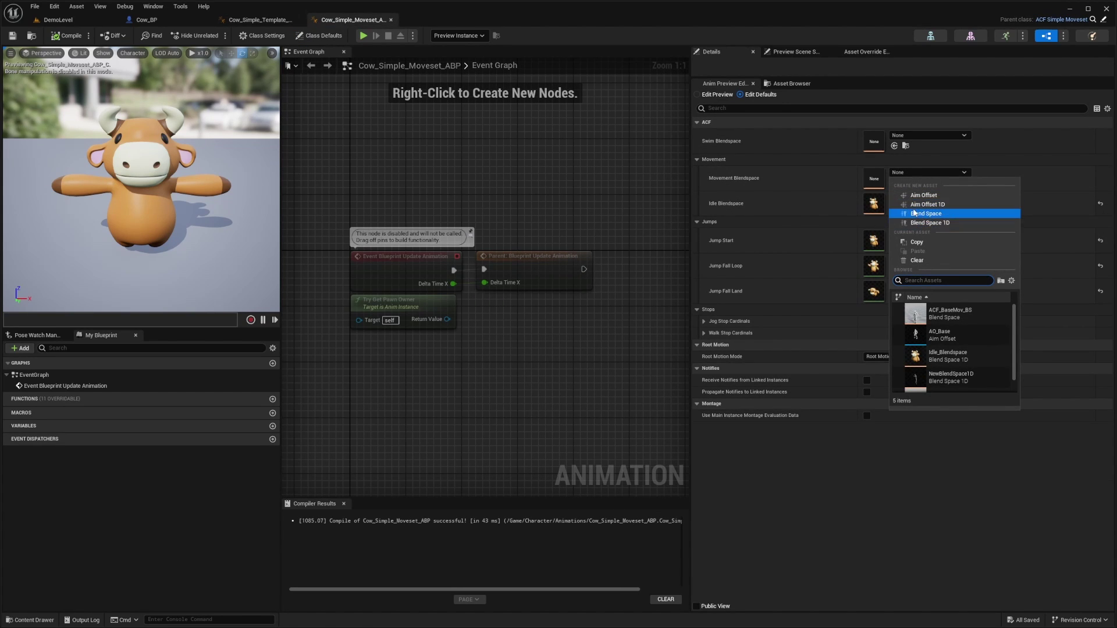
left_click(915, 213)
type("_Blends")
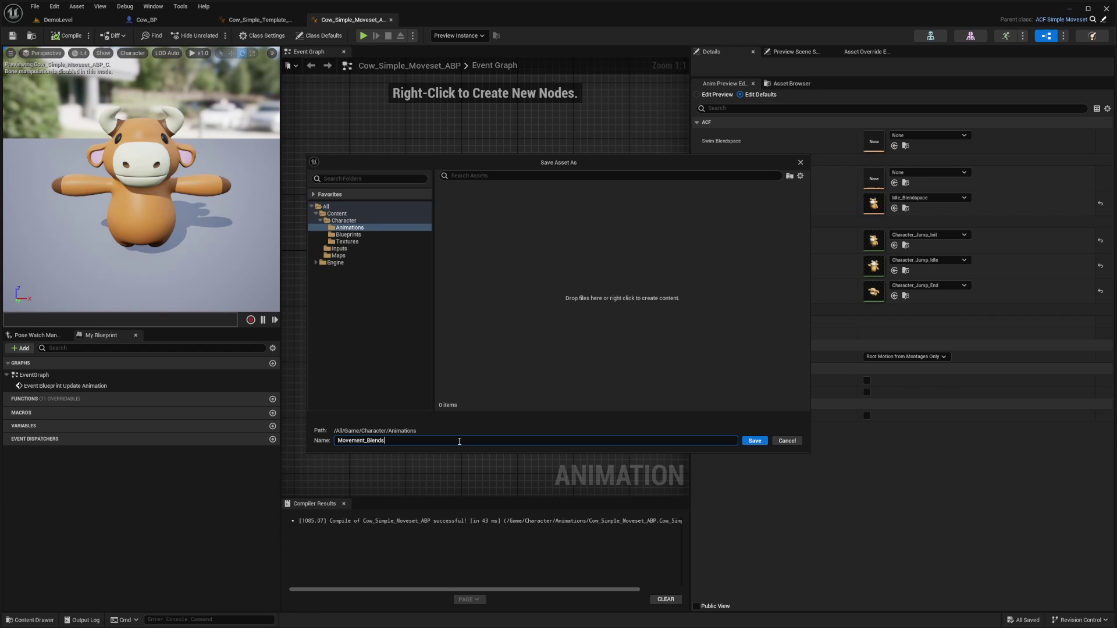
type("pace")
key("Return")
left_click(510, 262)
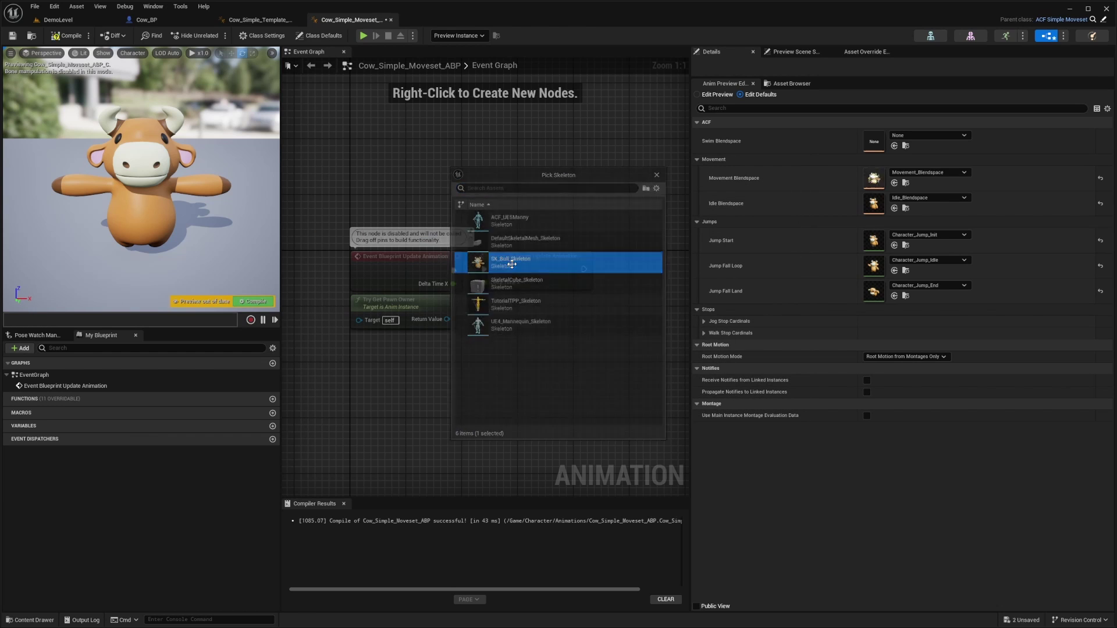
Step: Add Character_Jogging as a sample in Movement_Blendspace with both axis values at 50.0, and save the assets
double_click(874, 178)
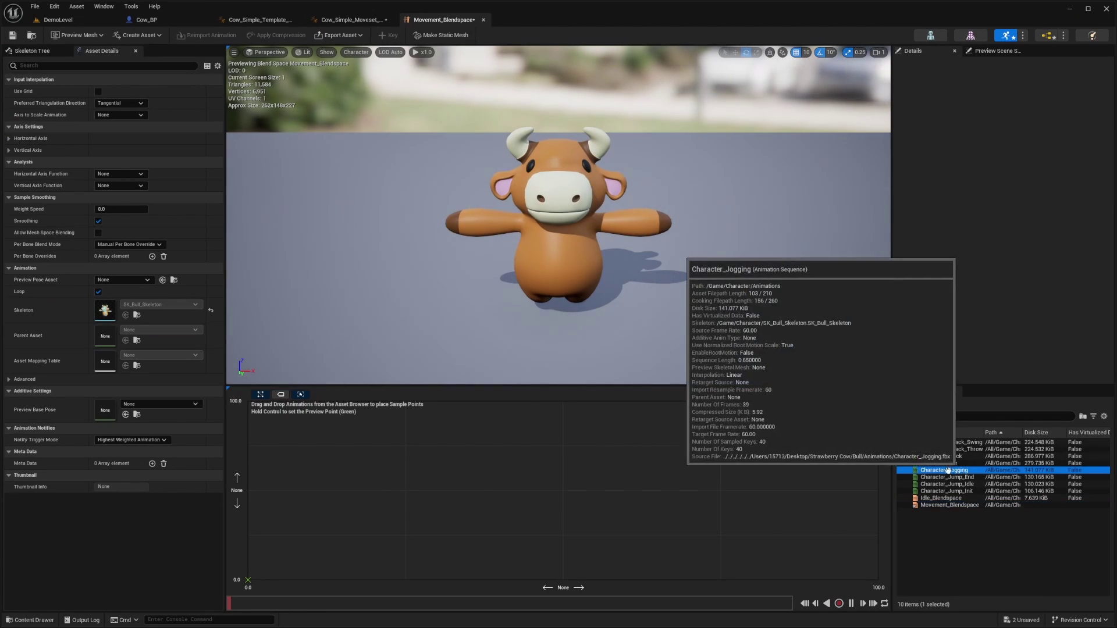
left_click_drag(943, 470, 576, 512)
left_click(148, 232)
type("50")
key("Tab")
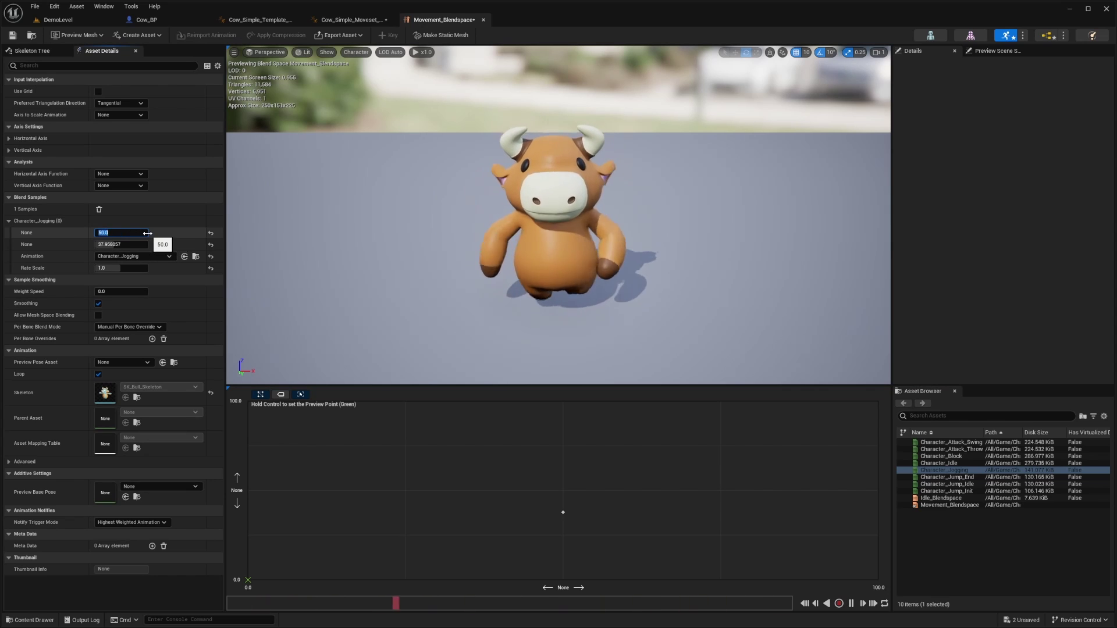
type("50")
key("Return")
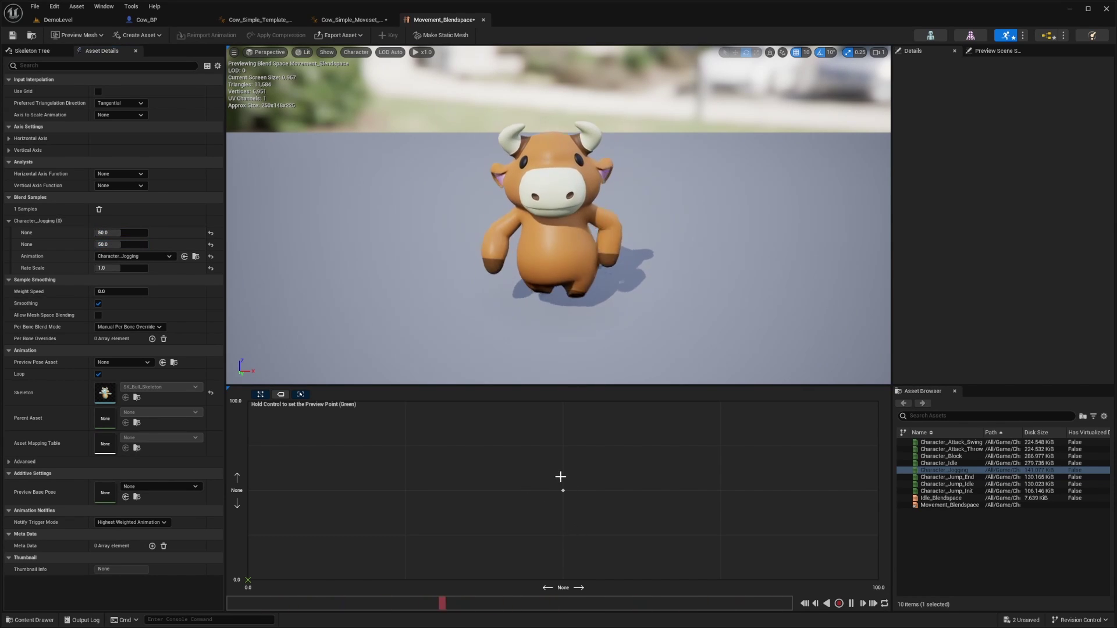
left_click(251, 20)
left_click(443, 20)
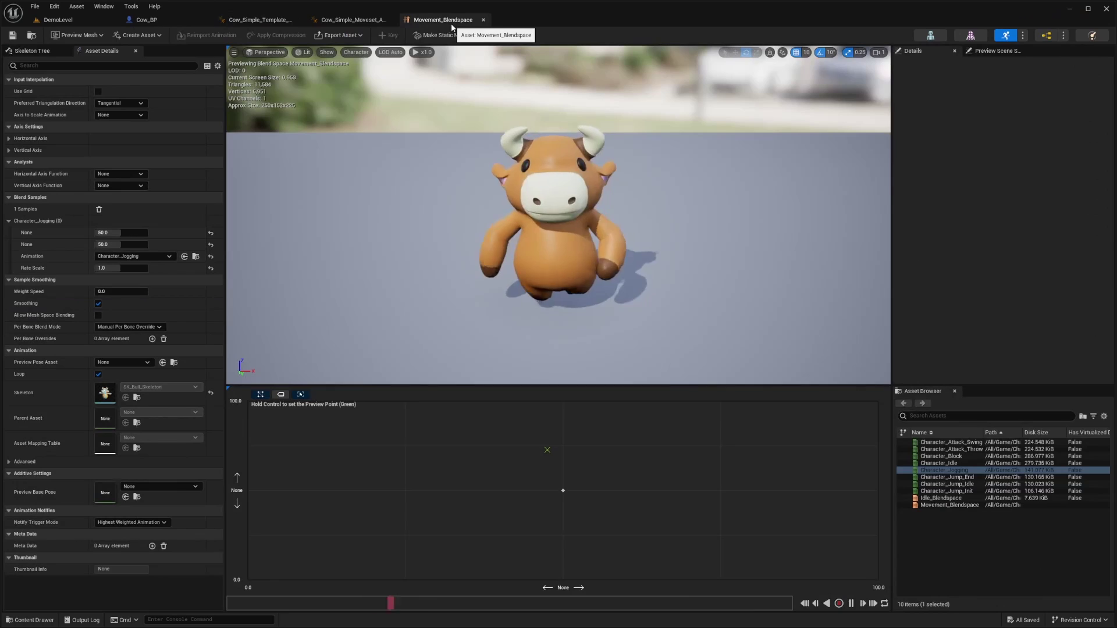
Step: Compile Cow_Simple_Moveset_ABP with Movement_Blendspace assigned, and return to the blend space
left_click(353, 20)
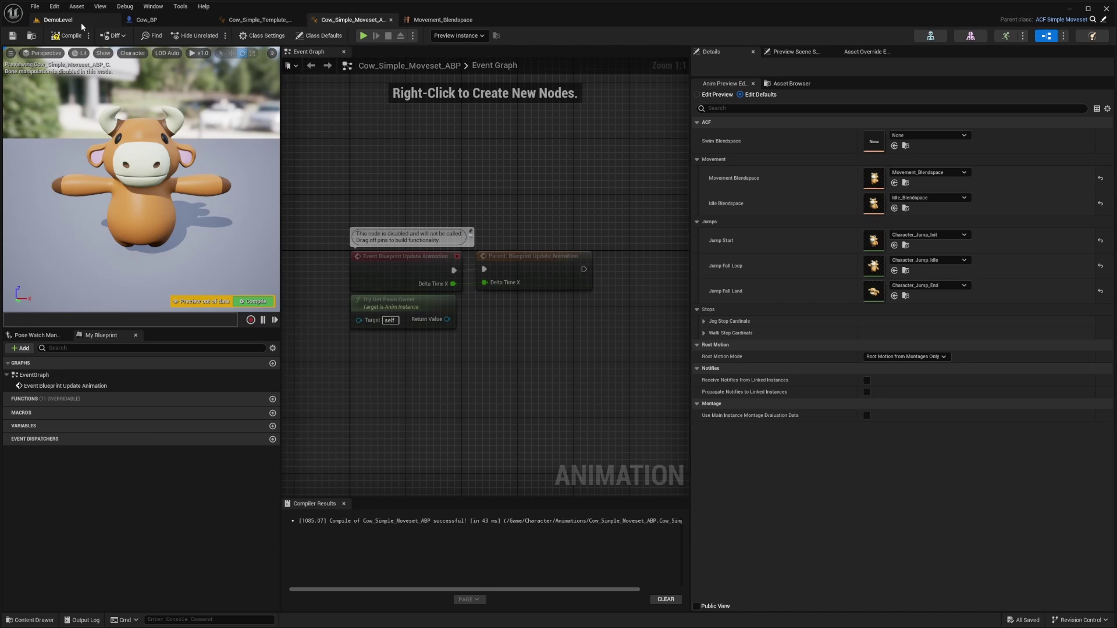
left_click(63, 36)
left_click(443, 20)
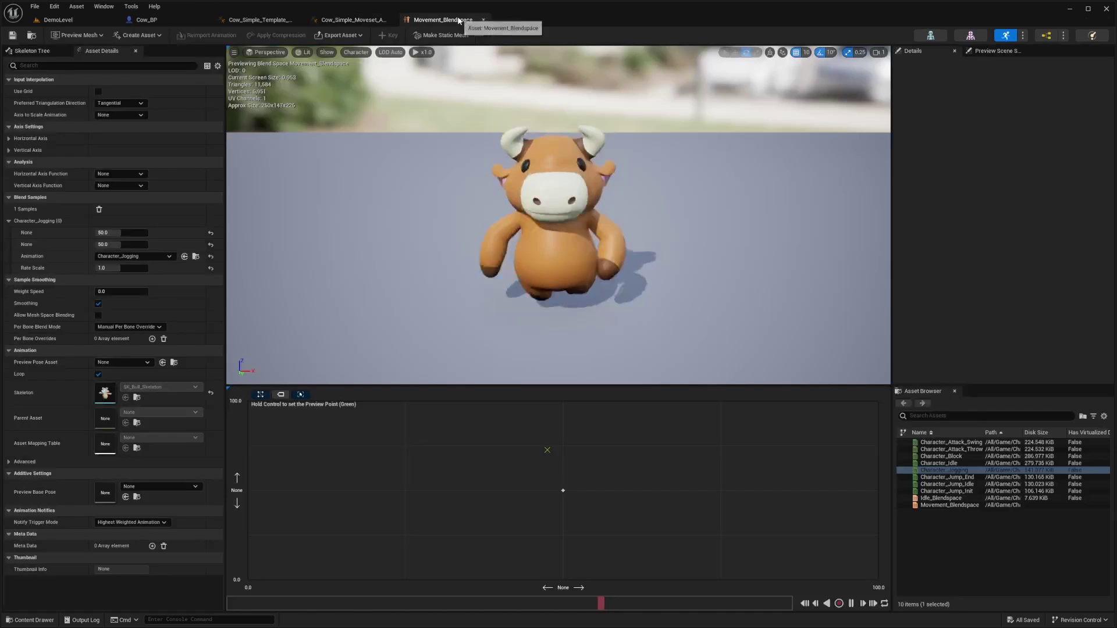
Step: Play the level full screen, move the bull in all directions to check its jogging animation, and end the play session
left_click(147, 20)
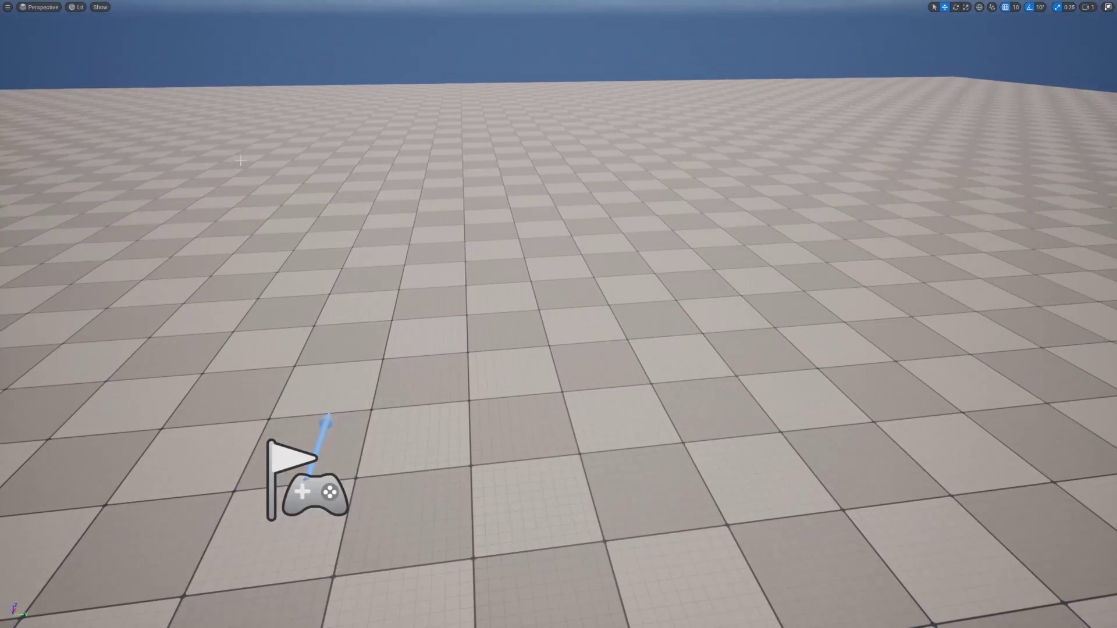
key("alt+p")
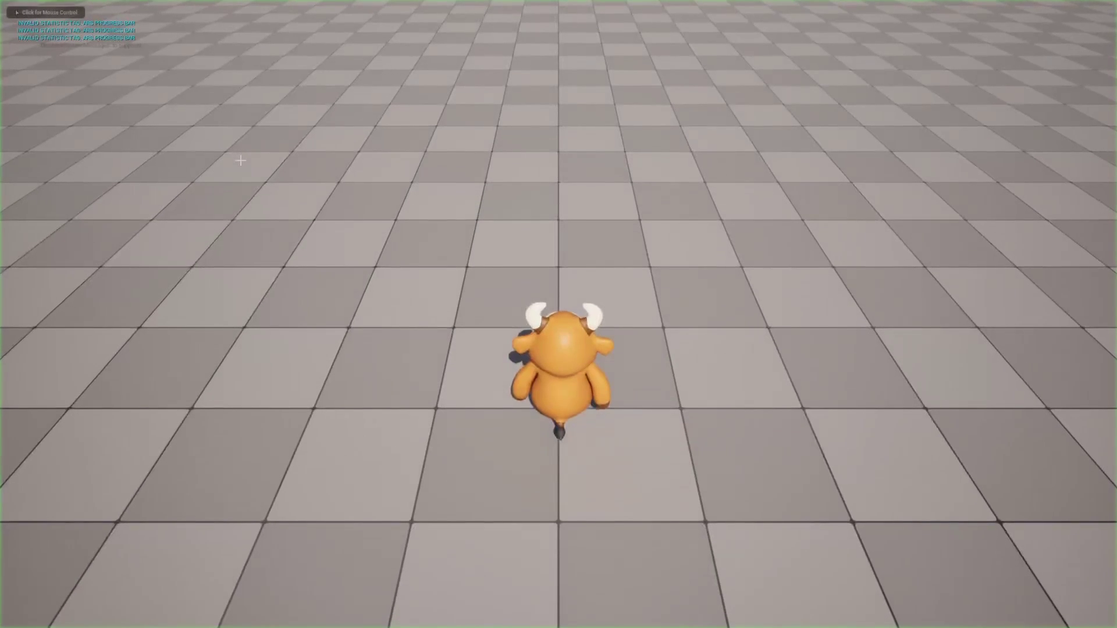
left_click(240, 160)
key("w")
key("a")
key("s")
key("d")
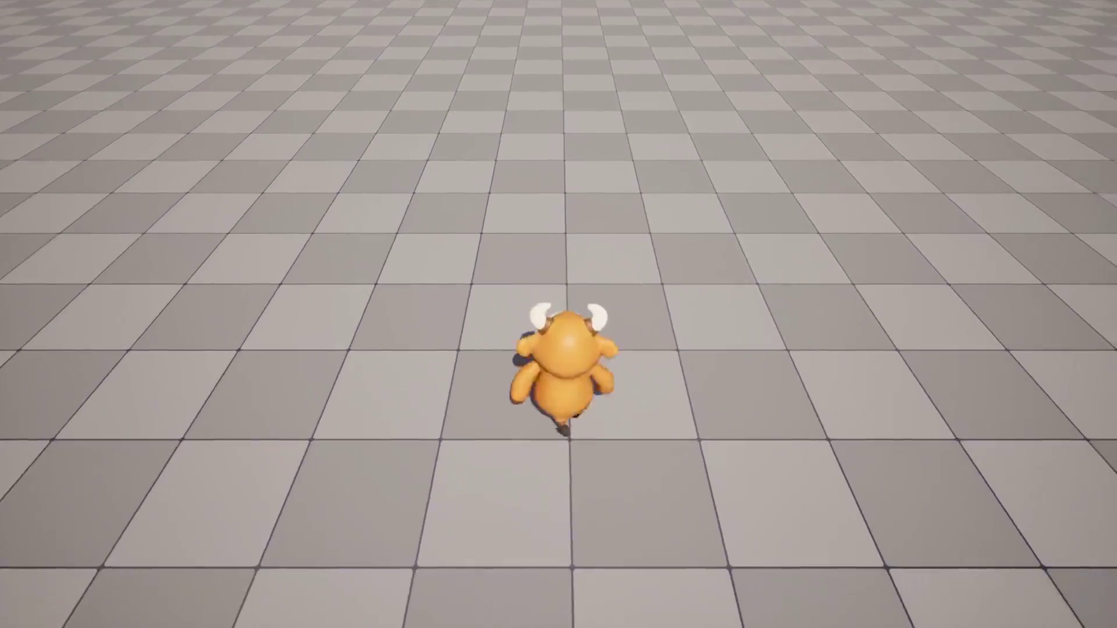
key("s")
key("d")
key("s")
key("d")
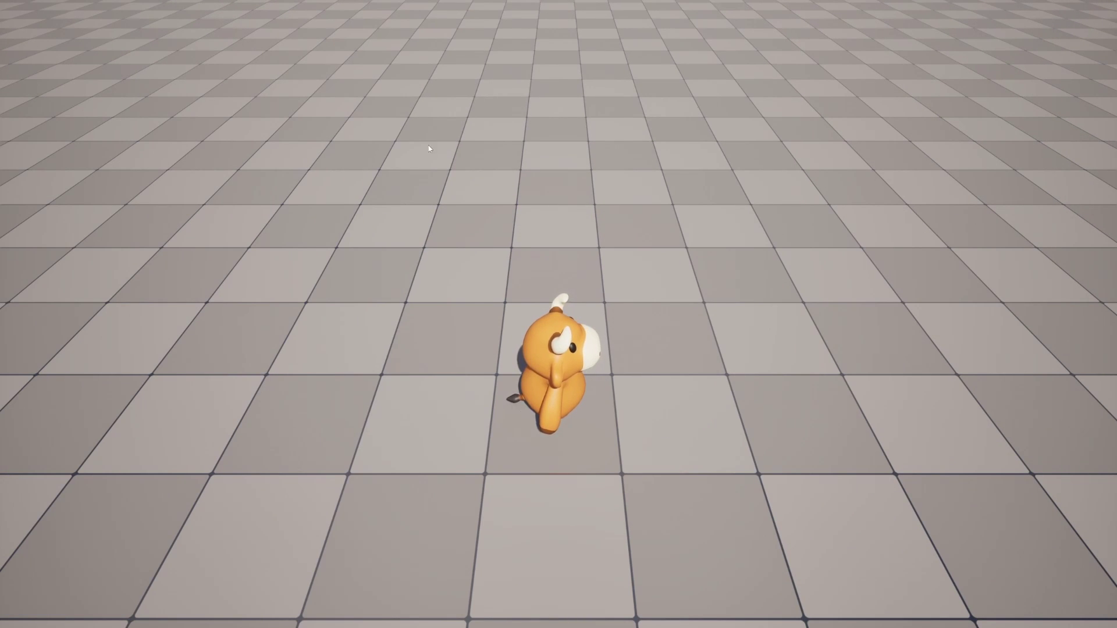
key("Escape")
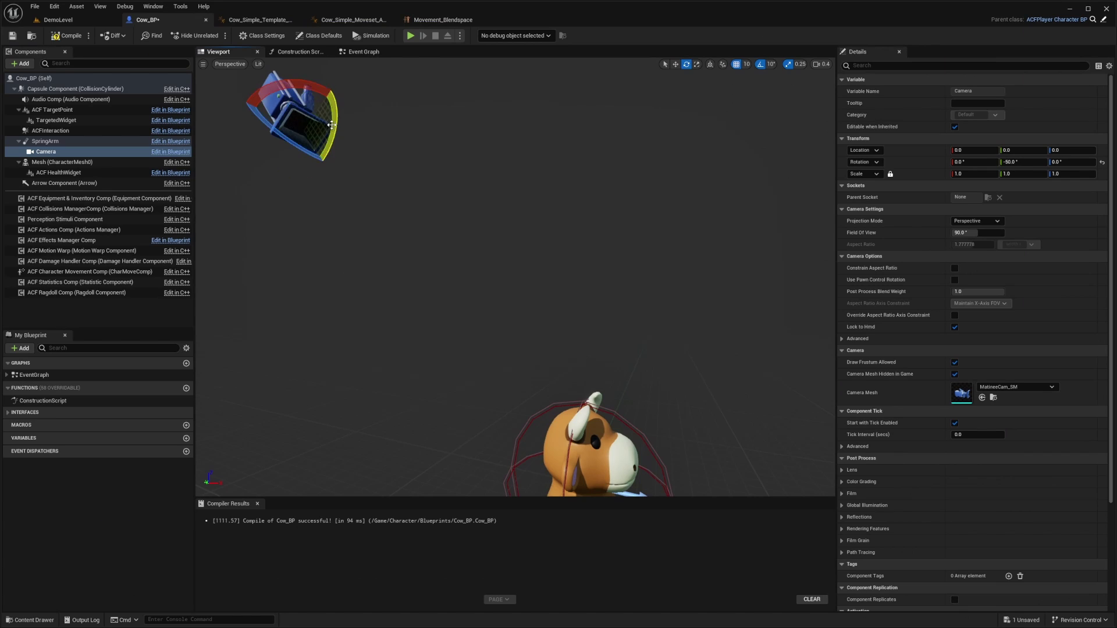
Step: Move the bull around in a new play session to check the adjusted camera angle
key("d")
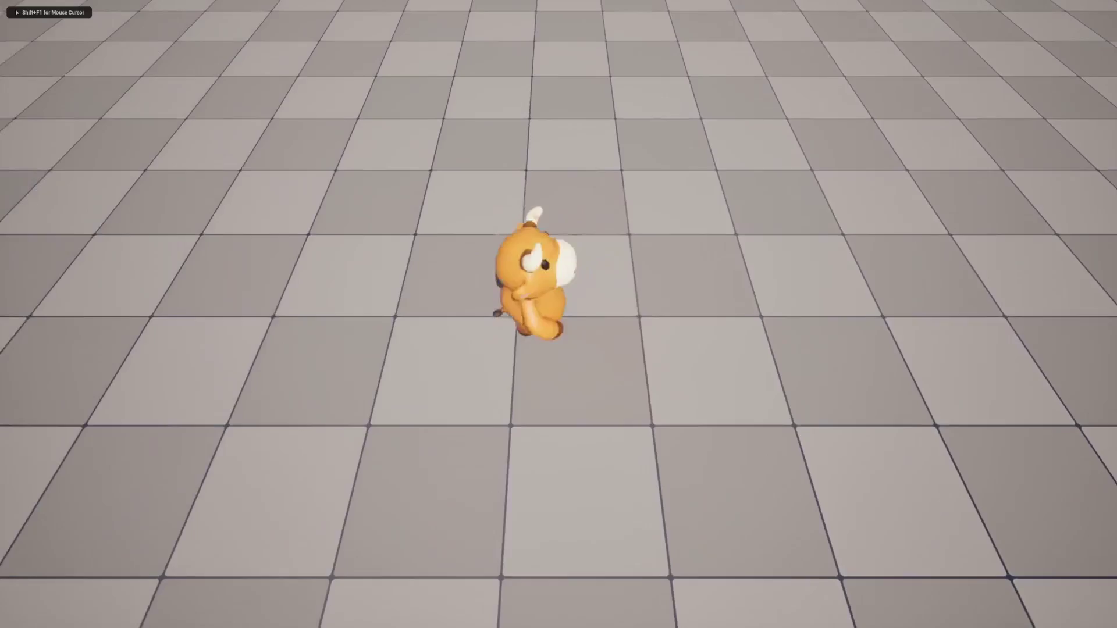
key("s")
key("d")
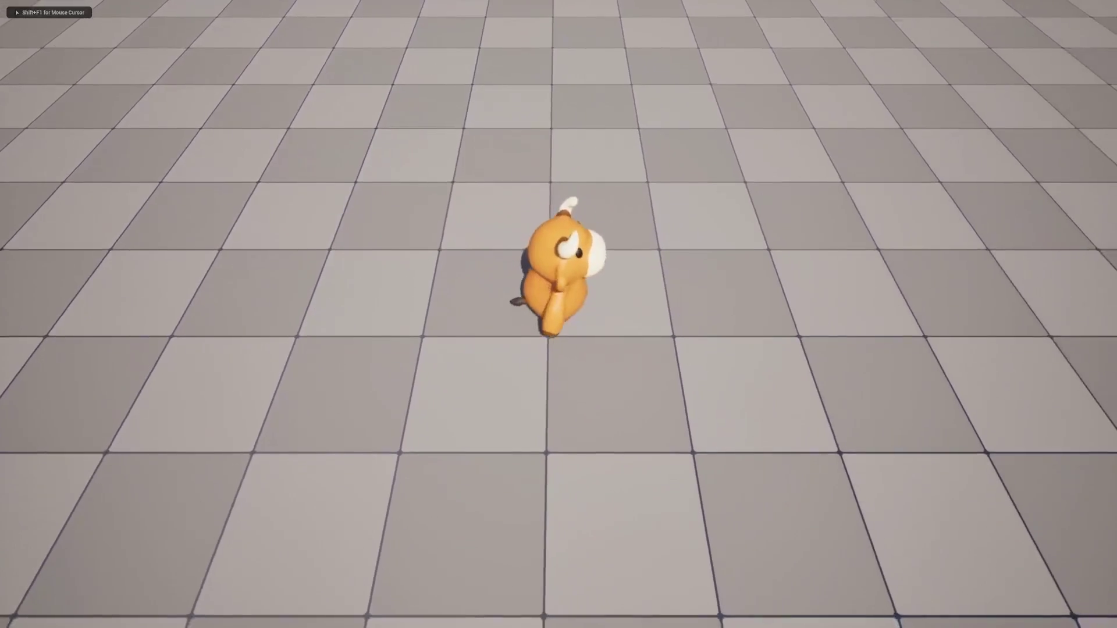